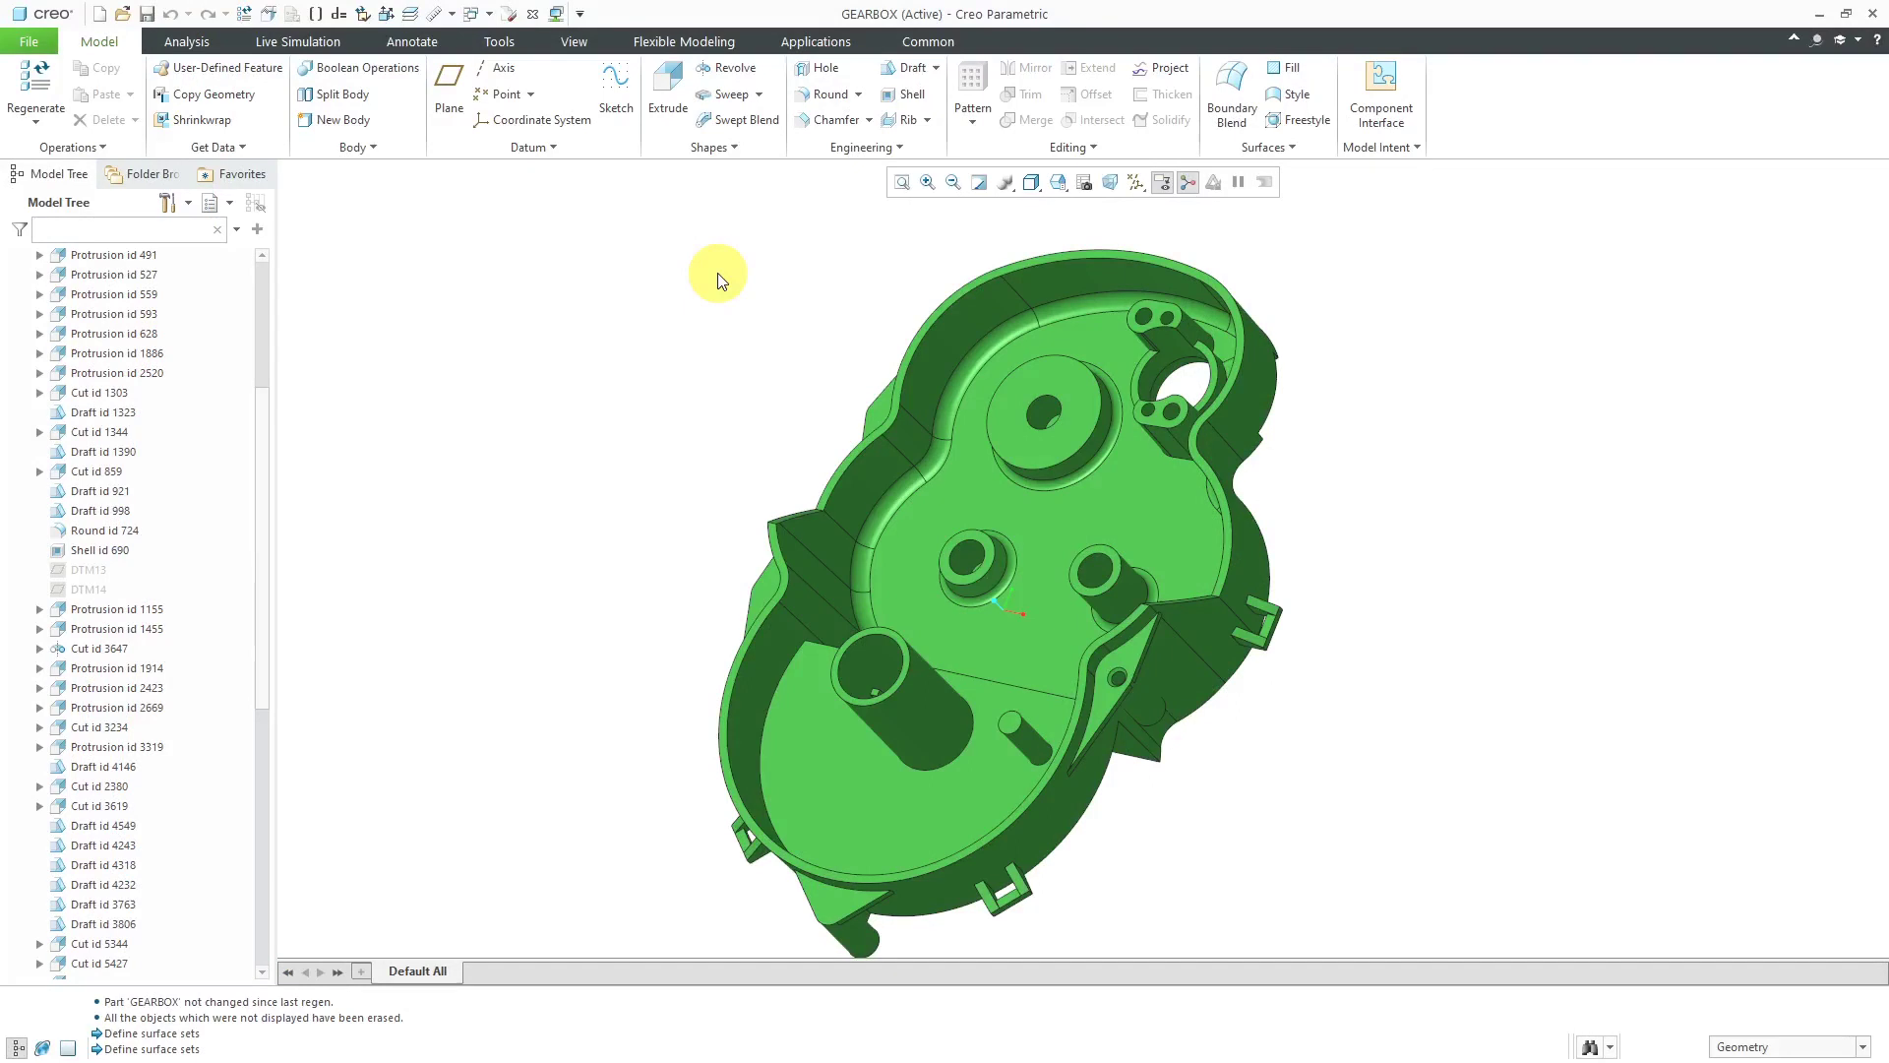
# Create a new drawing drw0001 of gearbox.prt using the Empty with format option and the MCAE_CONSULTING format
pyautogui.moveTo(779, 407); pyautogui.dragTo(764, 219, button='middle')
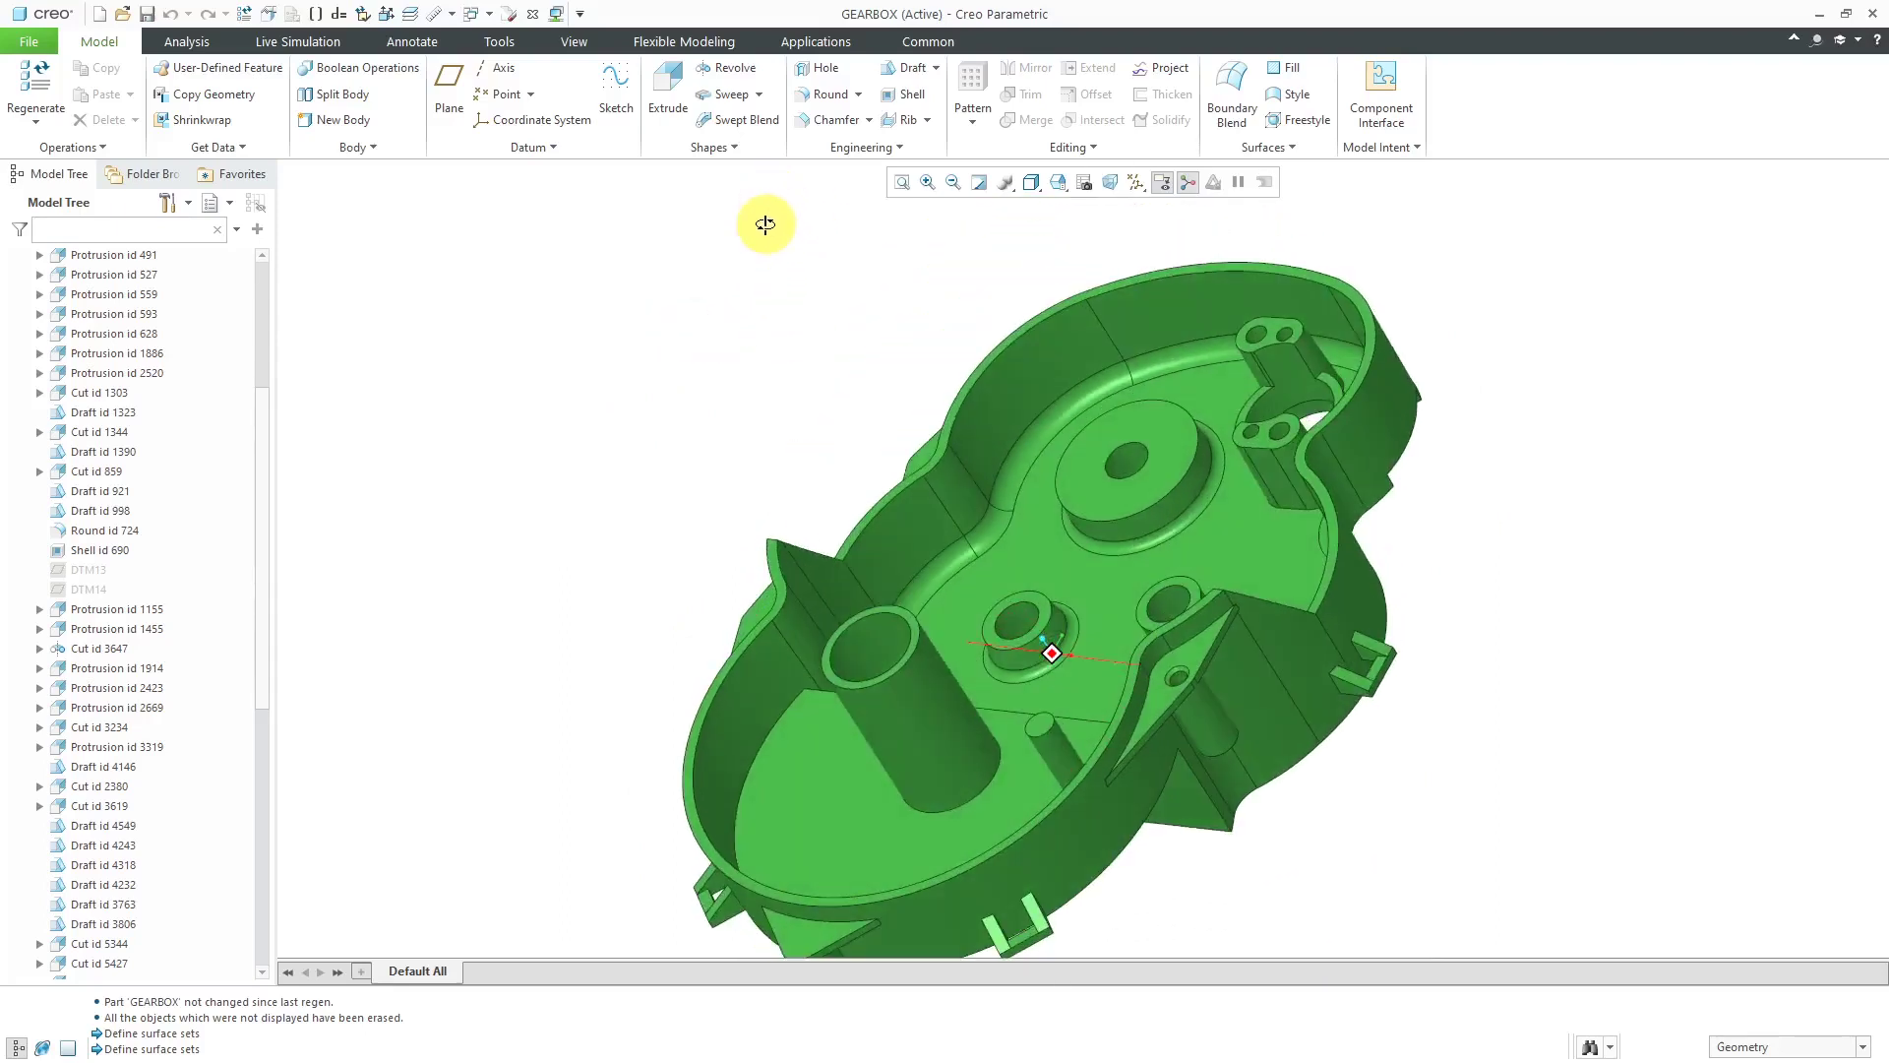
pyautogui.click(100, 15)
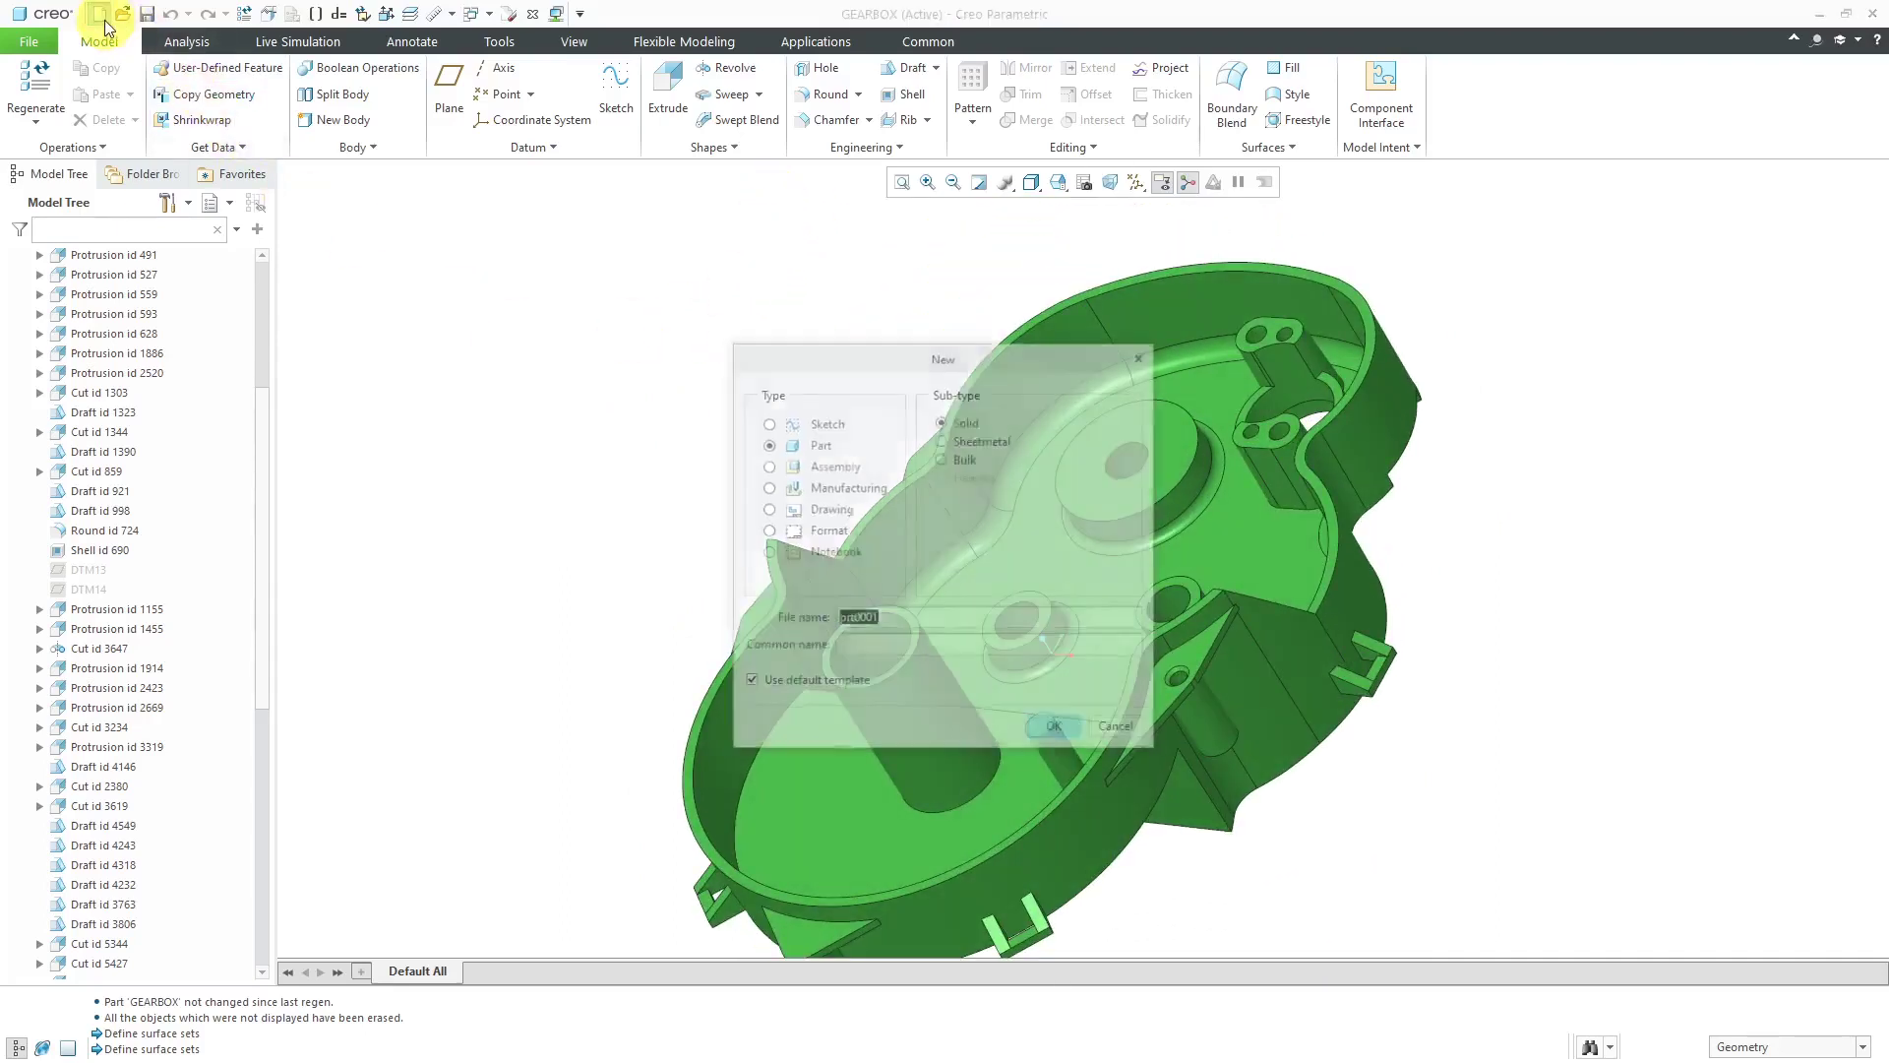
pyautogui.click(828, 512)
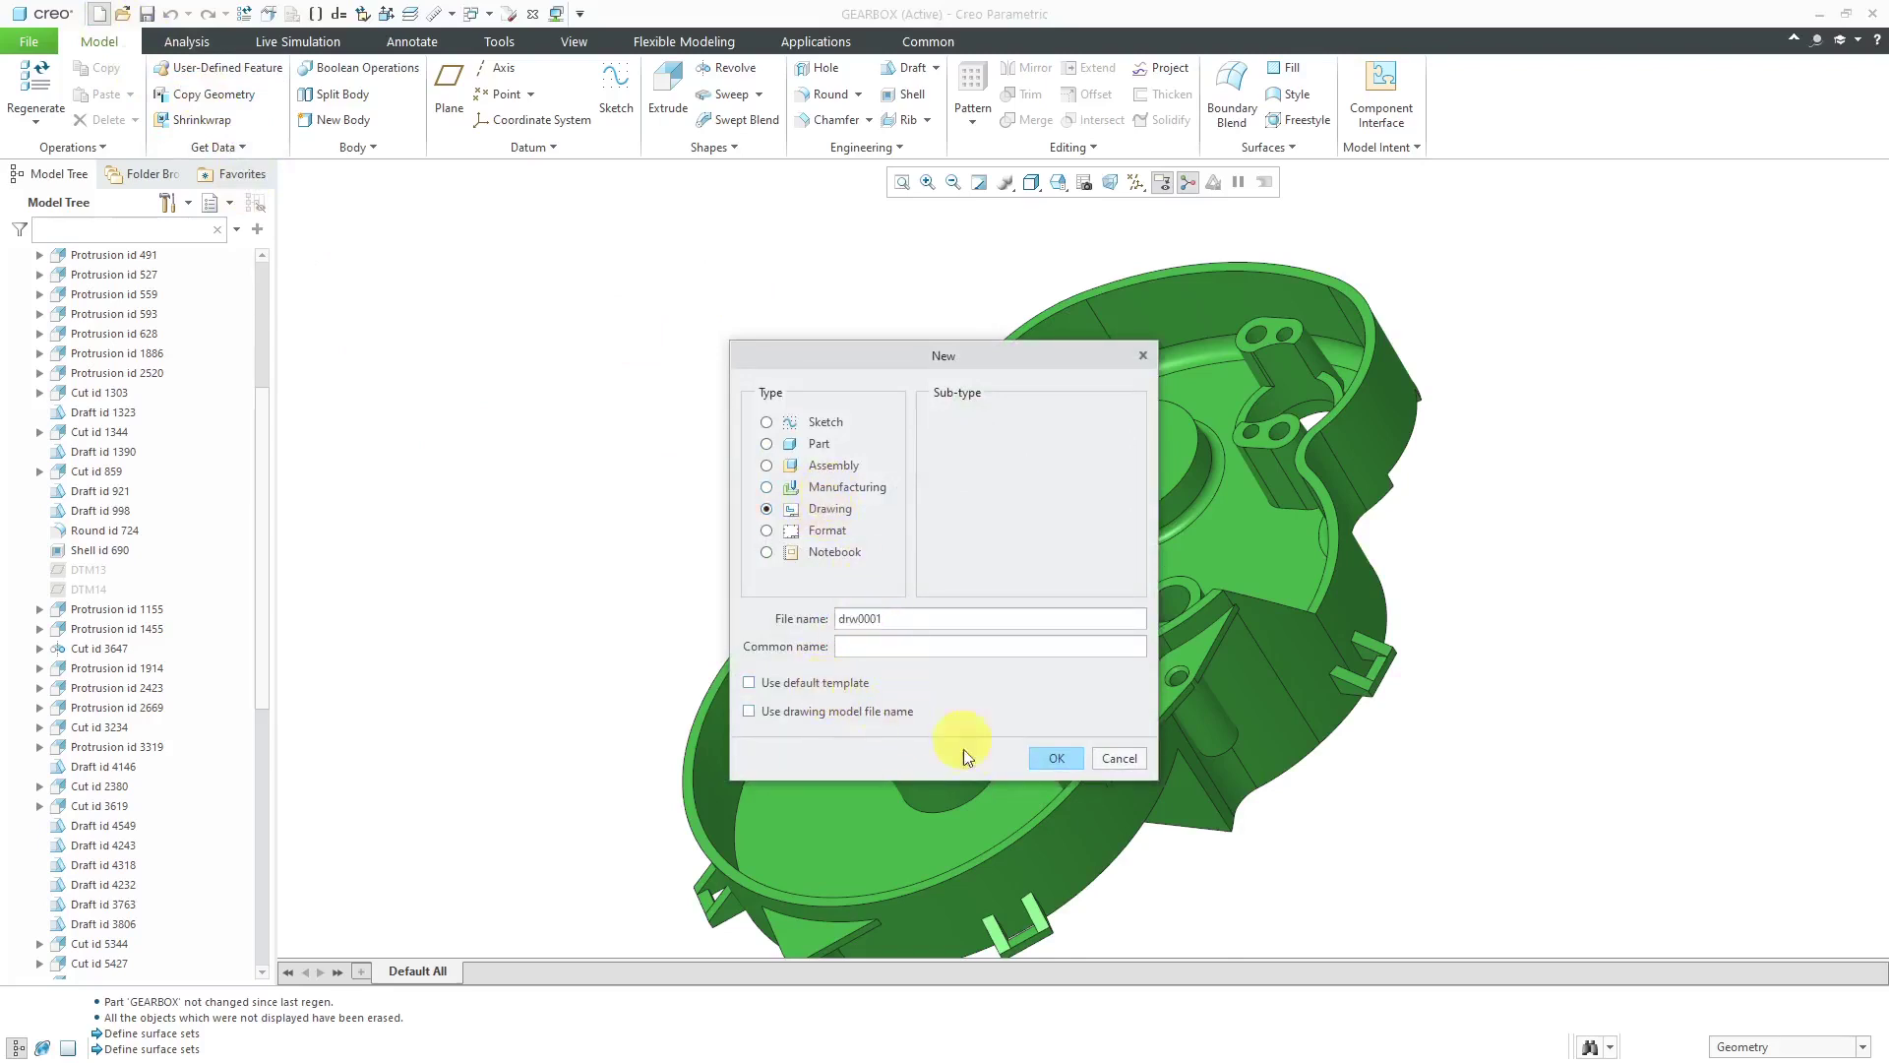
pyautogui.click(1049, 759)
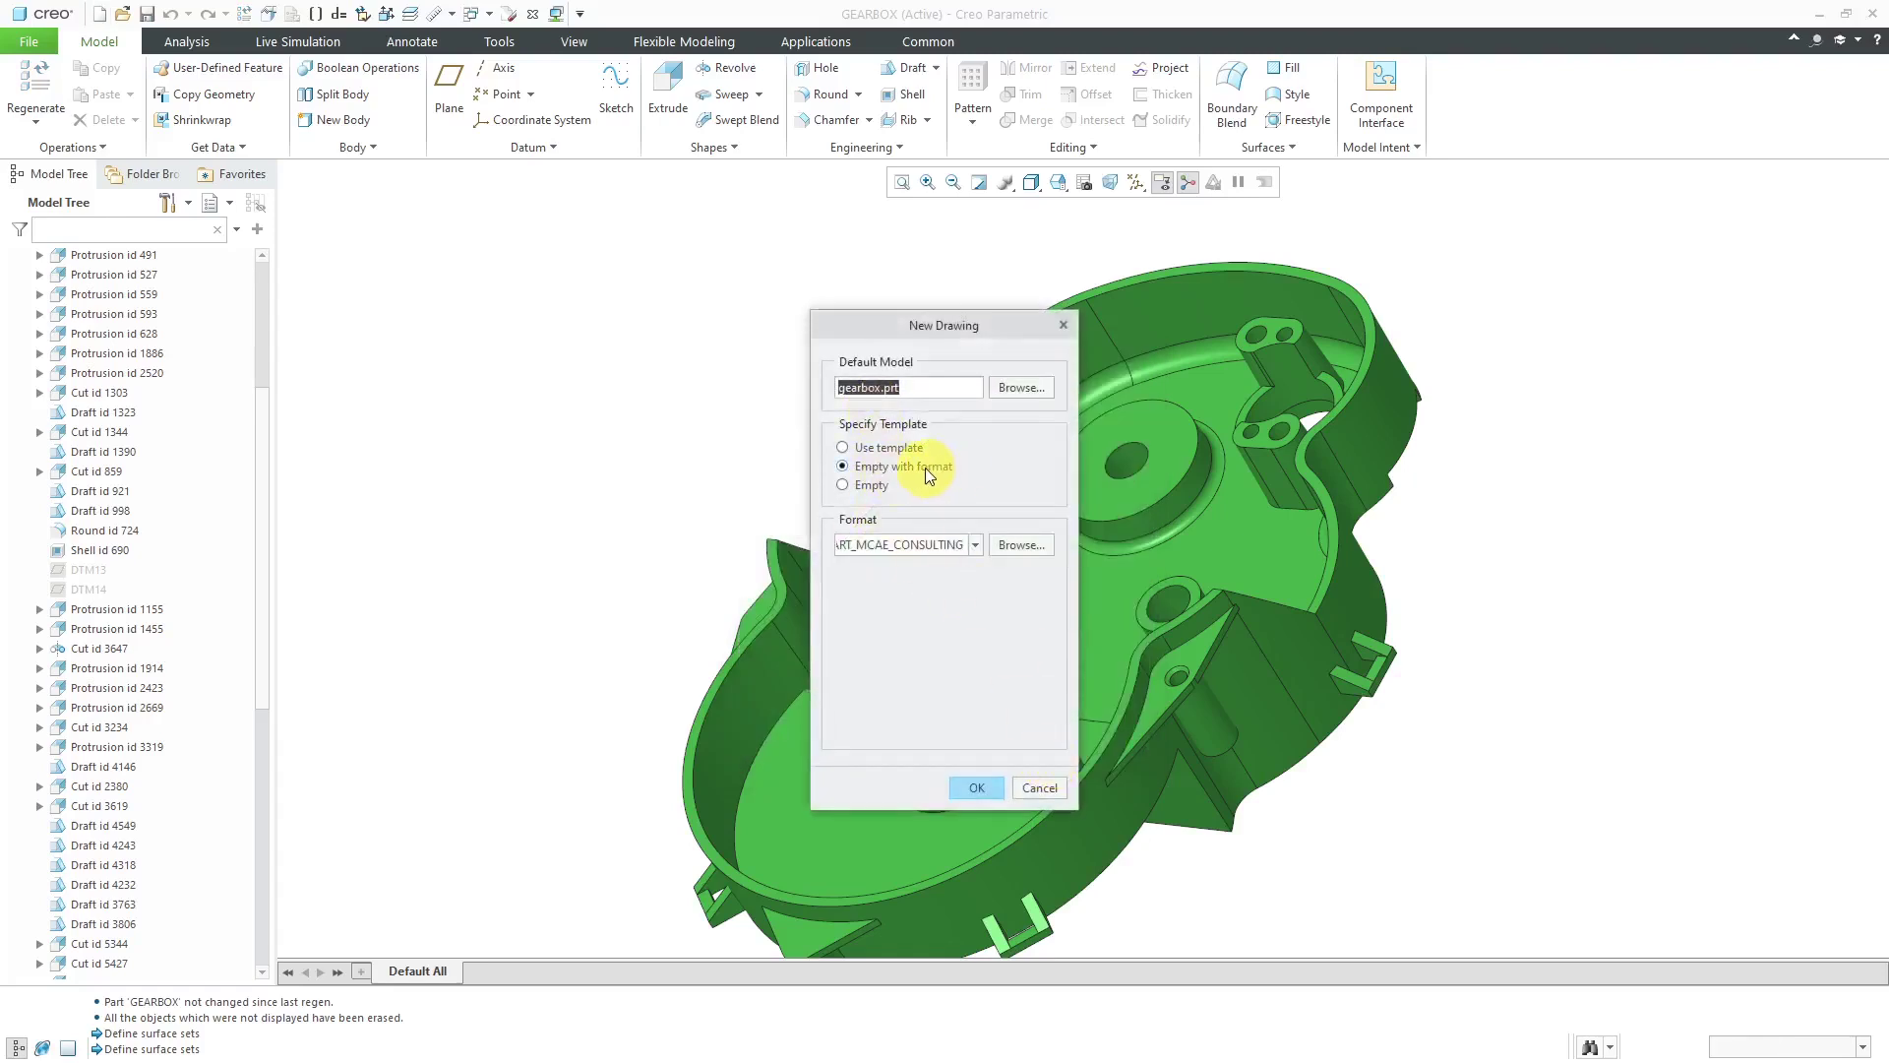
pyautogui.click(980, 791)
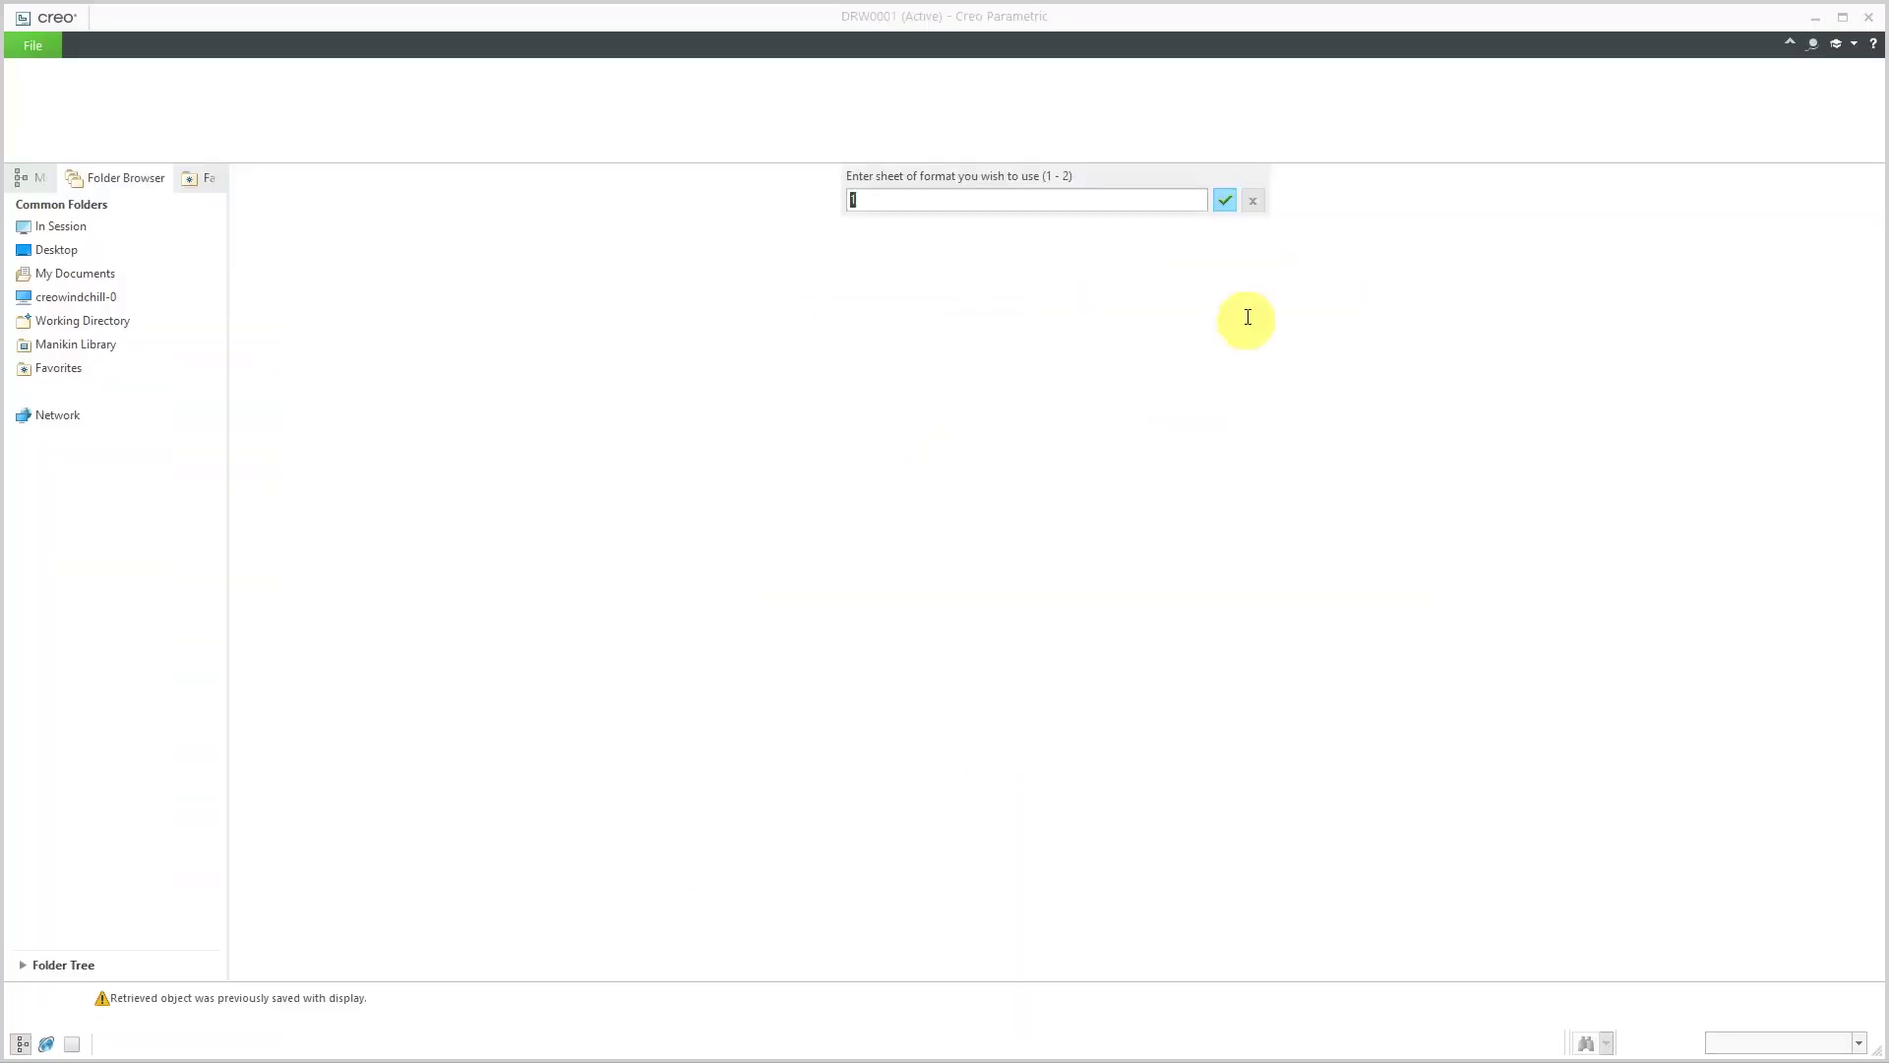
# Use sheet 1 of the format and leave all the prompted PTC_WM parameters blank
pyautogui.click(1224, 203)
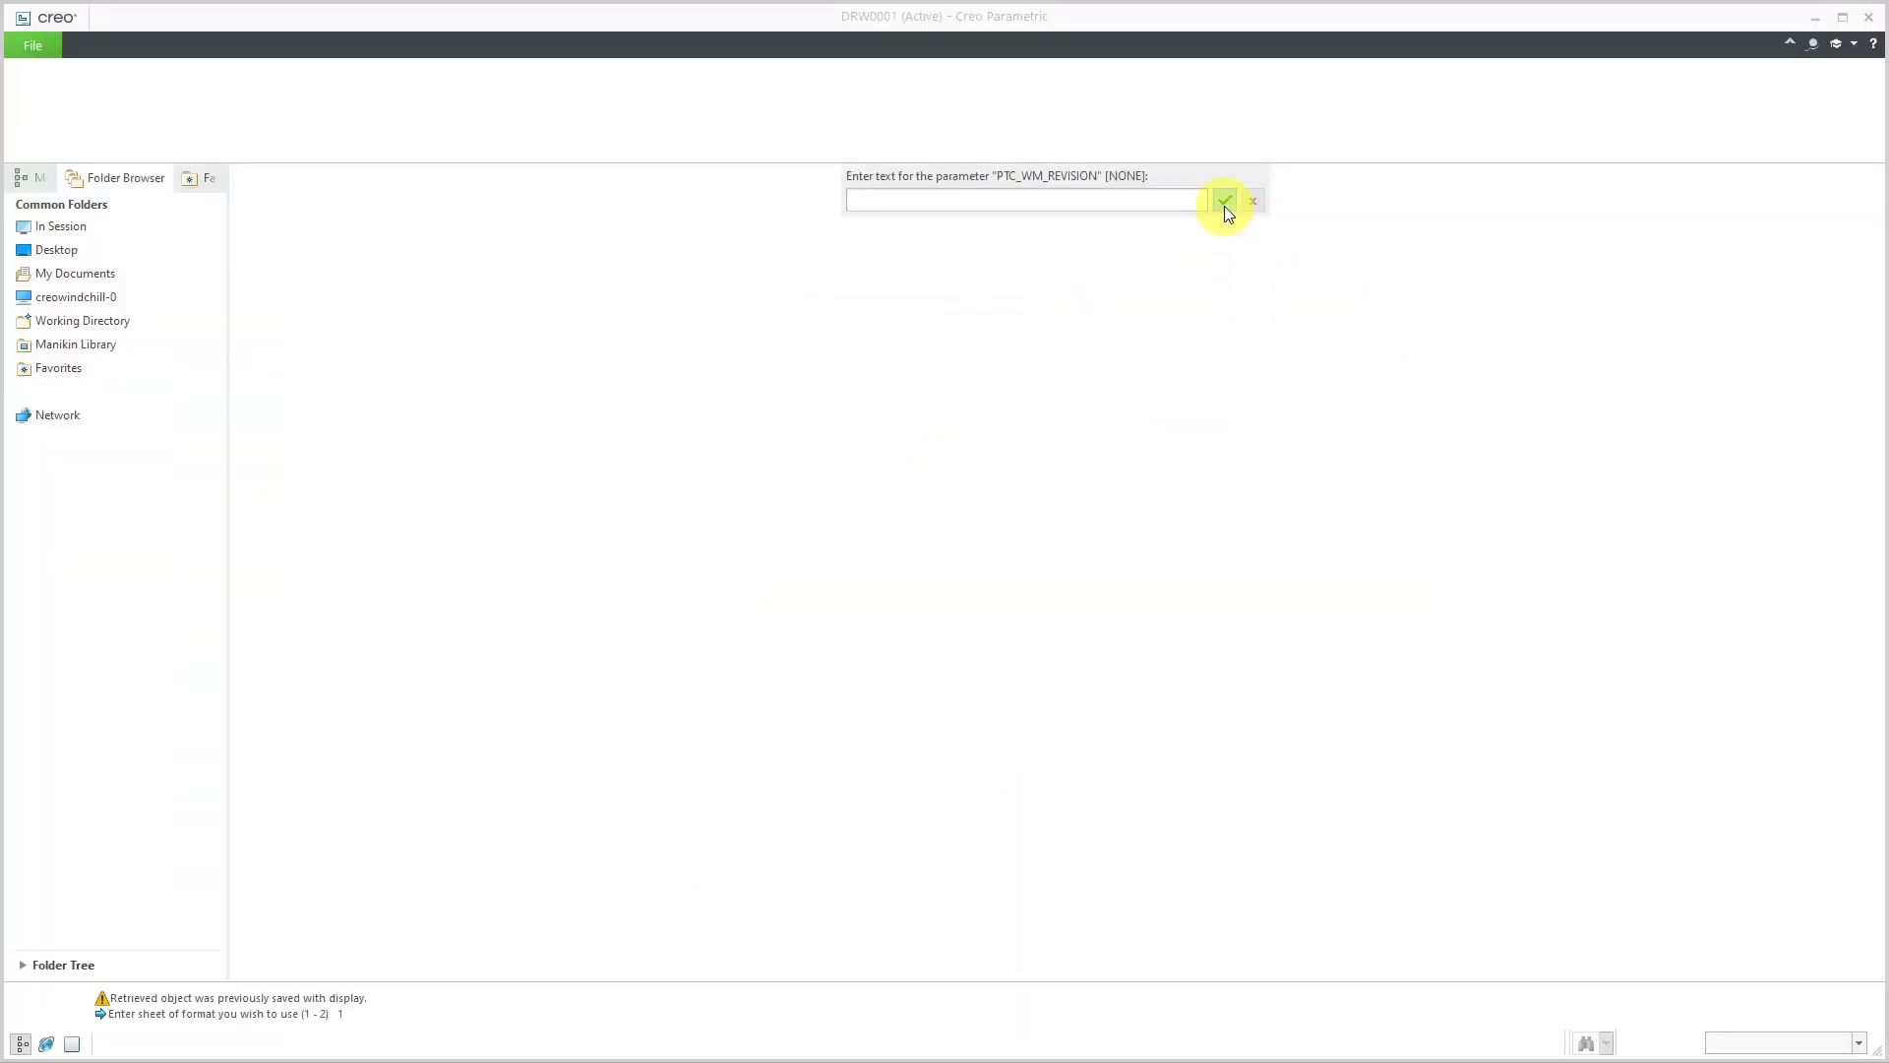
pyautogui.click(1224, 201)
pyautogui.click(1223, 202)
pyautogui.click(1223, 202)
pyautogui.click(1224, 201)
pyautogui.click(1224, 201)
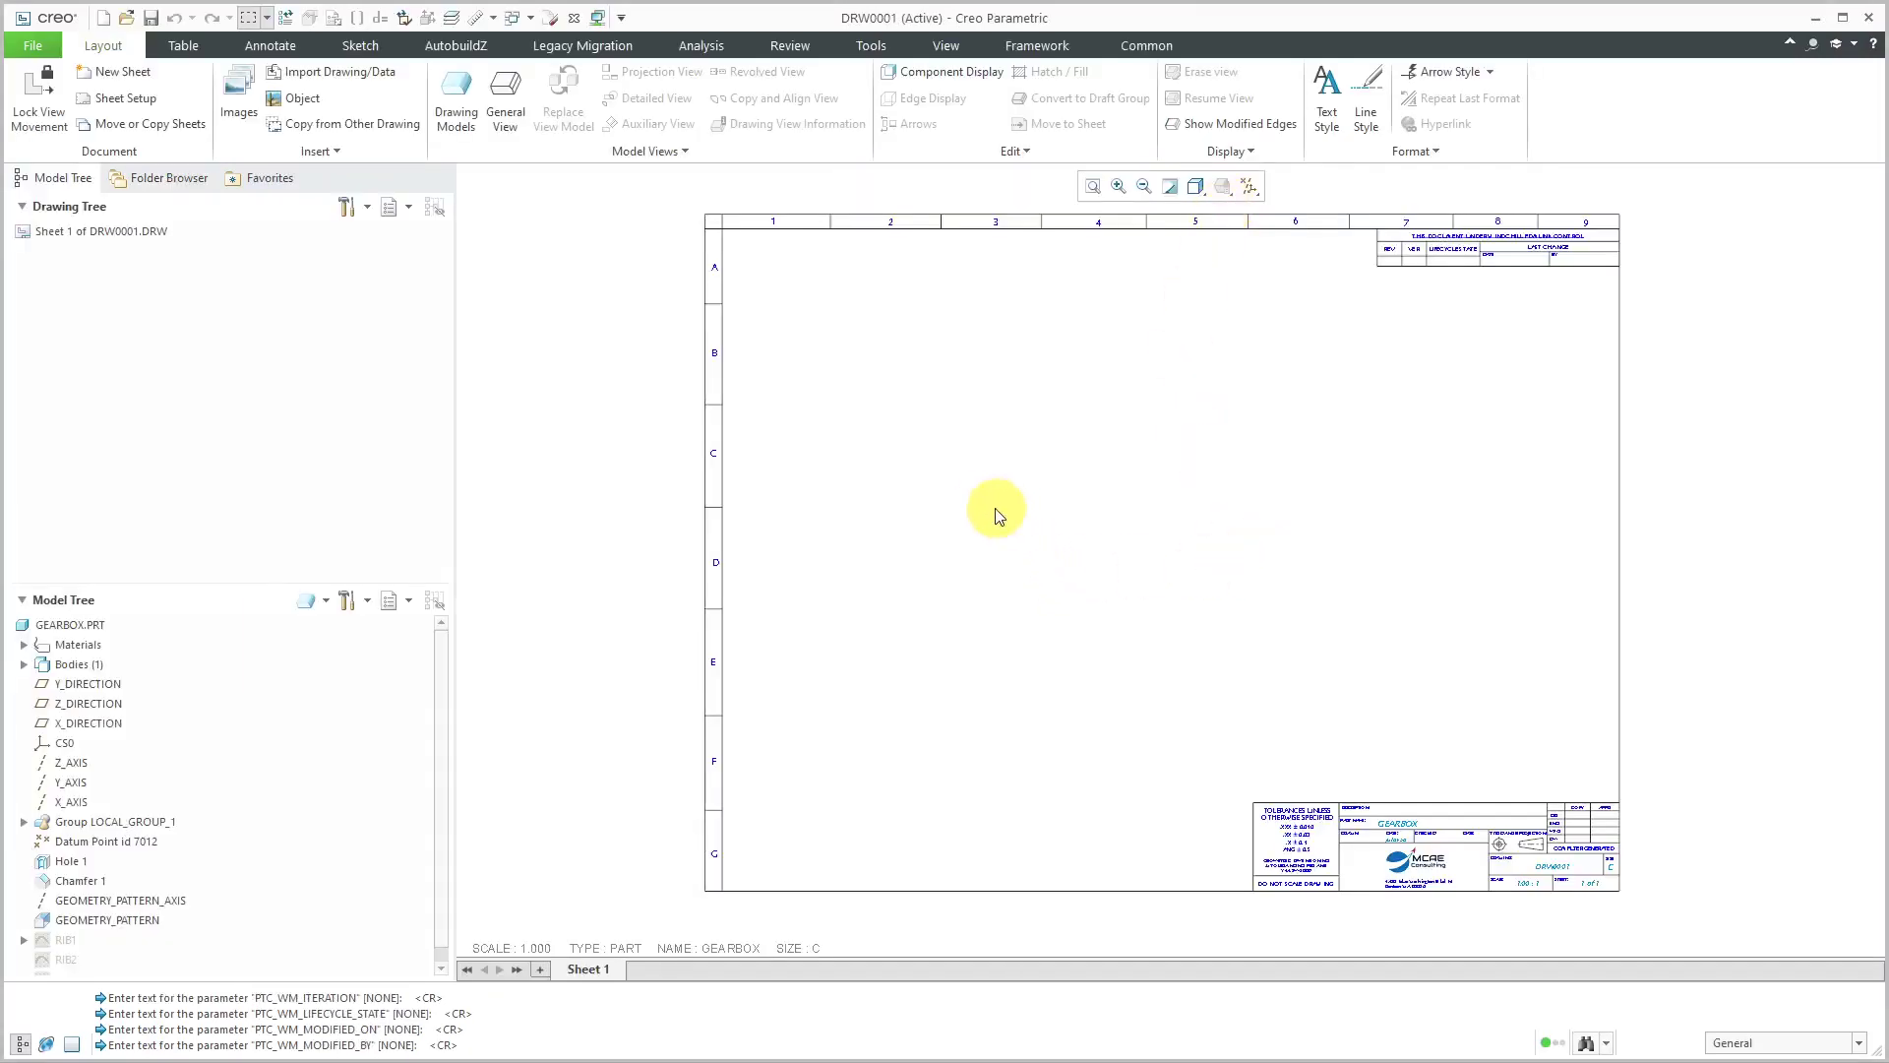
# Place a general view with No Combined State on the sheet and orient it to FRONT_VIEW
pyautogui.rightClick(946, 551)
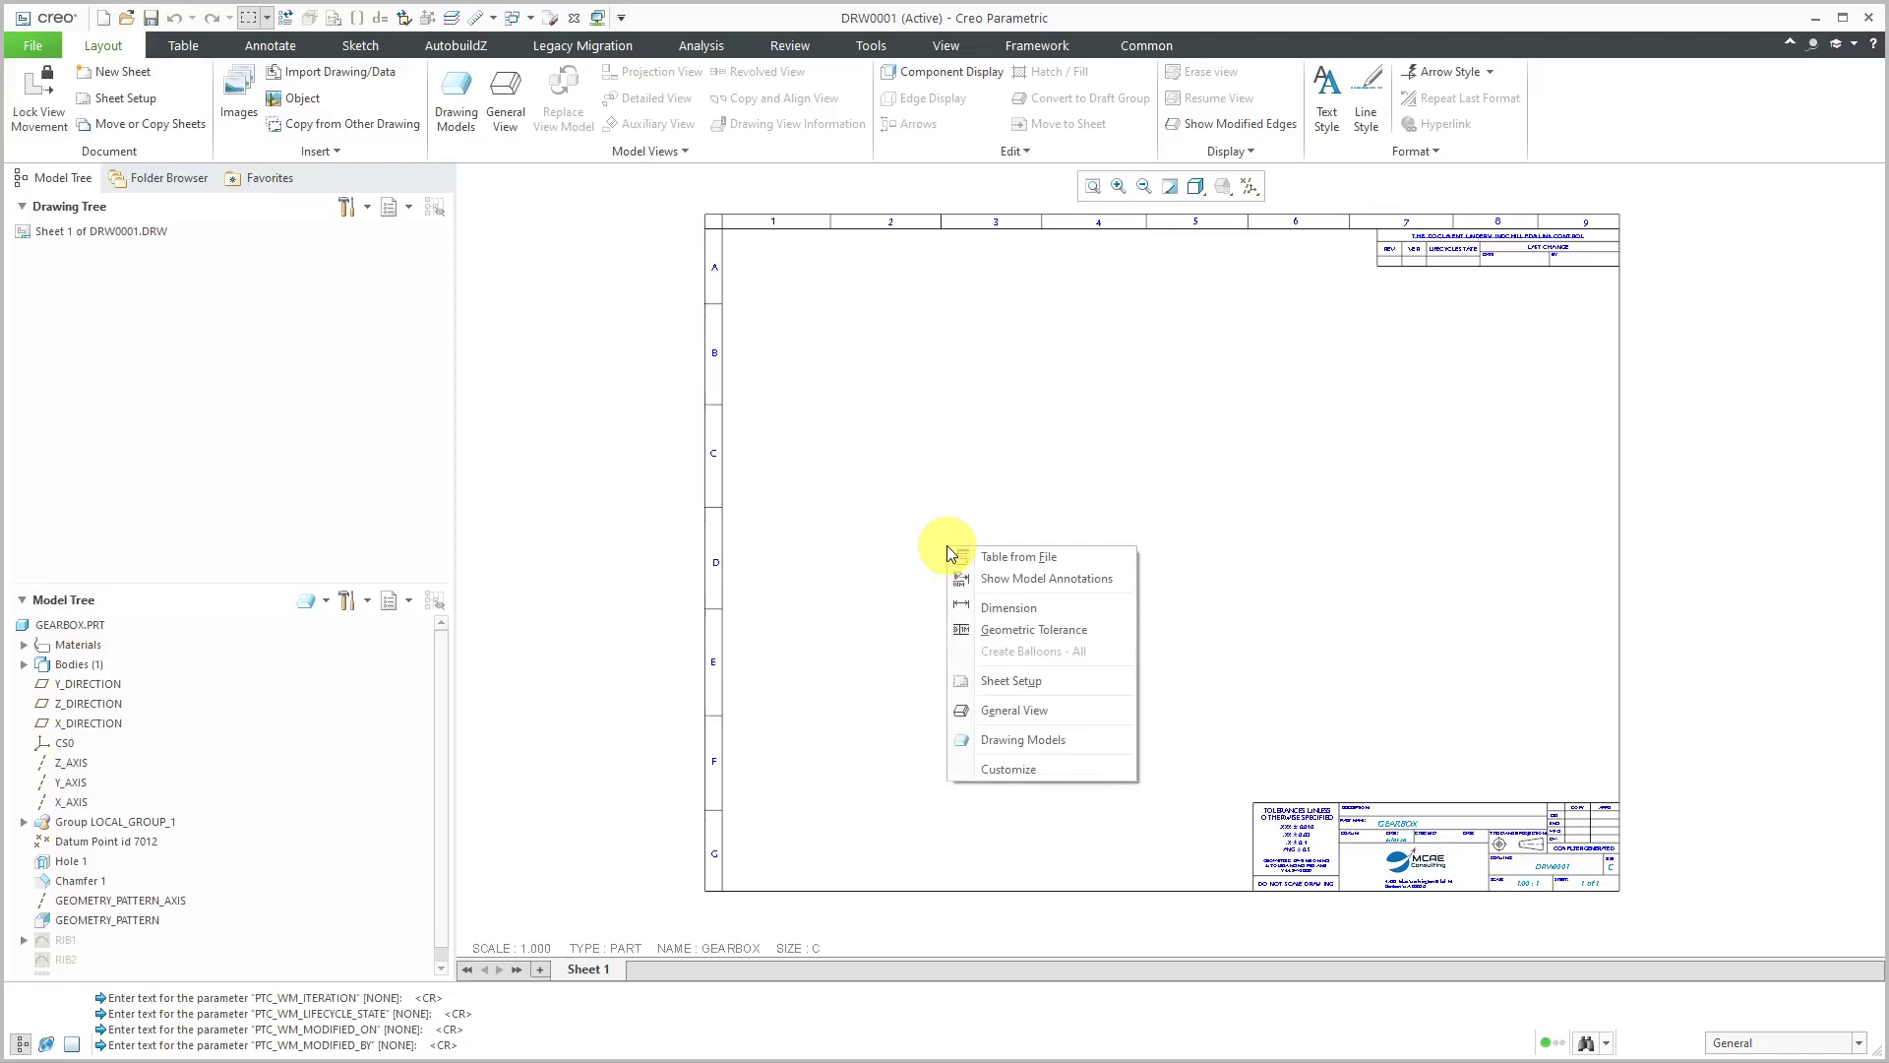
pyautogui.click(1010, 712)
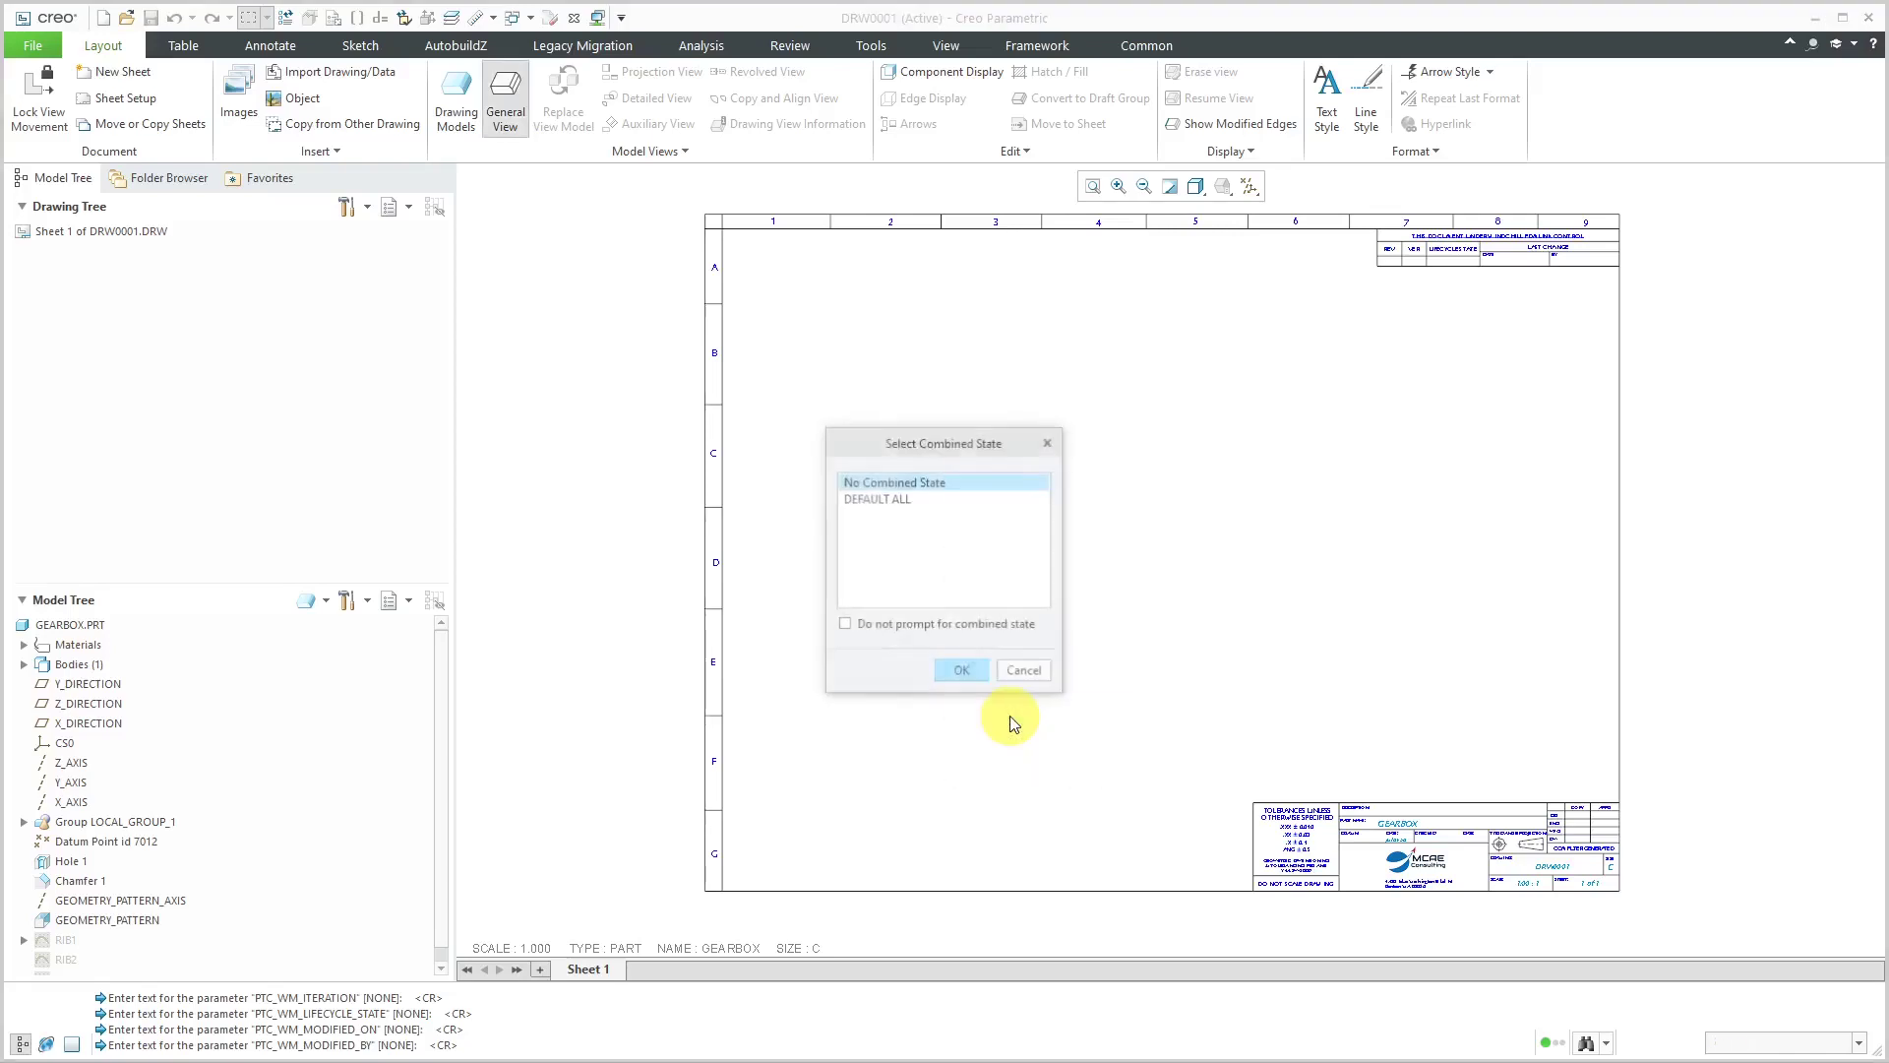
pyautogui.click(964, 671)
pyautogui.click(925, 597)
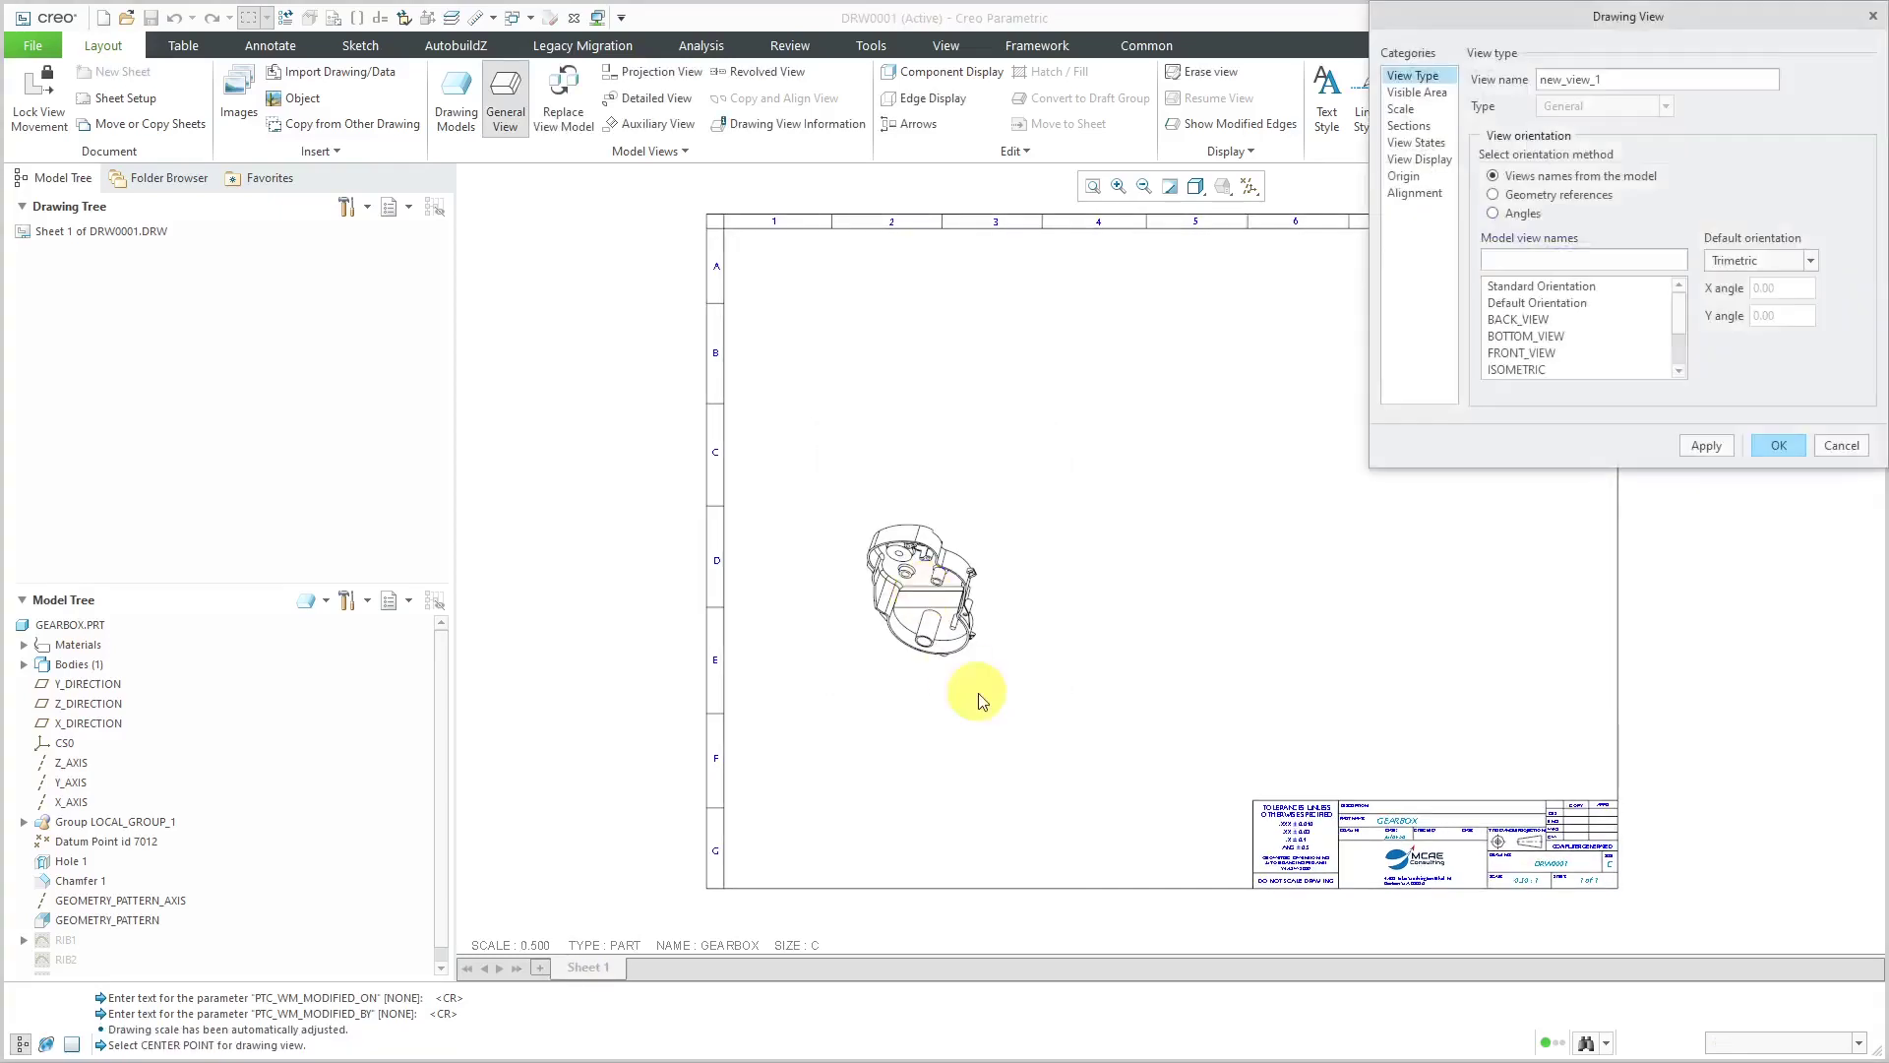
pyautogui.click(1545, 357)
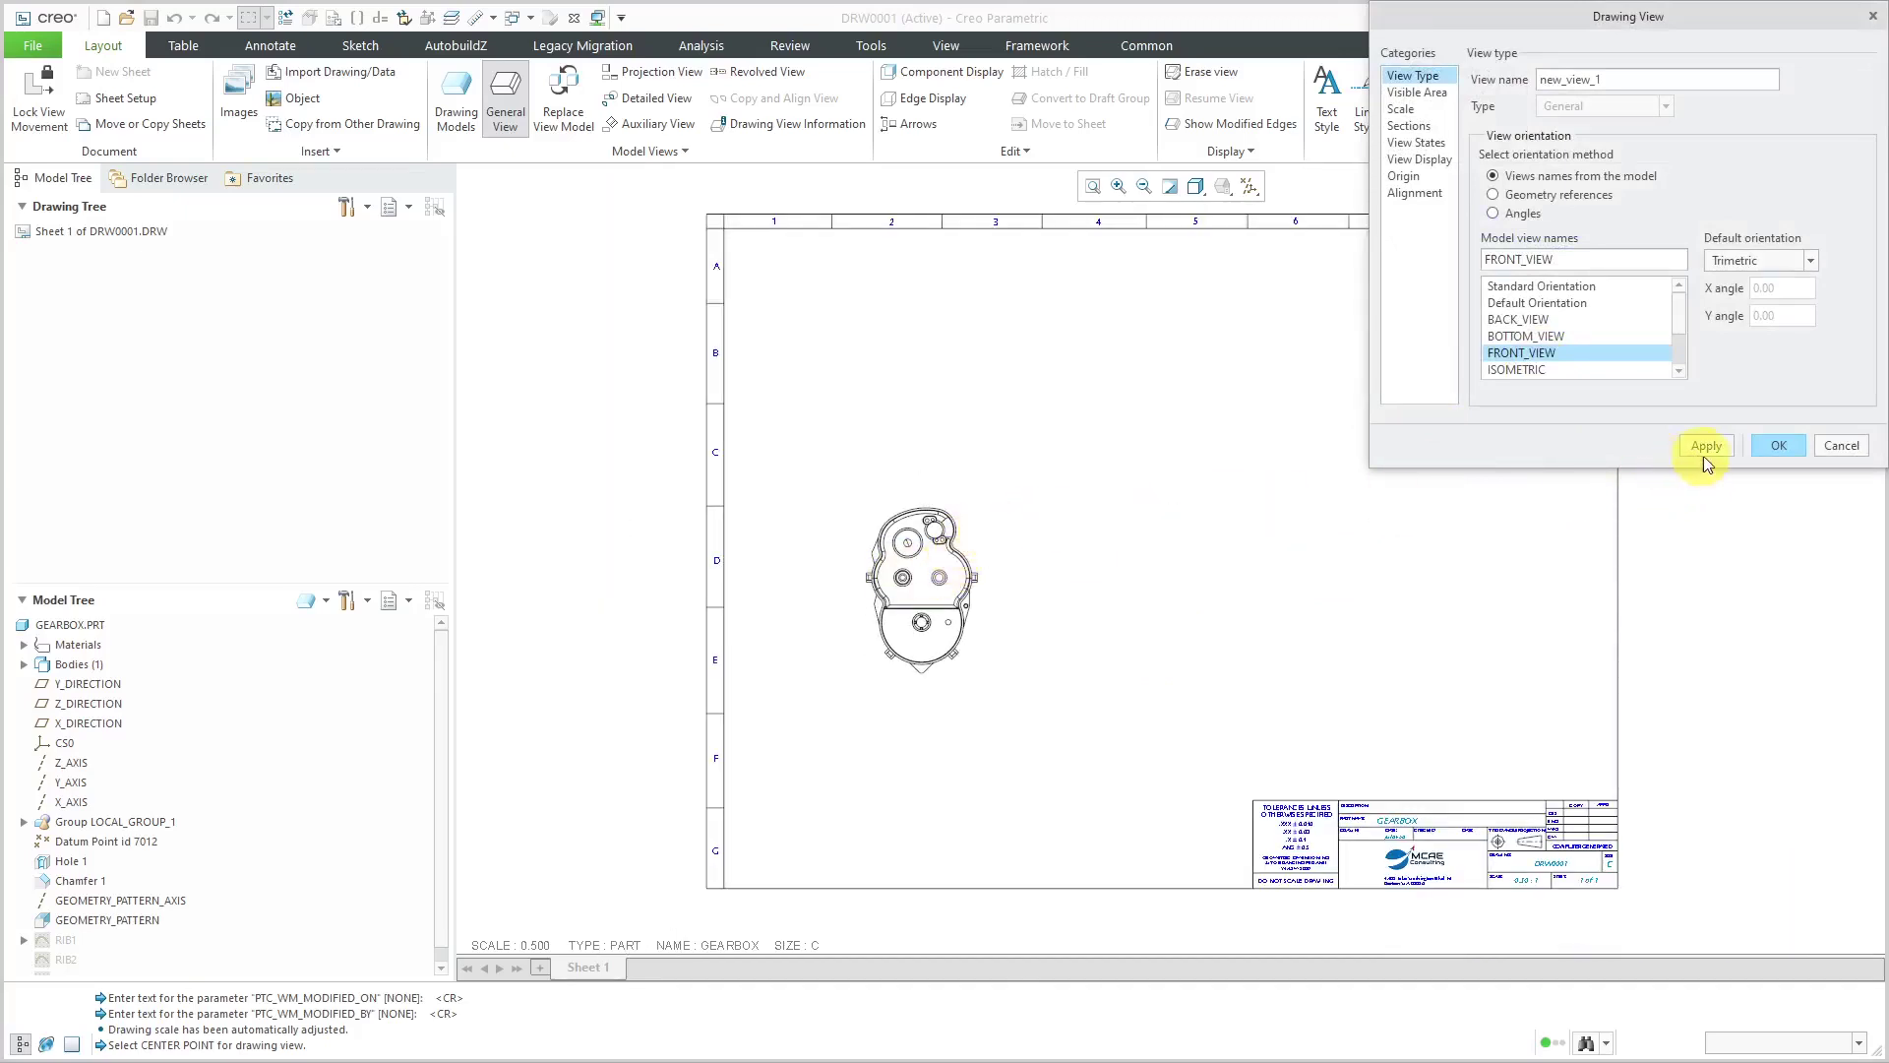
pyautogui.click(1776, 447)
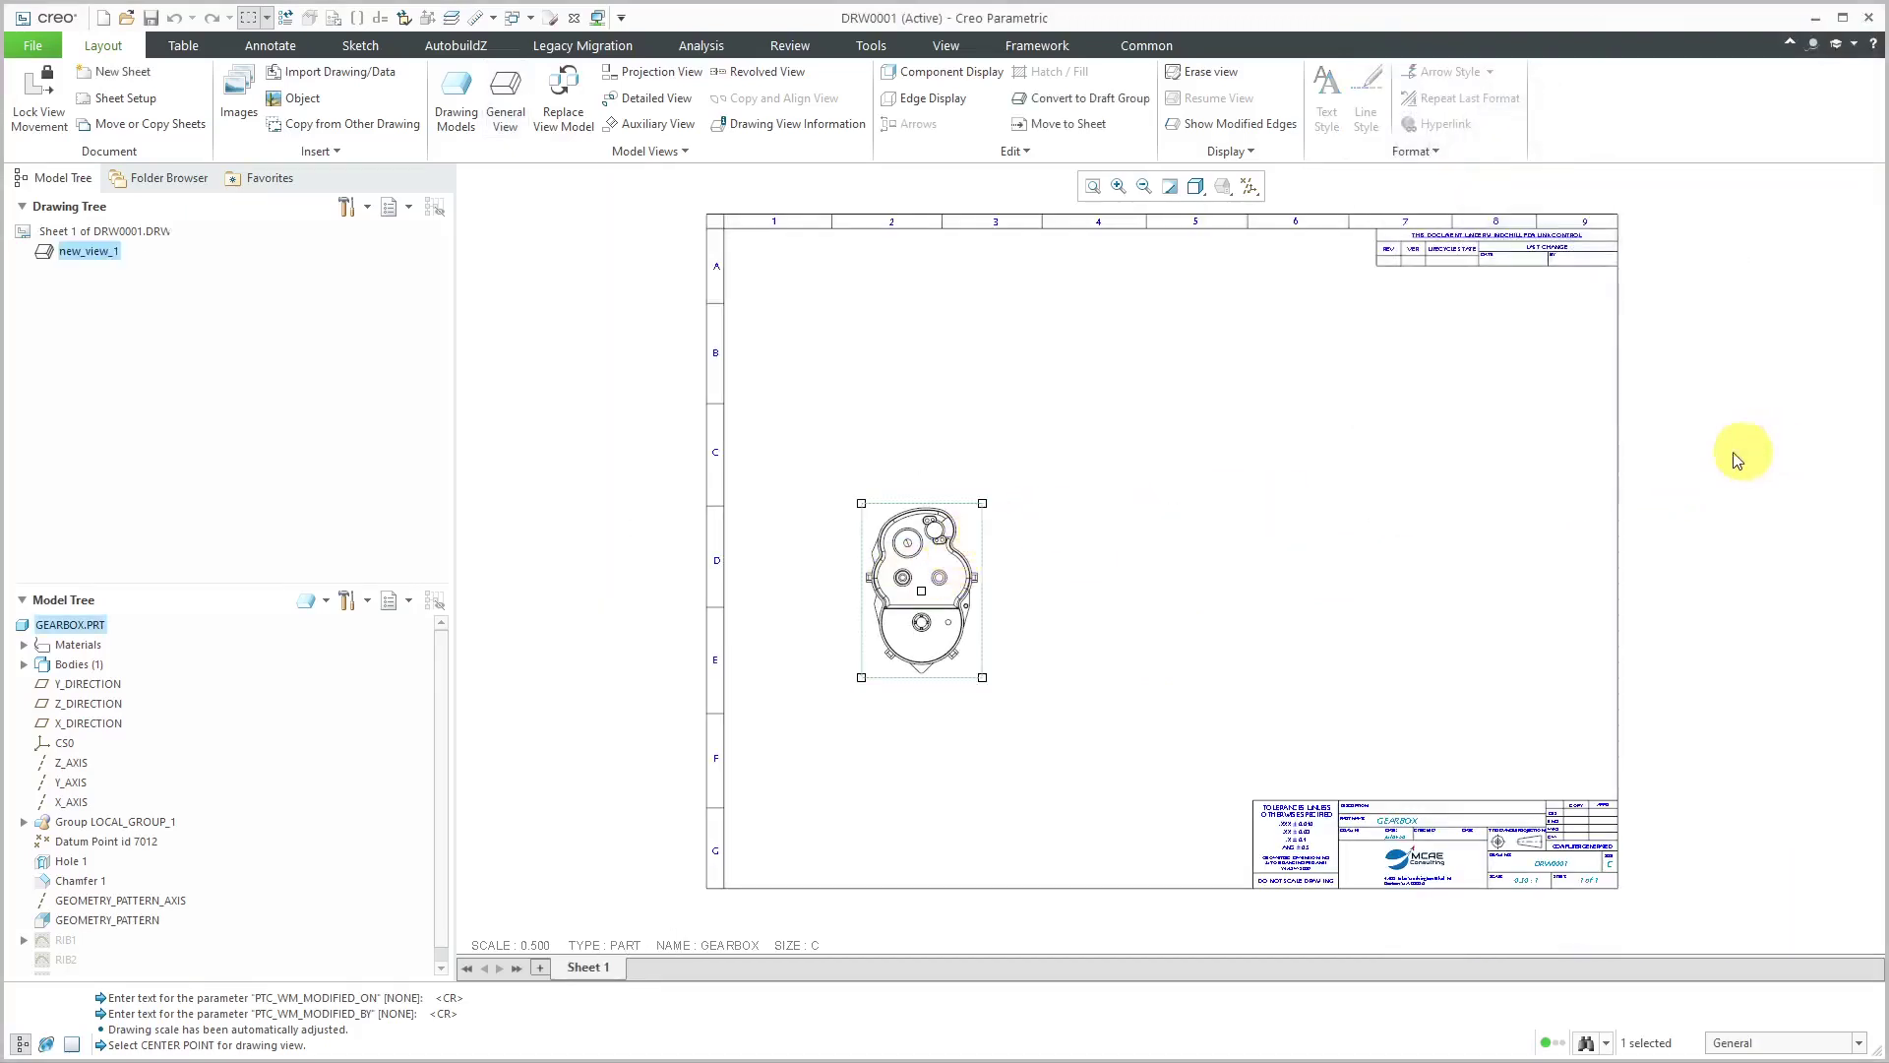
# Add projection views of the front view, one to its right and one above it
pyautogui.rightClick(1109, 514)
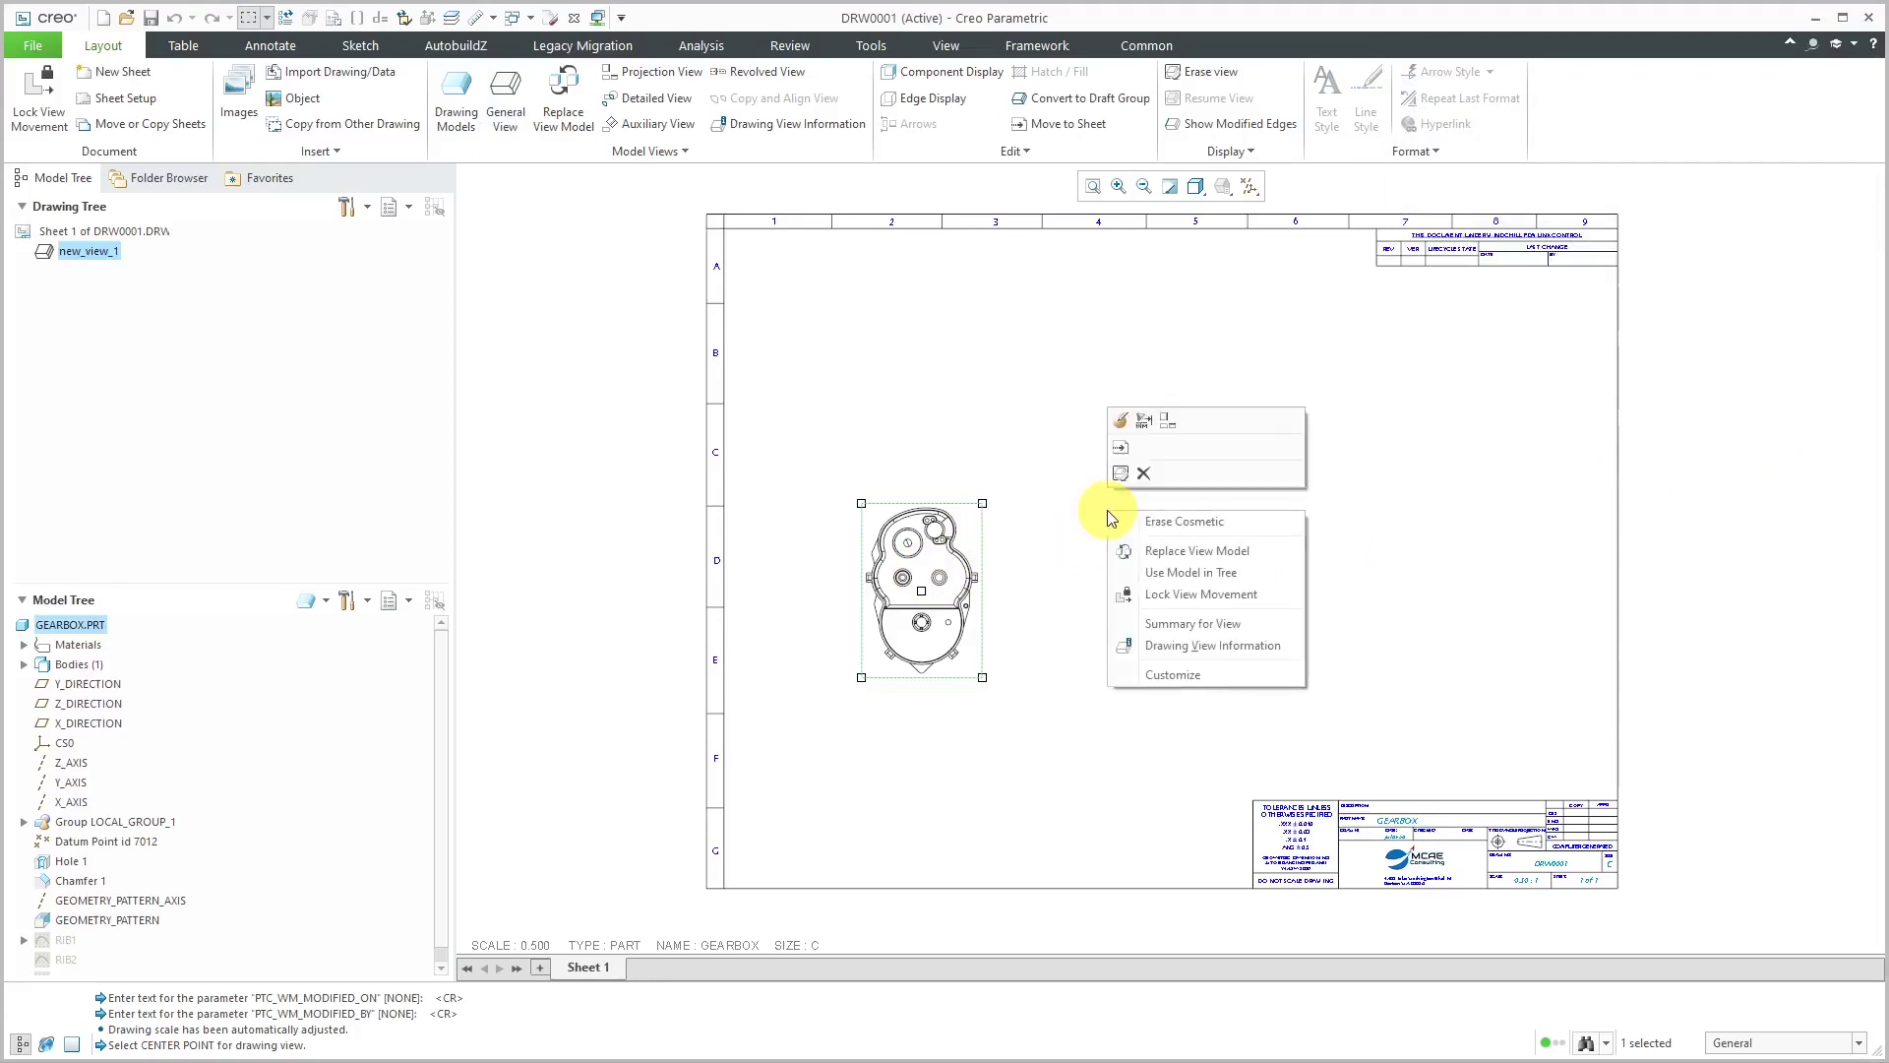
pyautogui.click(1169, 425)
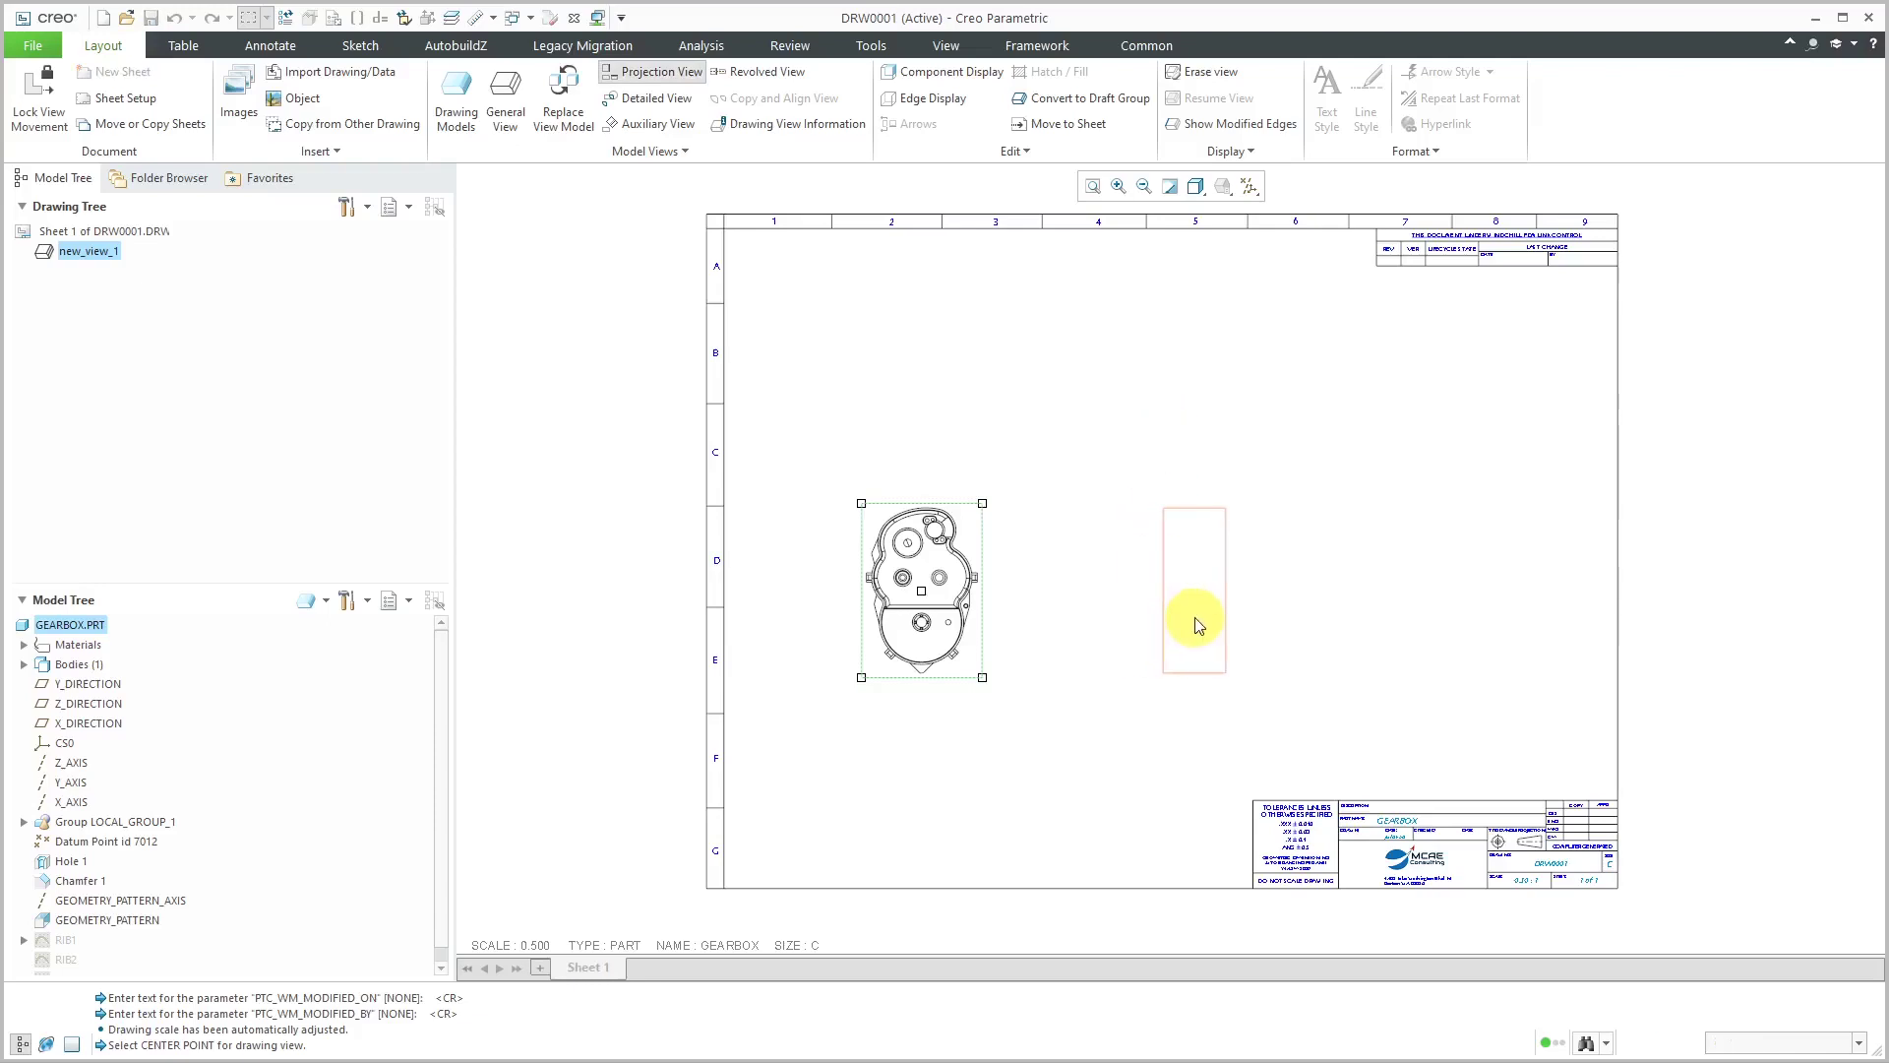
pyautogui.click(1194, 625)
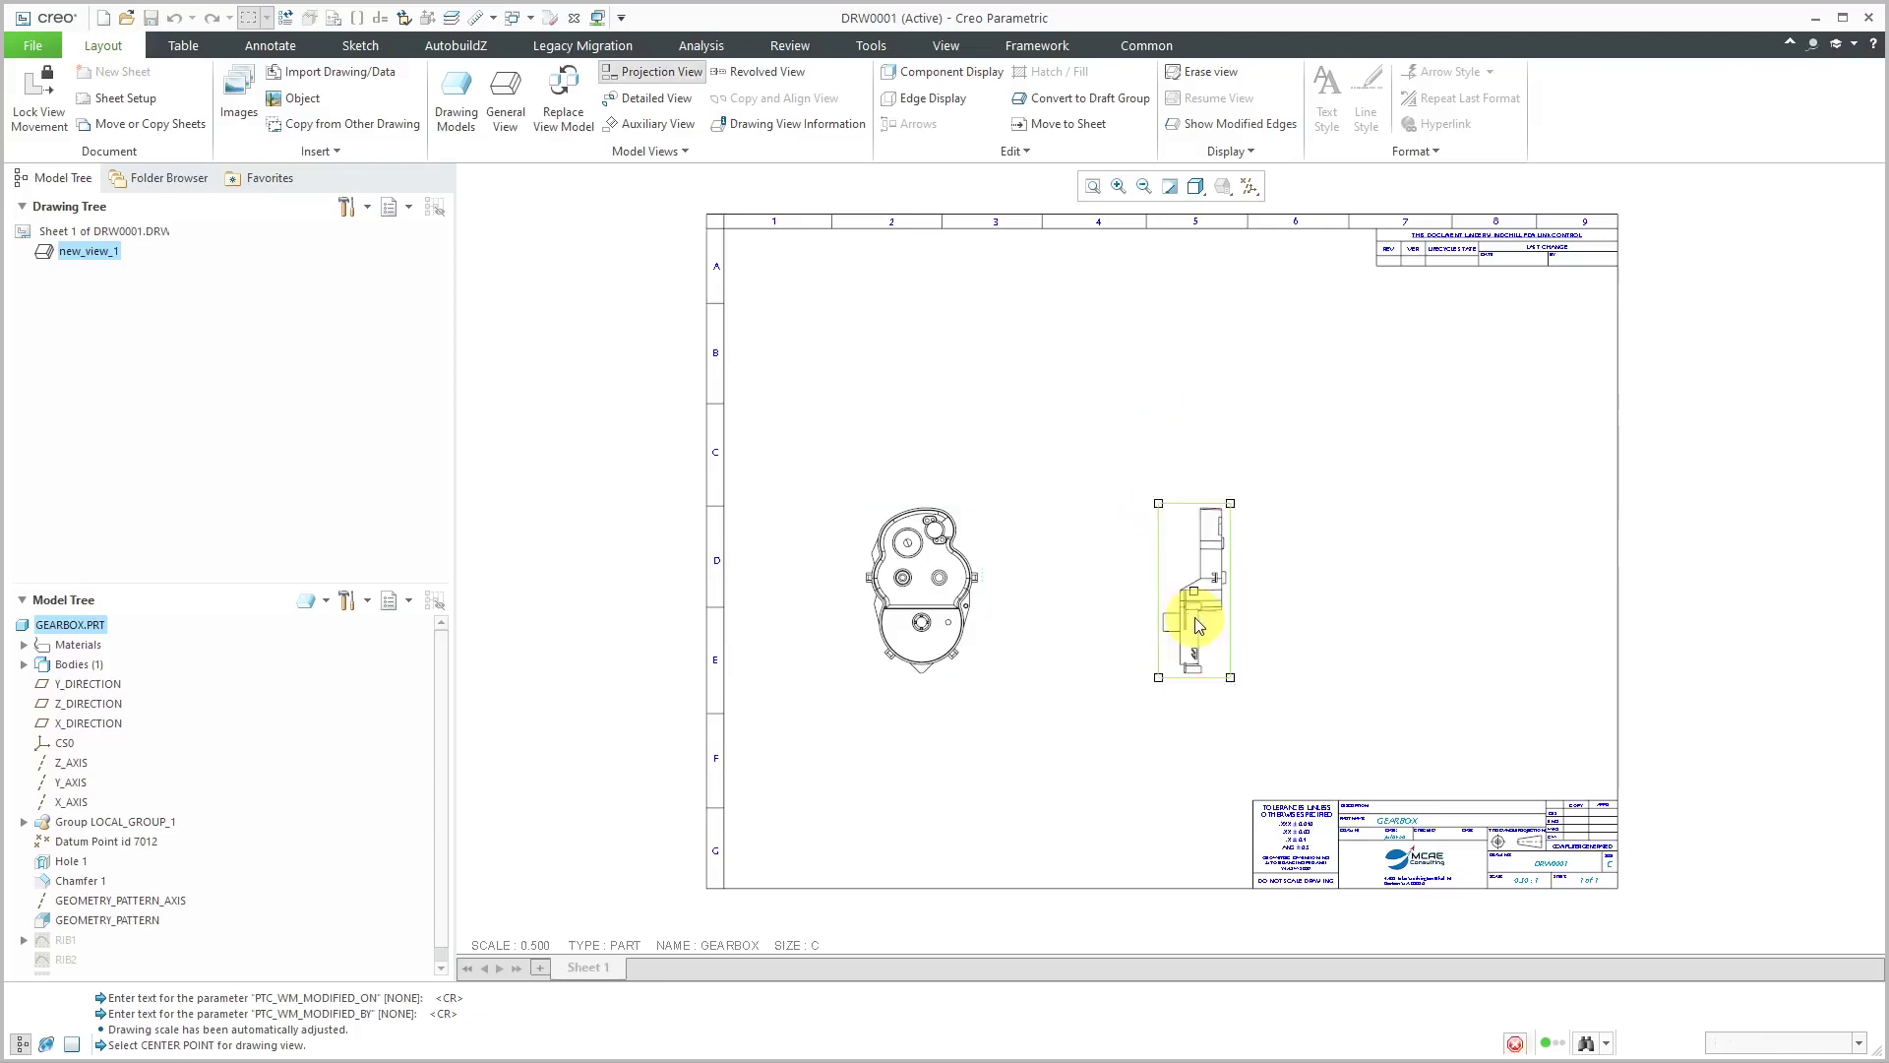
pyautogui.click(977, 548)
pyautogui.click(1033, 423)
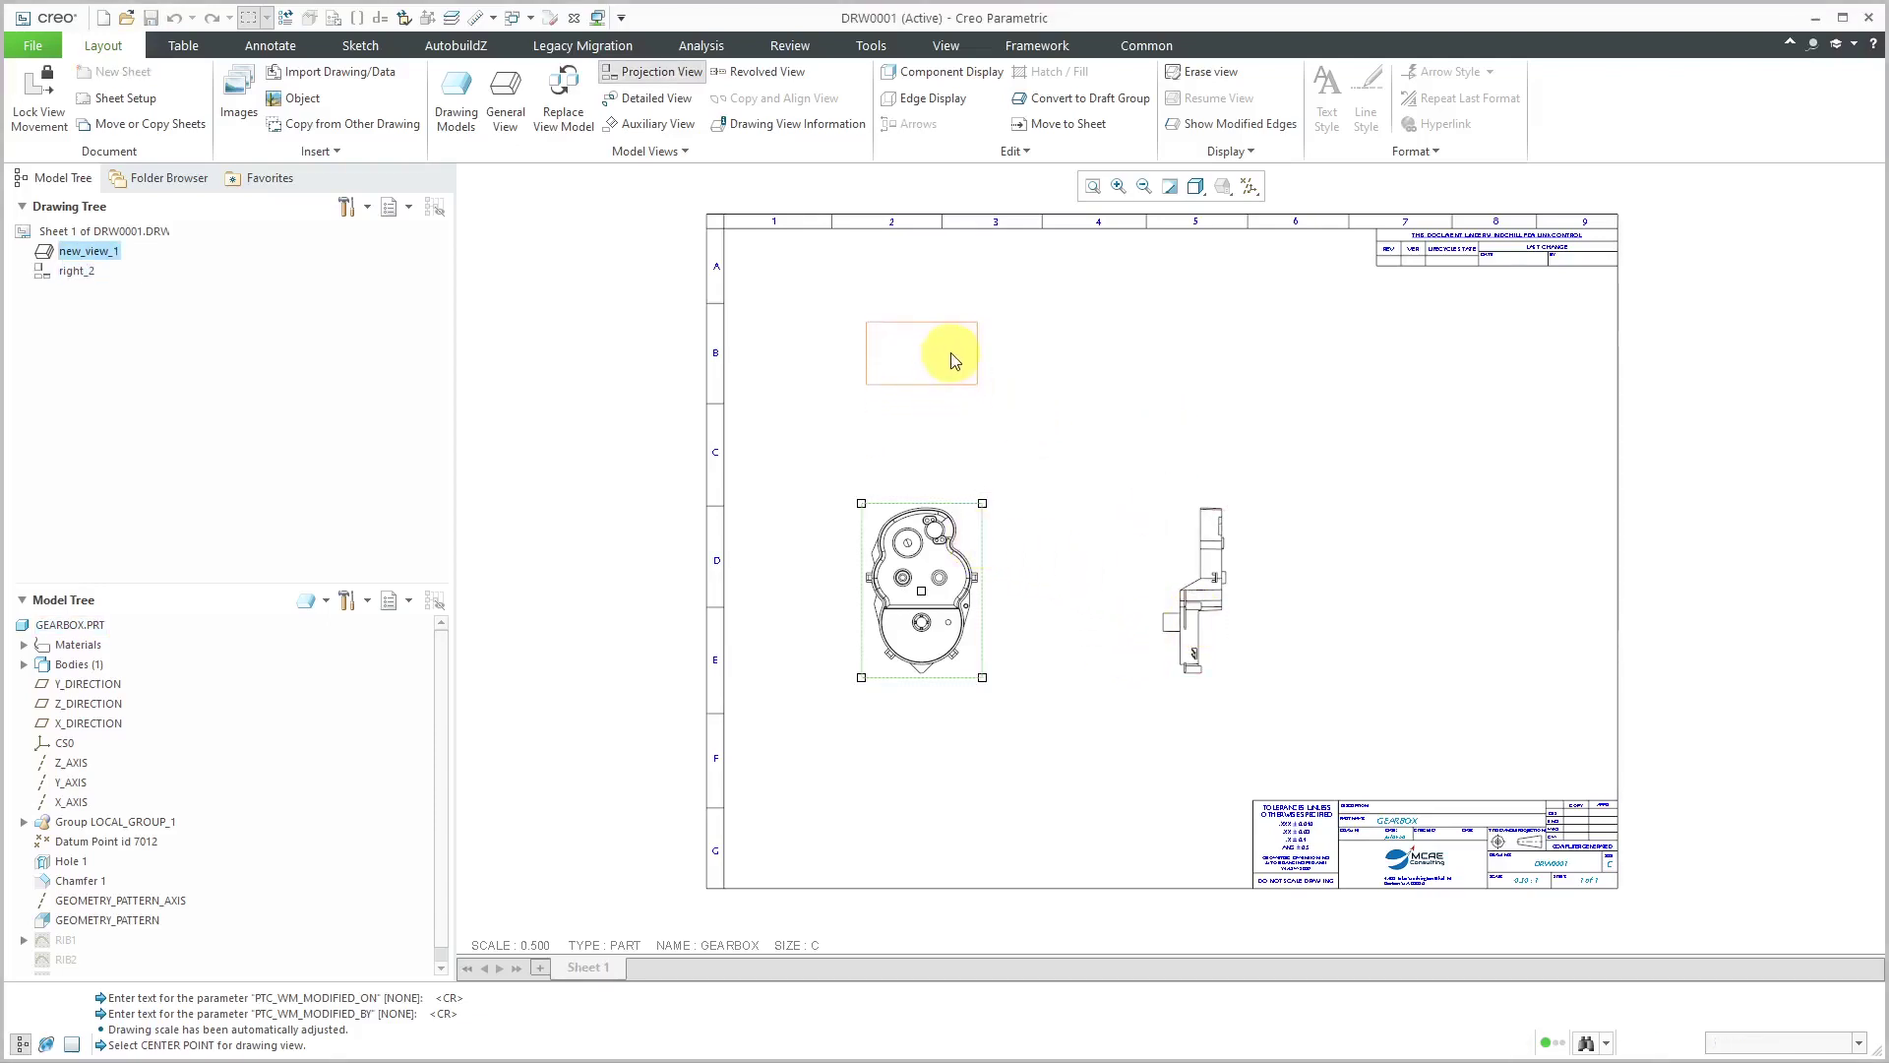
pyautogui.click(955, 360)
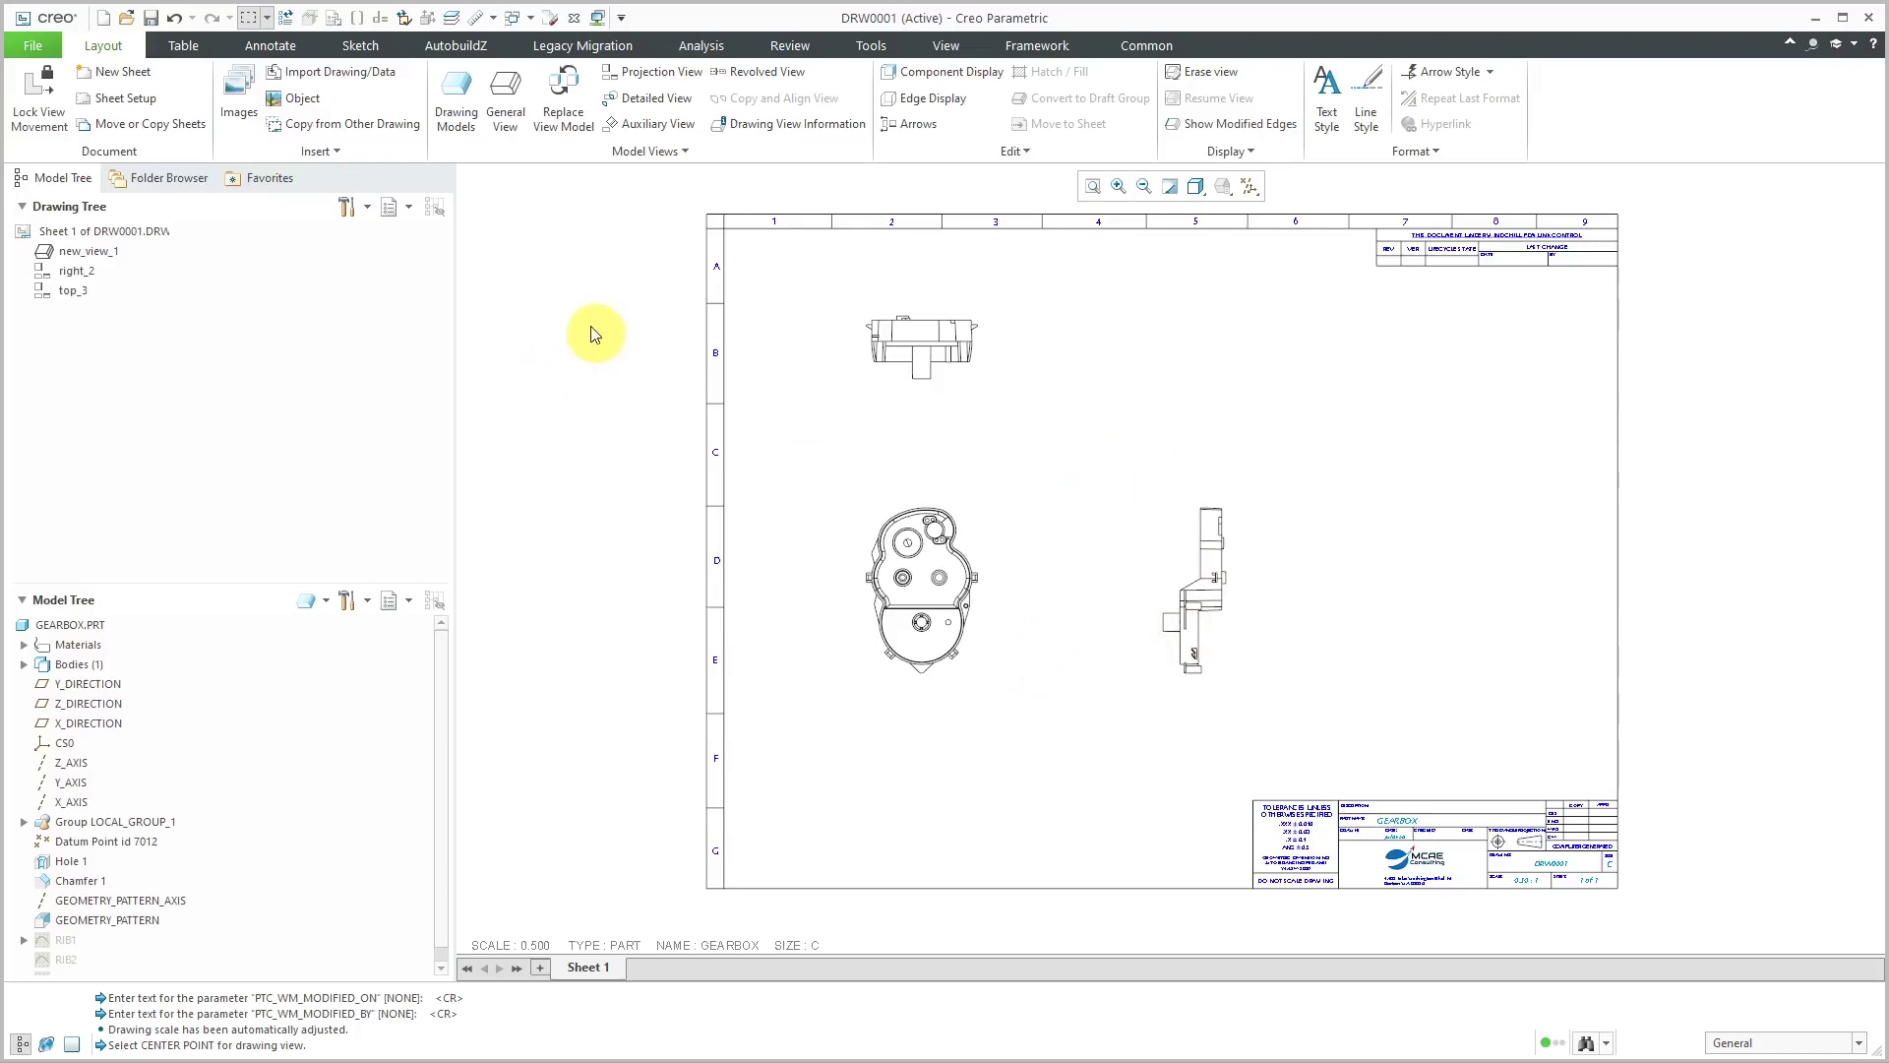
# Show all model dimensions of Protrusion id 475 from LOCAL_GROUP_1 in the drawing views
pyautogui.click(281, 47)
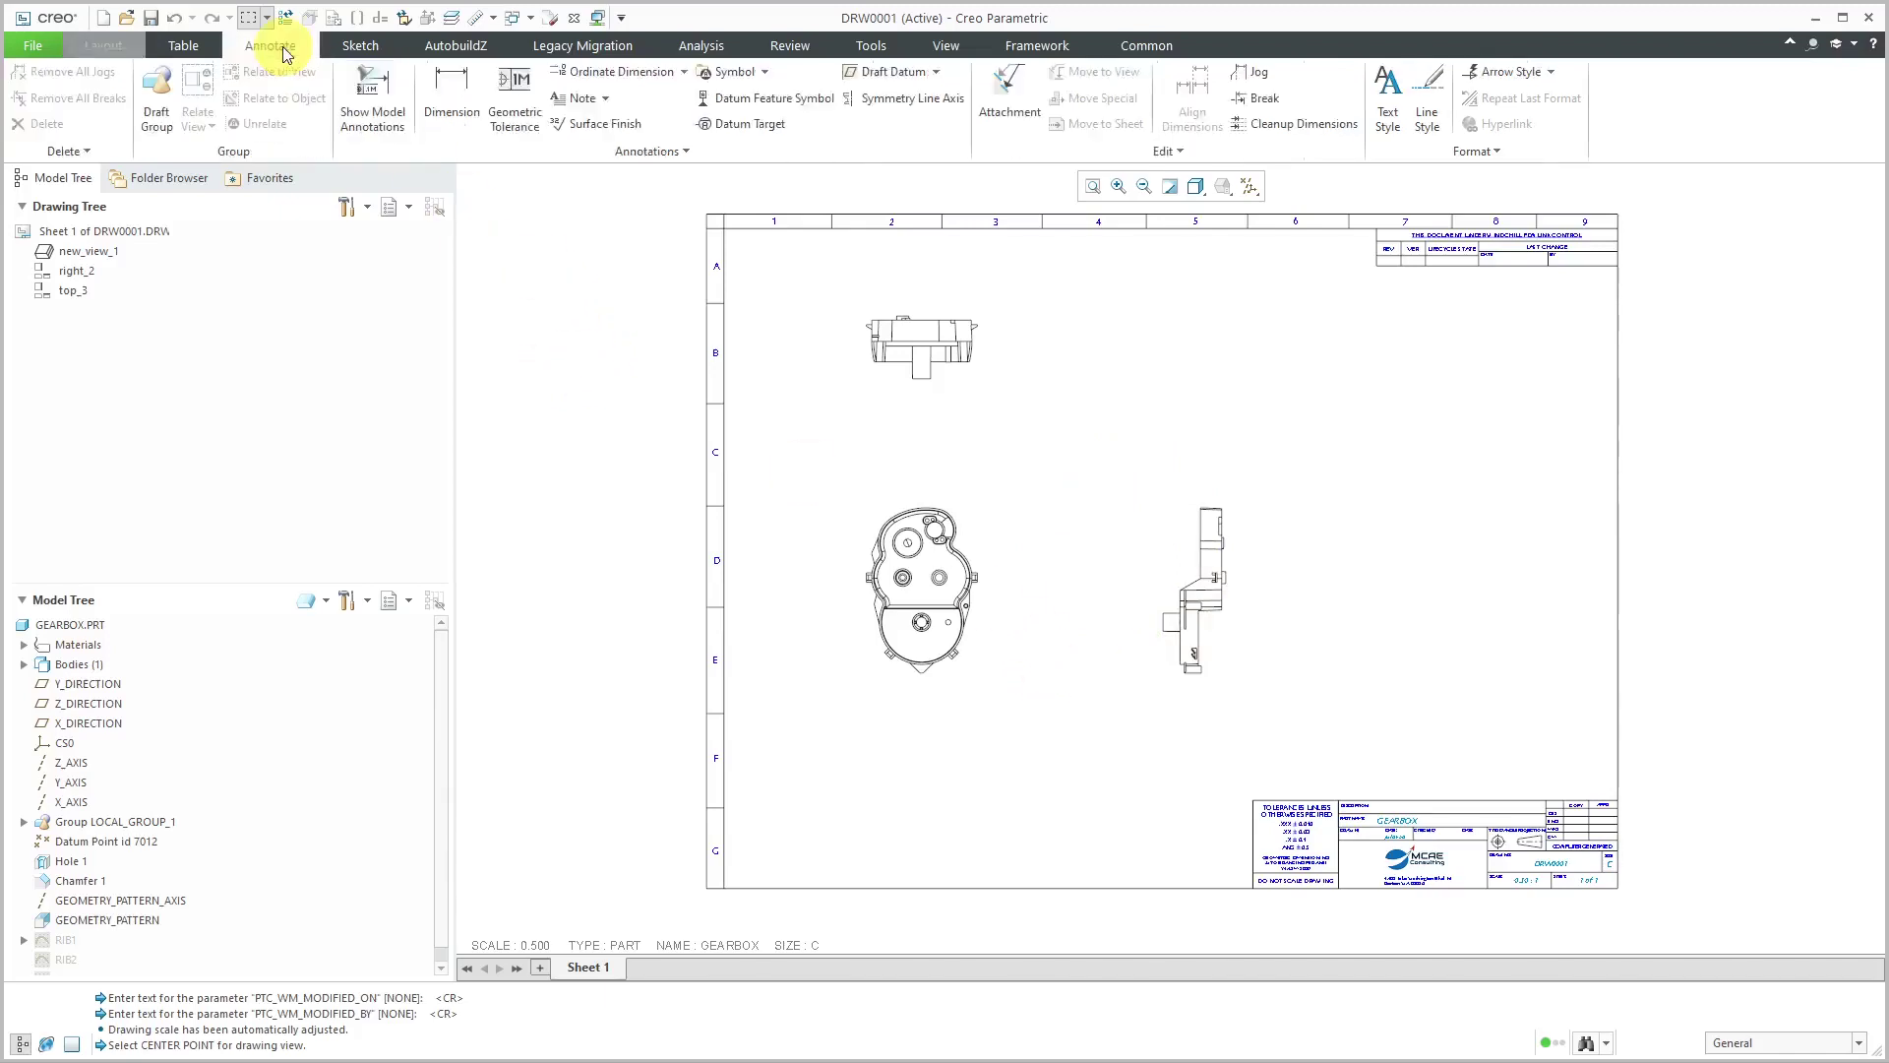
pyautogui.click(392, 120)
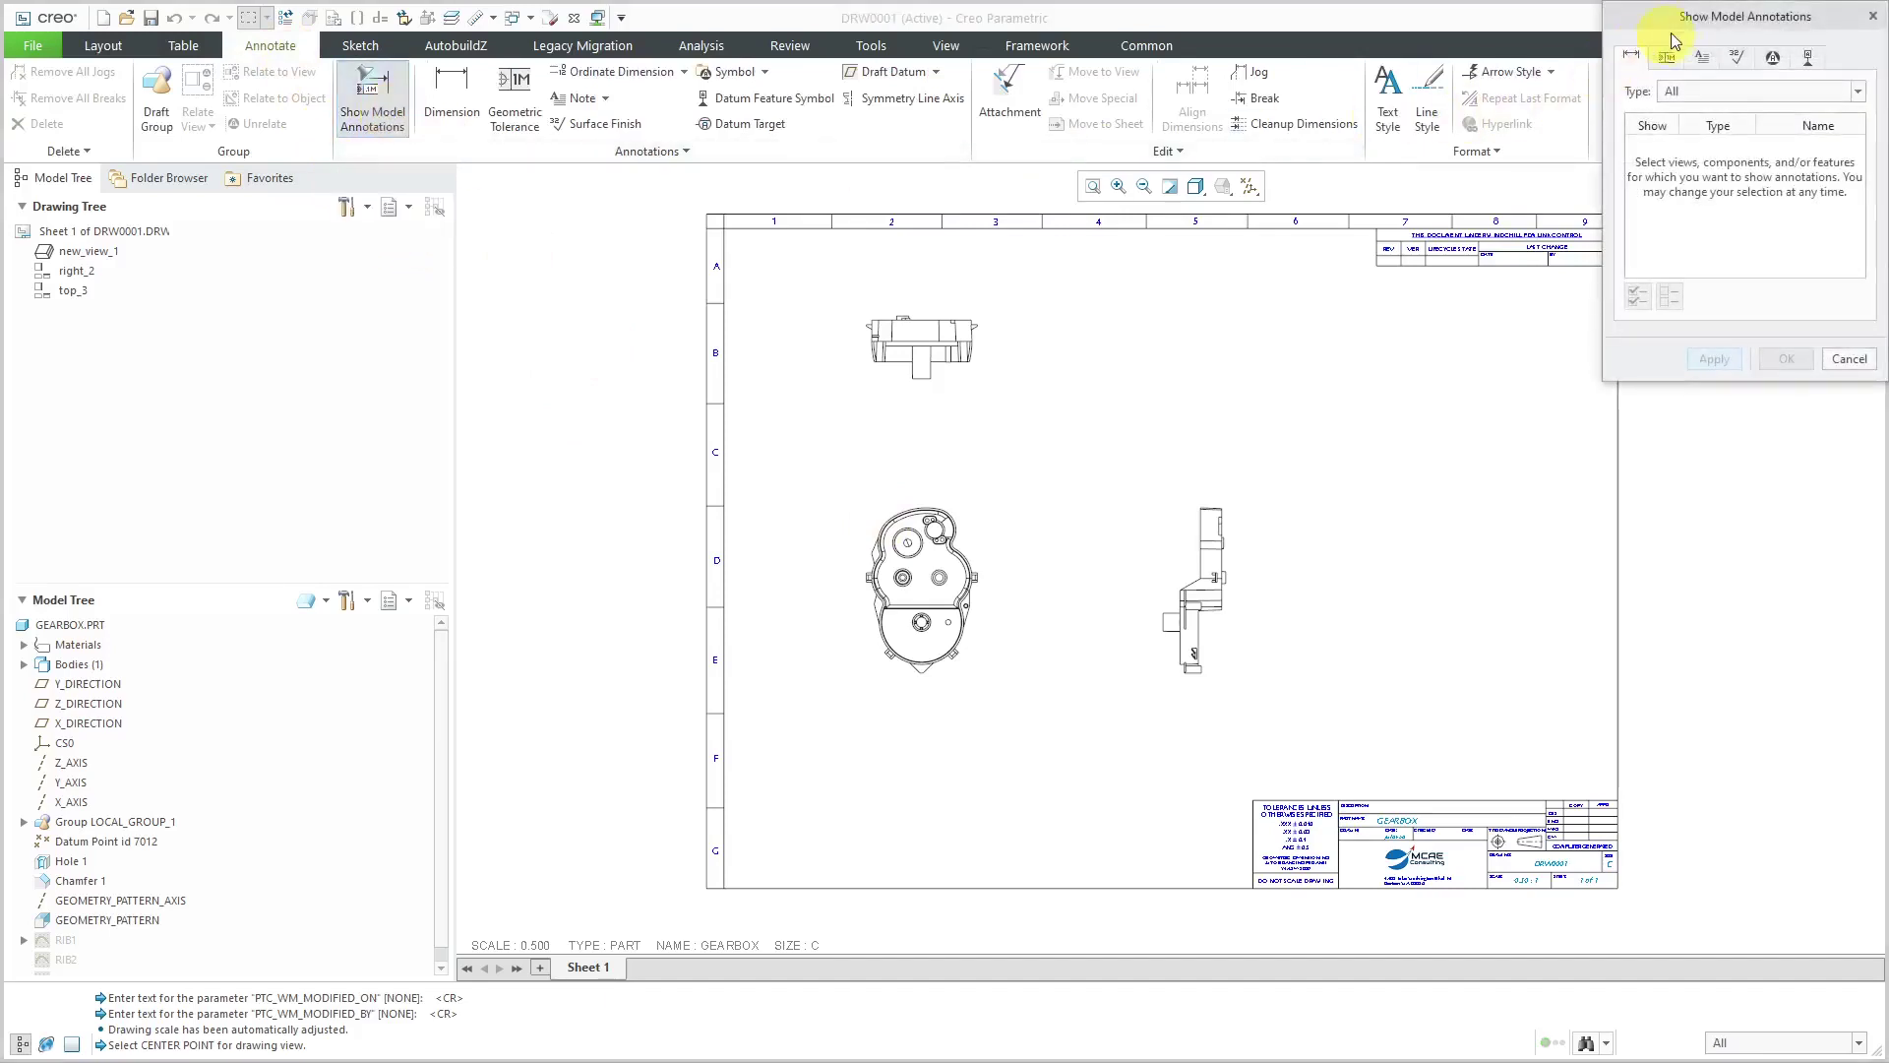
pyautogui.moveTo(1685, 23); pyautogui.dragTo(439, 273)
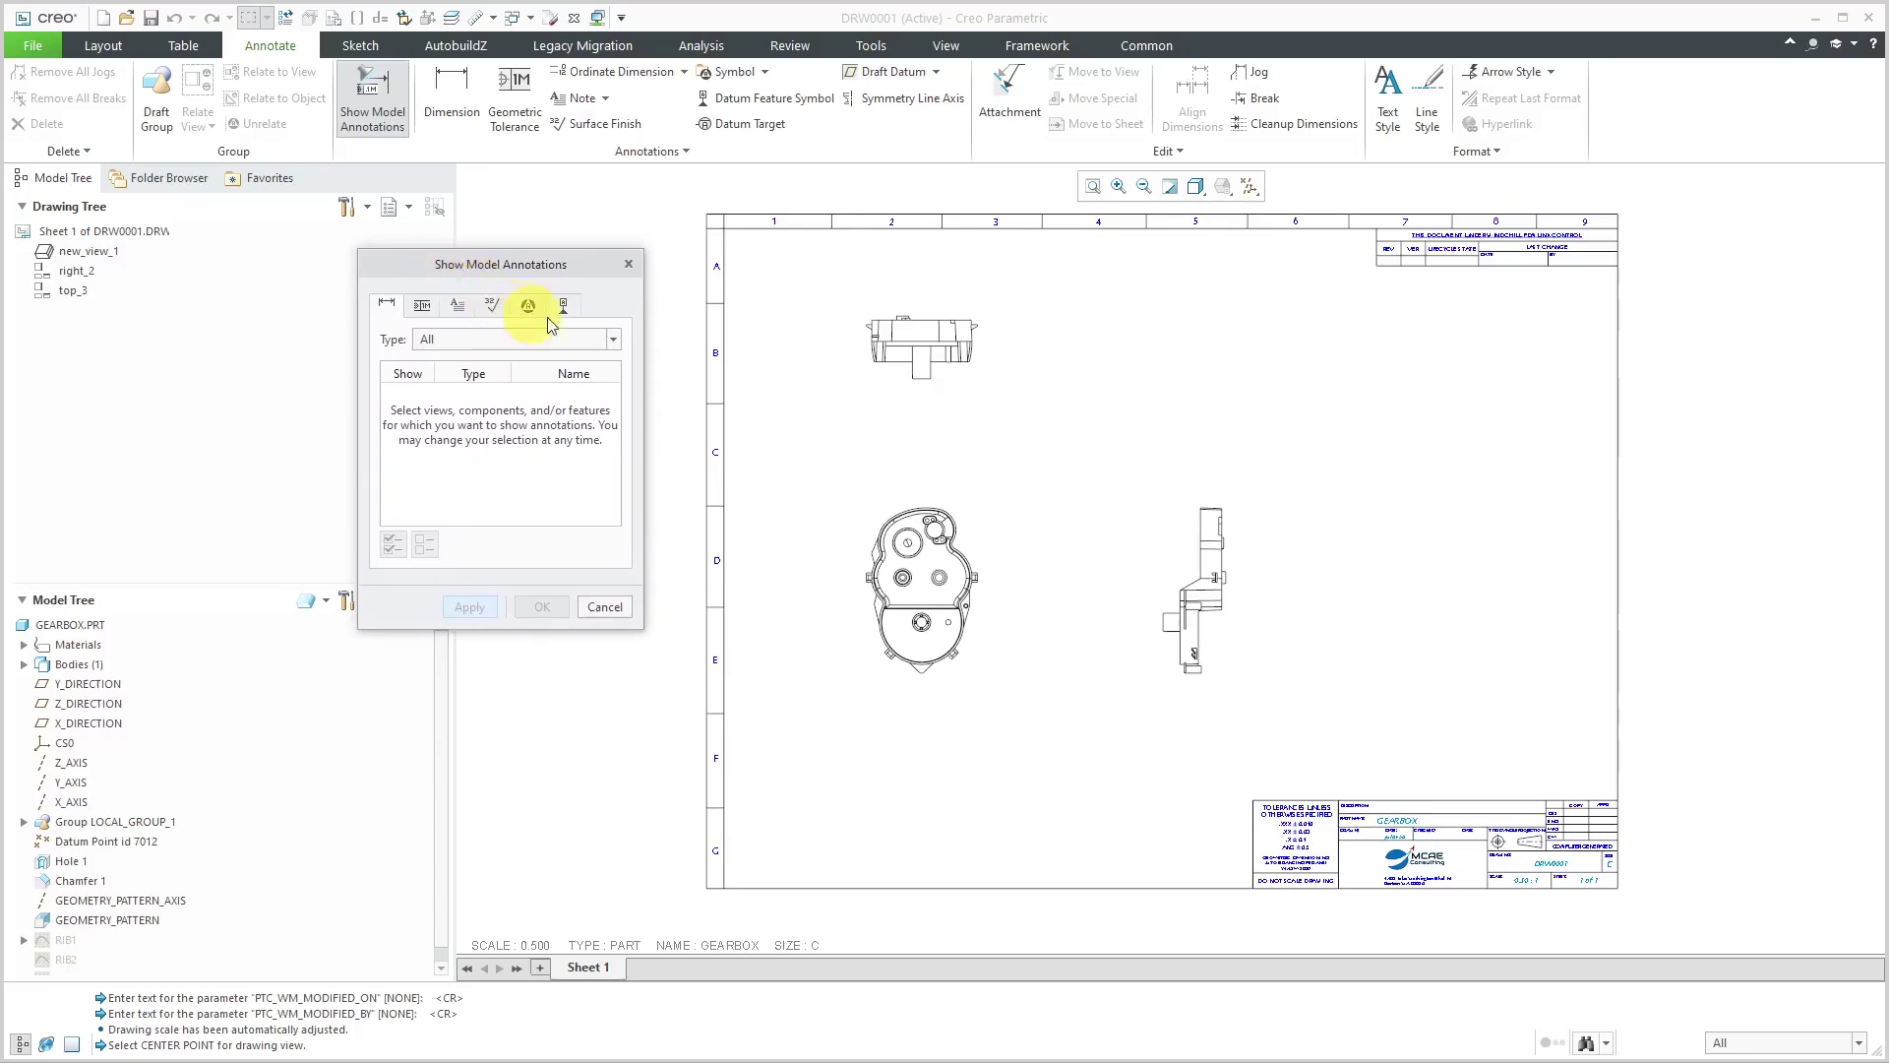
pyautogui.click(602, 342)
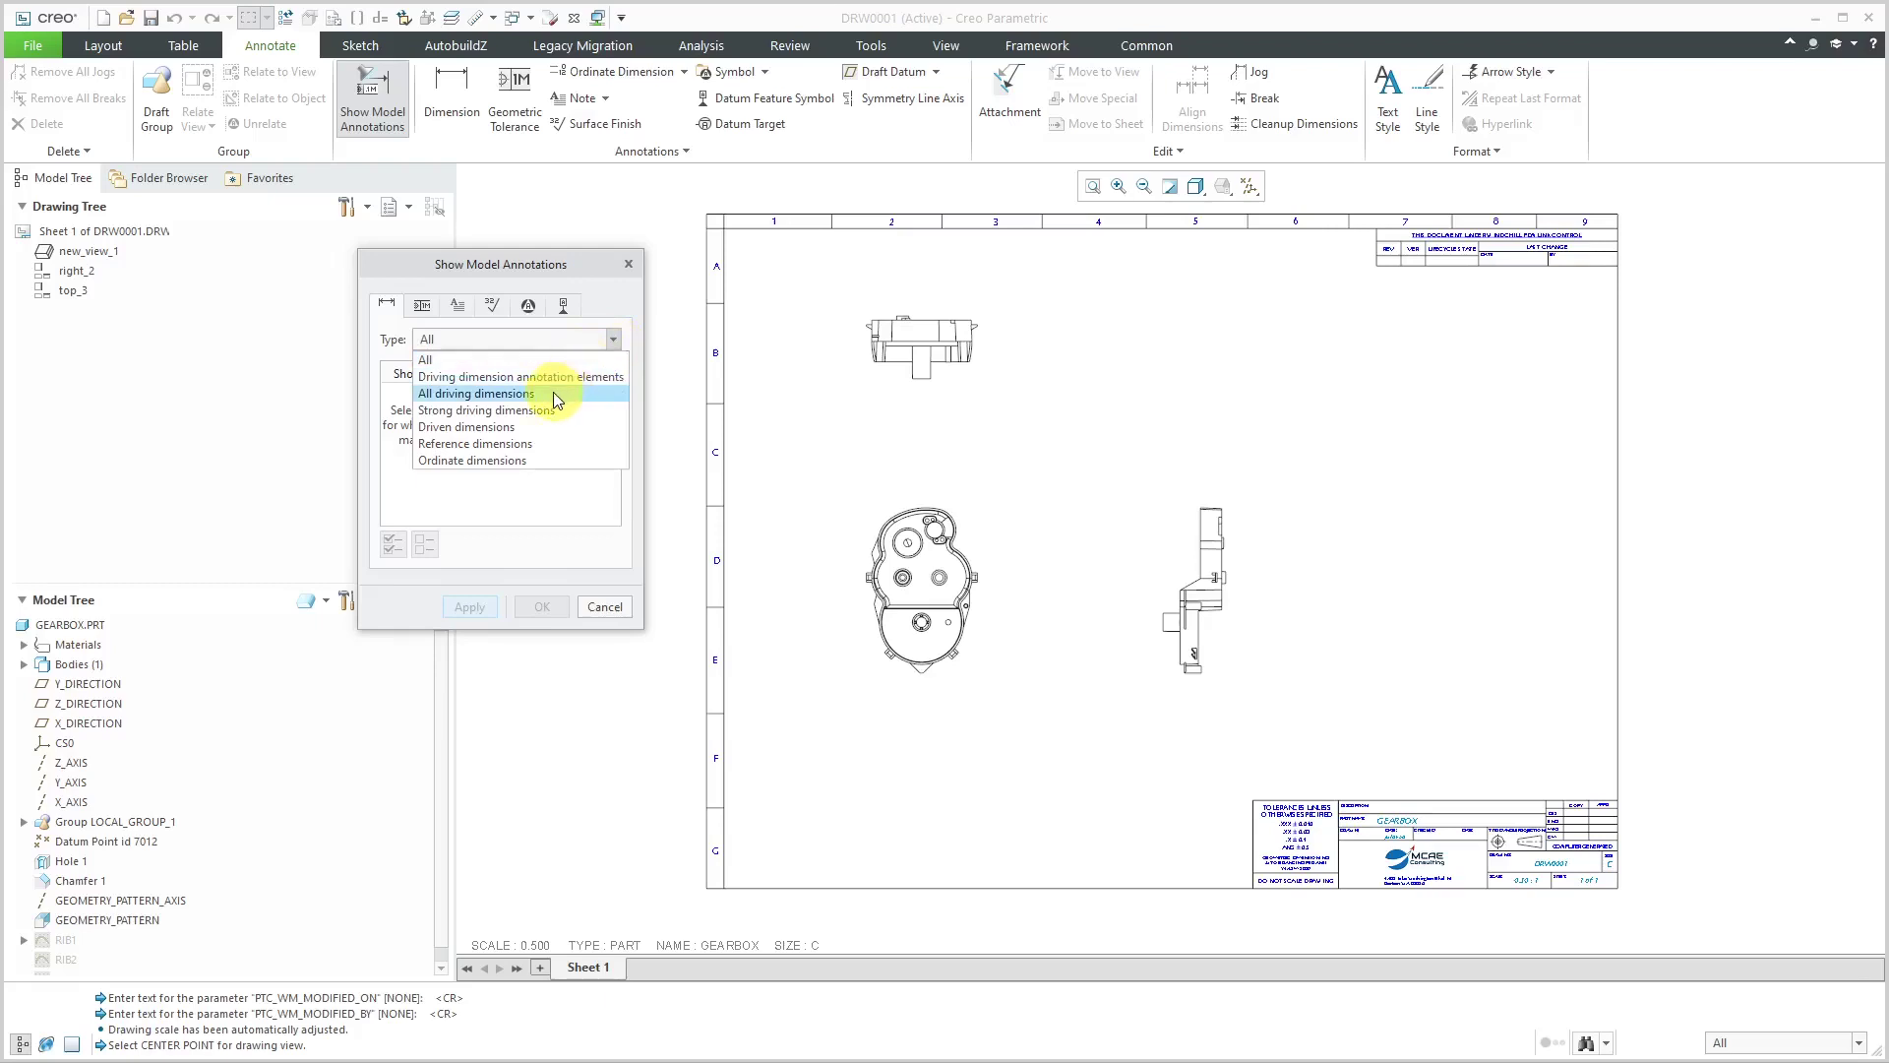
pyautogui.click(628, 339)
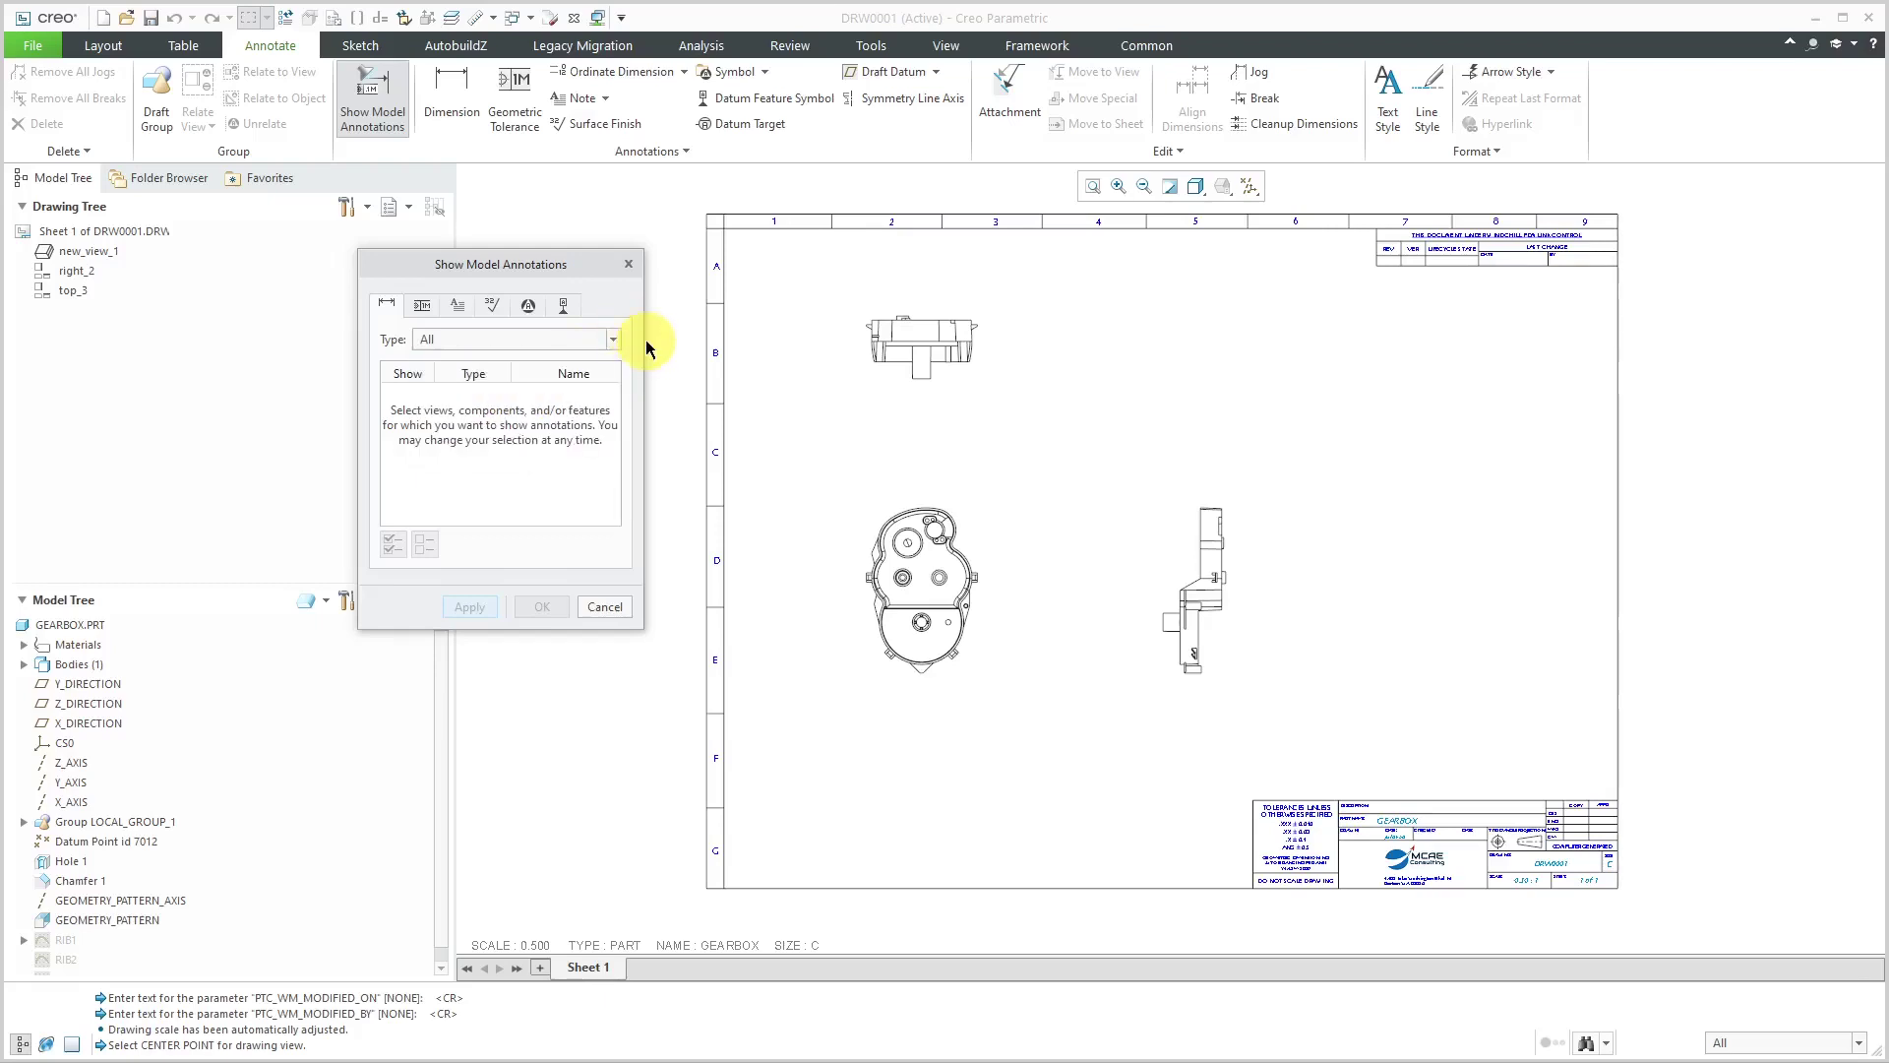
pyautogui.click(24, 821)
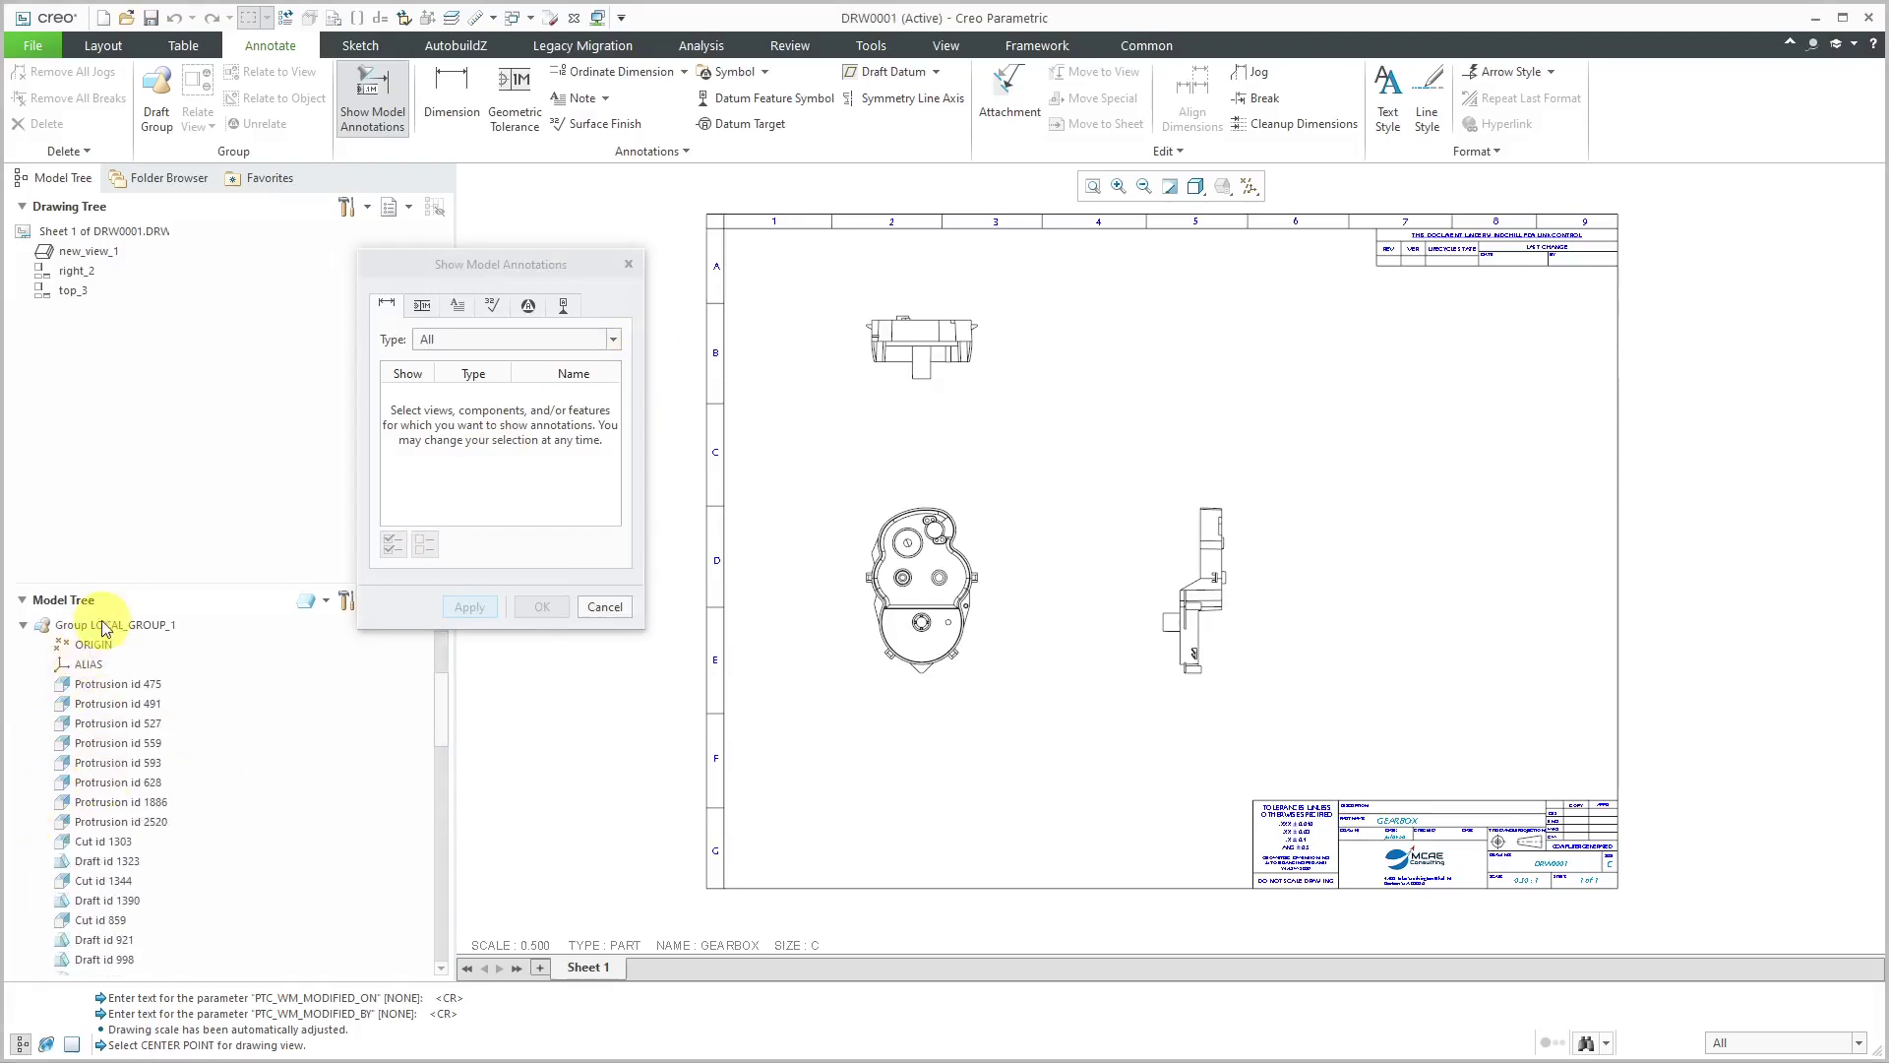
pyautogui.click(121, 684)
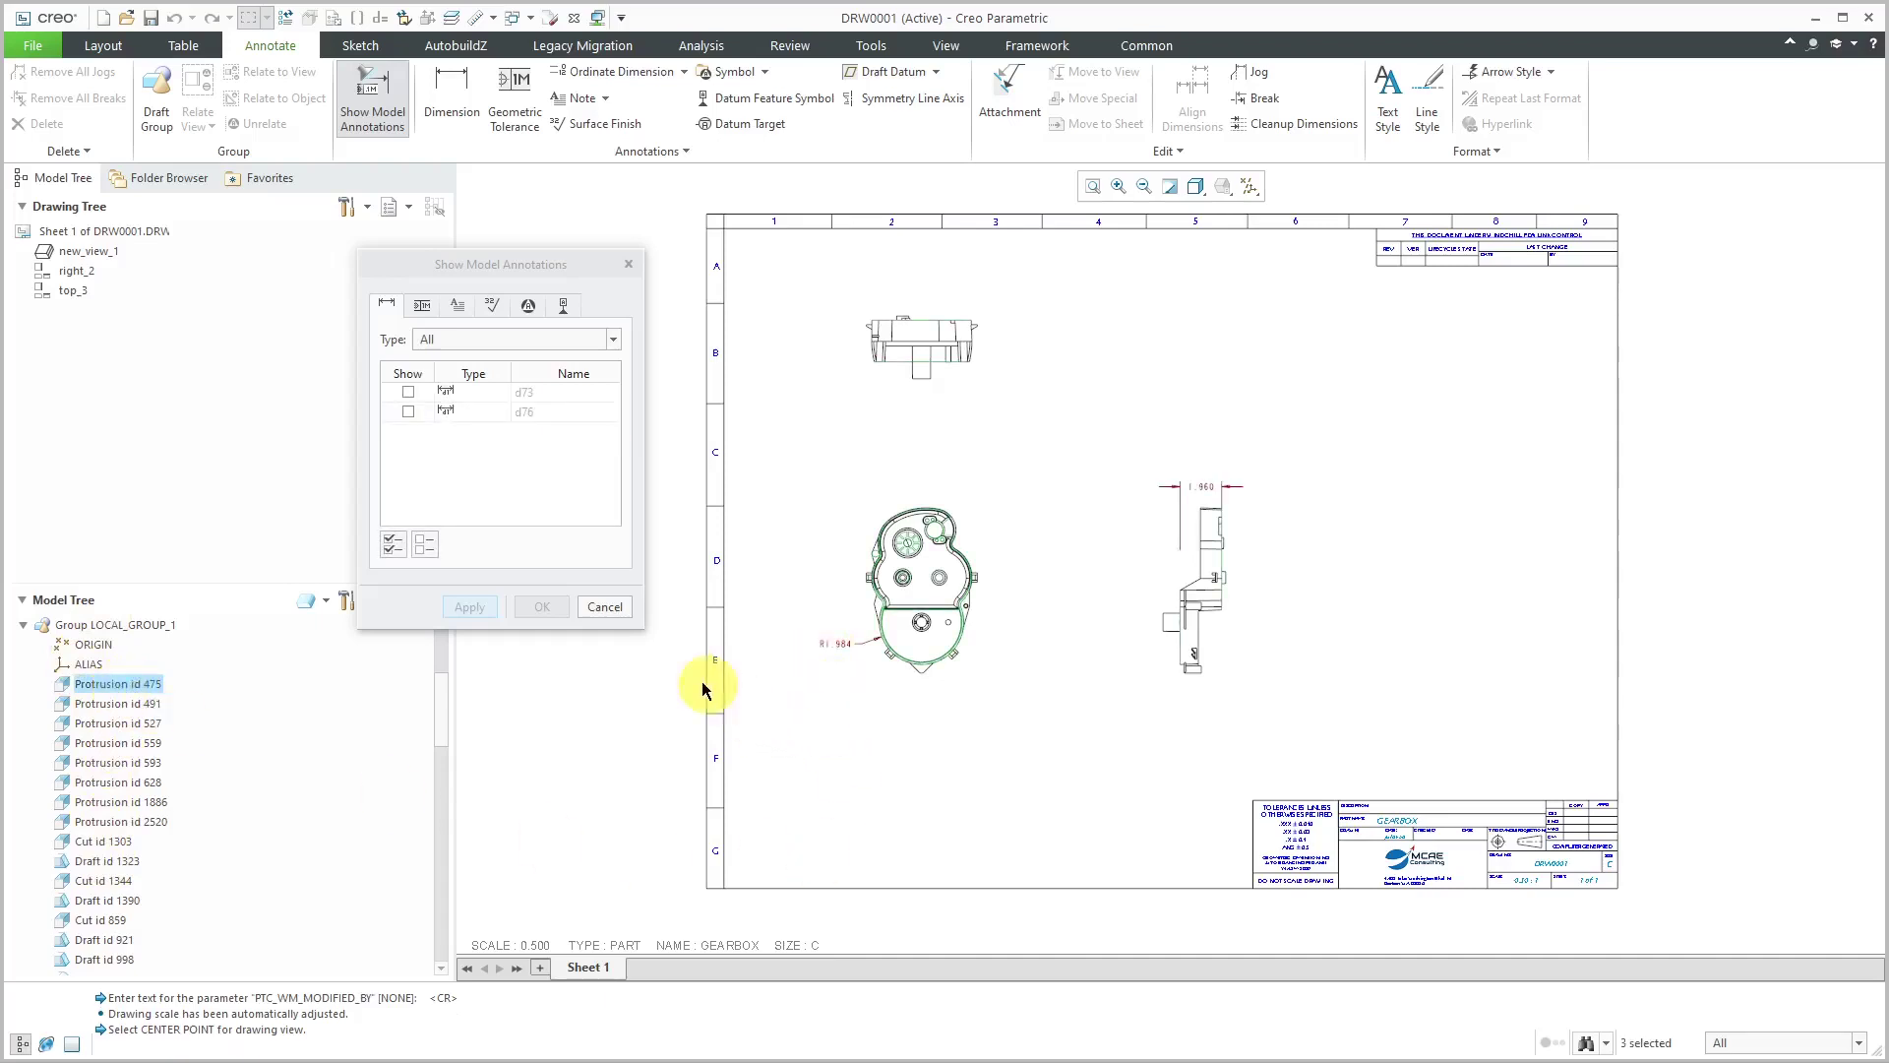
pyautogui.click(394, 545)
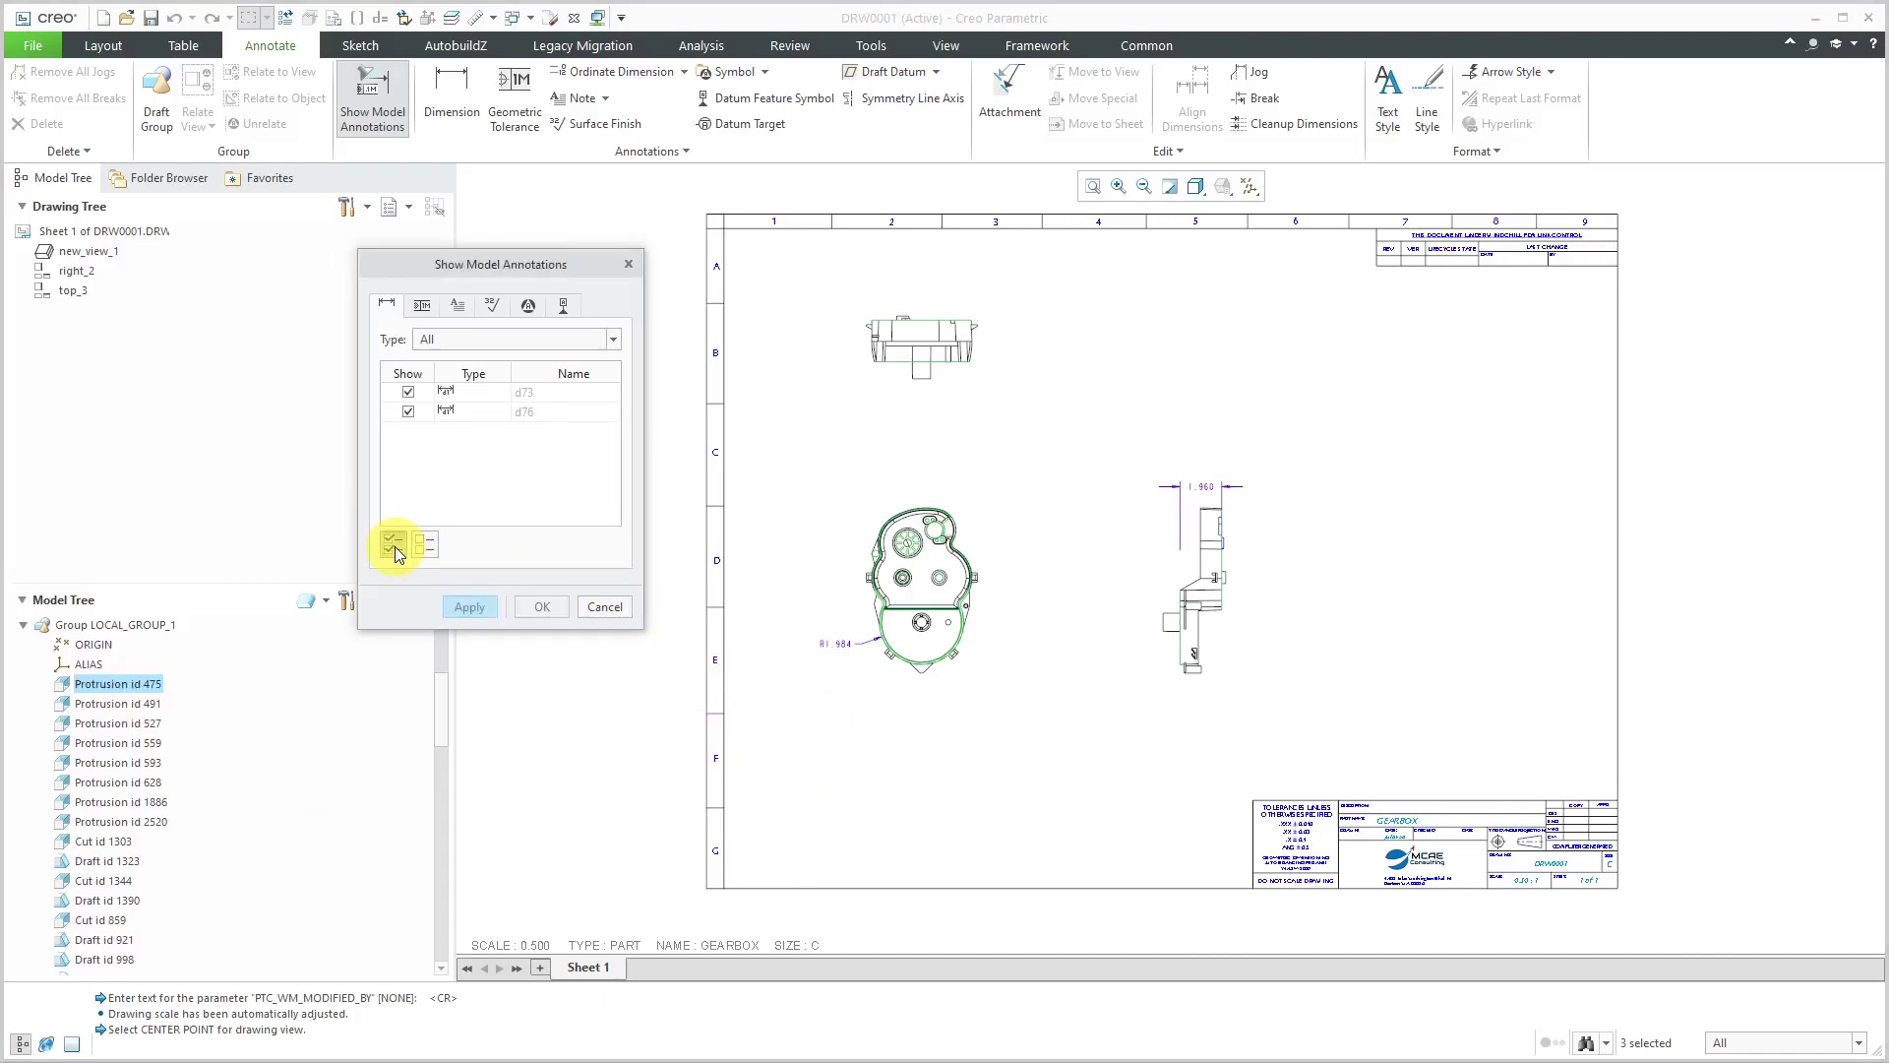
pyautogui.click(542, 606)
pyautogui.click(1060, 672)
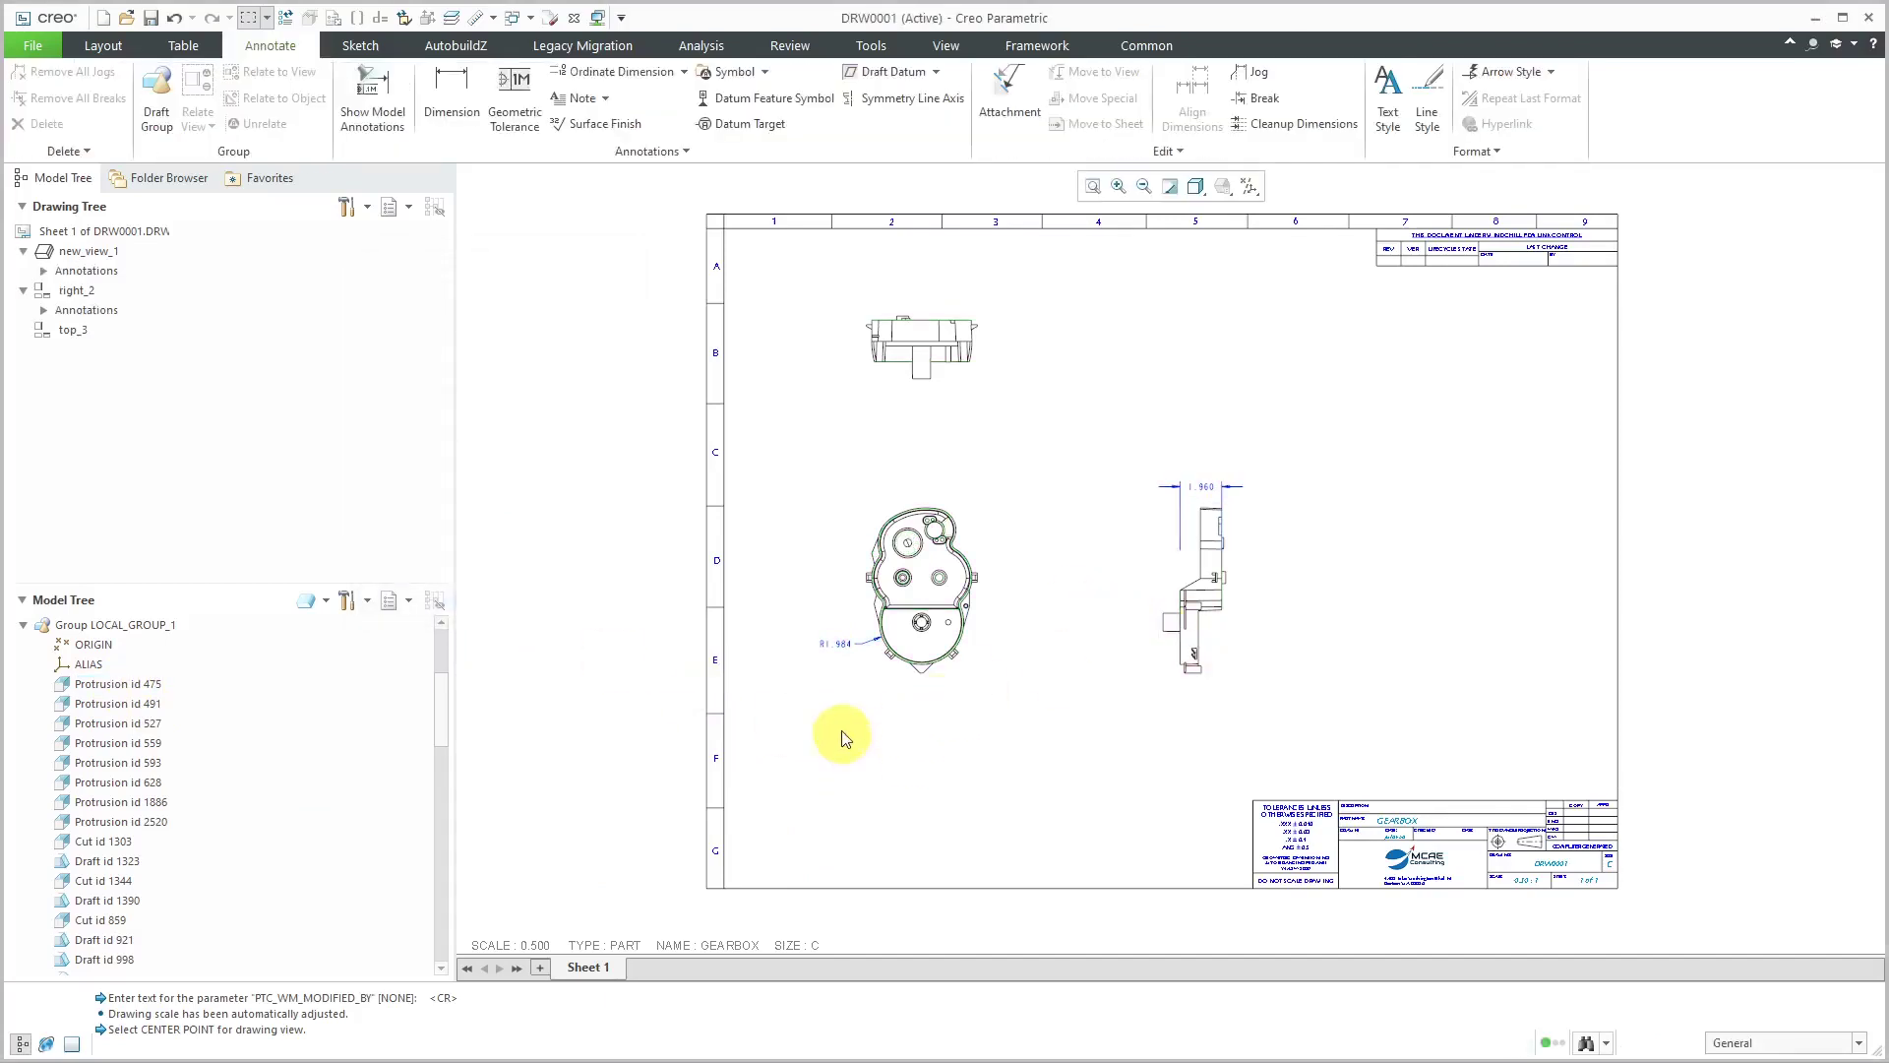
# Add a diameter dimension to the large lower outer arc of the front view, placed outside its lower right
pyautogui.scroll(5, 865, 633)
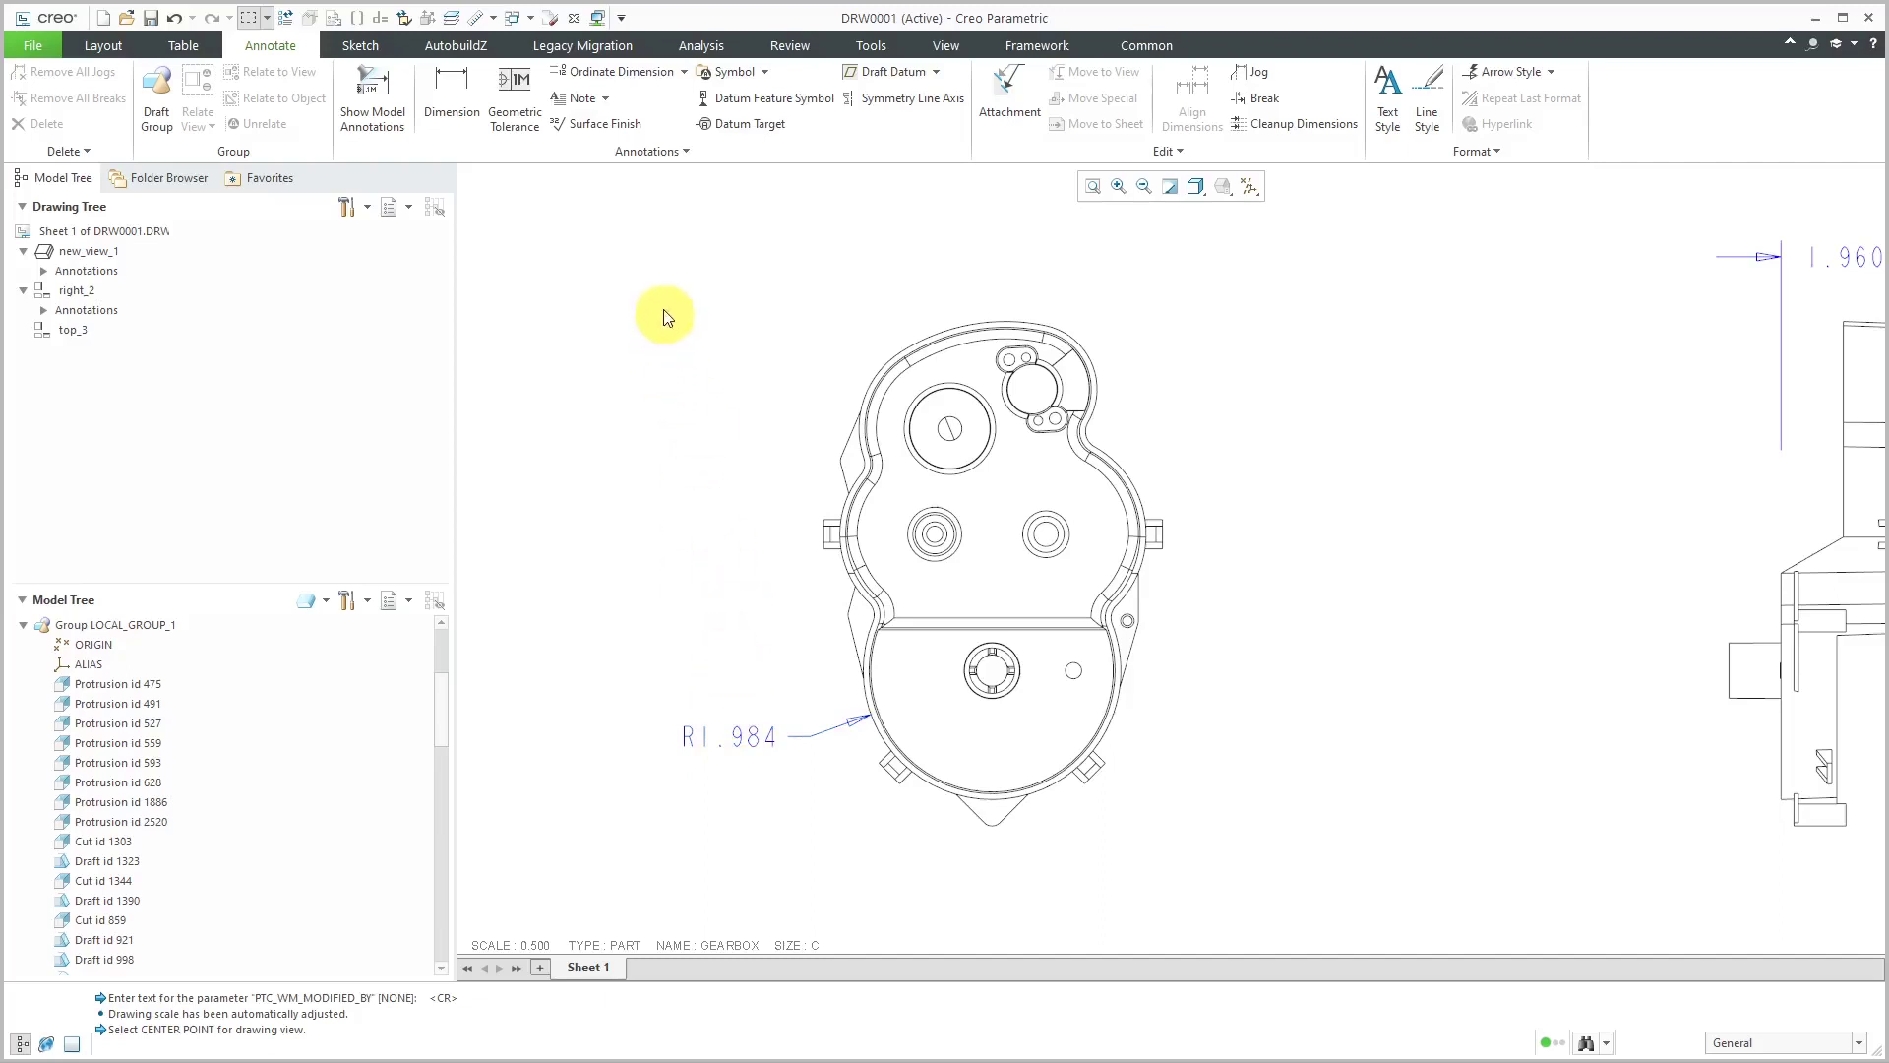
pyautogui.click(468, 116)
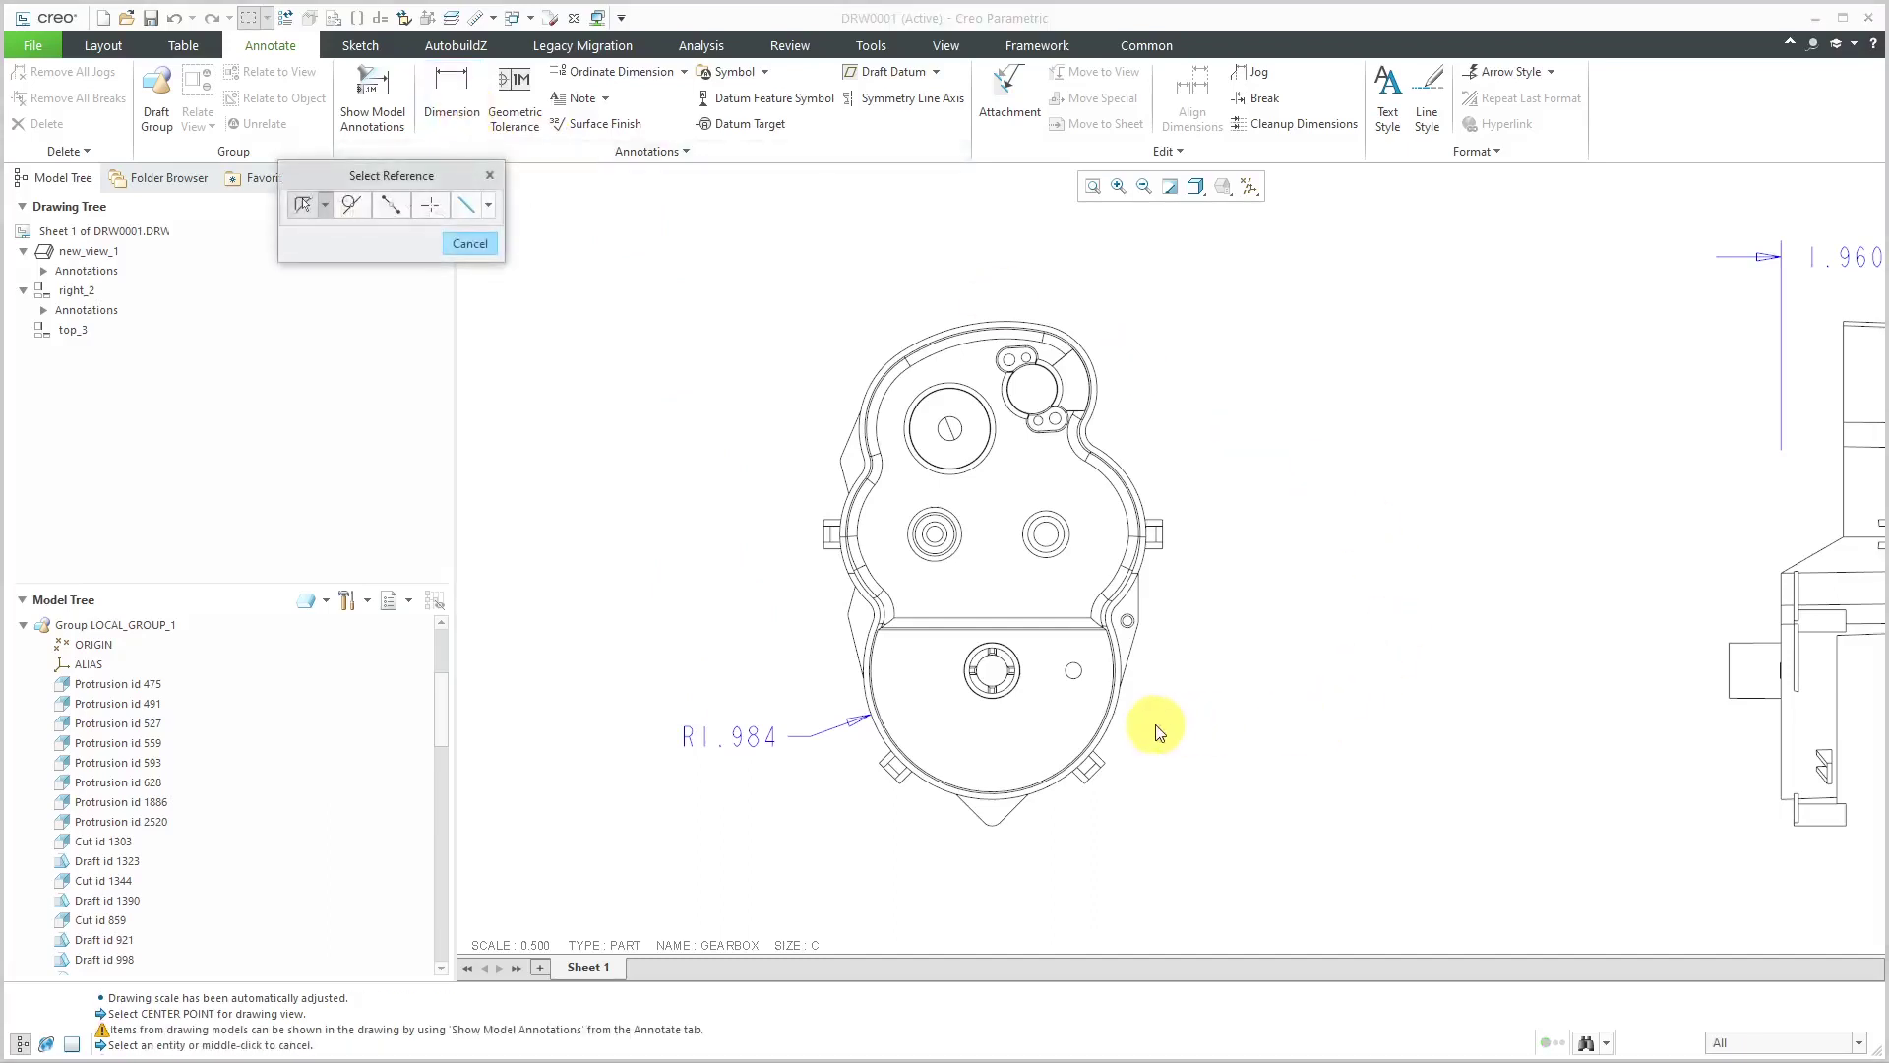
pyautogui.click(1115, 724)
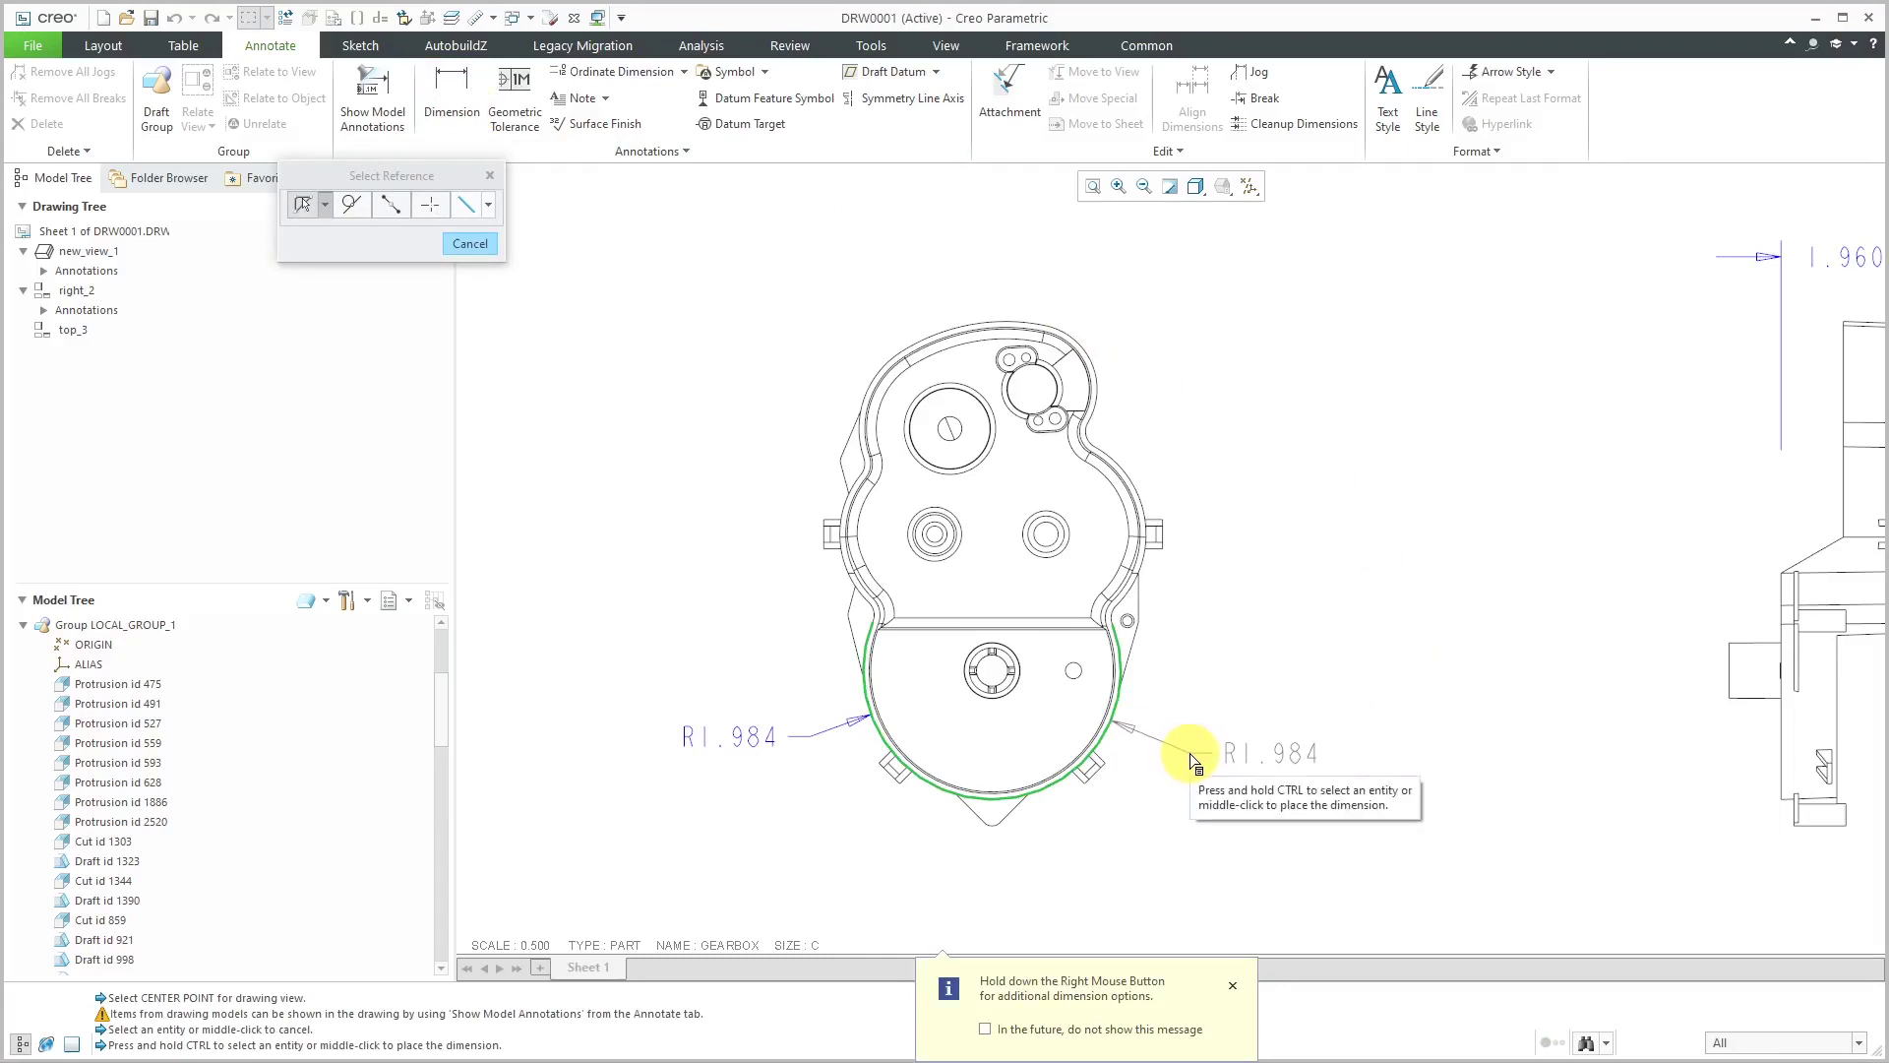
pyautogui.rightClick(1192, 756)
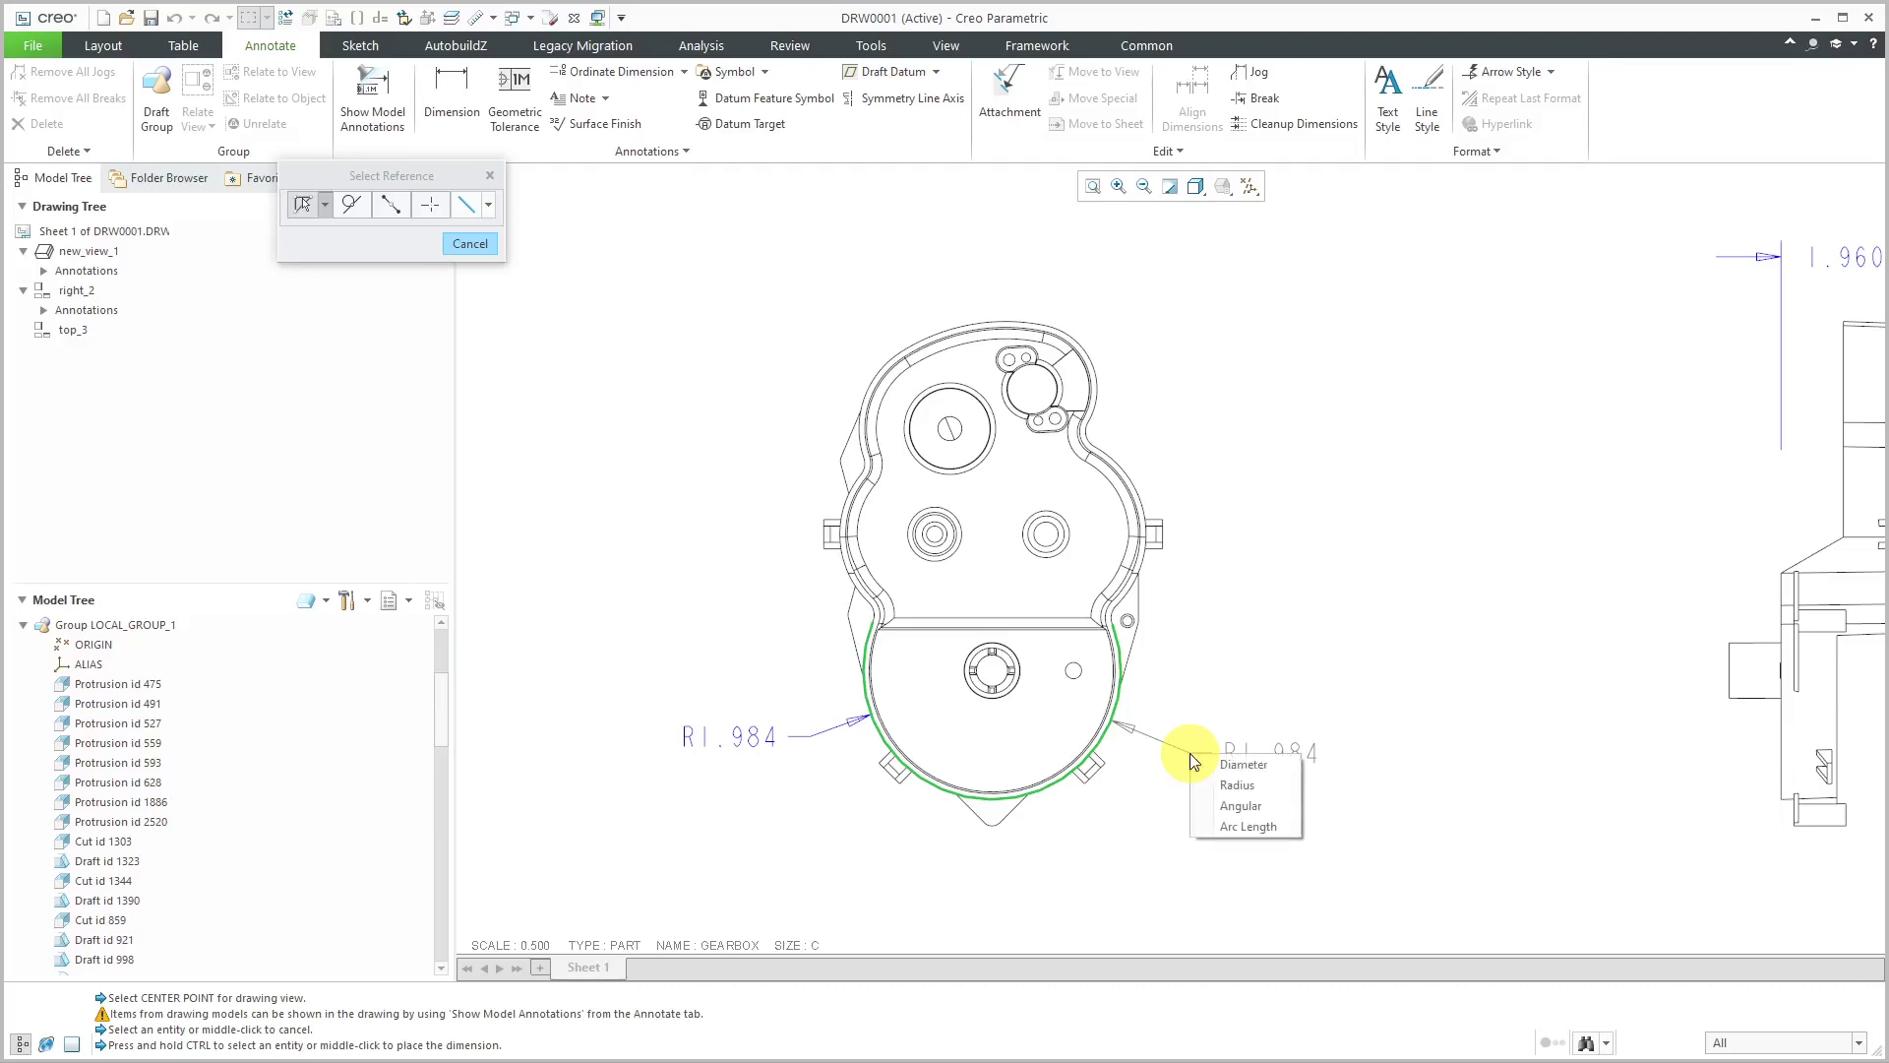
pyautogui.click(1257, 766)
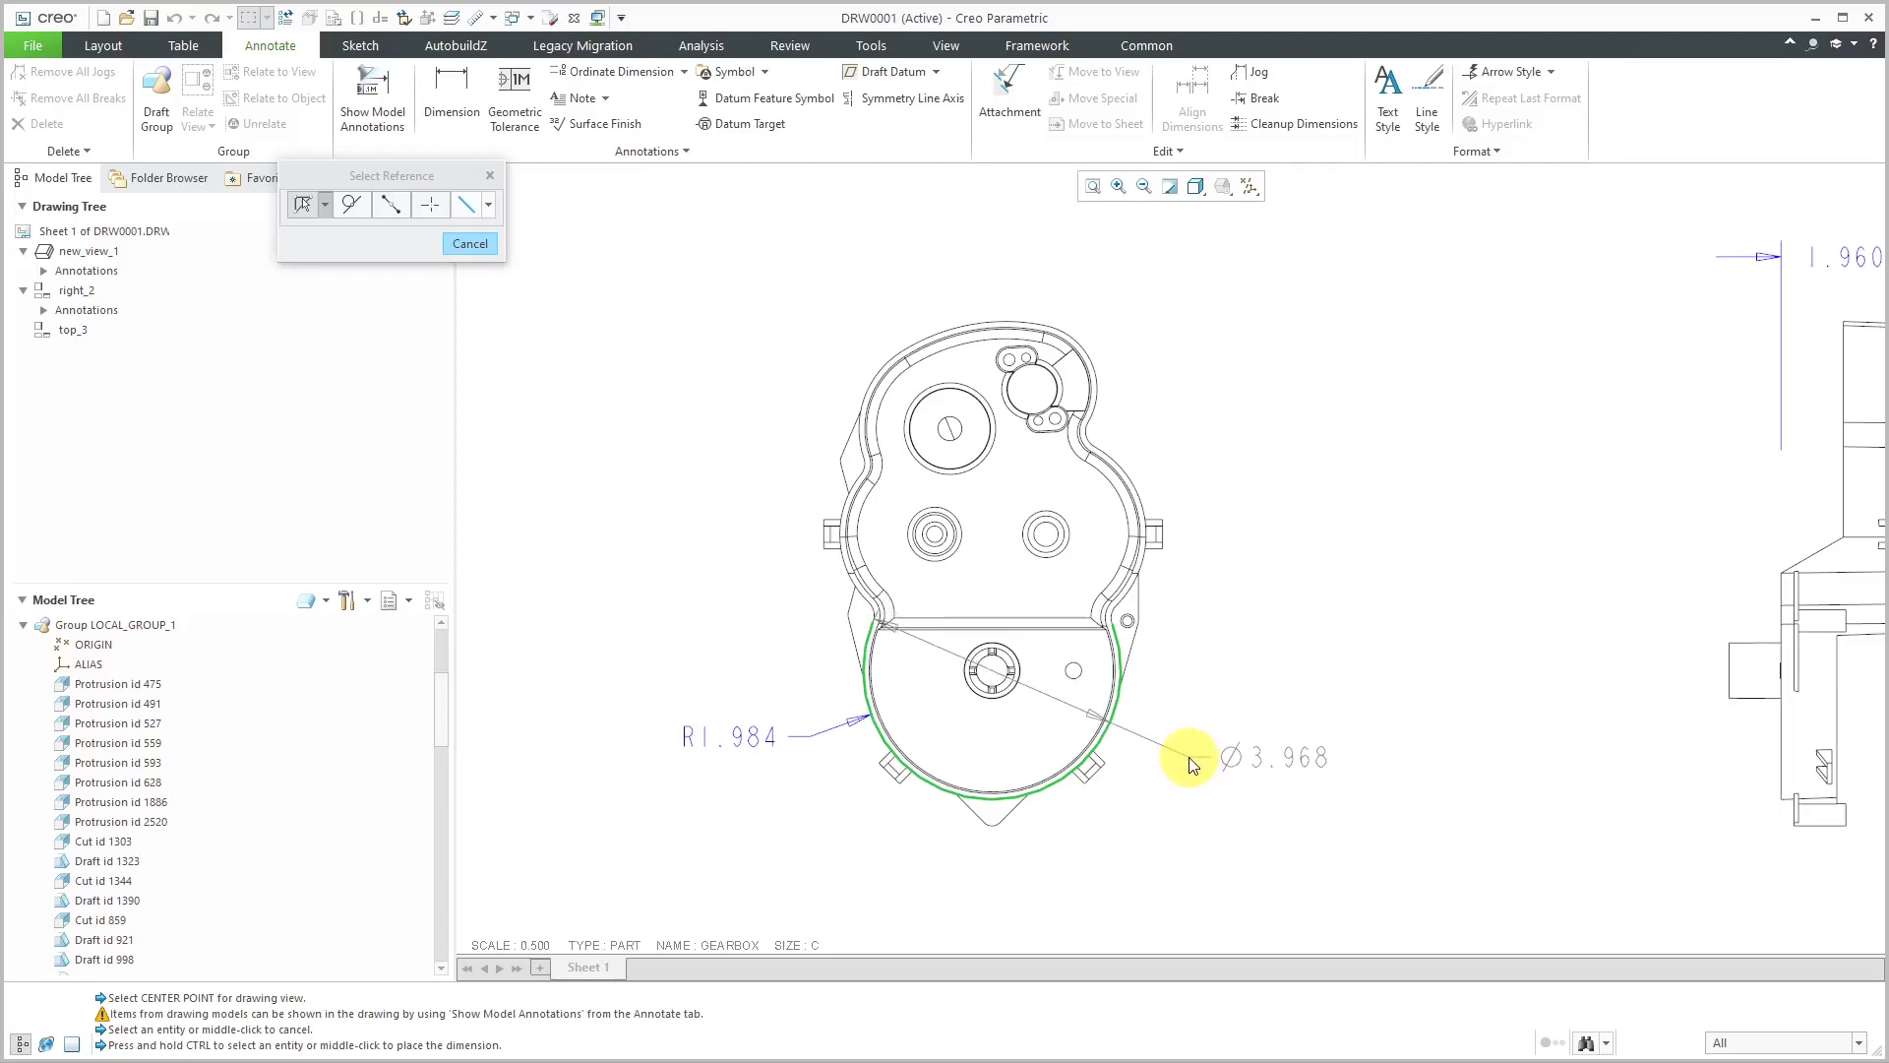
pyautogui.middleClick(1182, 782)
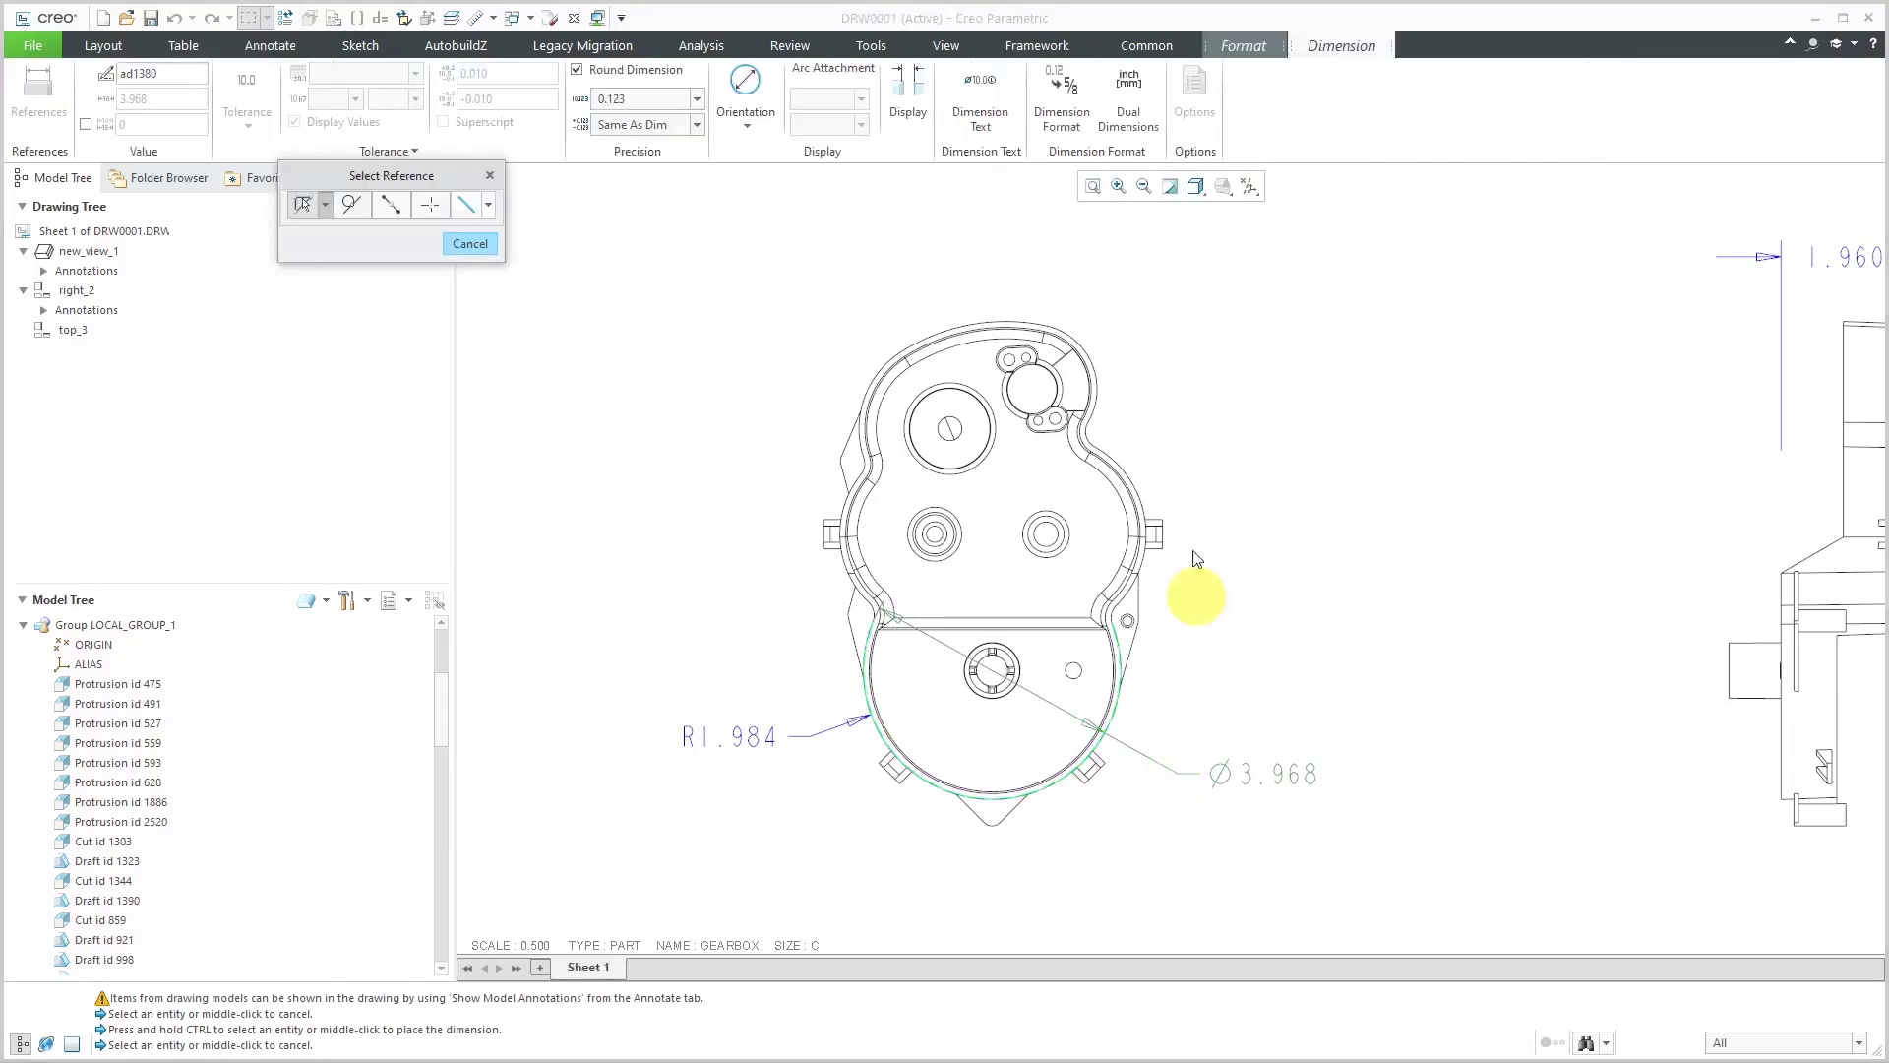
# Flip the arrow direction of the new diameter dimension and finish dimensioning
pyautogui.click(912, 112)
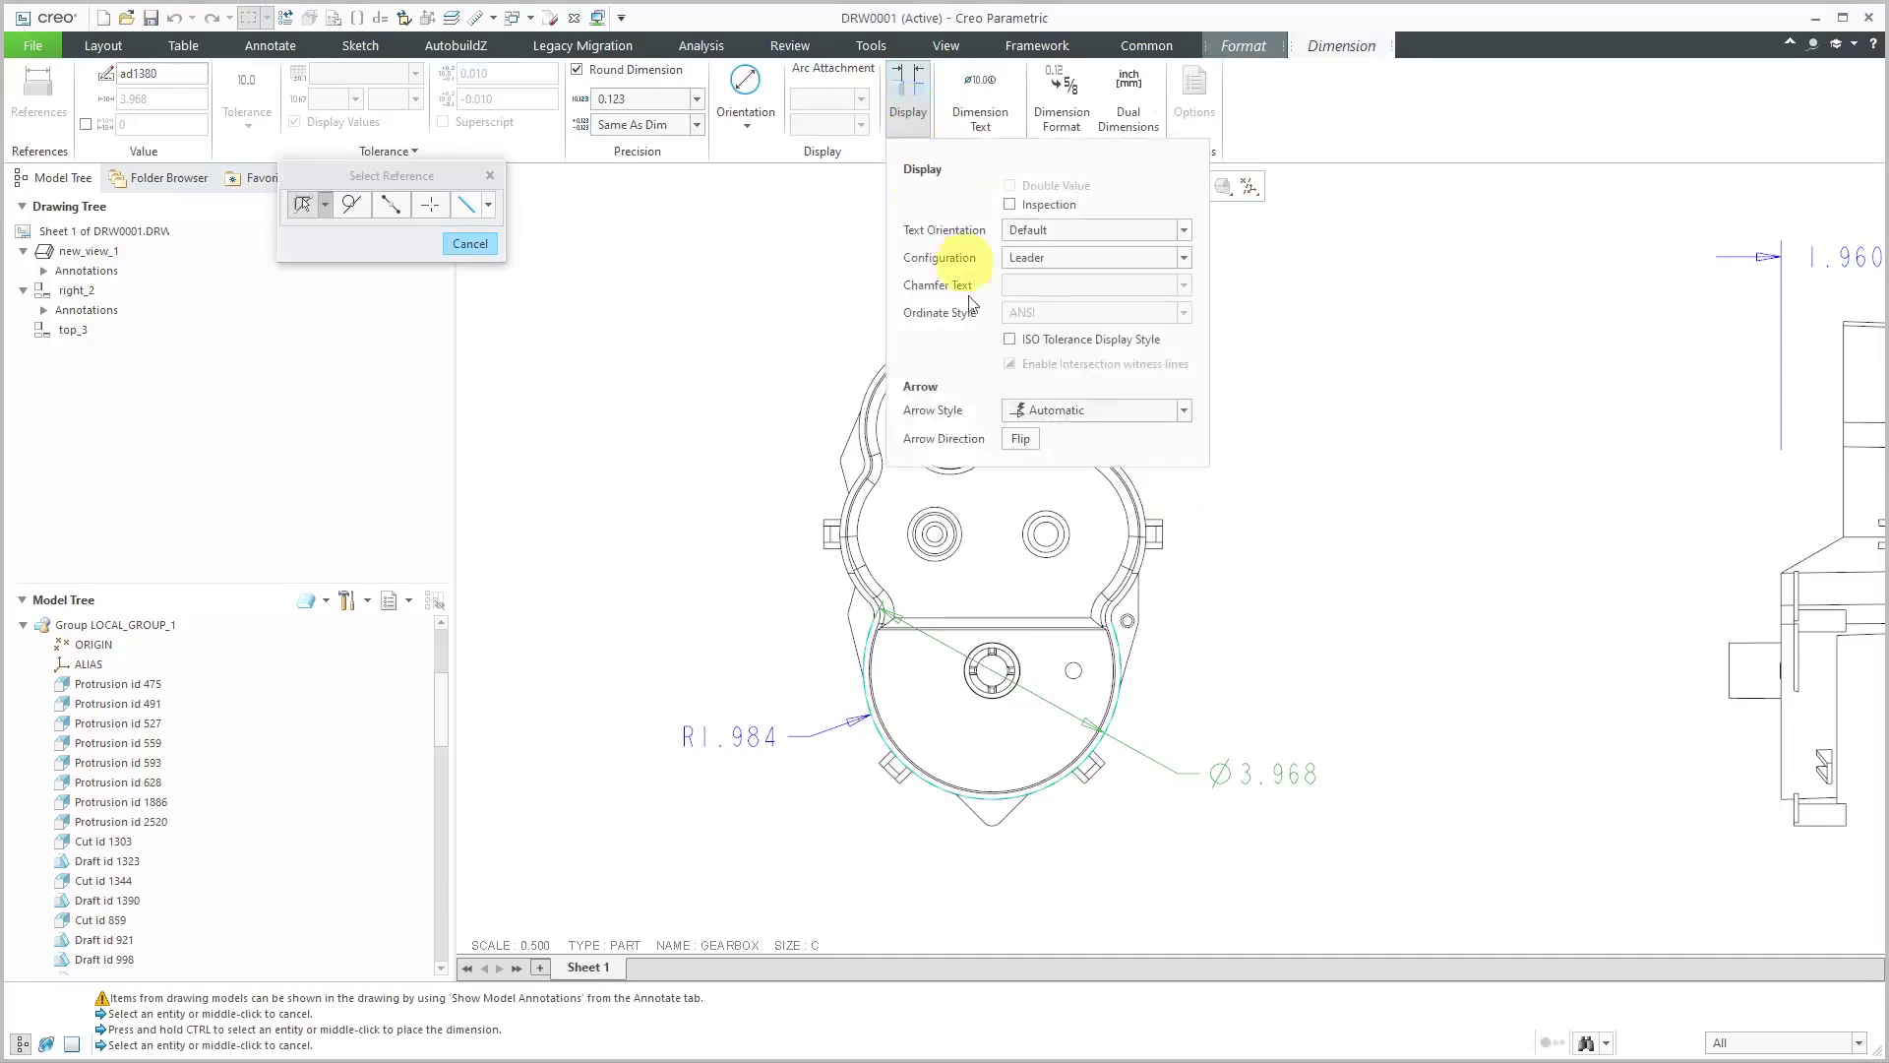
pyautogui.click(1025, 439)
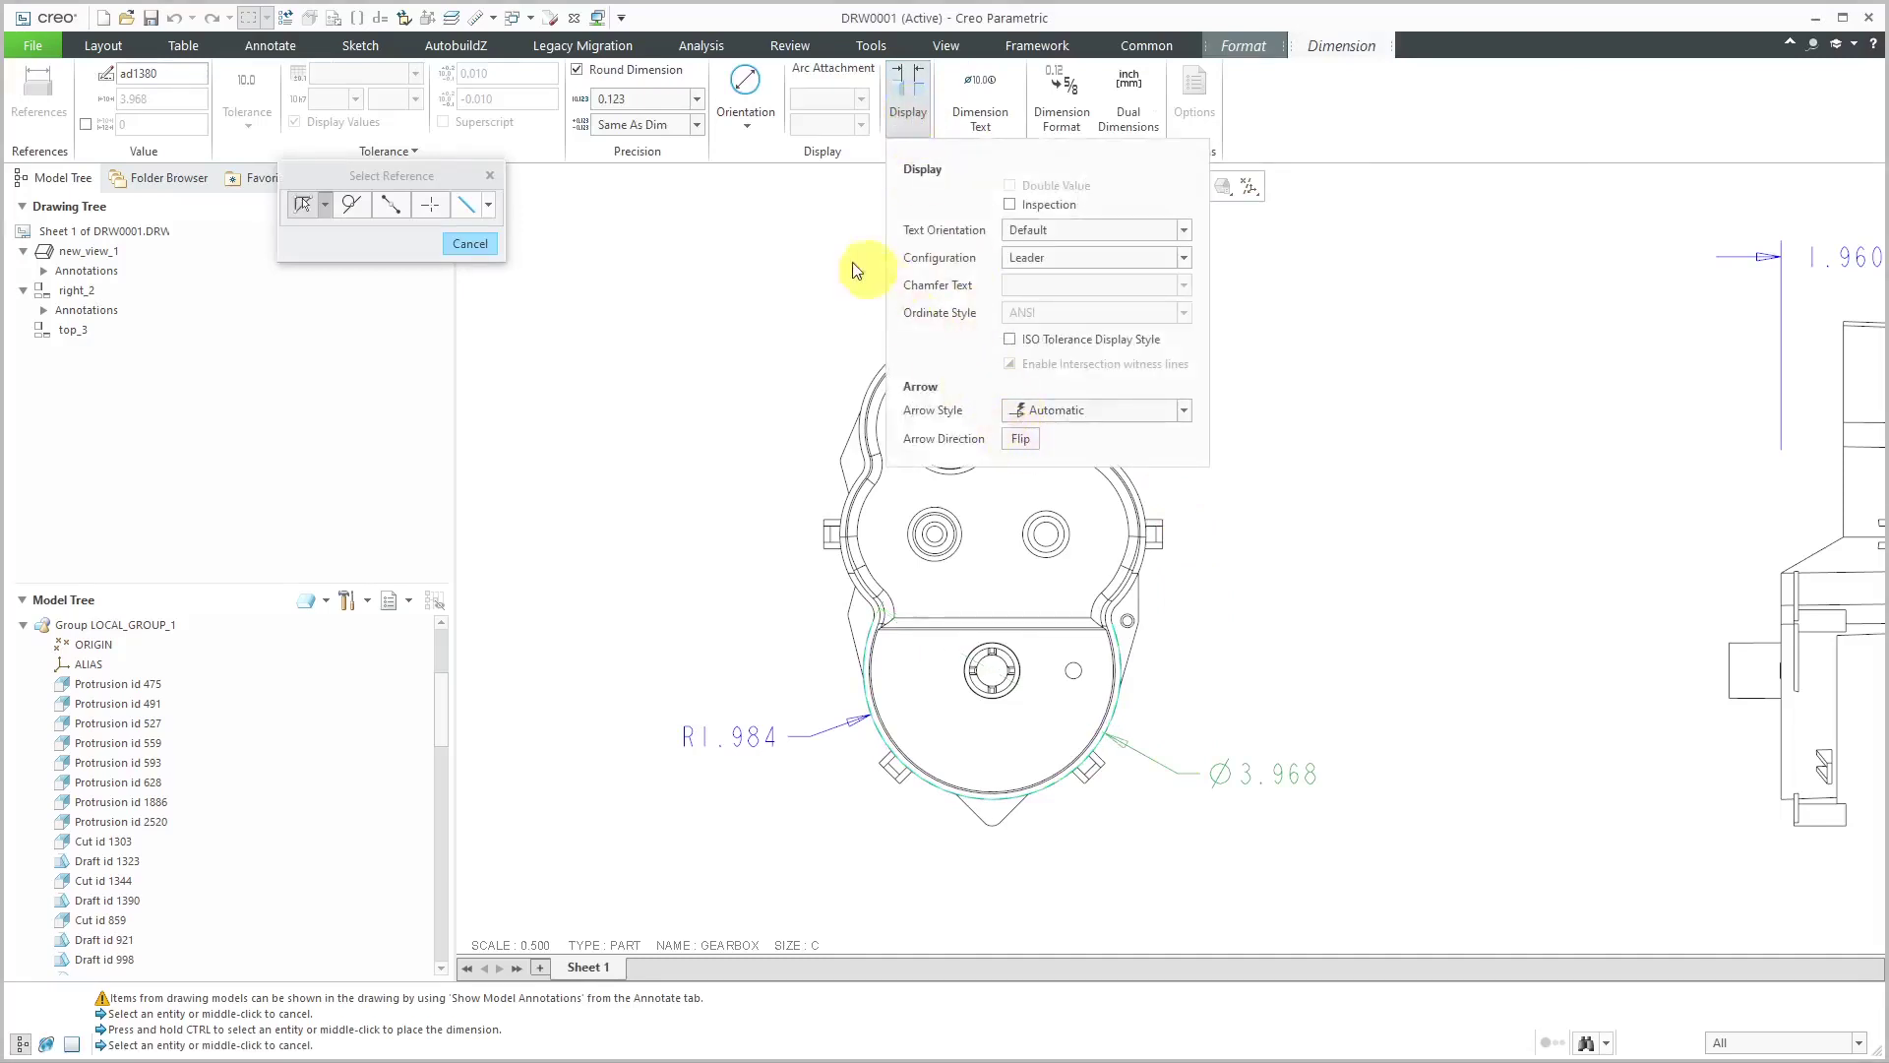
pyautogui.click(742, 285)
pyautogui.middleClick(1286, 531)
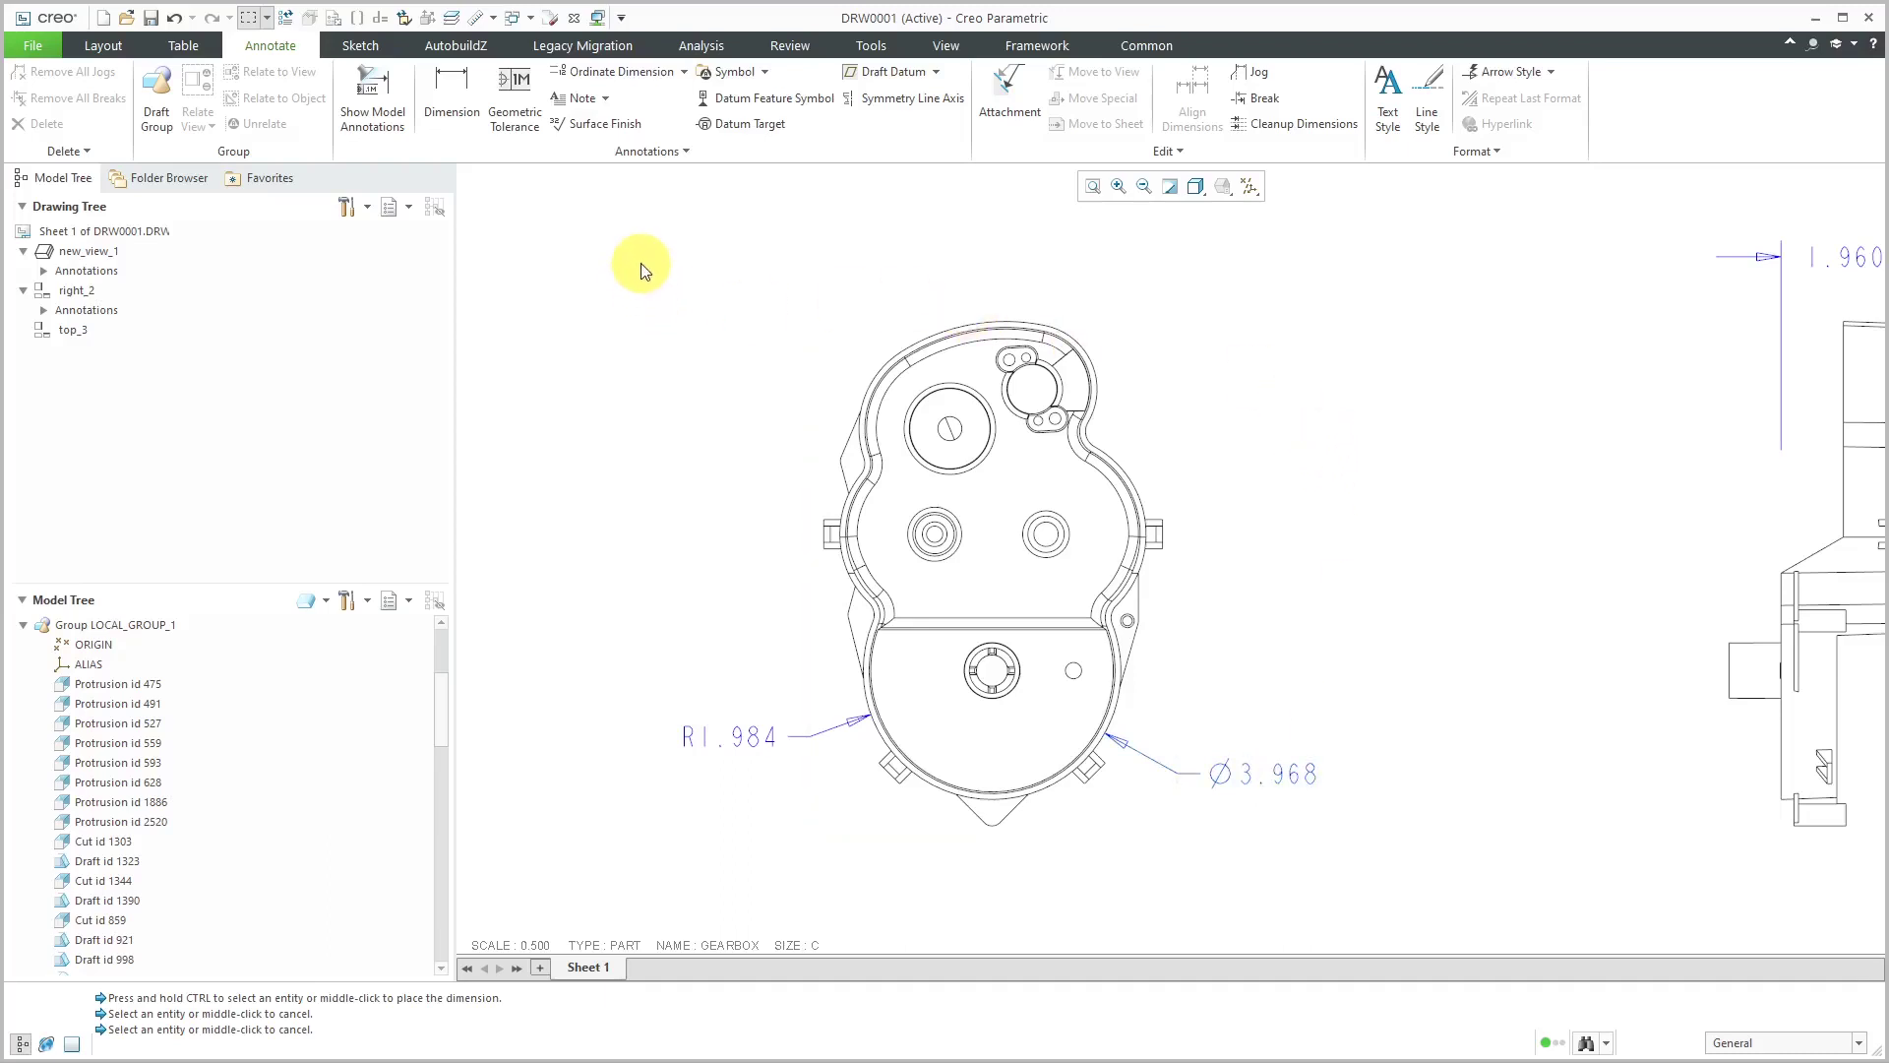
# Switch the drawing's dimensions to their symbolic names and back to numeric values to compare the shown and created dimensions
pyautogui.click(870, 45)
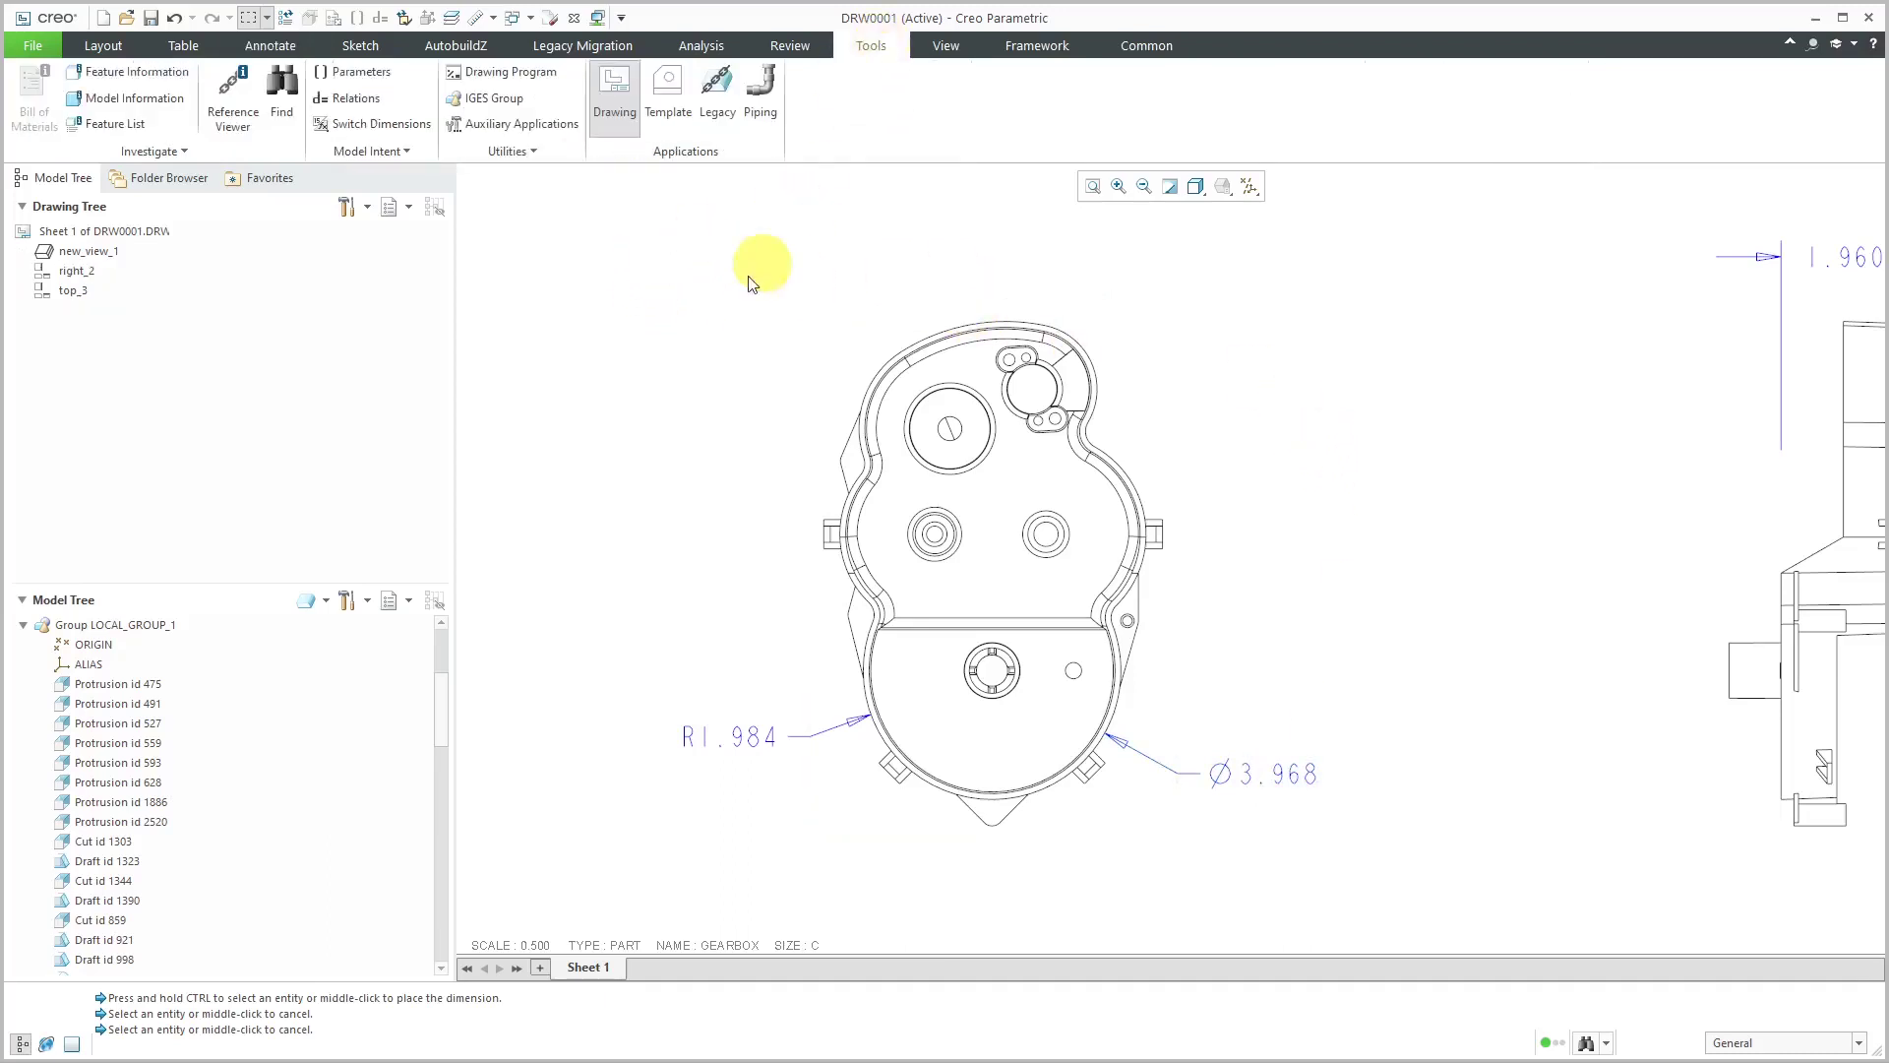
pyautogui.click(395, 131)
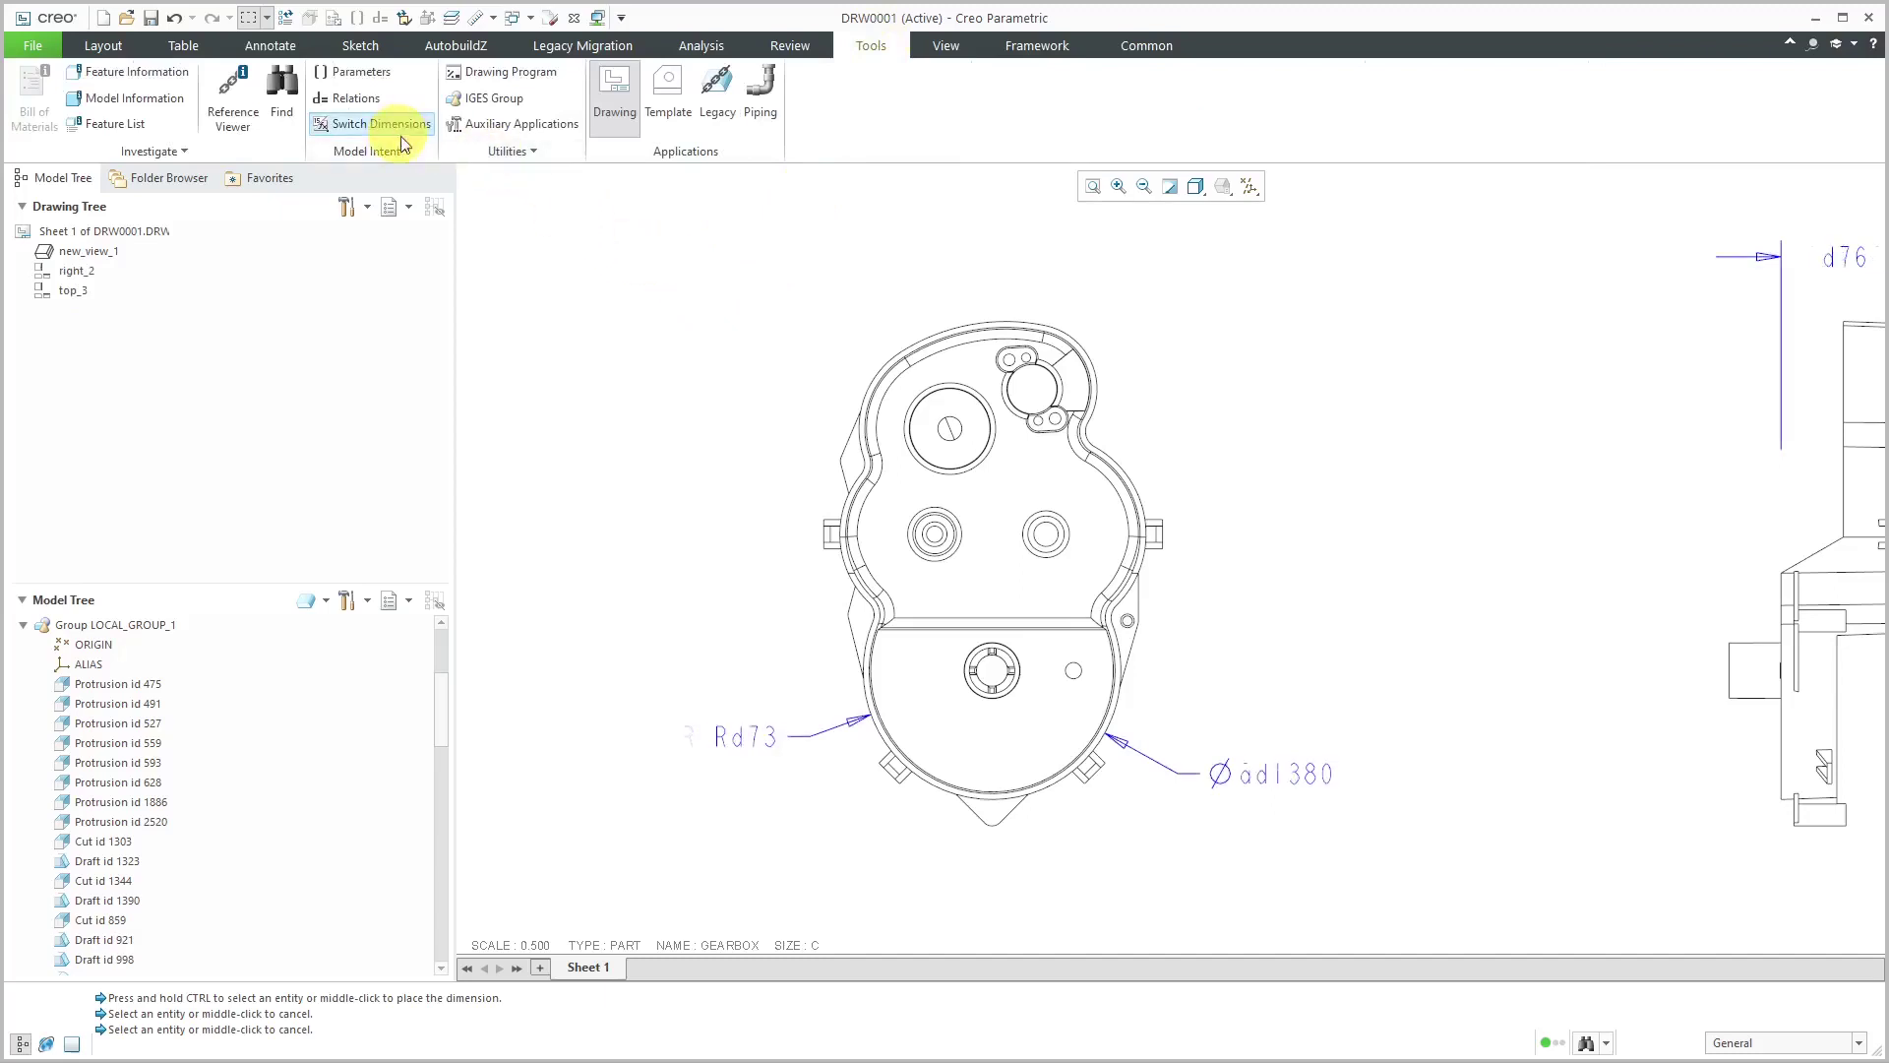
pyautogui.scroll(-2, 805, 768)
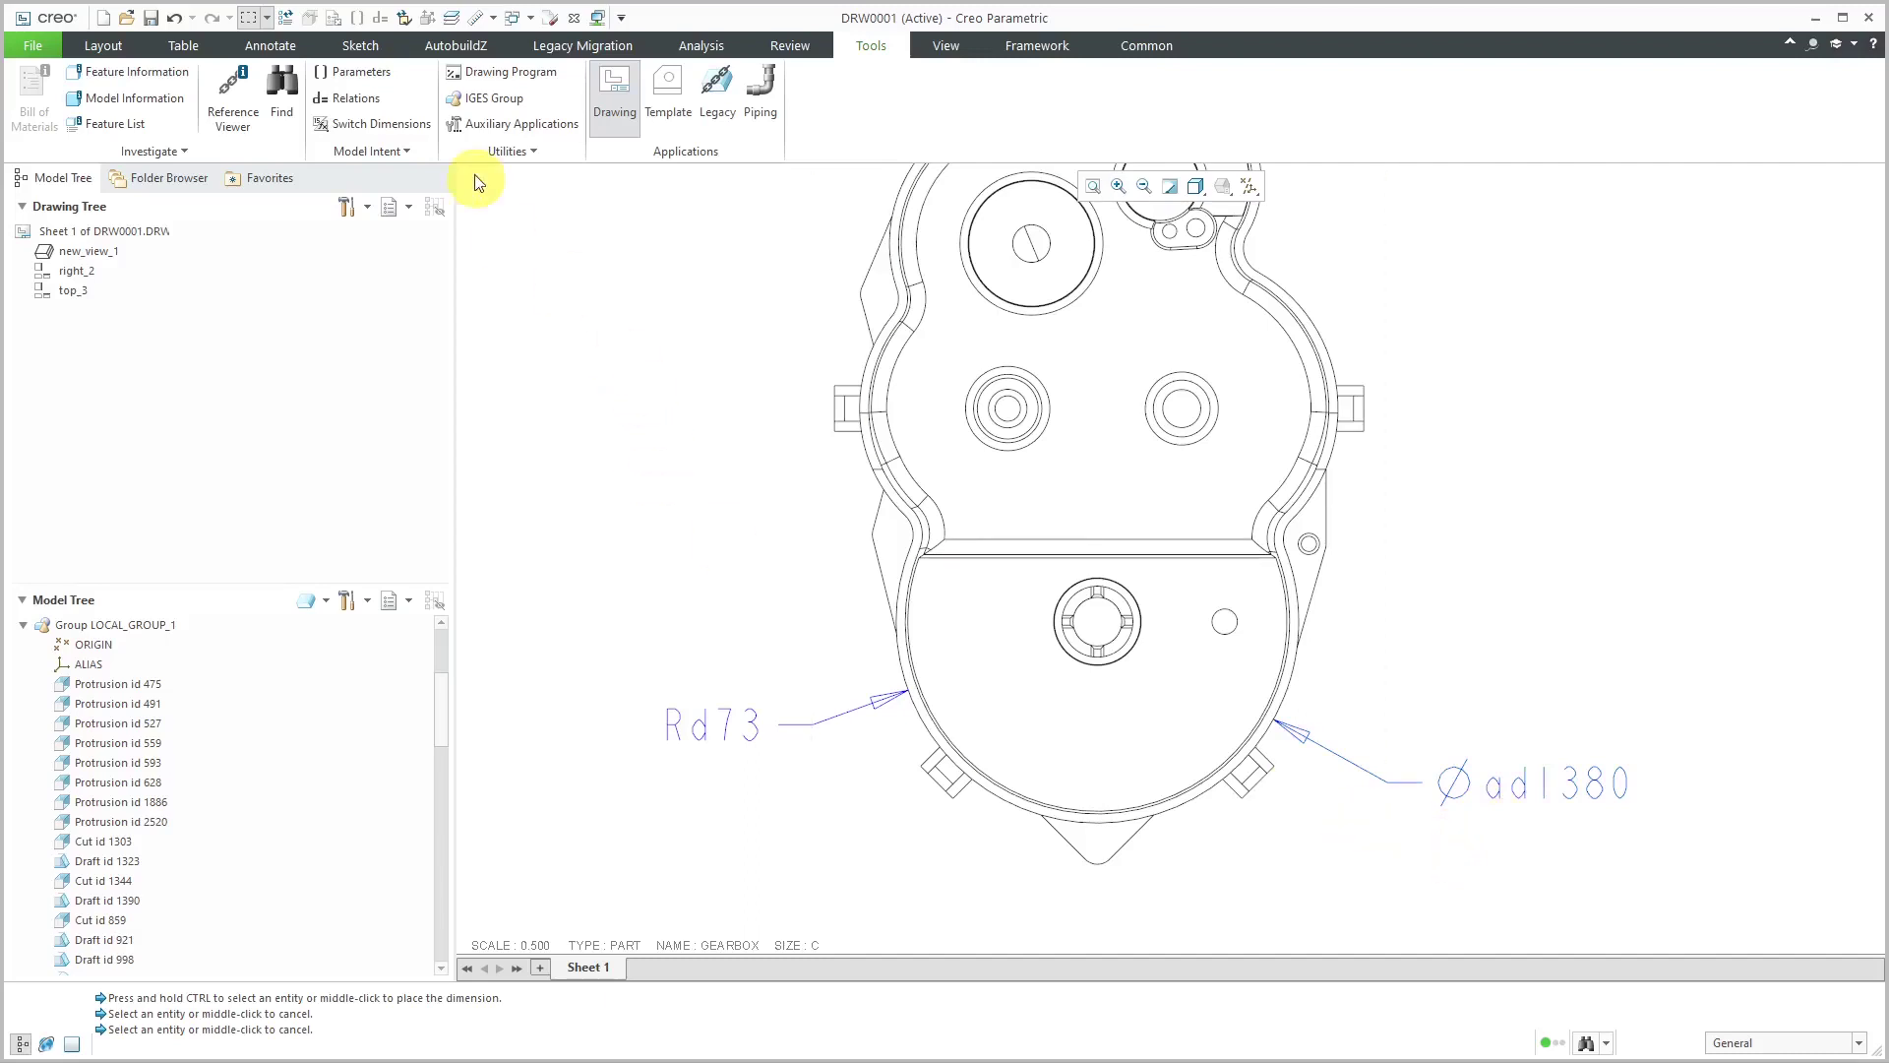
pyautogui.click(379, 124)
pyautogui.scroll(-1, 759, 469)
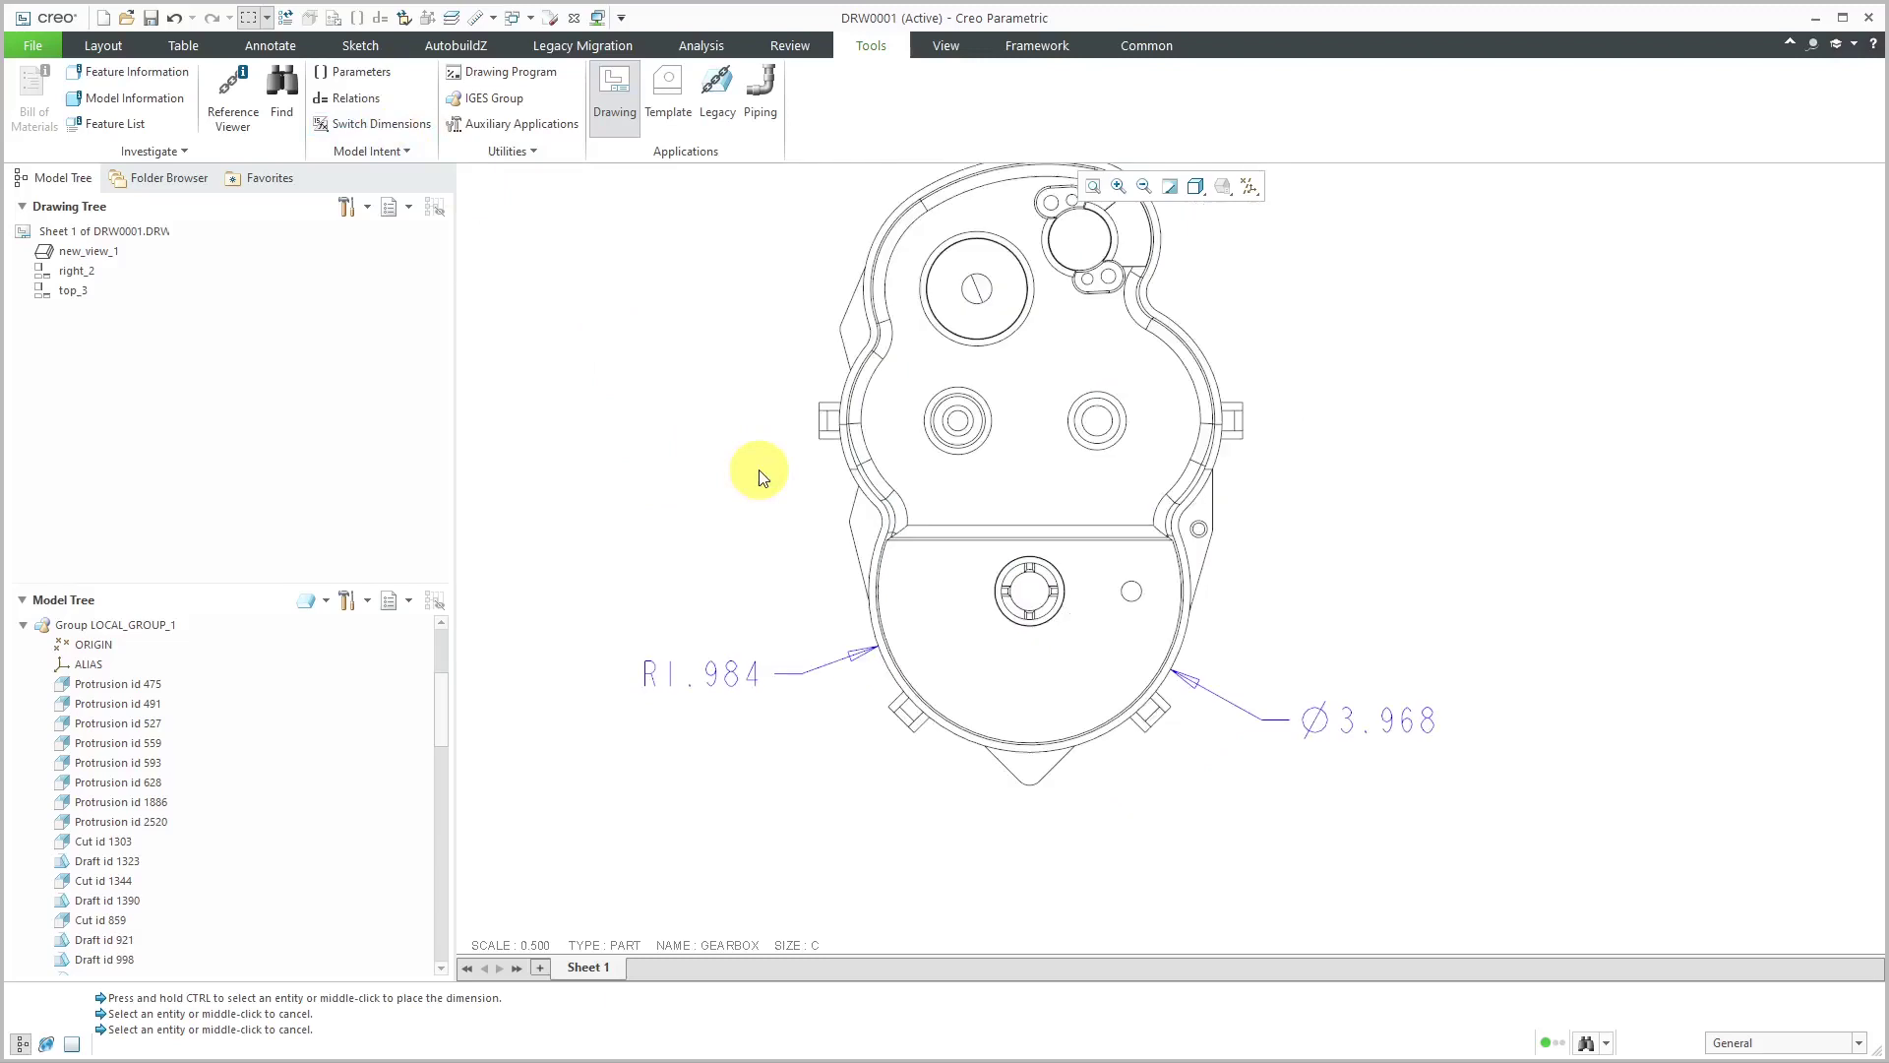
# Open the radius dimension's value for editing, accept it without changes, and select the diameter dimension on the lower arc to compare its properties
pyautogui.click(731, 677)
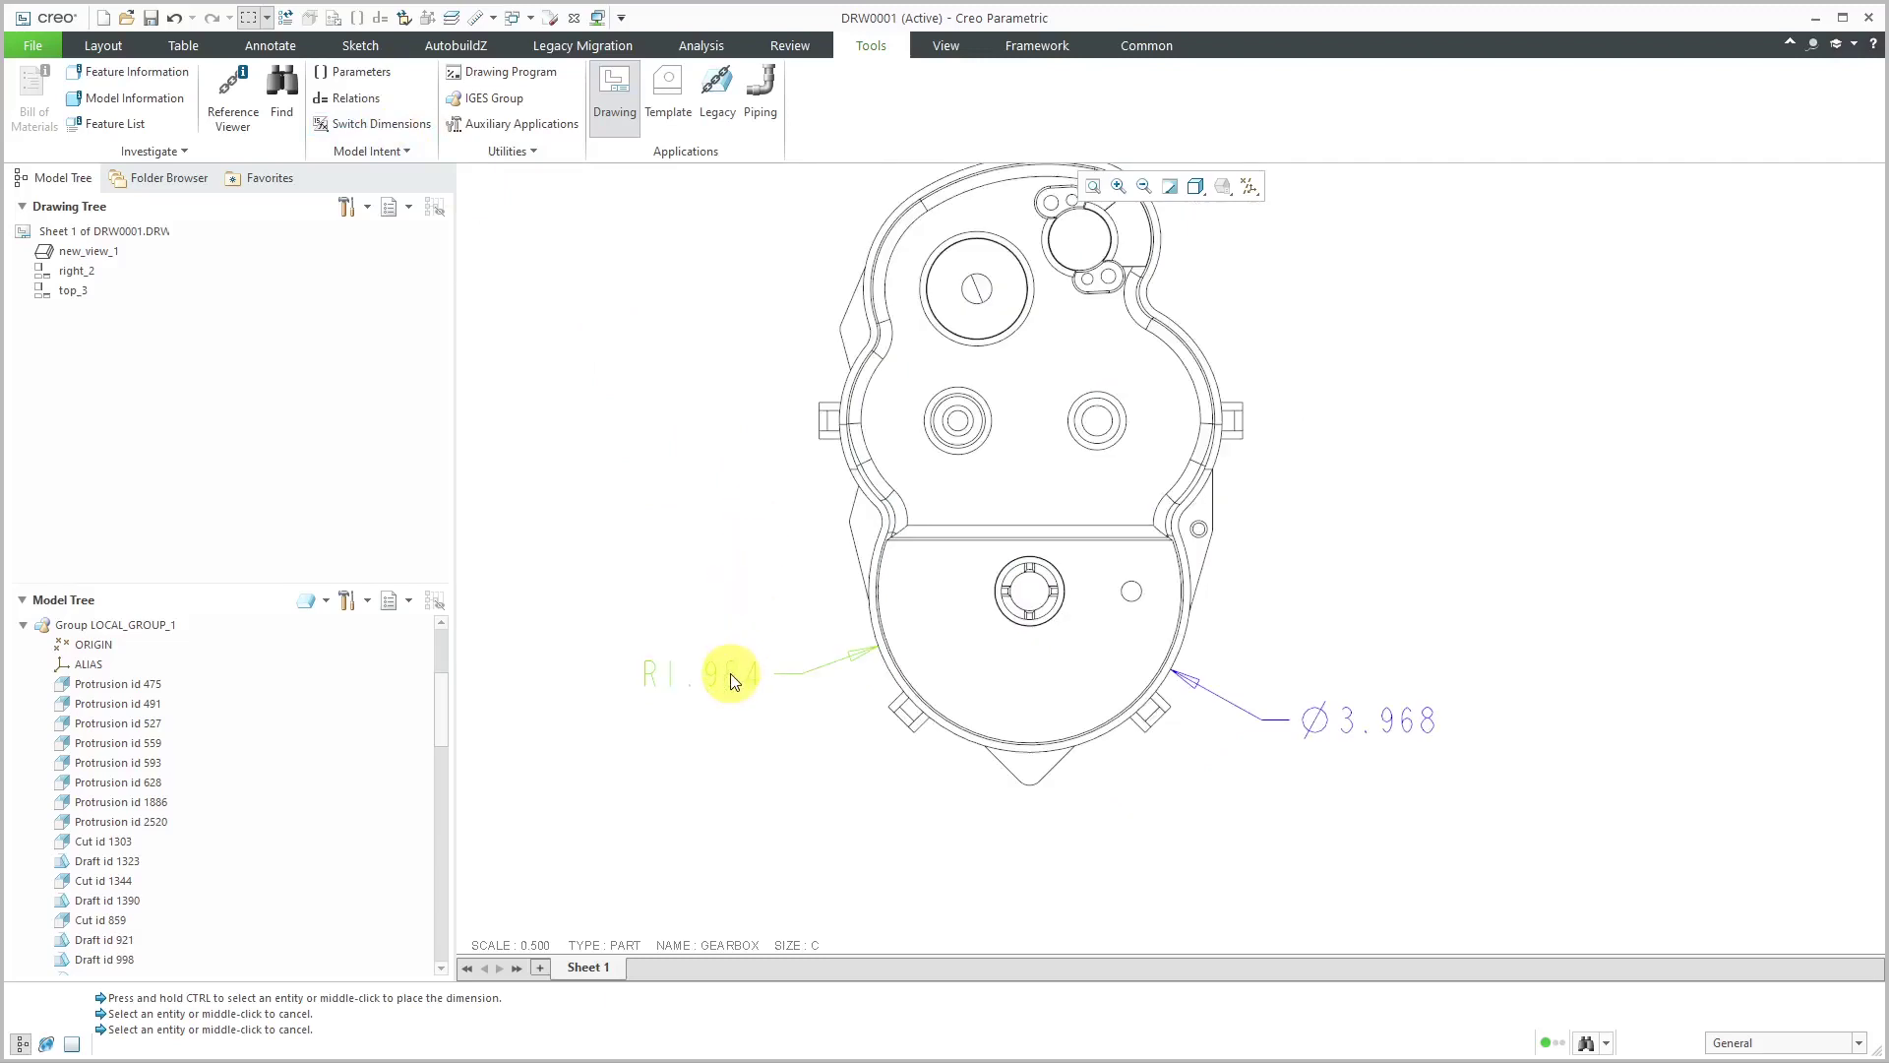
pyautogui.doubleClick(730, 673)
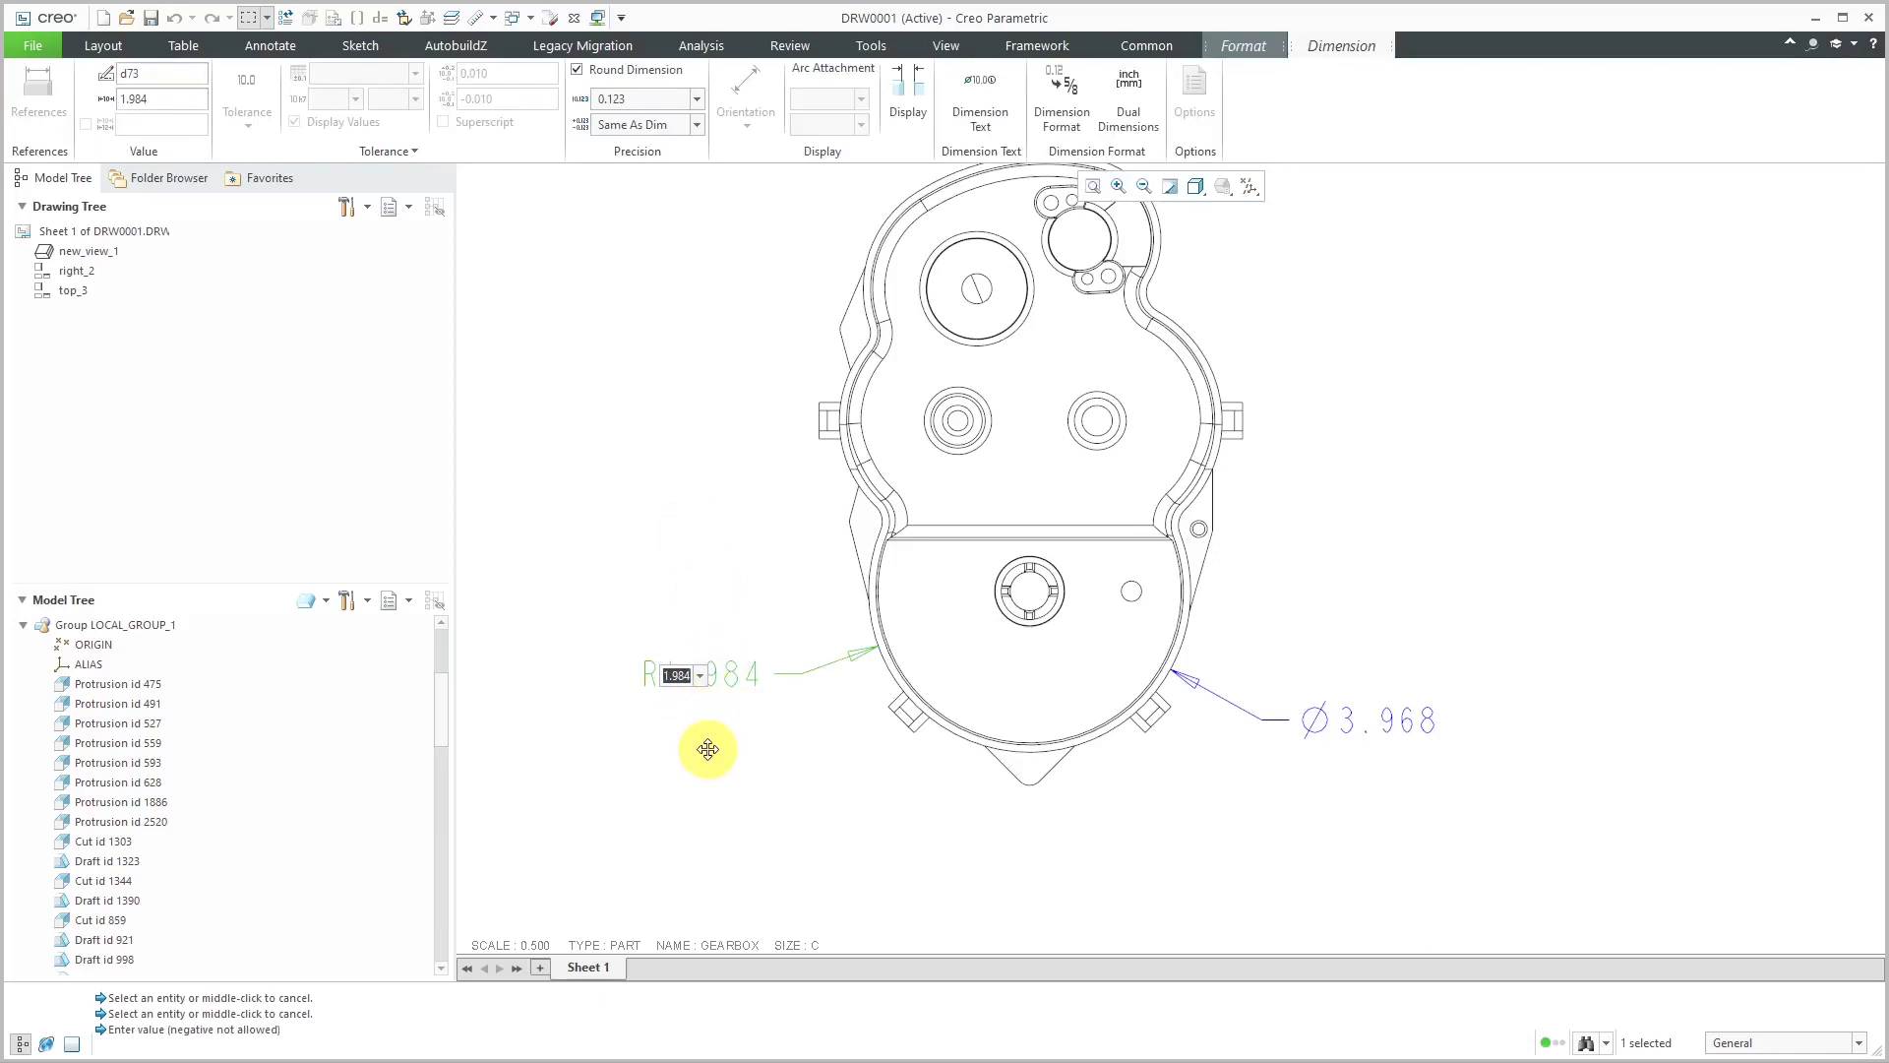
pyautogui.press('Return')
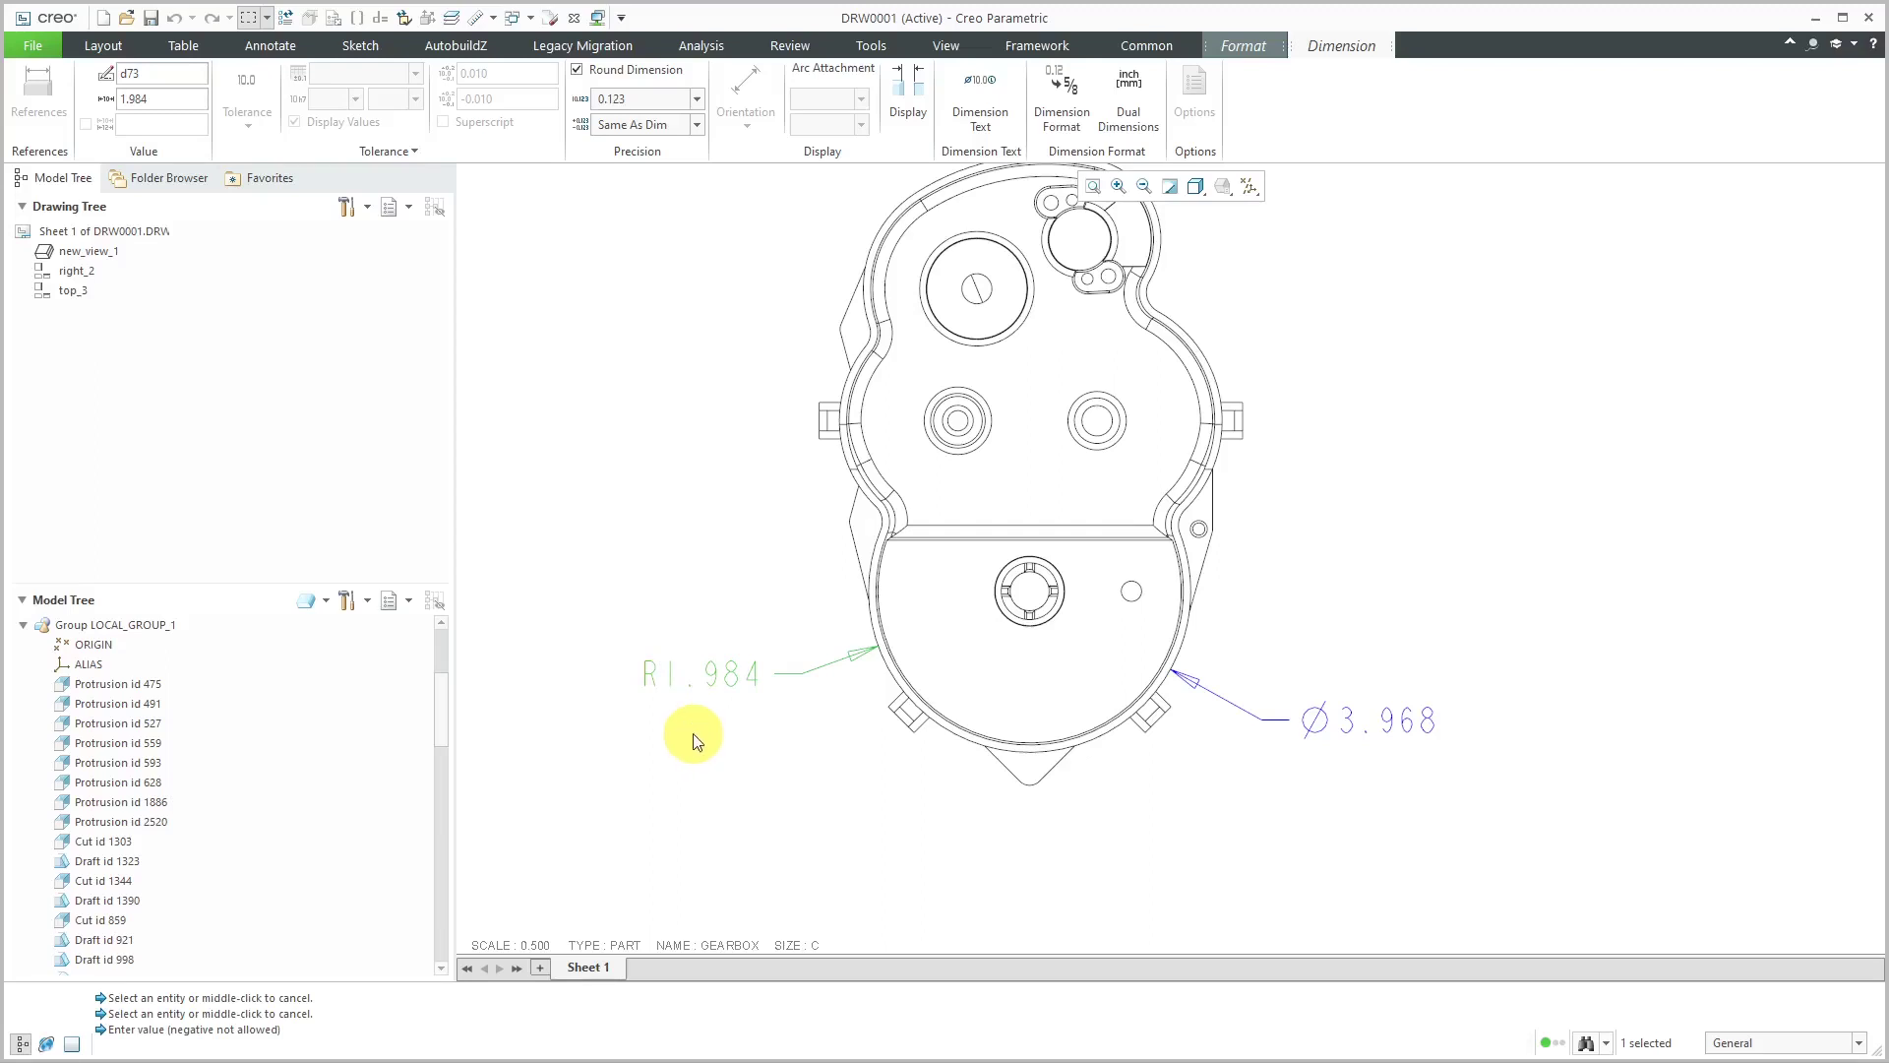
pyautogui.click(695, 740)
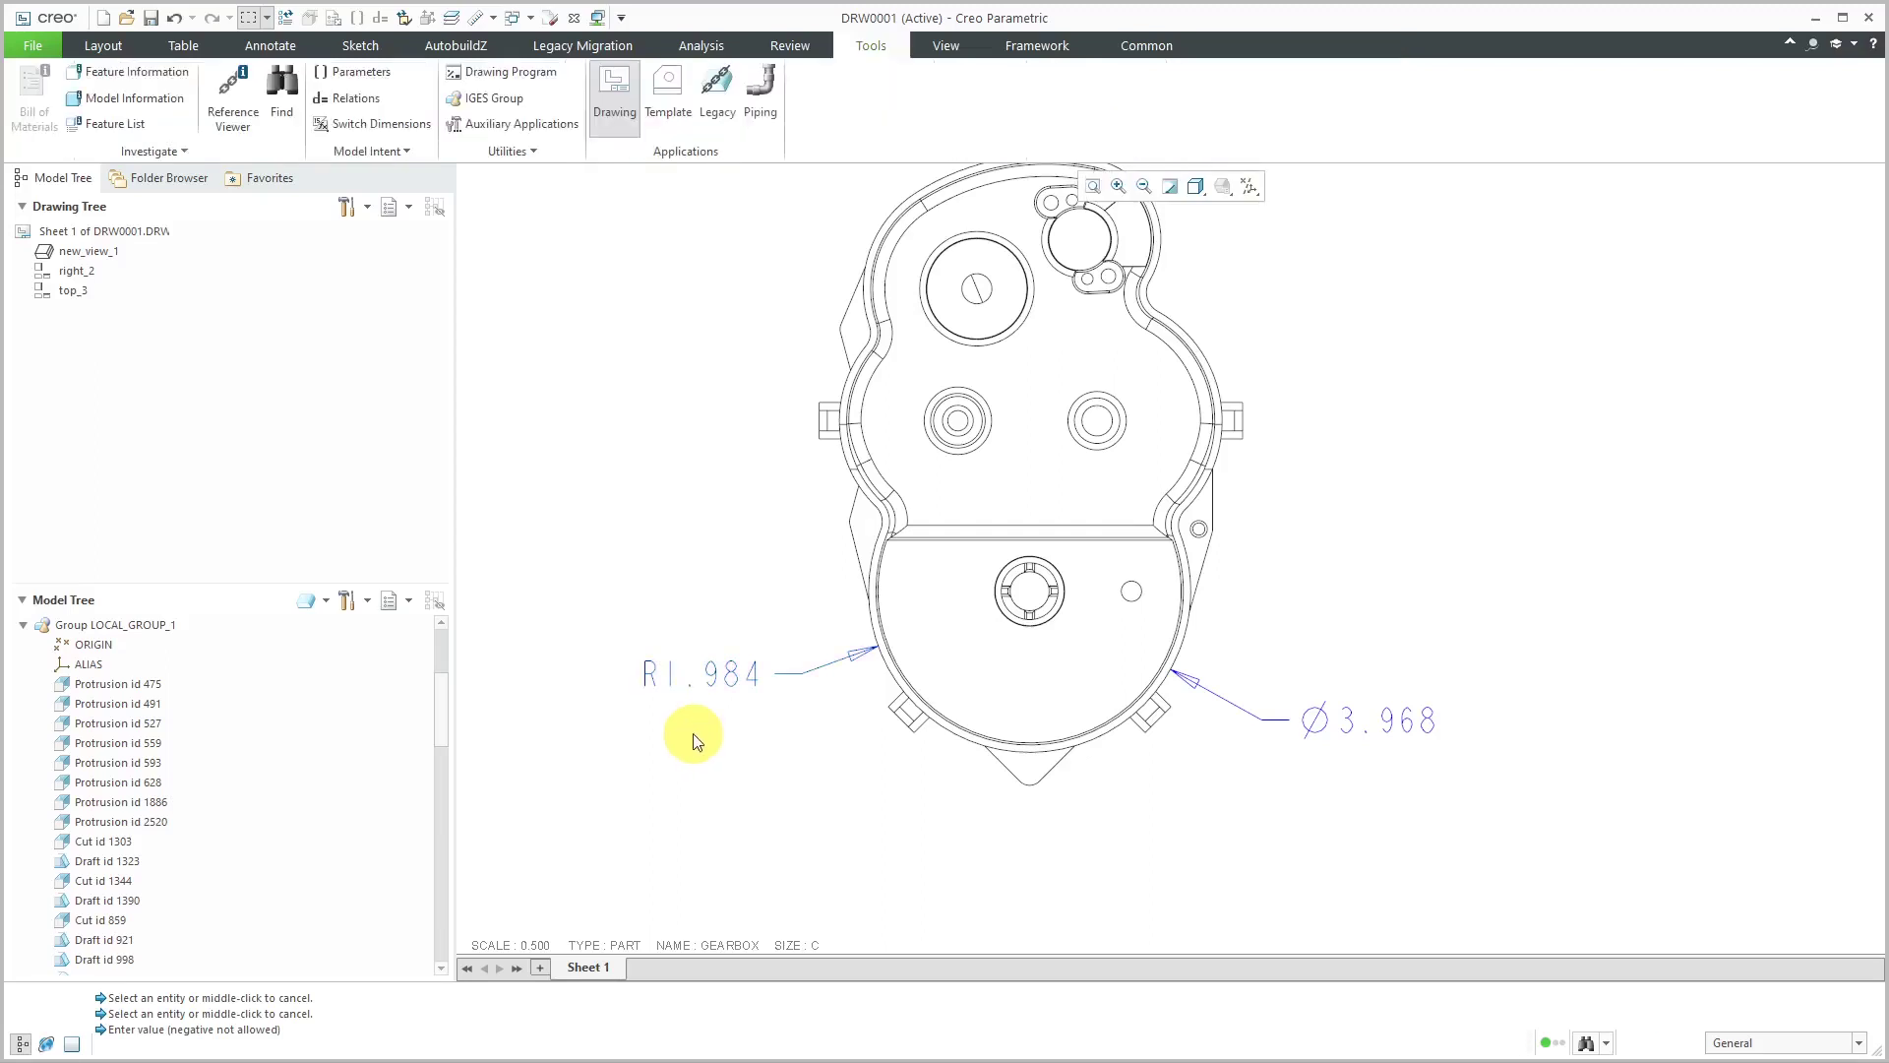
pyautogui.click(1413, 730)
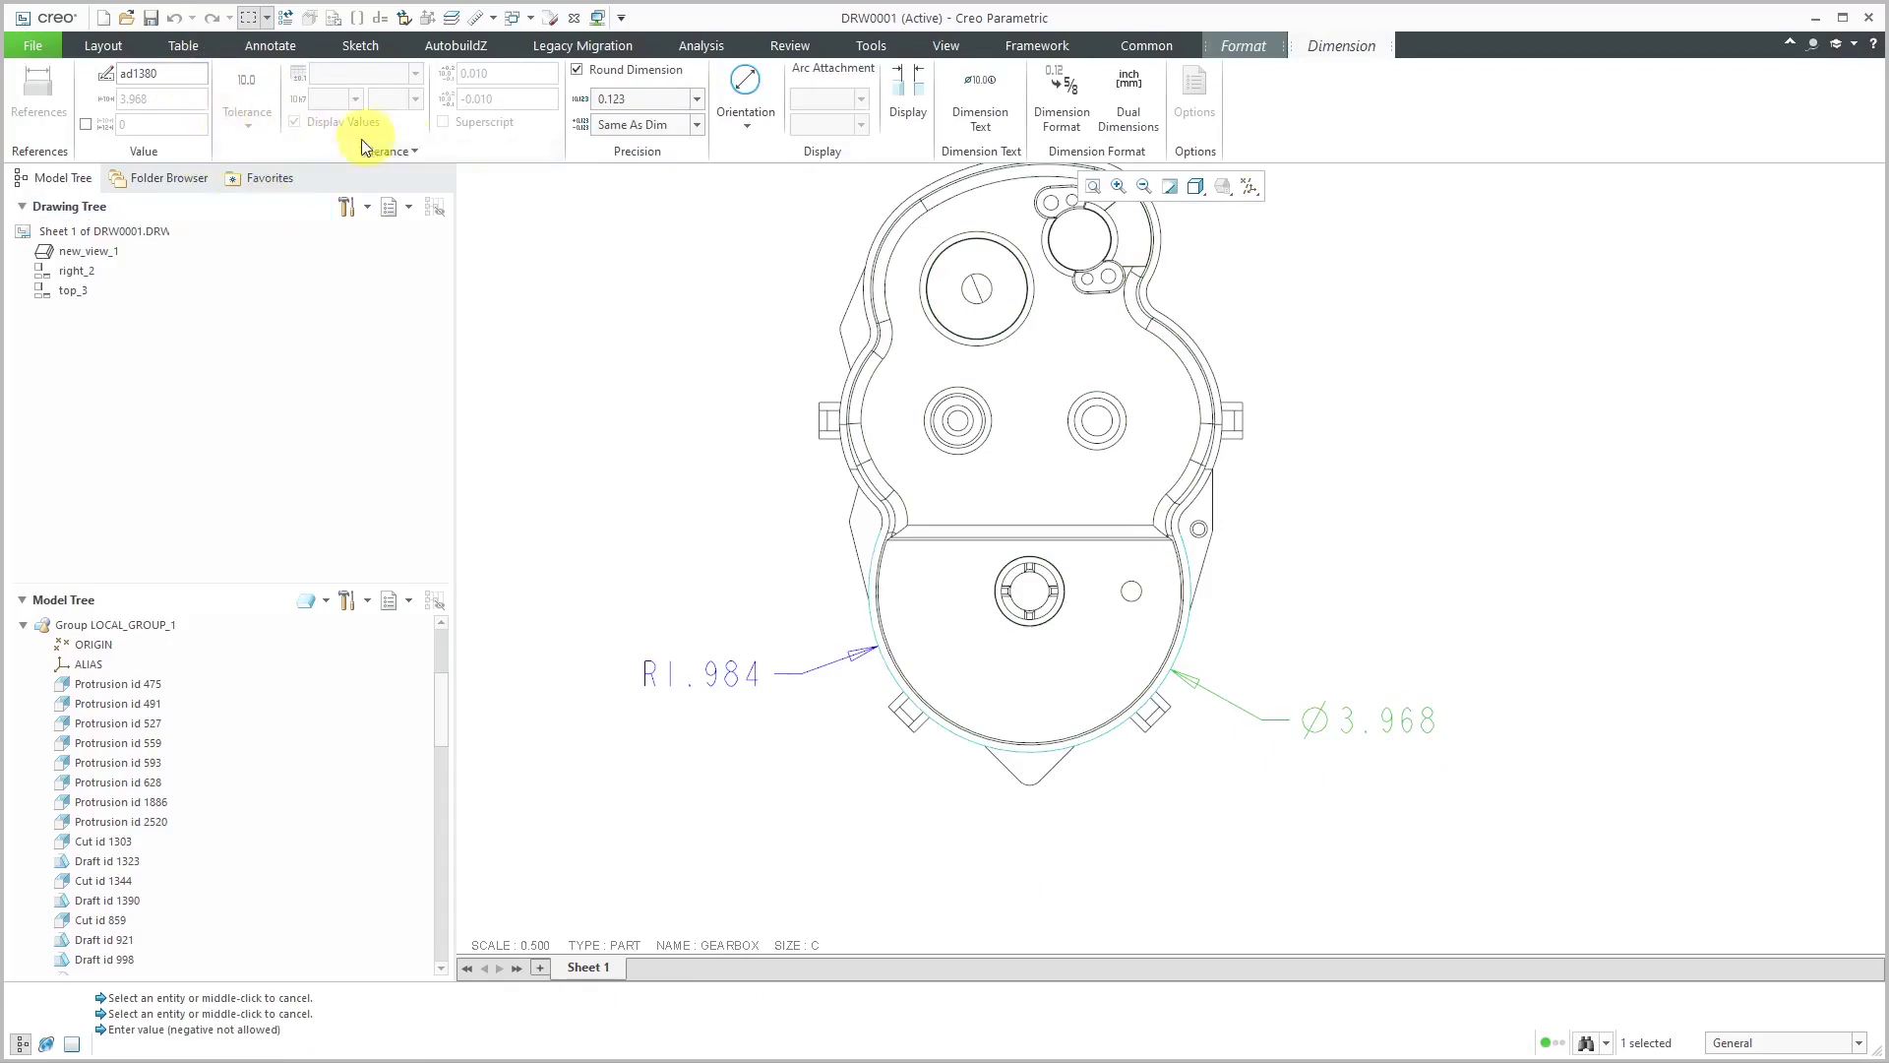
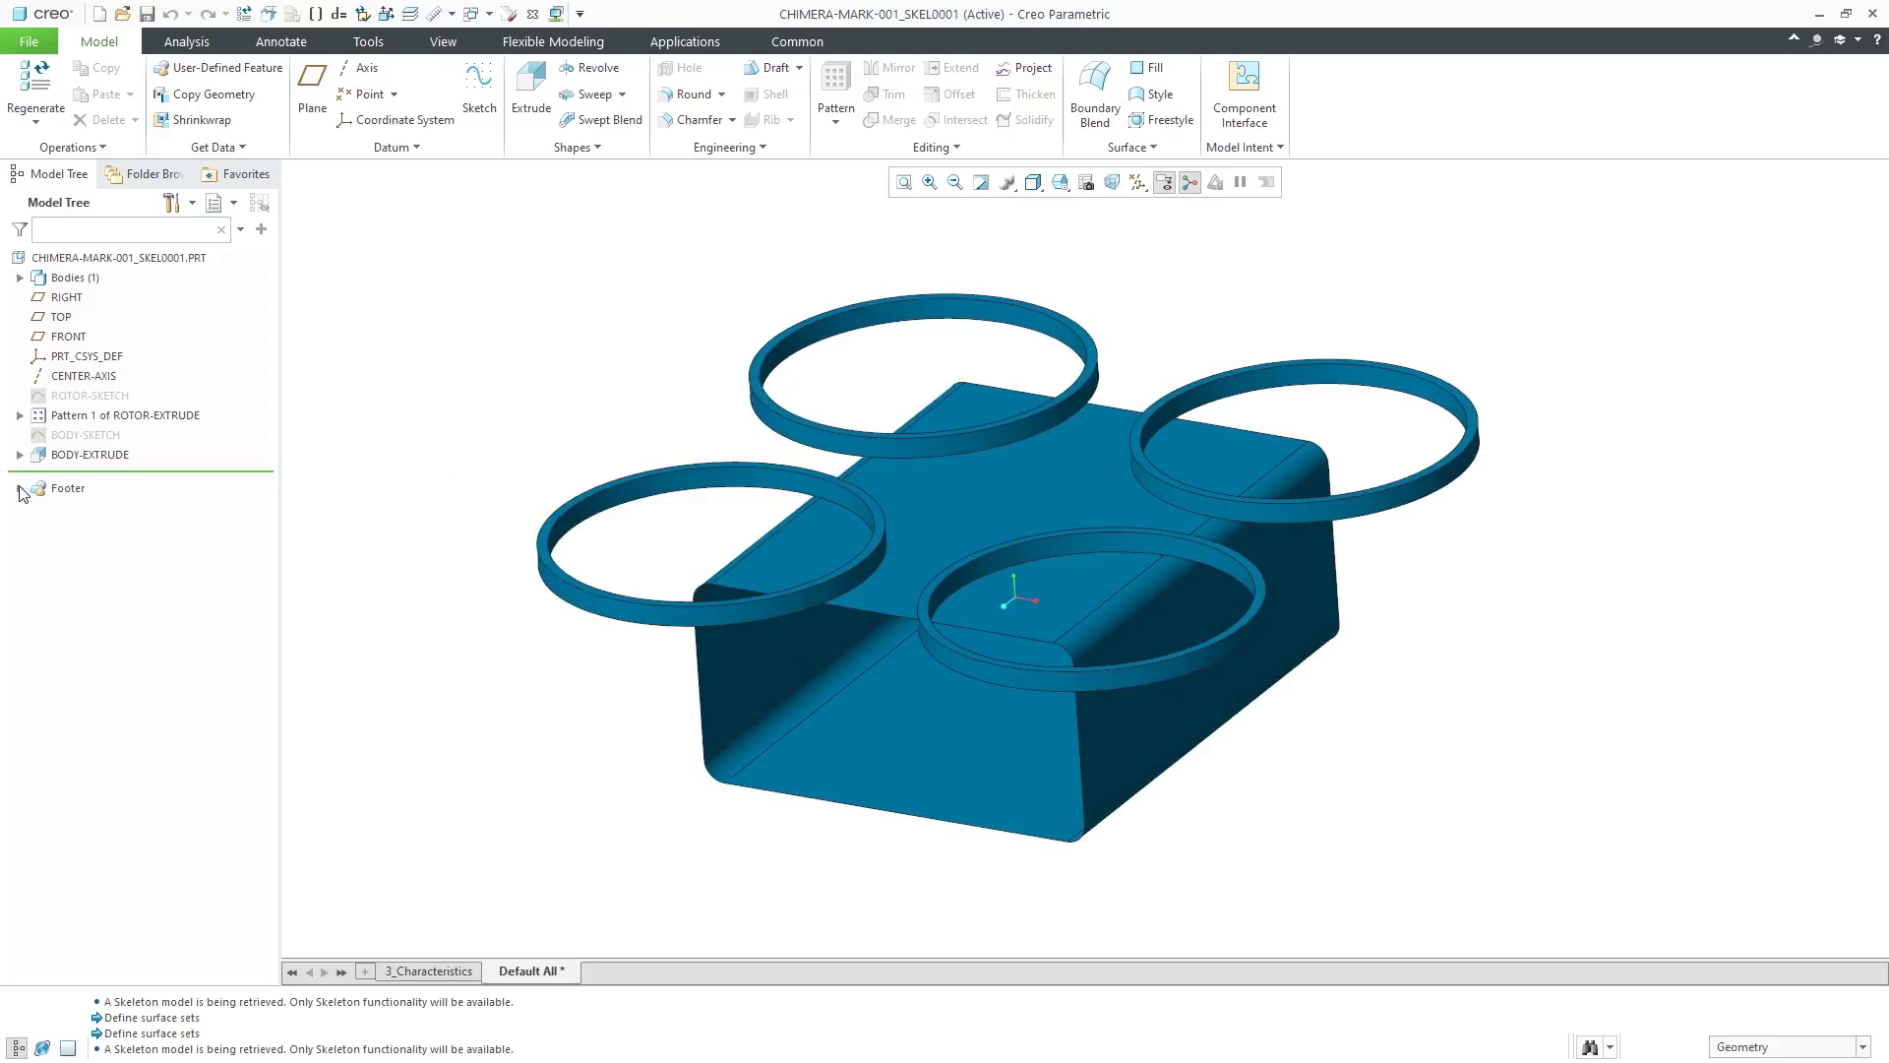
# In the CHIMERA-MARK-001_SKEL0001 part, expand CRITICAL_DIMENSIONS in the Footer and activate the 3_Characteristics combination state
pyautogui.click(40, 509)
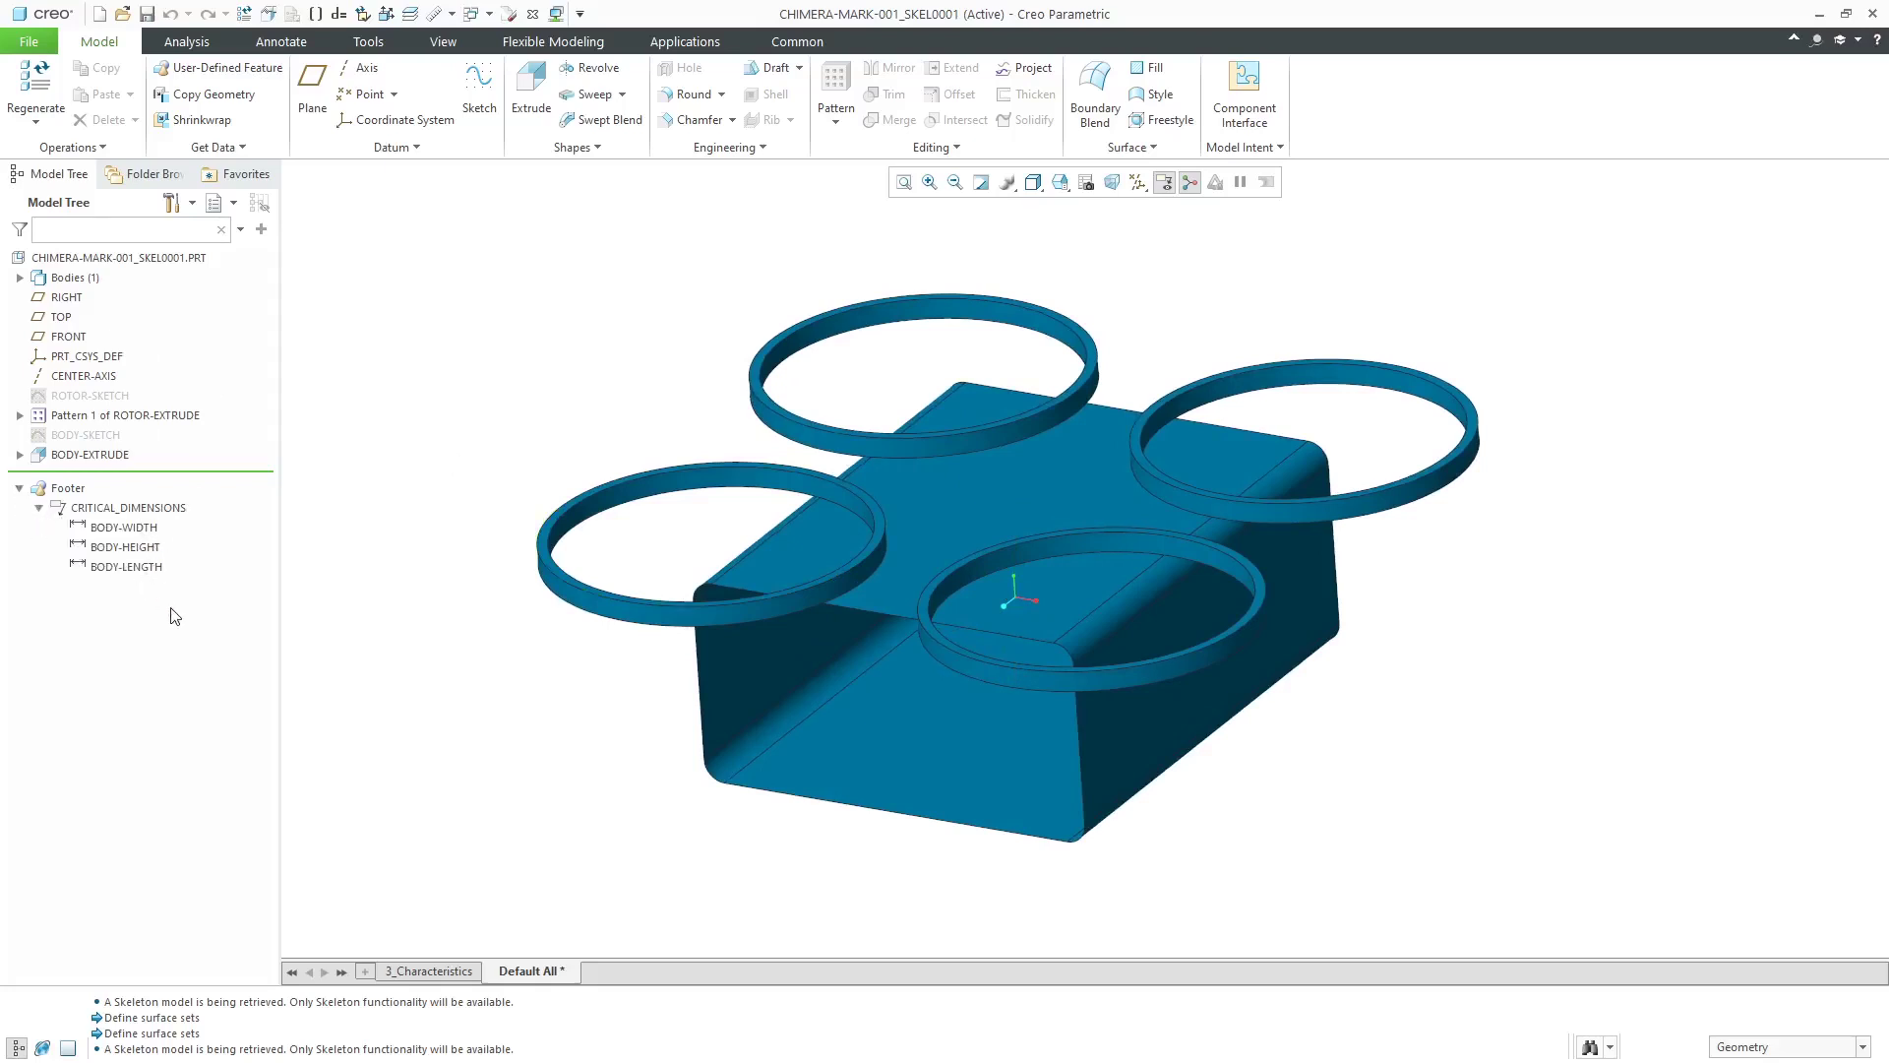
pyautogui.click(433, 971)
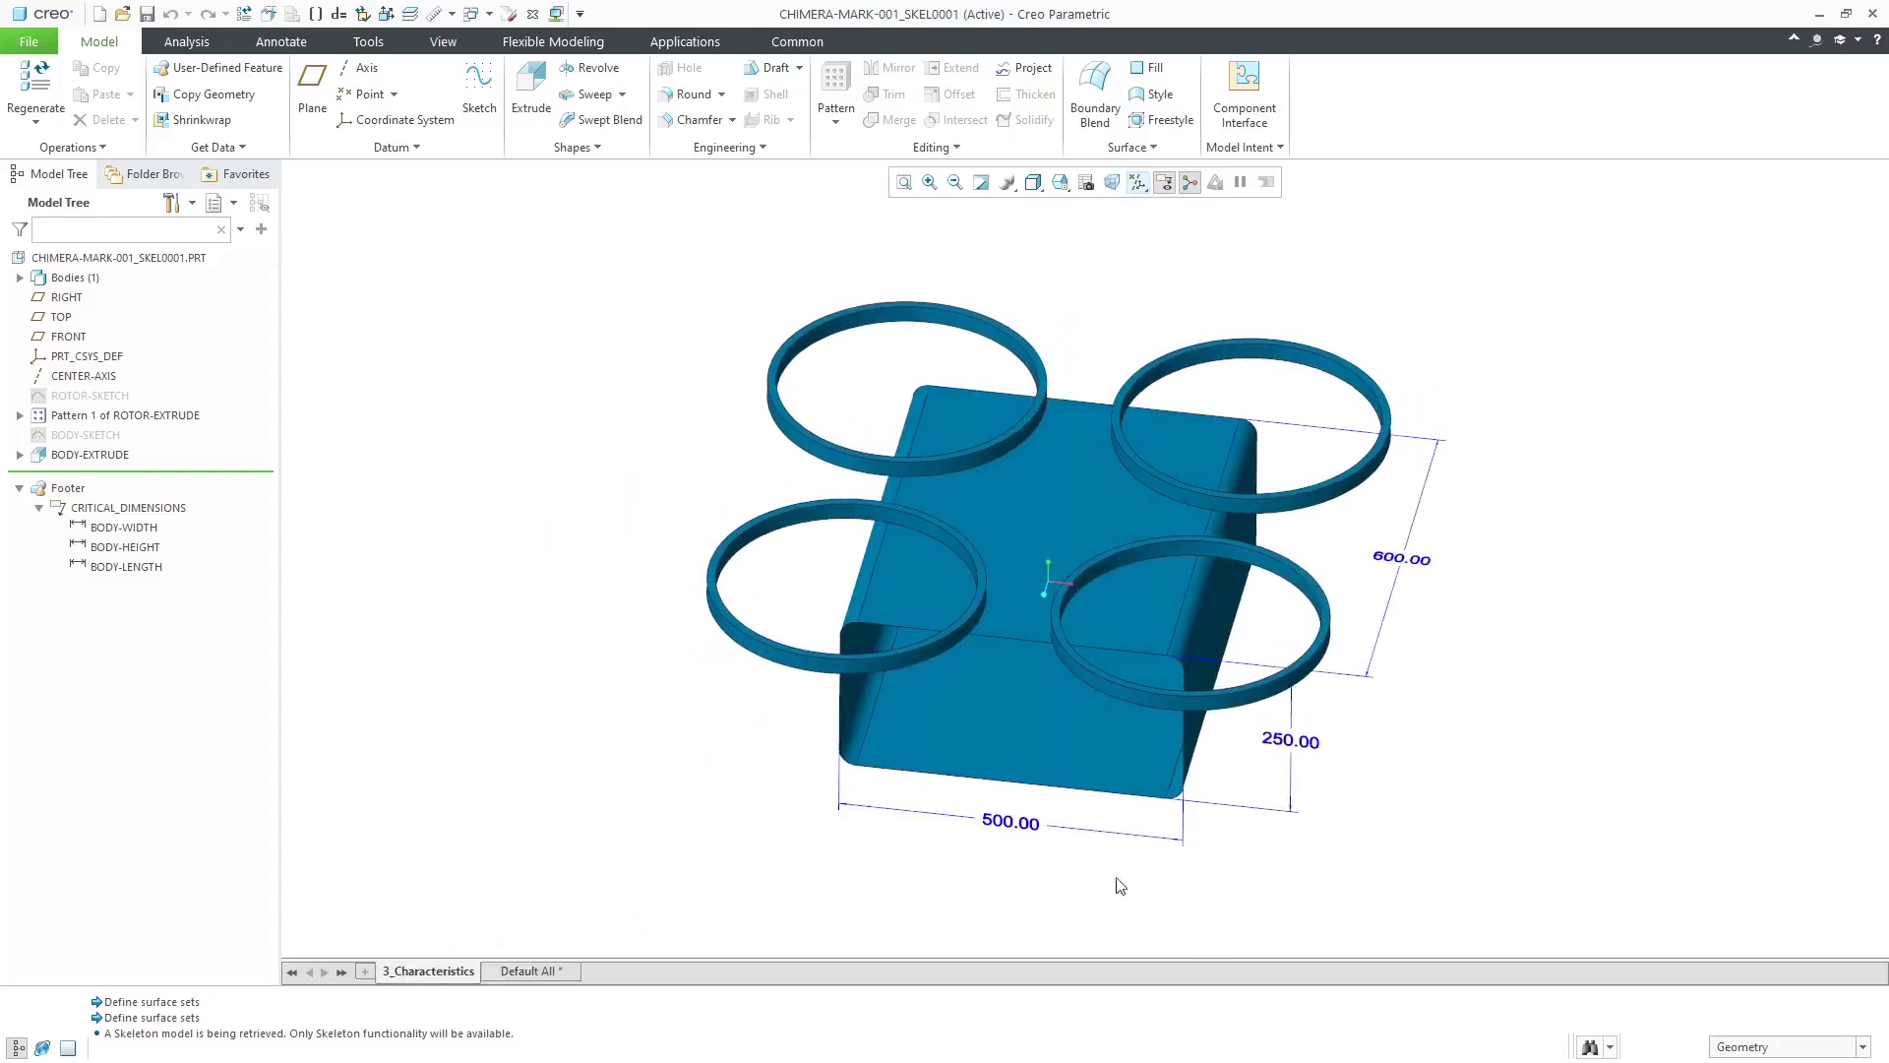
pyautogui.moveTo(1350, 767)
pyautogui.mouseDown(button='middle')
pyautogui.moveTo(1397, 758)
pyautogui.moveTo(1341, 705)
pyautogui.moveTo(1385, 704)
pyautogui.moveTo(1373, 733)
pyautogui.moveTo(1348, 725)
pyautogui.moveTo(1404, 720)
pyautogui.moveTo(1371, 717)
pyautogui.moveTo(1383, 700)
pyautogui.moveTo(1372, 730)
pyautogui.mouseUp(button='middle')
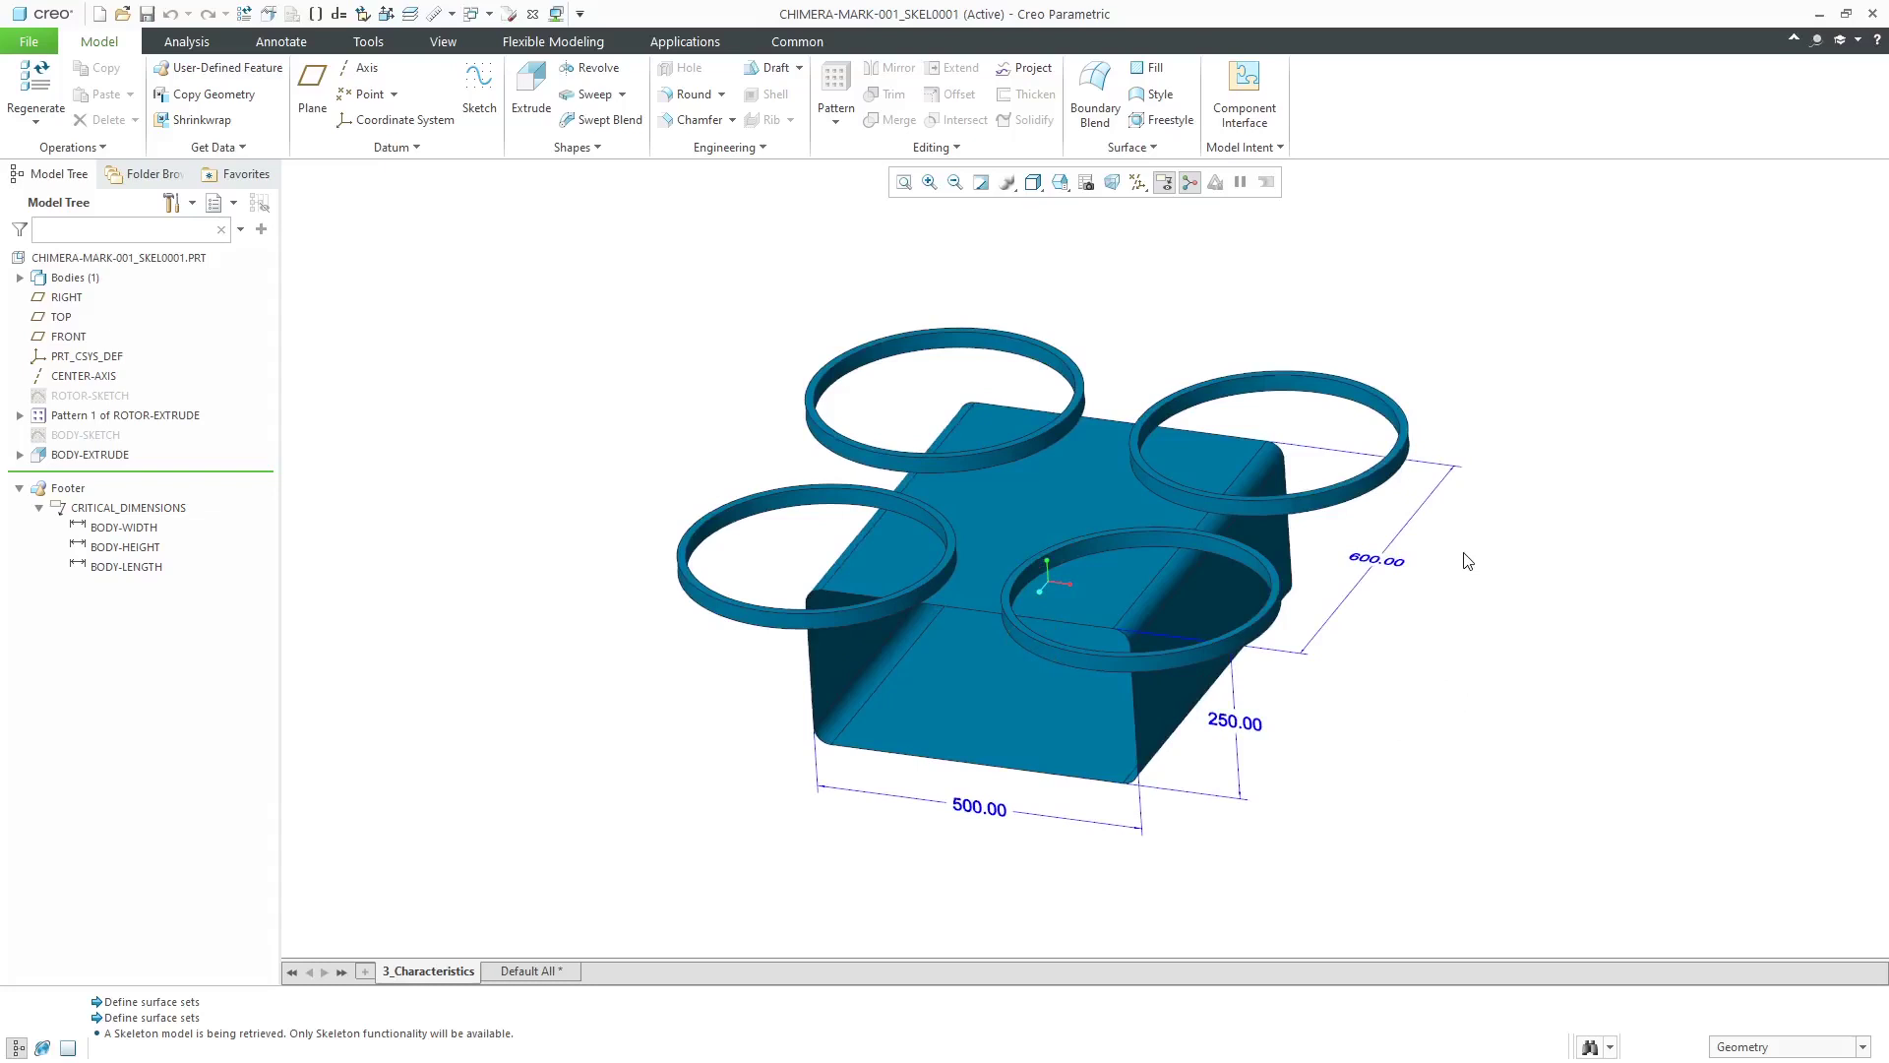
# Make TOP the active annotation plane and start Show Annotations for ROTOR-EXTRUDE [1] in the rotor pattern
pyautogui.click(286, 42)
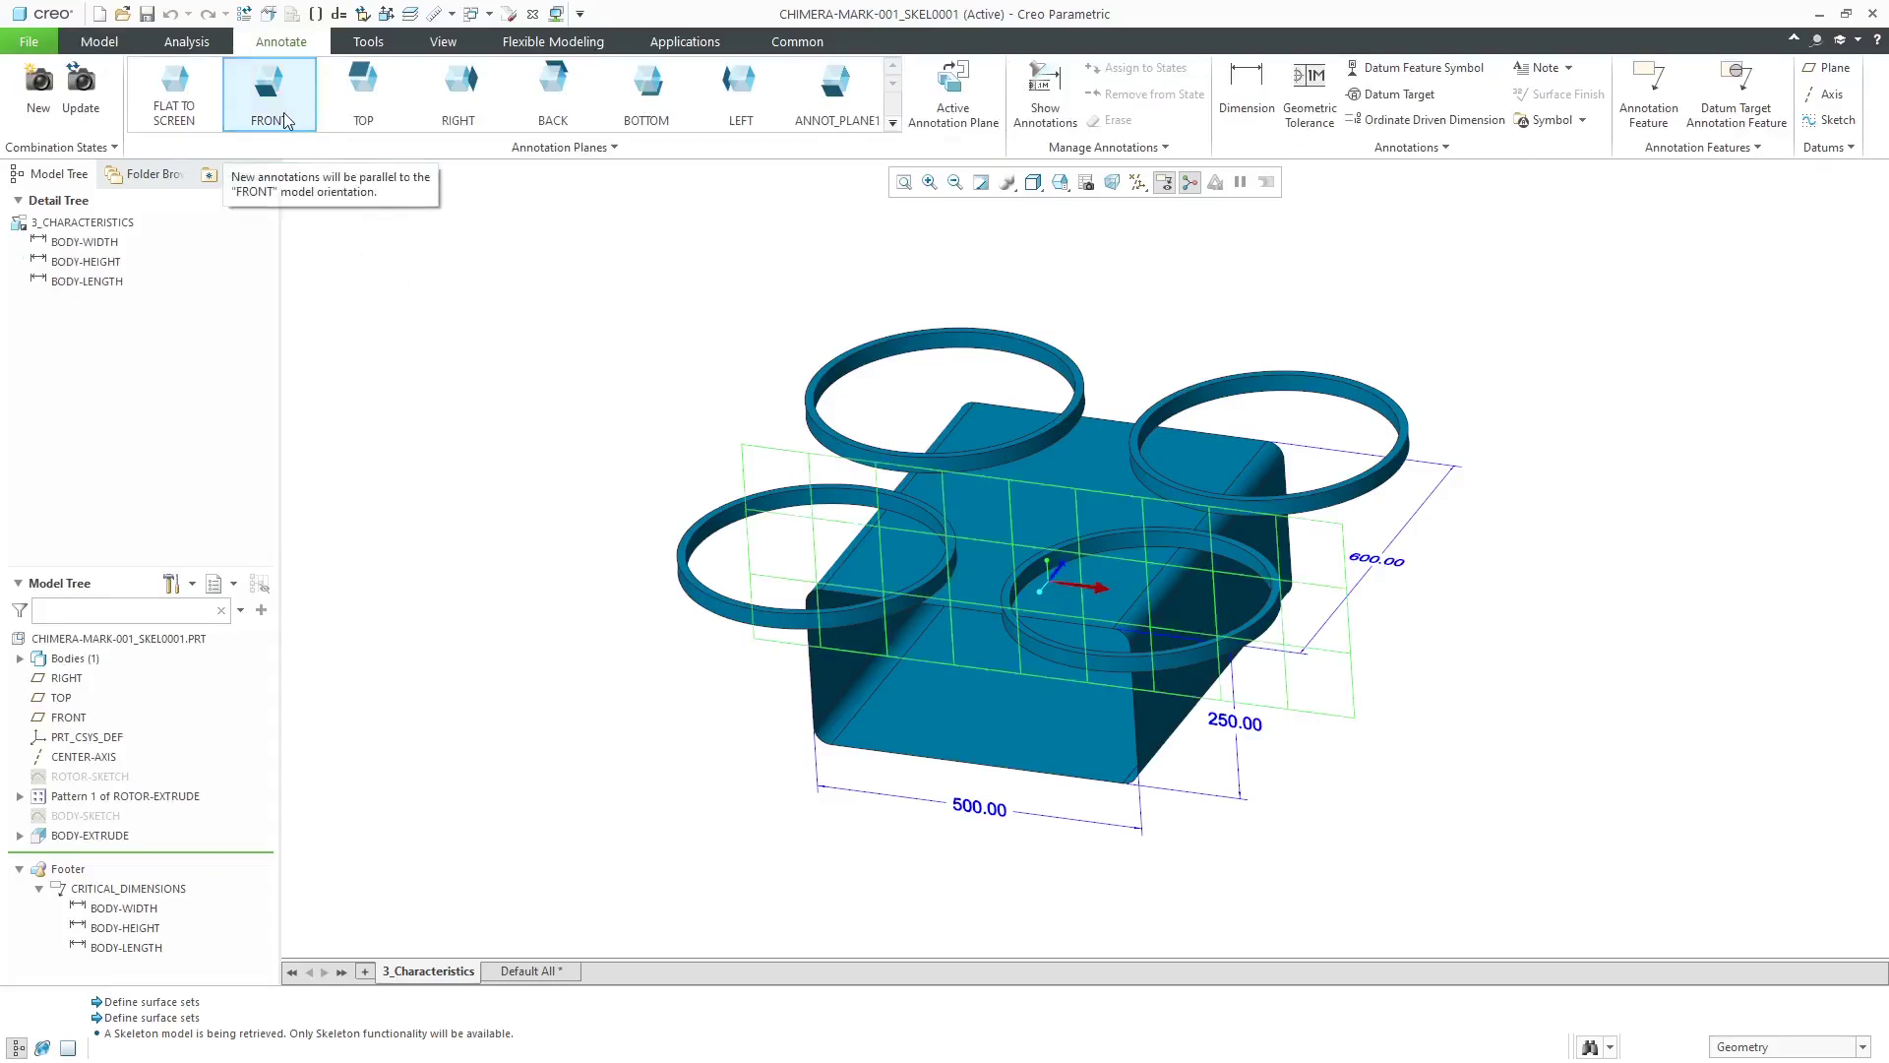
pyautogui.click(360, 119)
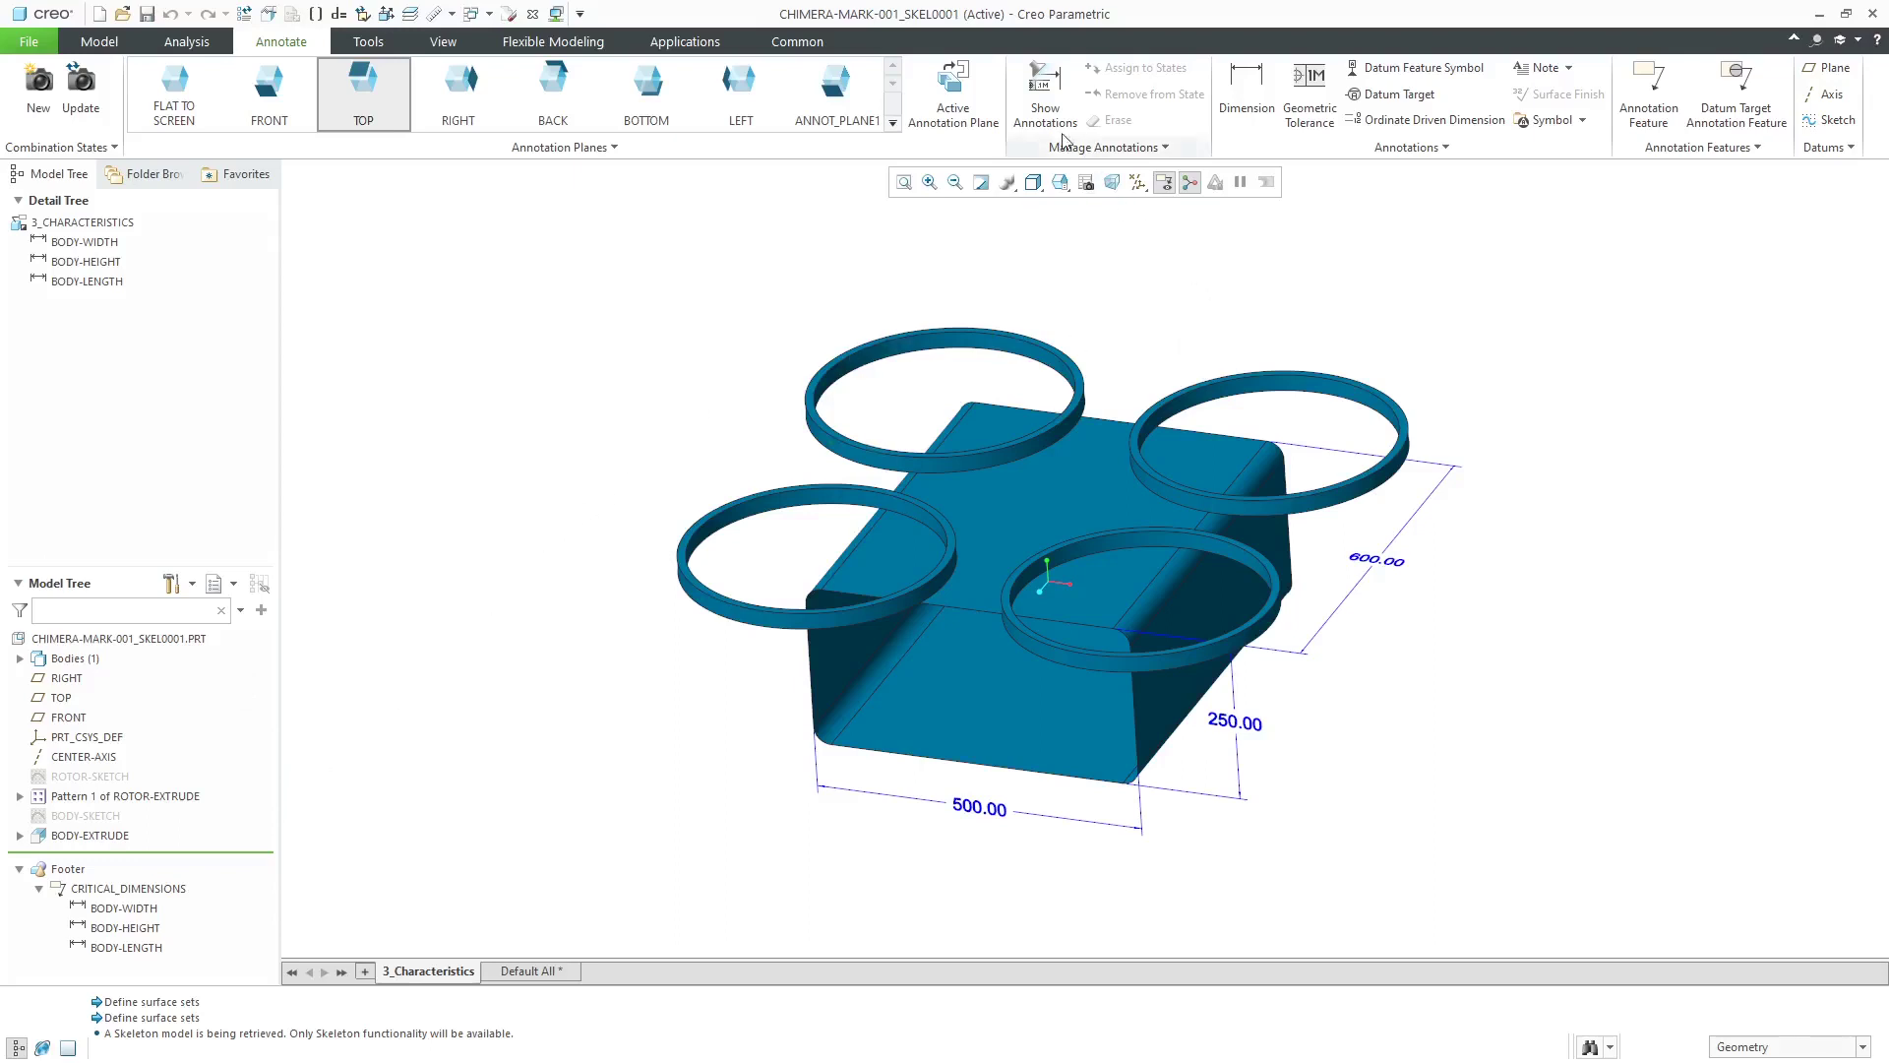
pyautogui.click(1045, 93)
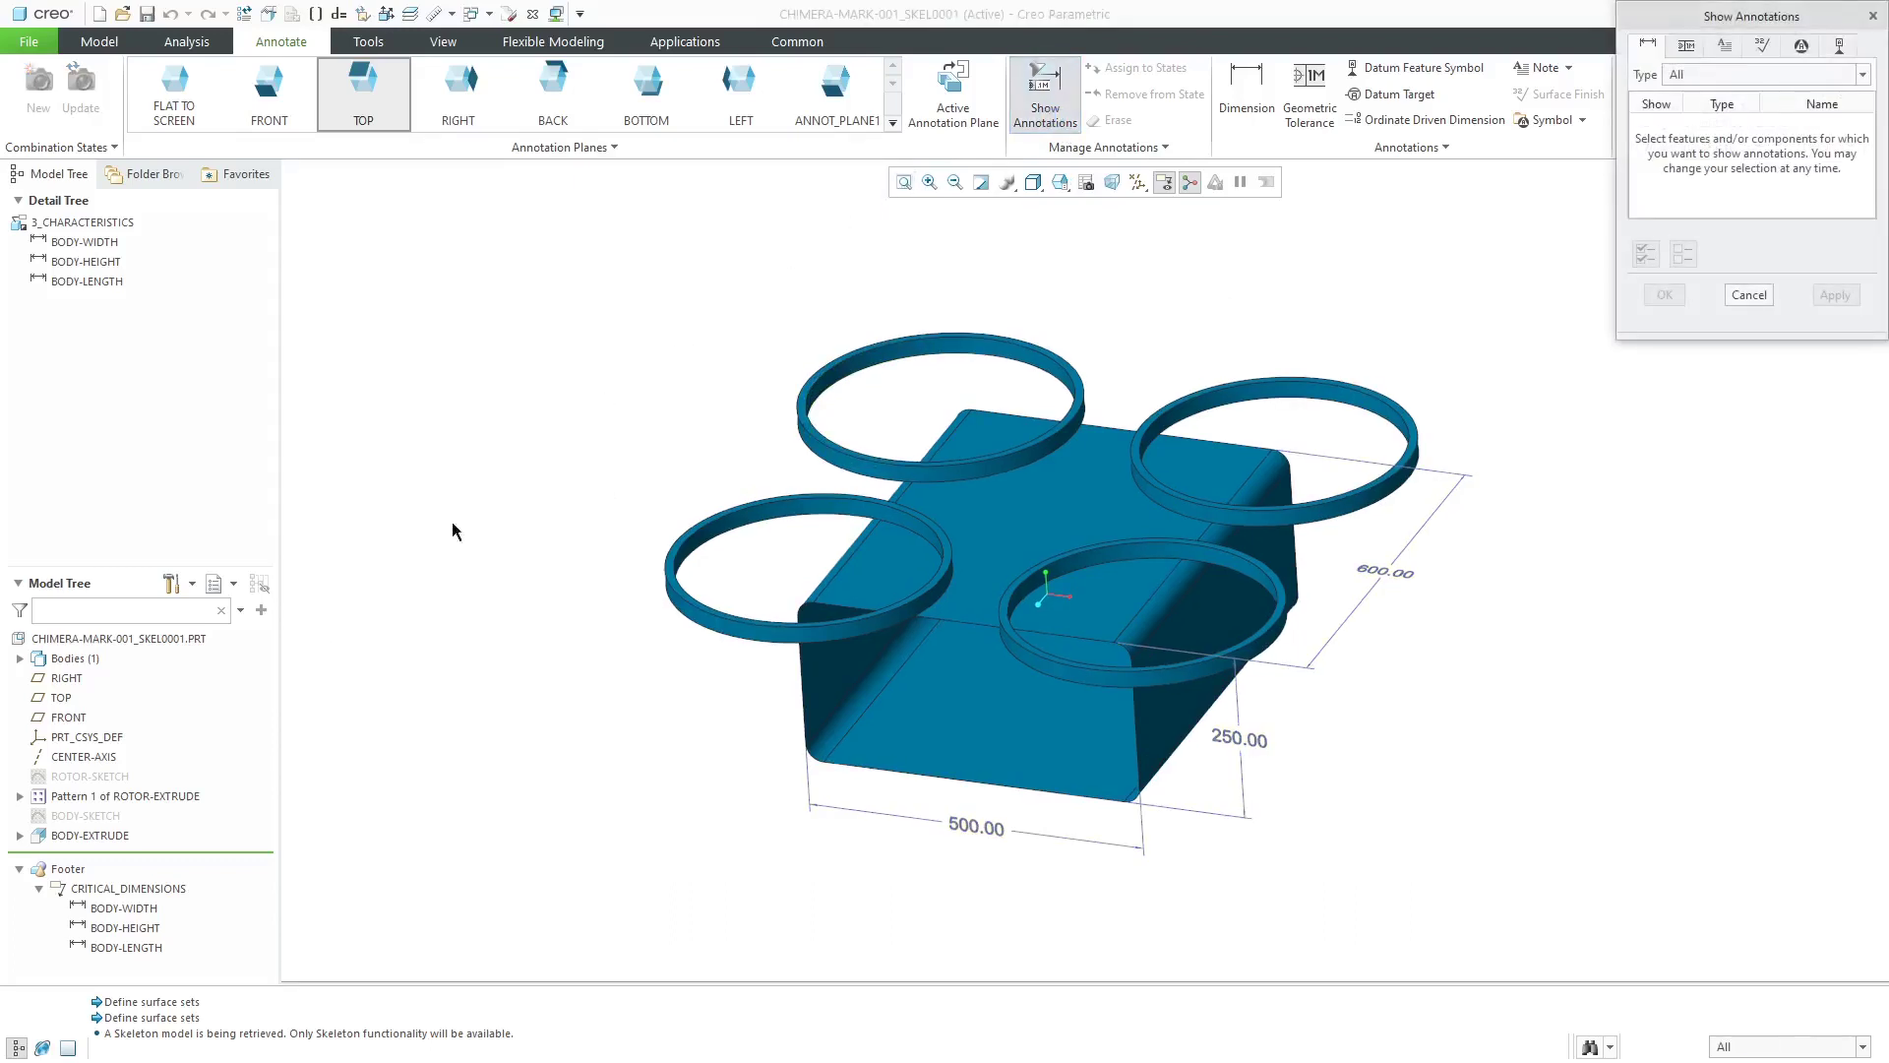
pyautogui.click(20, 796)
pyautogui.click(113, 817)
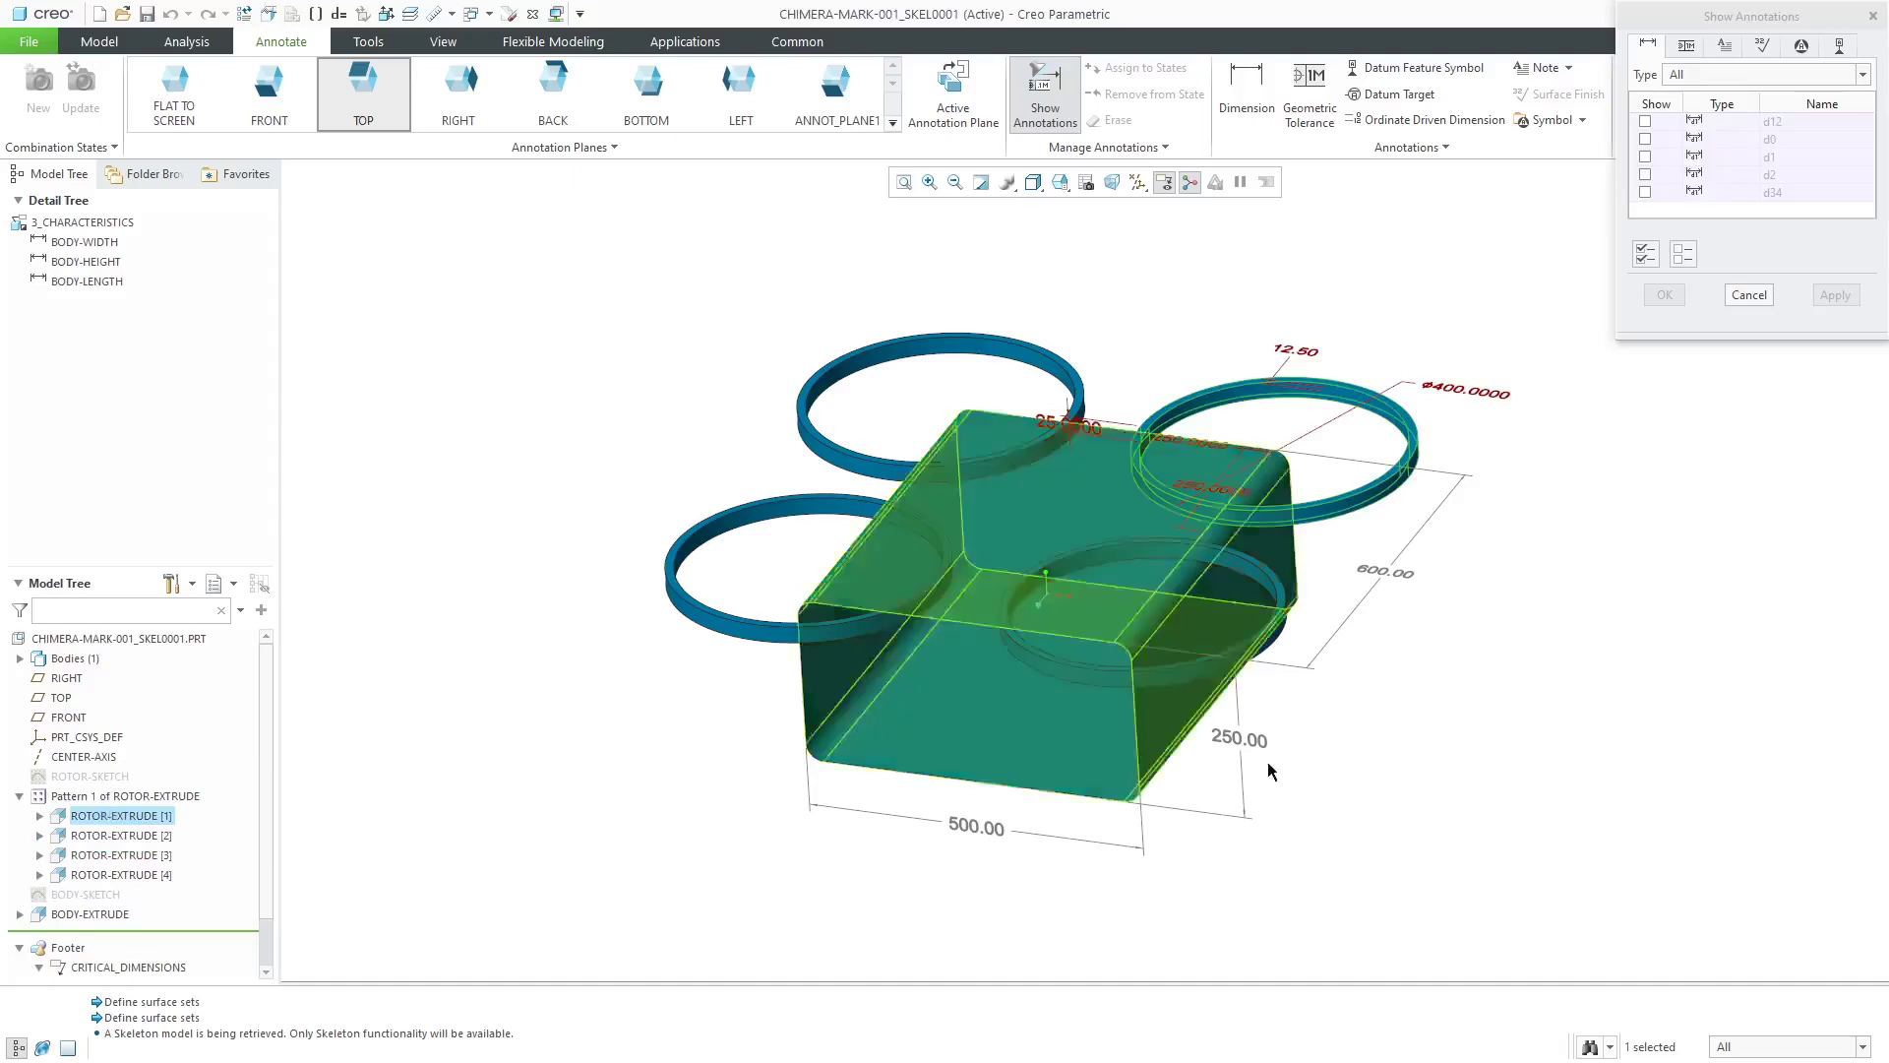
pyautogui.moveTo(1299, 476); pyautogui.dragTo(1408, 507, button='middle')
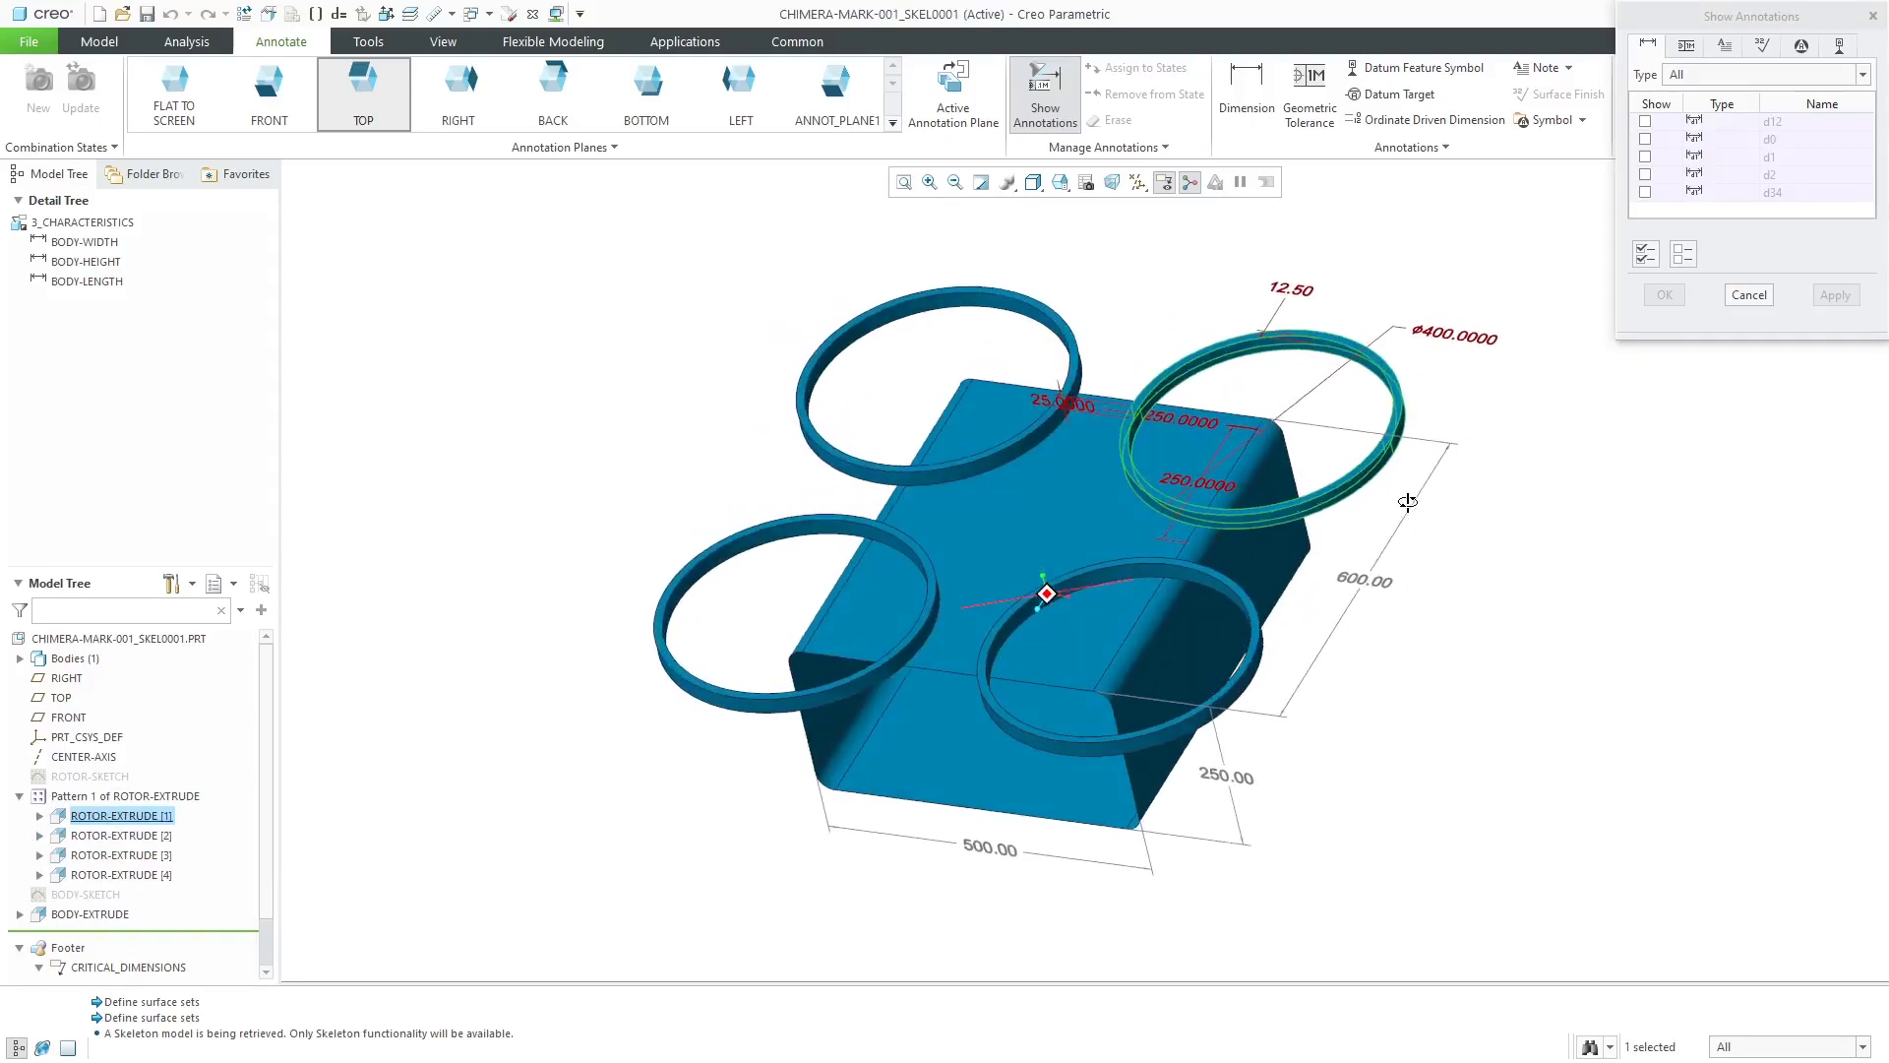
pyautogui.scroll(3, 1473, 280)
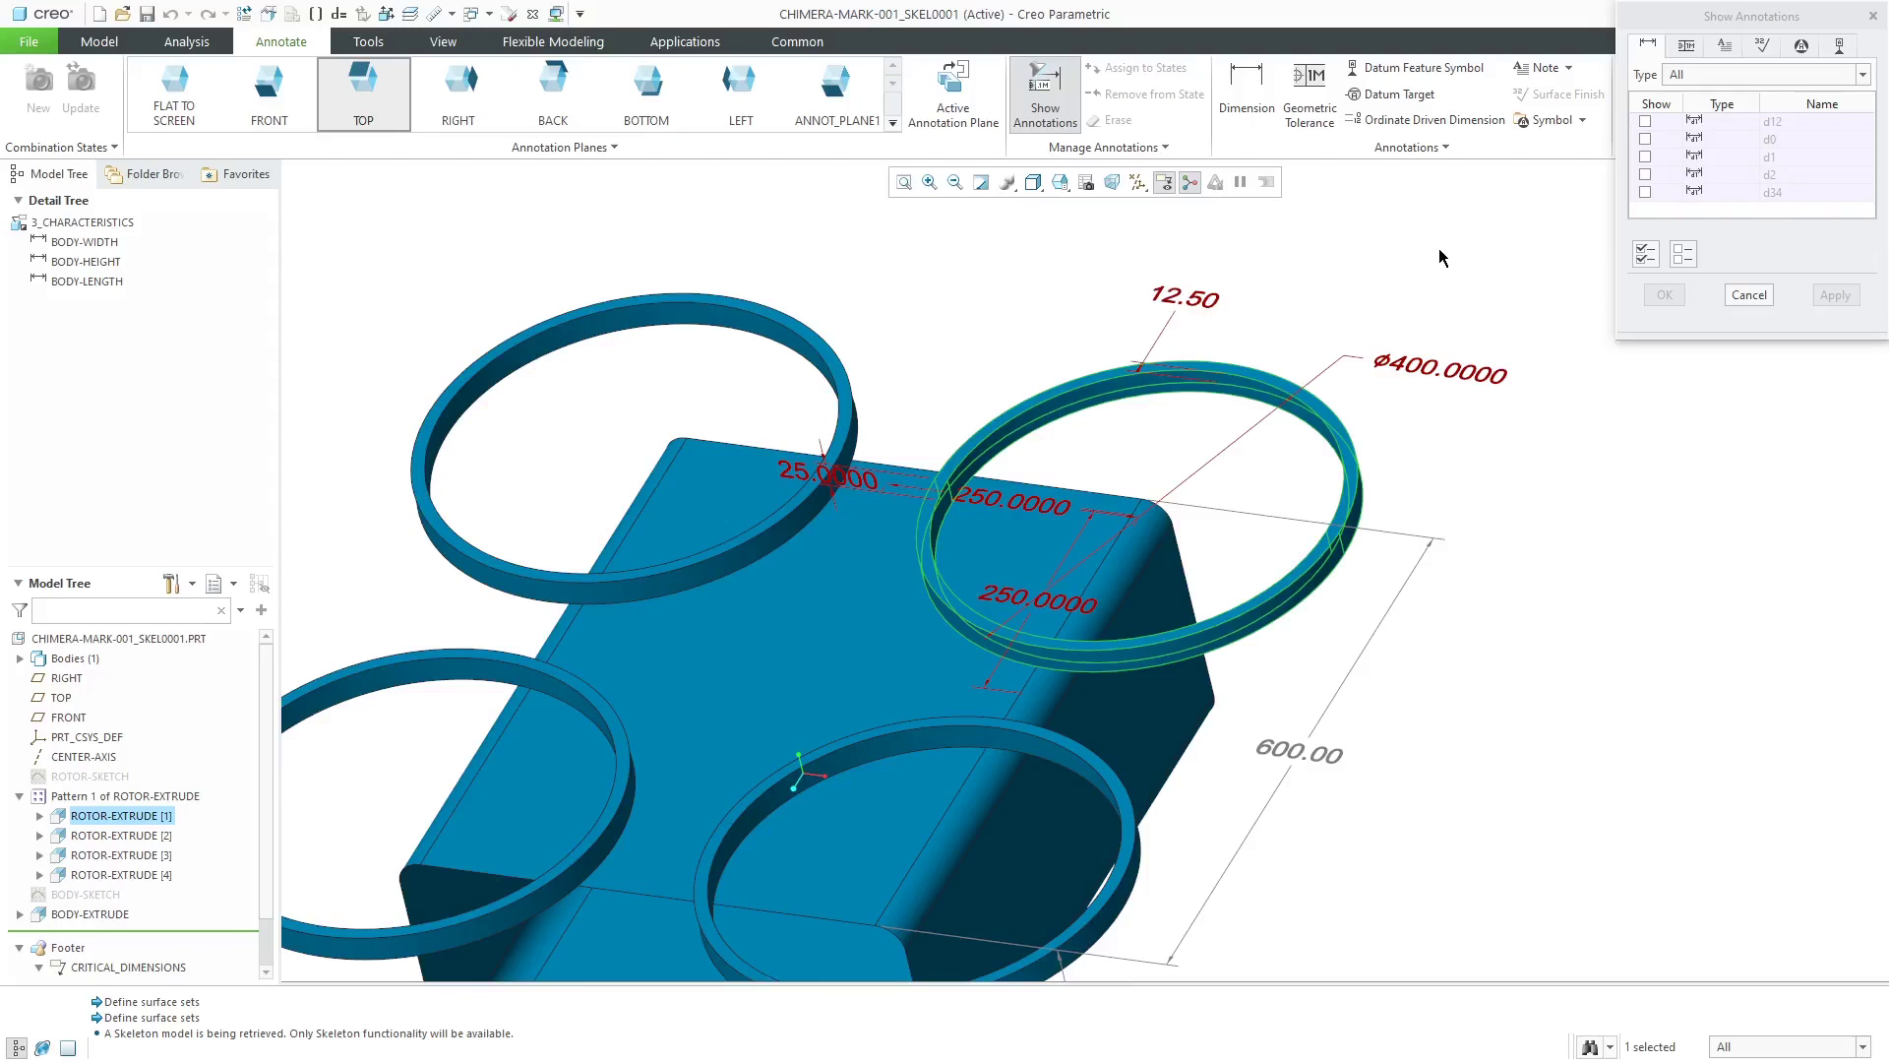
# Show the 400 diameter dimension d0 and the 25 height dimension d12 of the rotor ring as annotations
pyautogui.click(1413, 366)
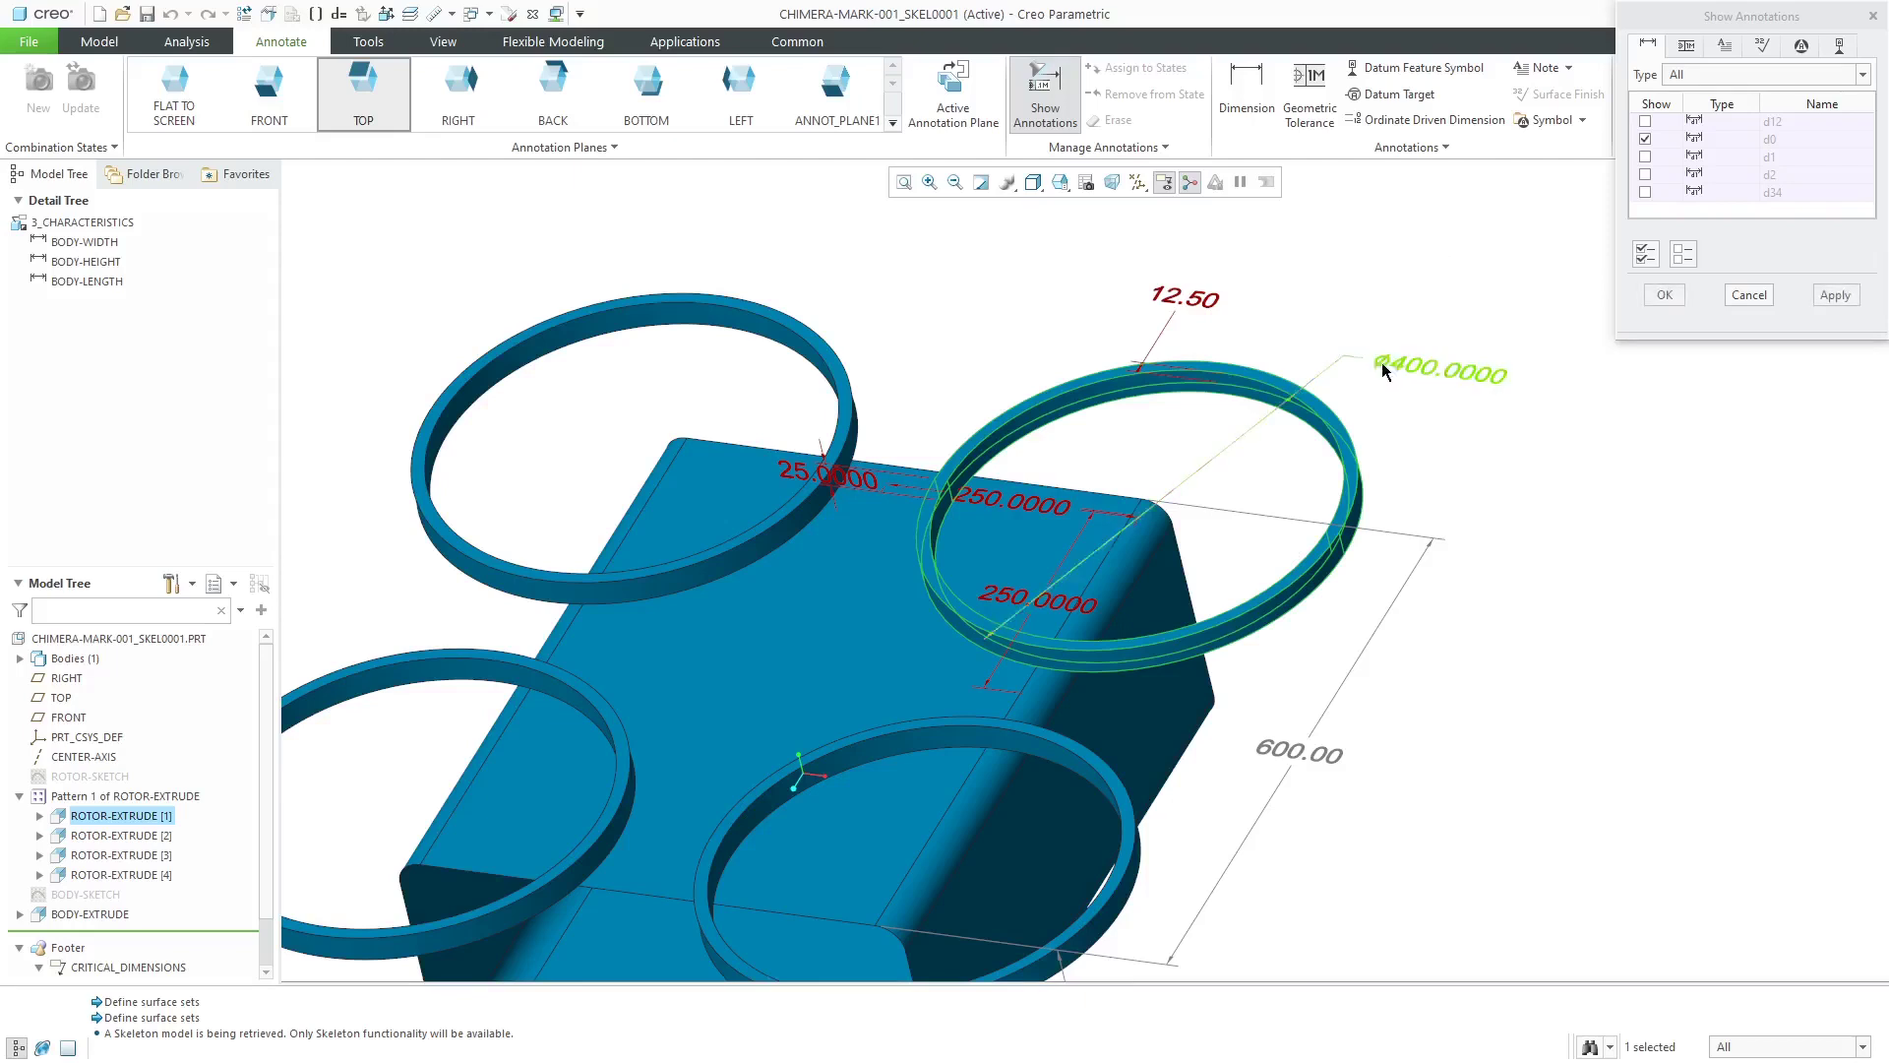
pyautogui.click(839, 479)
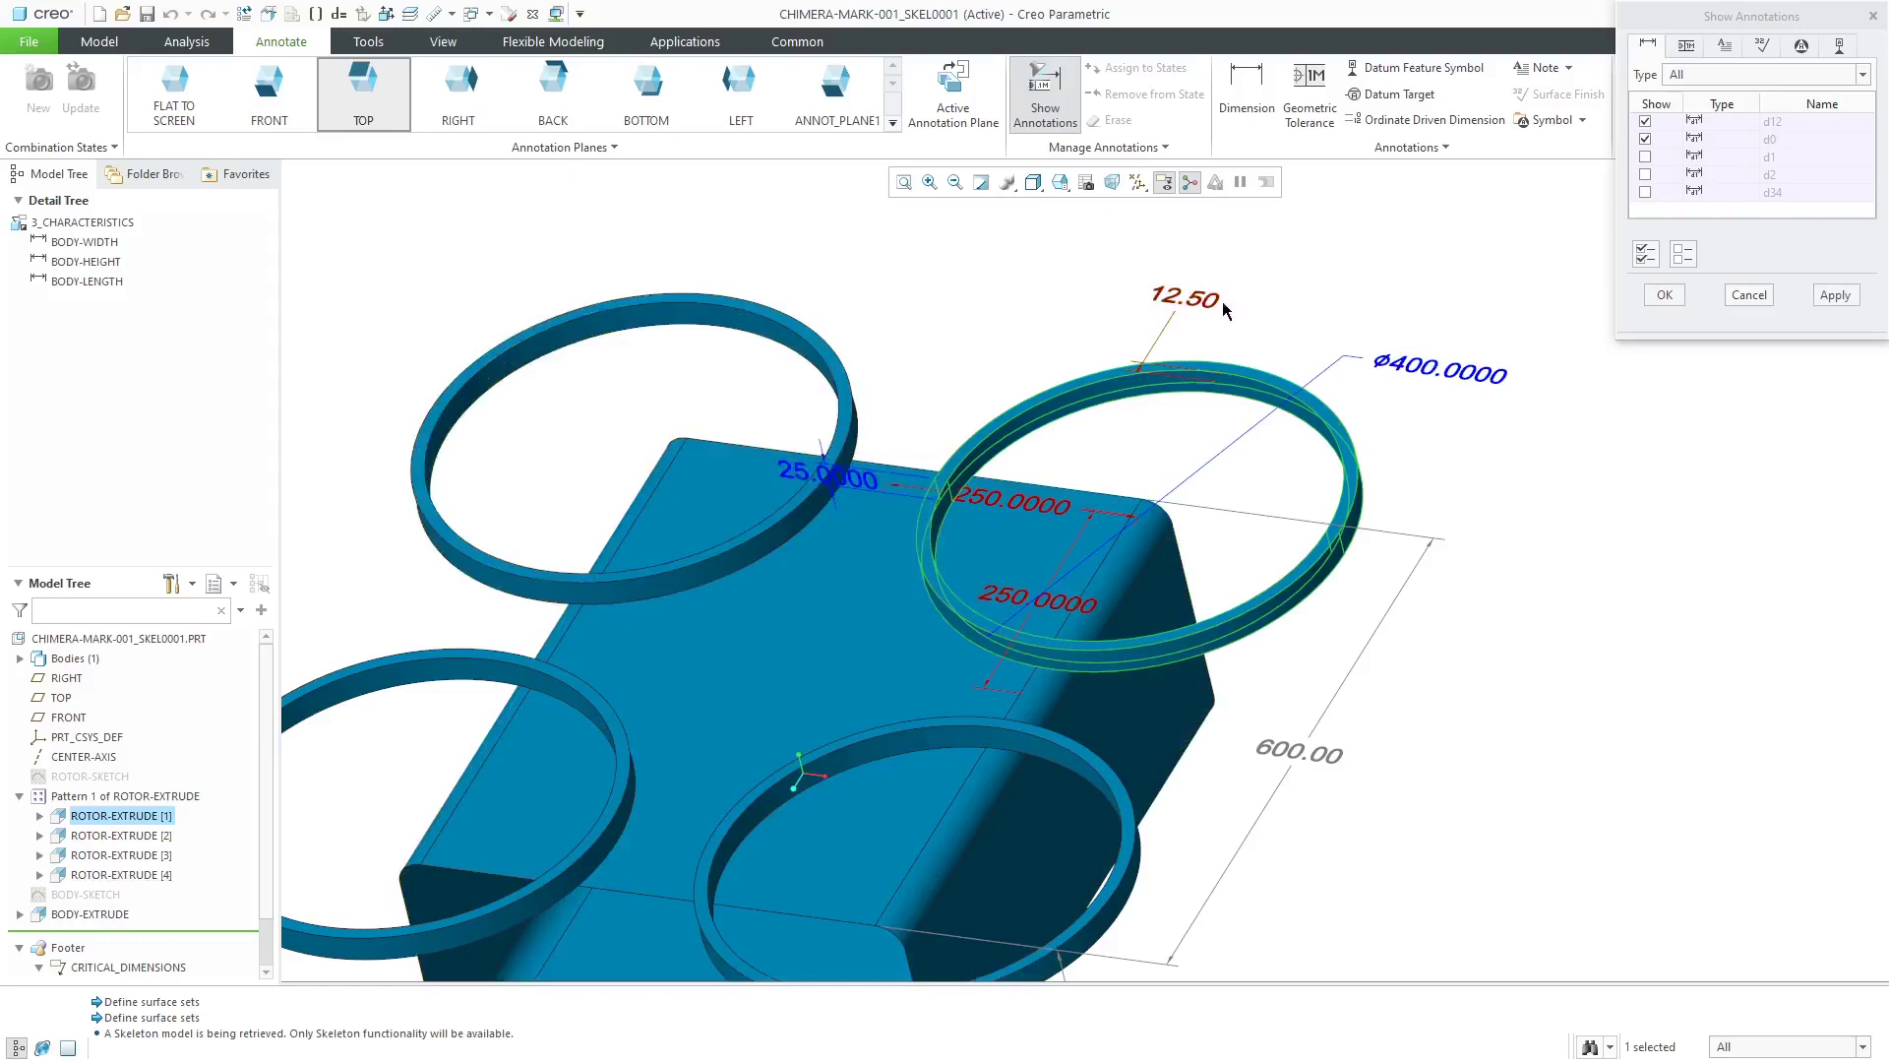
pyautogui.click(1667, 300)
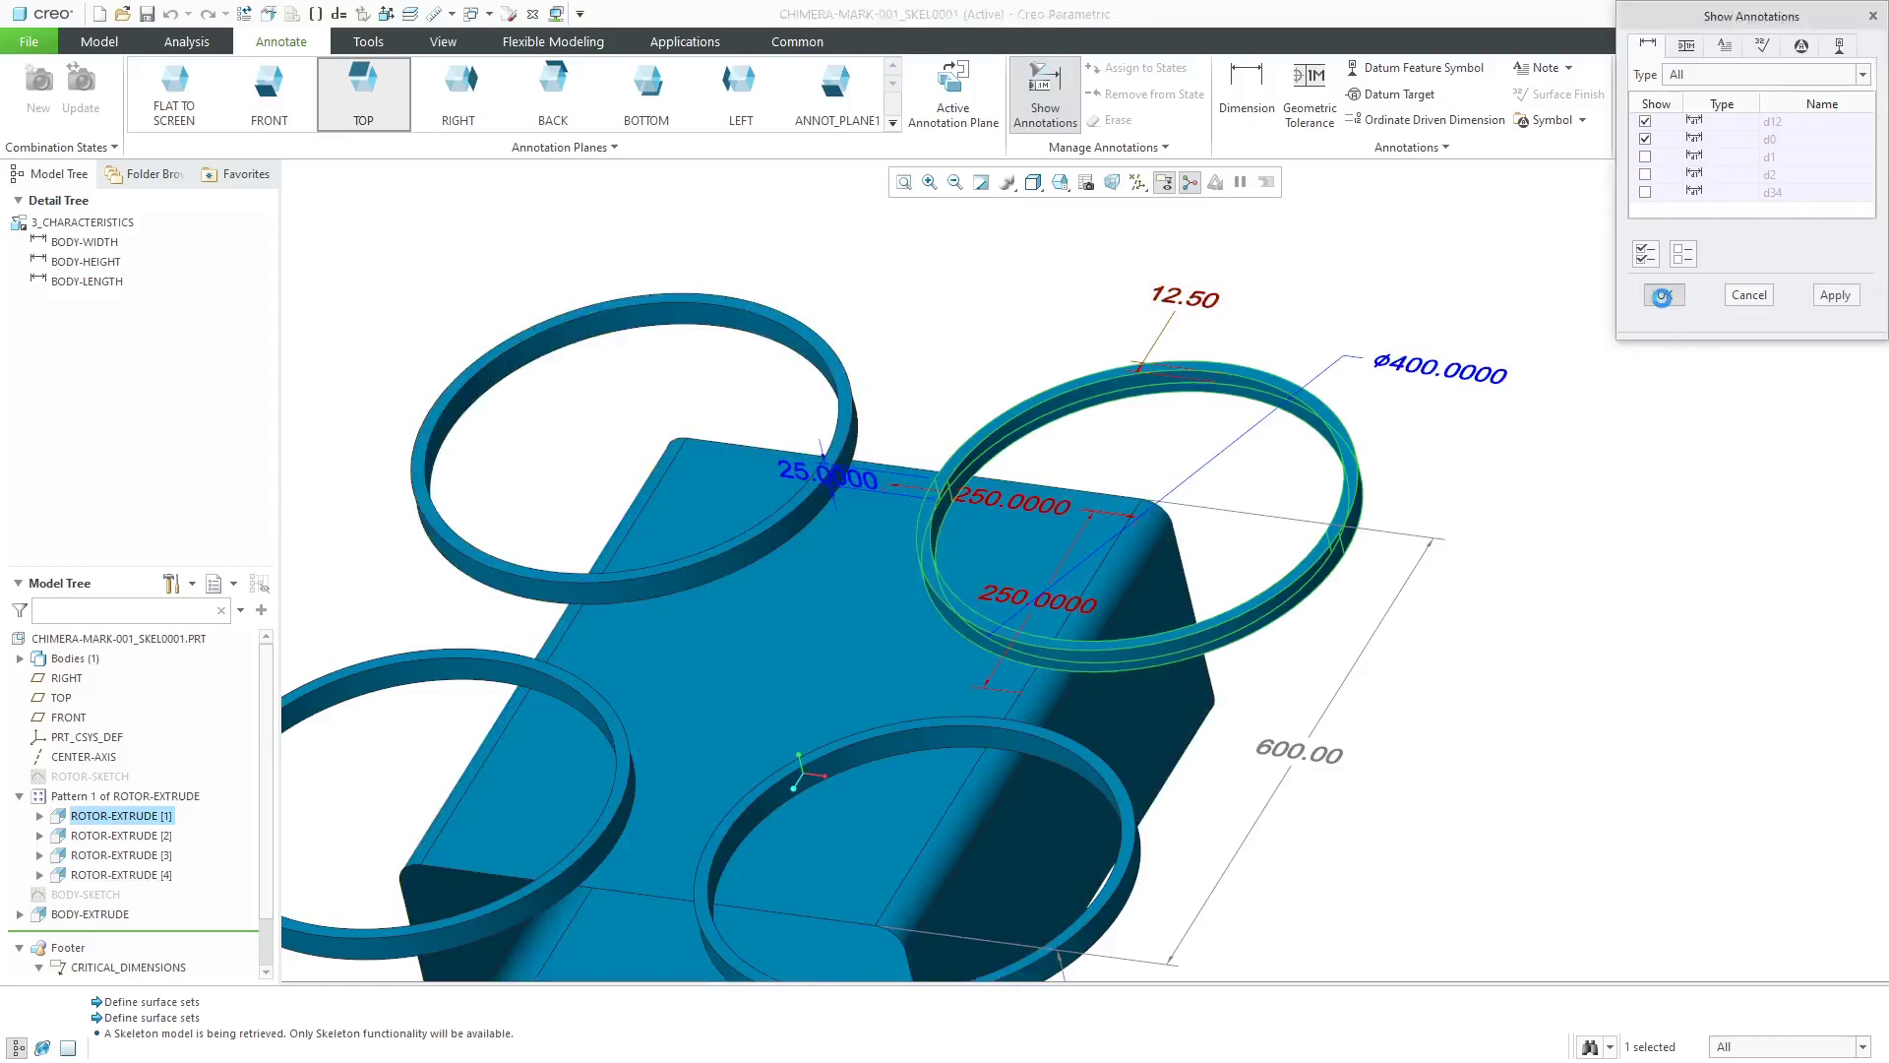
pyautogui.click(1053, 258)
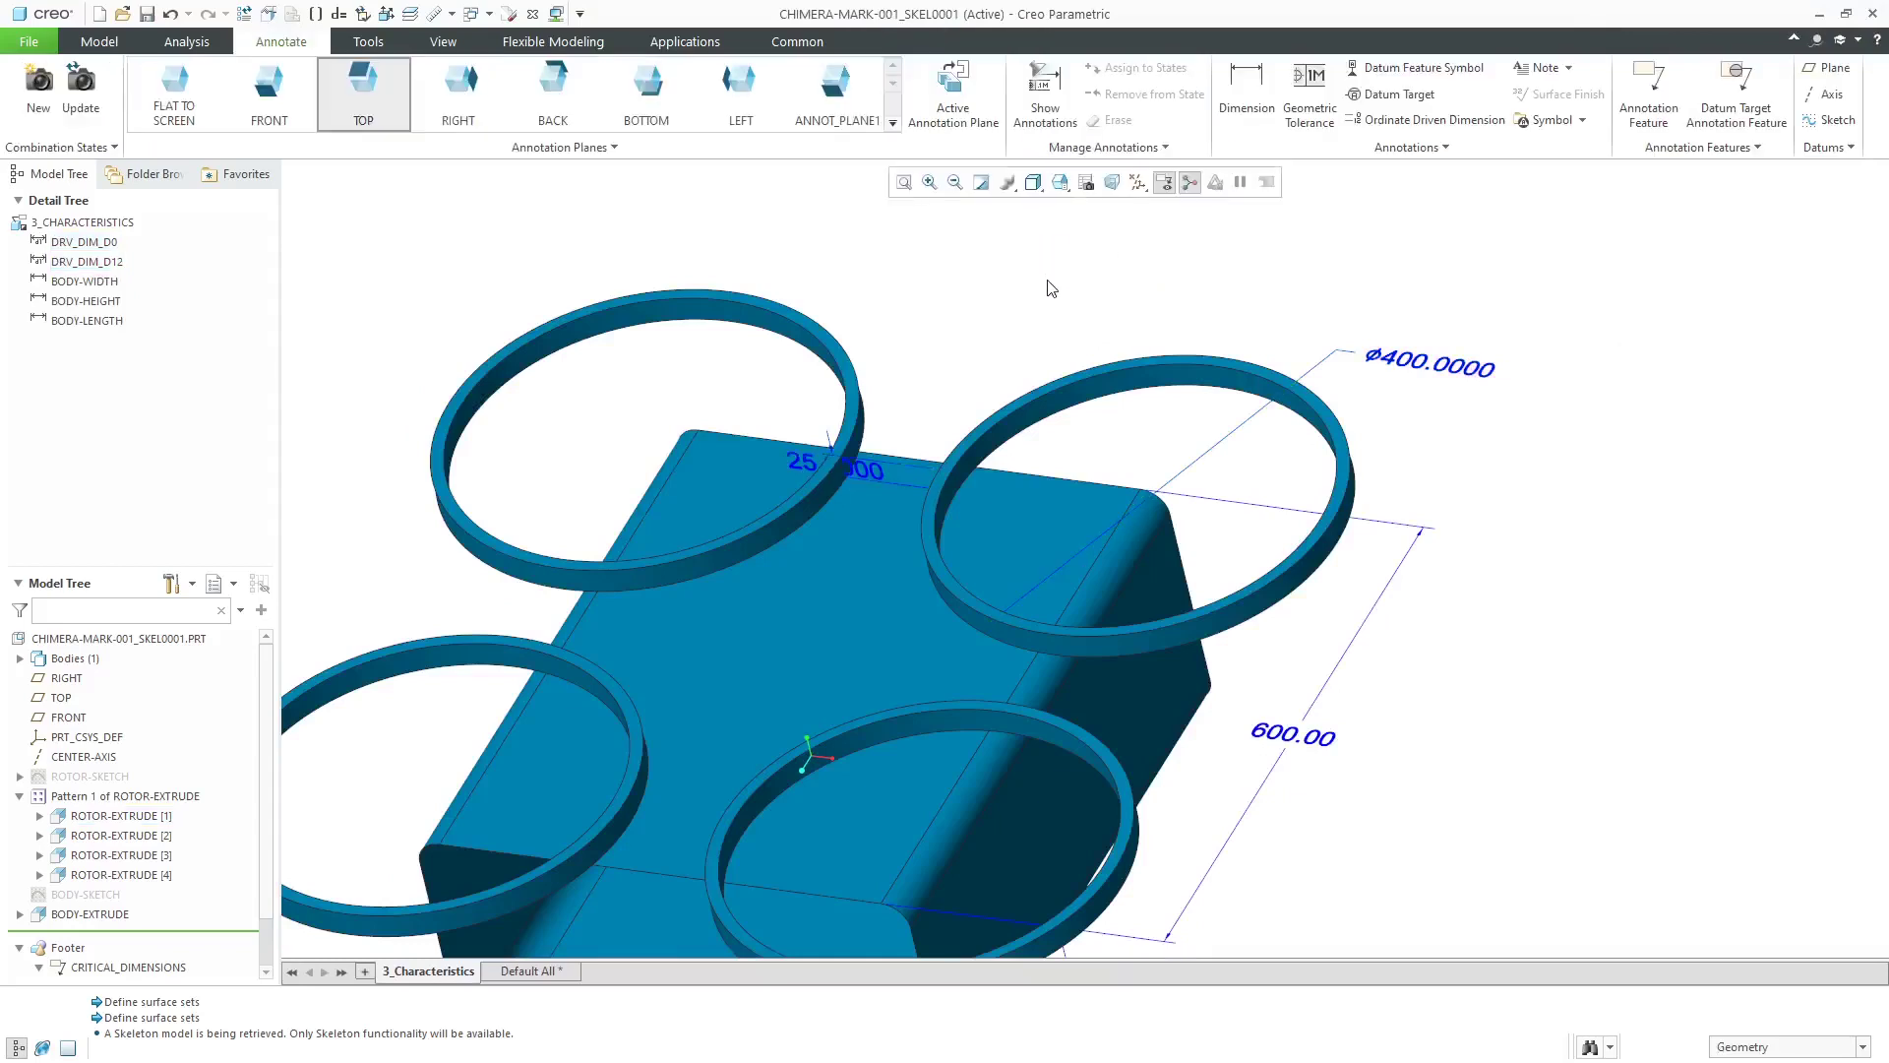
# Move the 25 rotor height dimension upward, clear of the body, between the two rear rotor rings
pyautogui.moveTo(1058, 313); pyautogui.dragTo(1070, 288, button='middle')
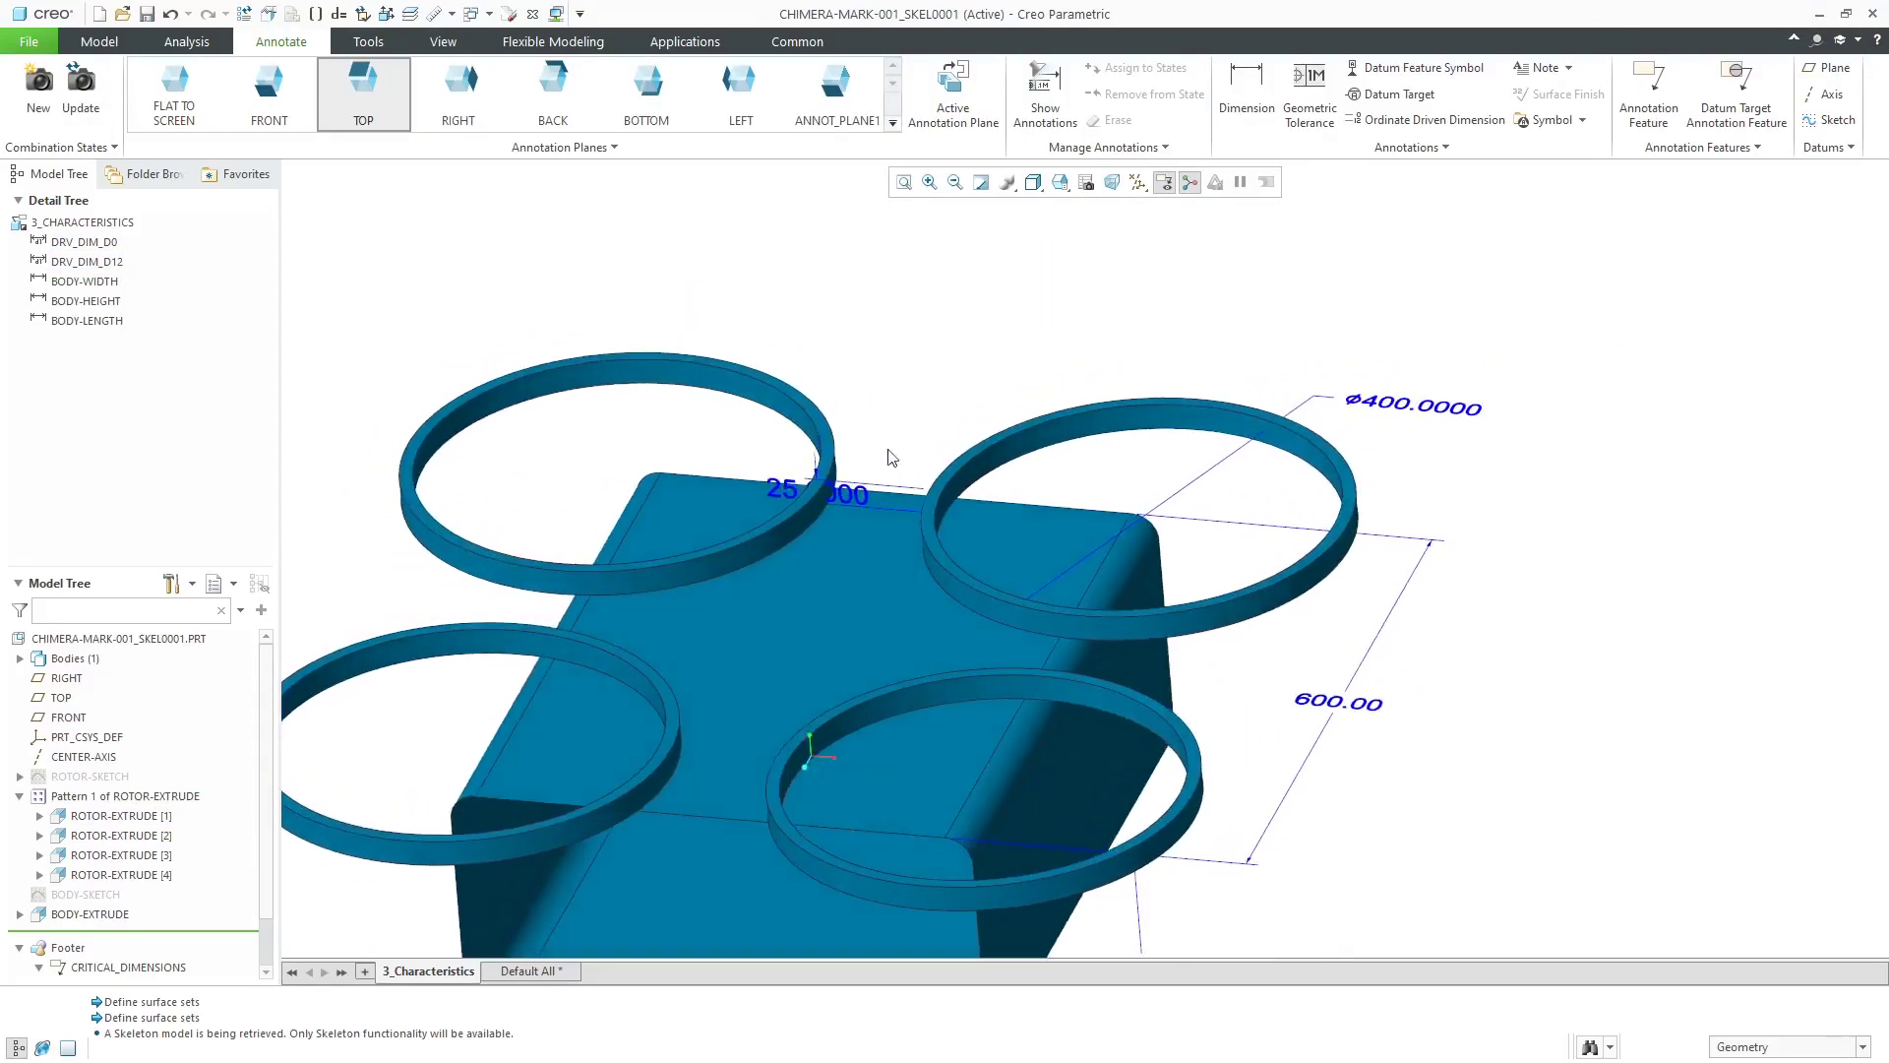
pyautogui.click(852, 494)
pyautogui.moveTo(852, 494)
pyautogui.mouseDown()
pyautogui.moveTo(927, 422)
pyautogui.moveTo(901, 356)
pyautogui.moveTo(916, 314)
pyautogui.moveTo(891, 309)
pyautogui.mouseUp()
pyautogui.click(1057, 374)
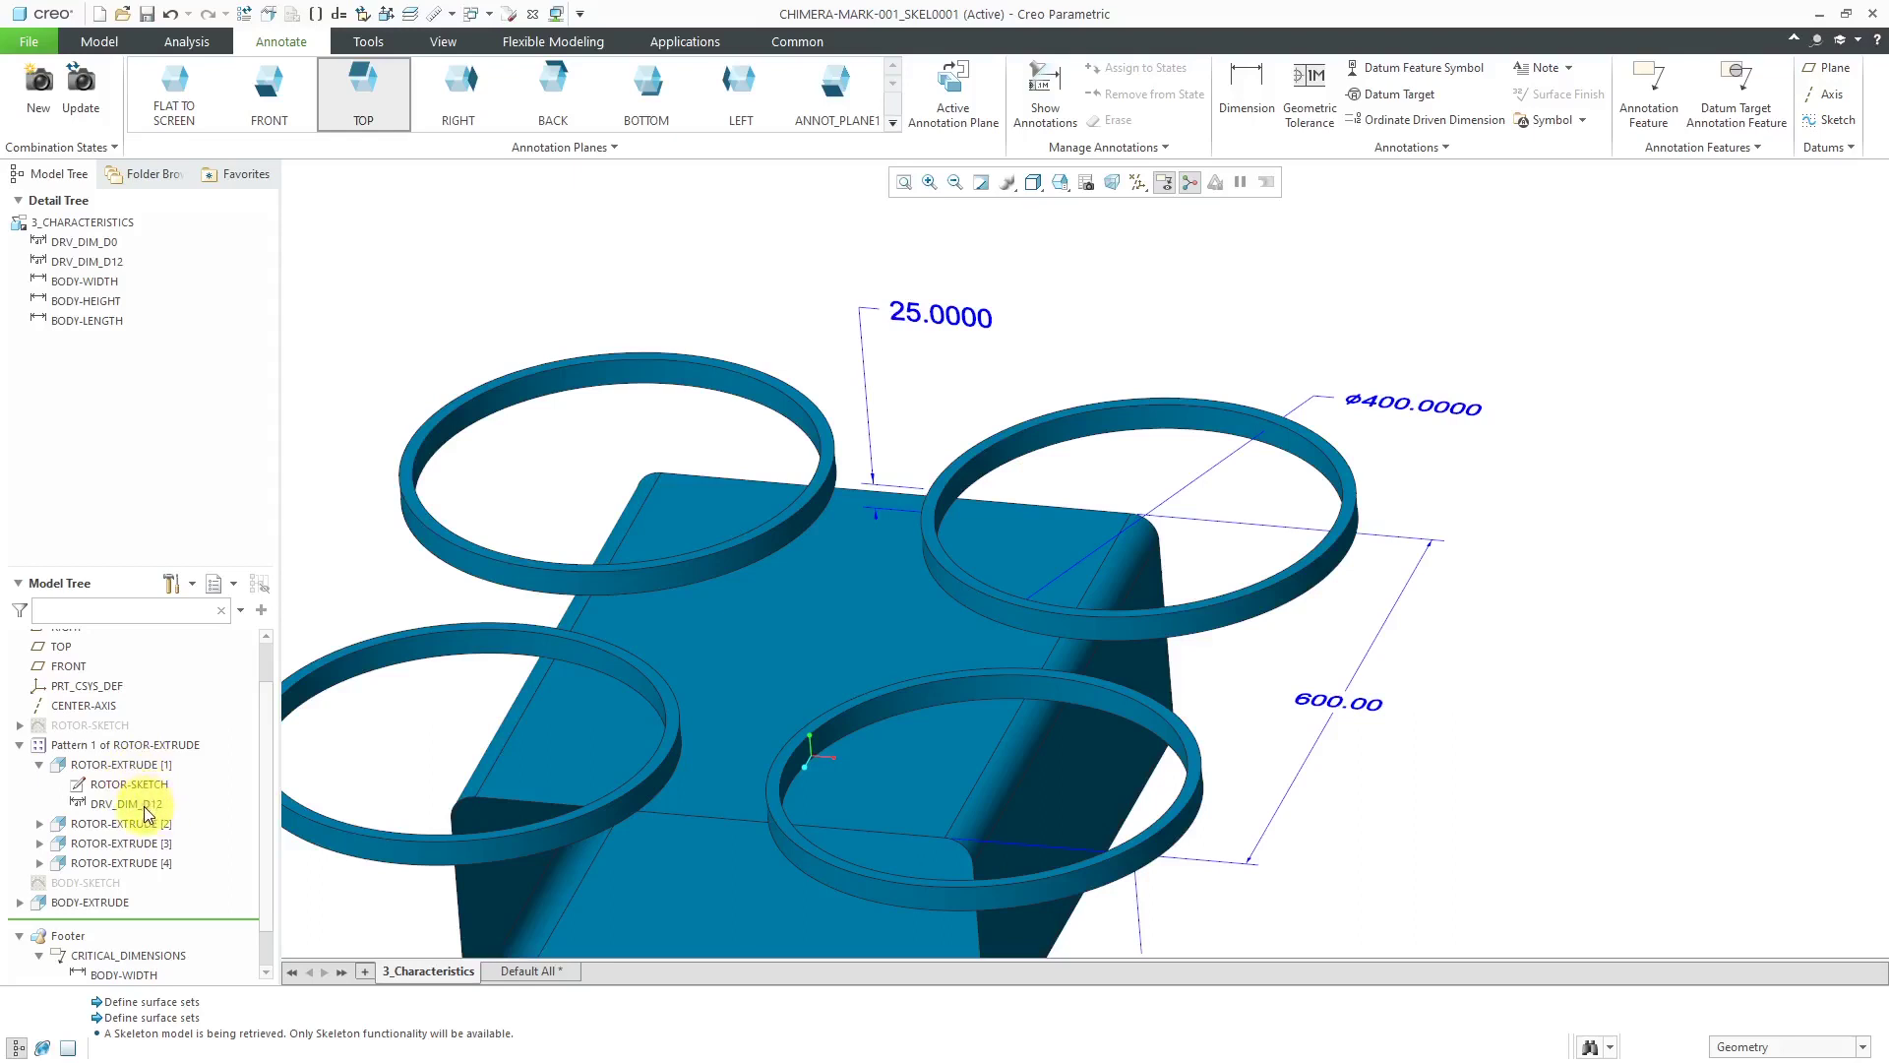
# Expand ROTOR-SKETCH to examine its driving dimension, and toggle the model dimensions to symbolic names and back to values
pyautogui.click(20, 725)
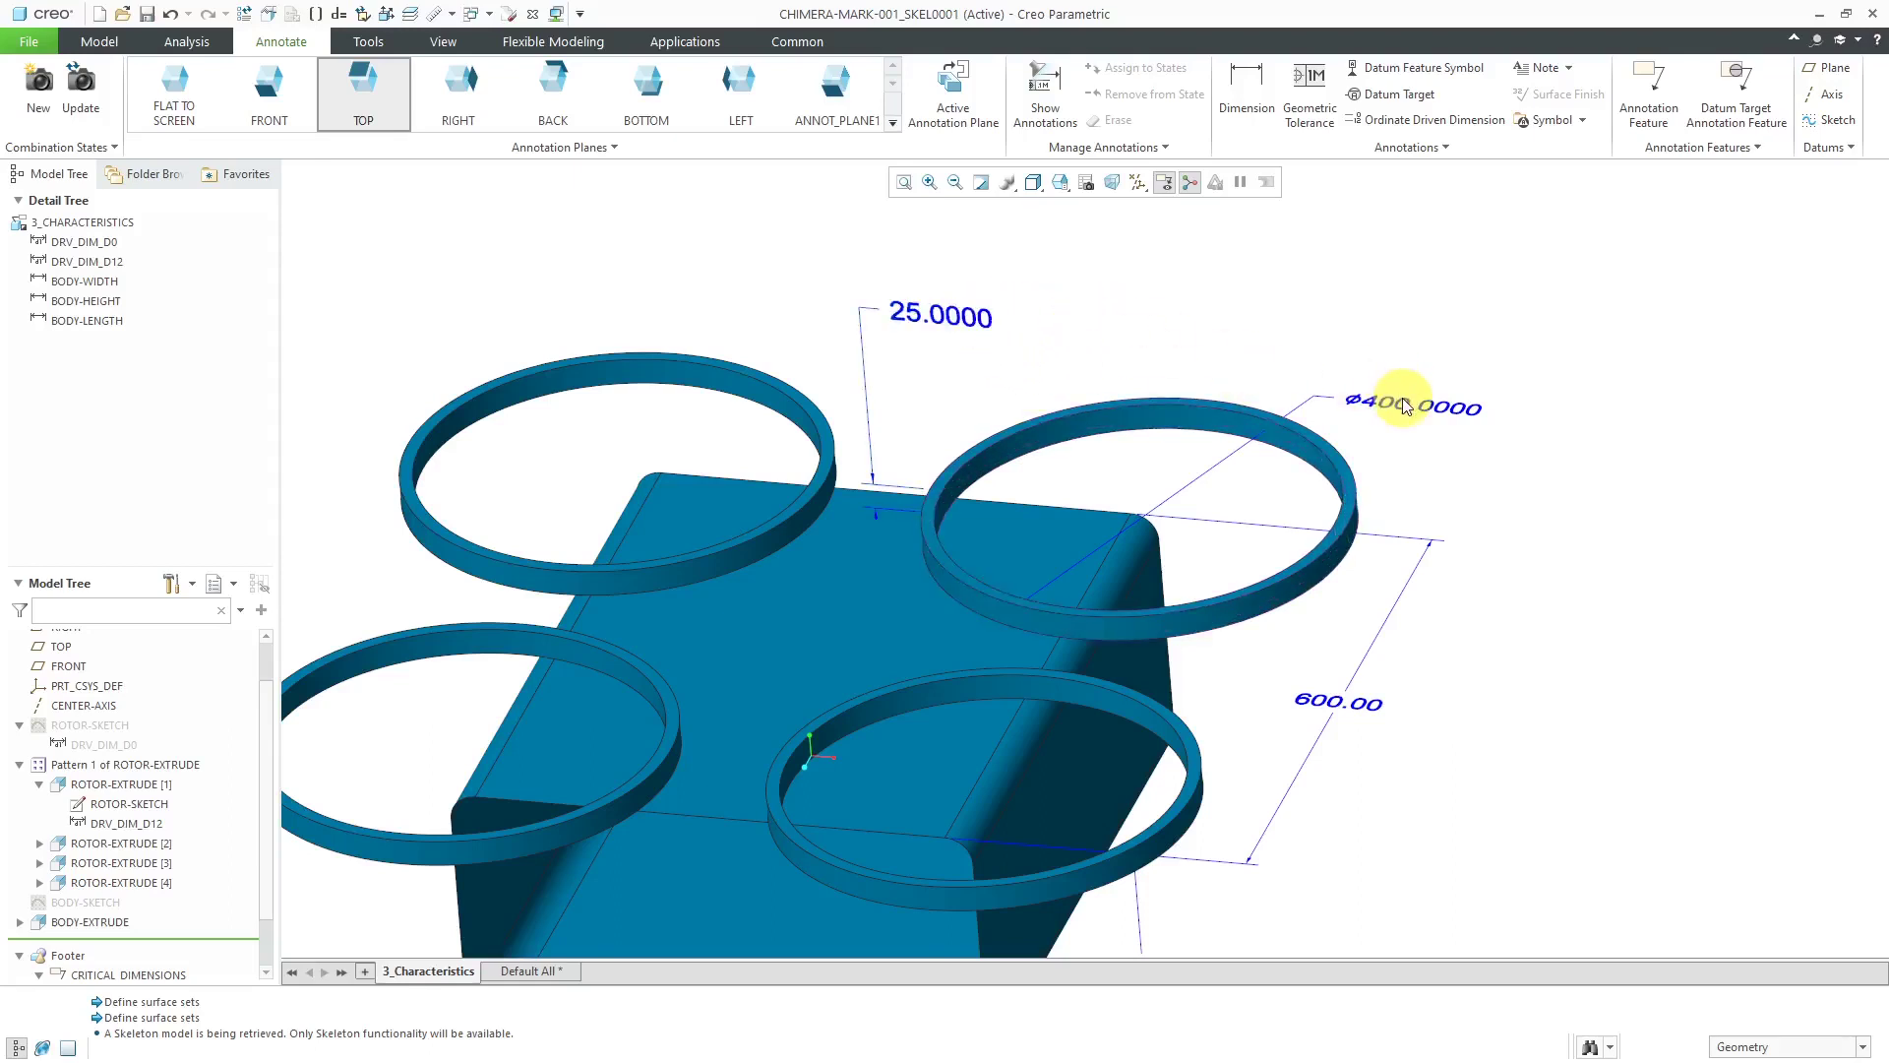
pyautogui.click(376, 49)
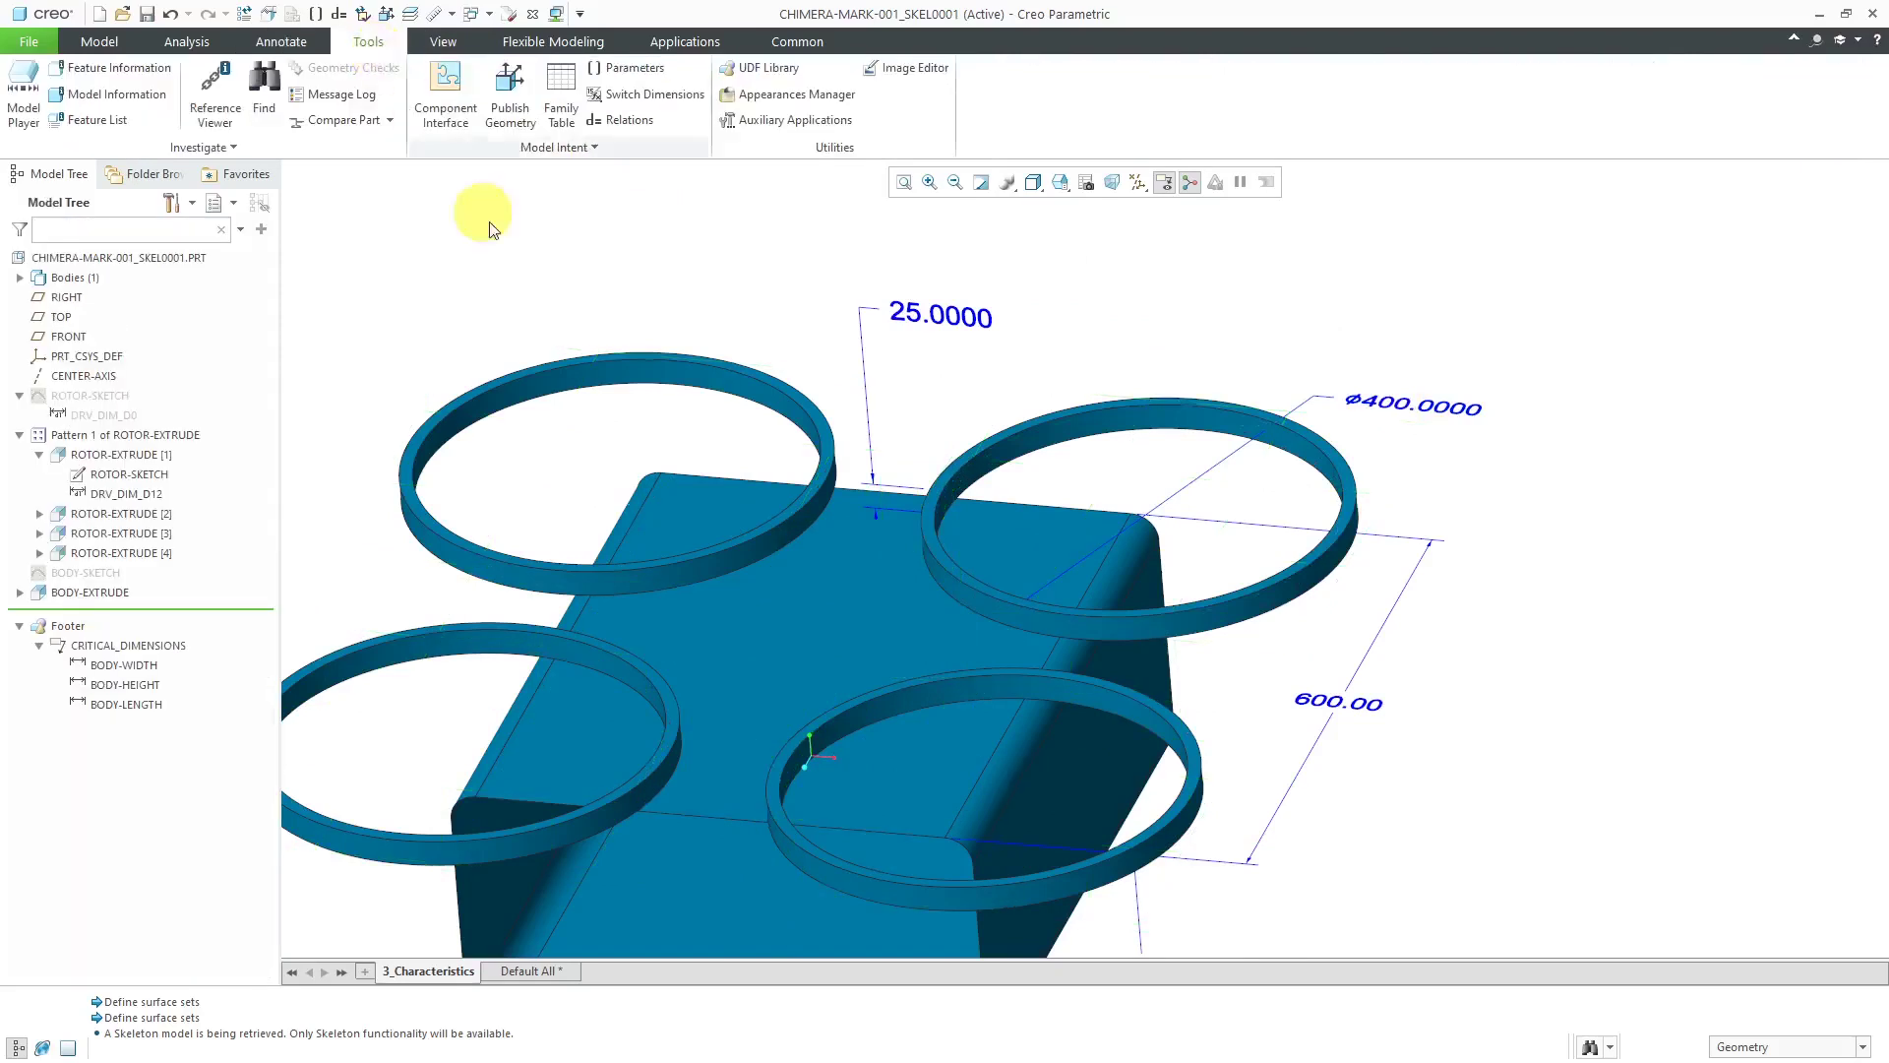
pyautogui.click(654, 93)
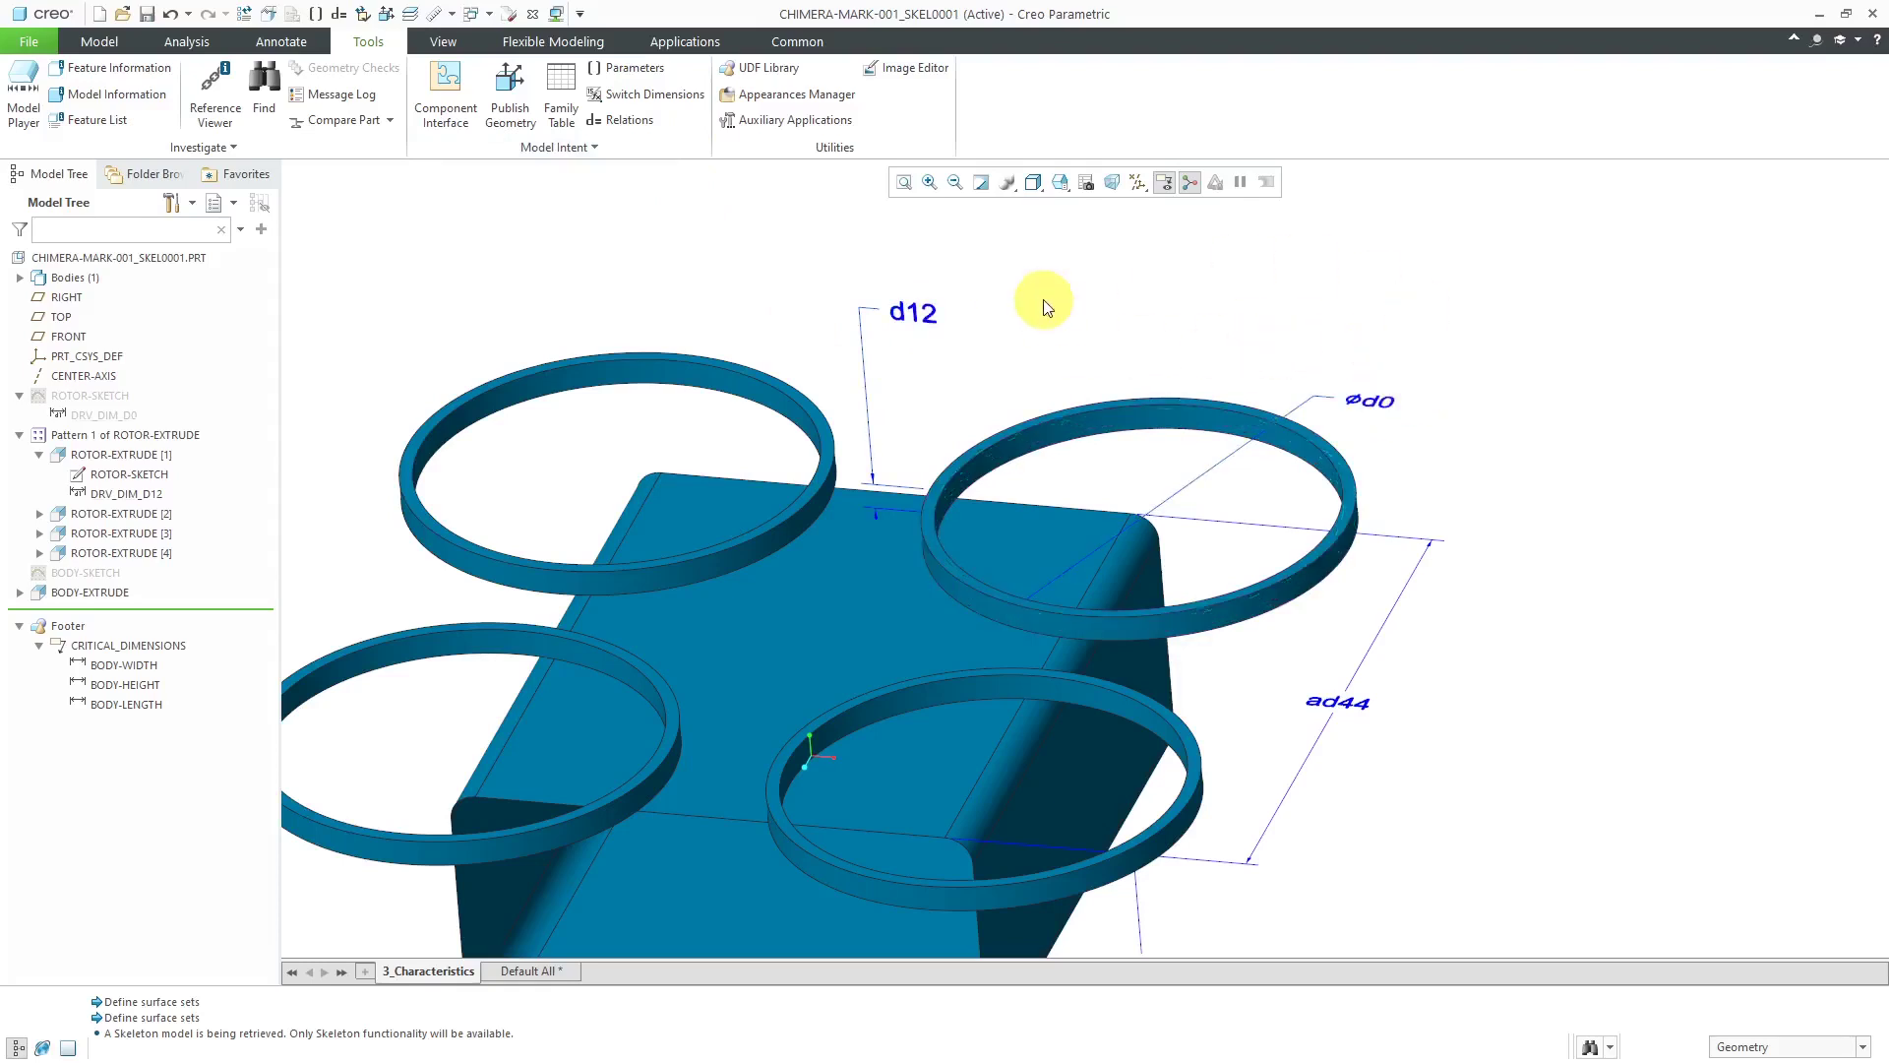
pyautogui.click(678, 98)
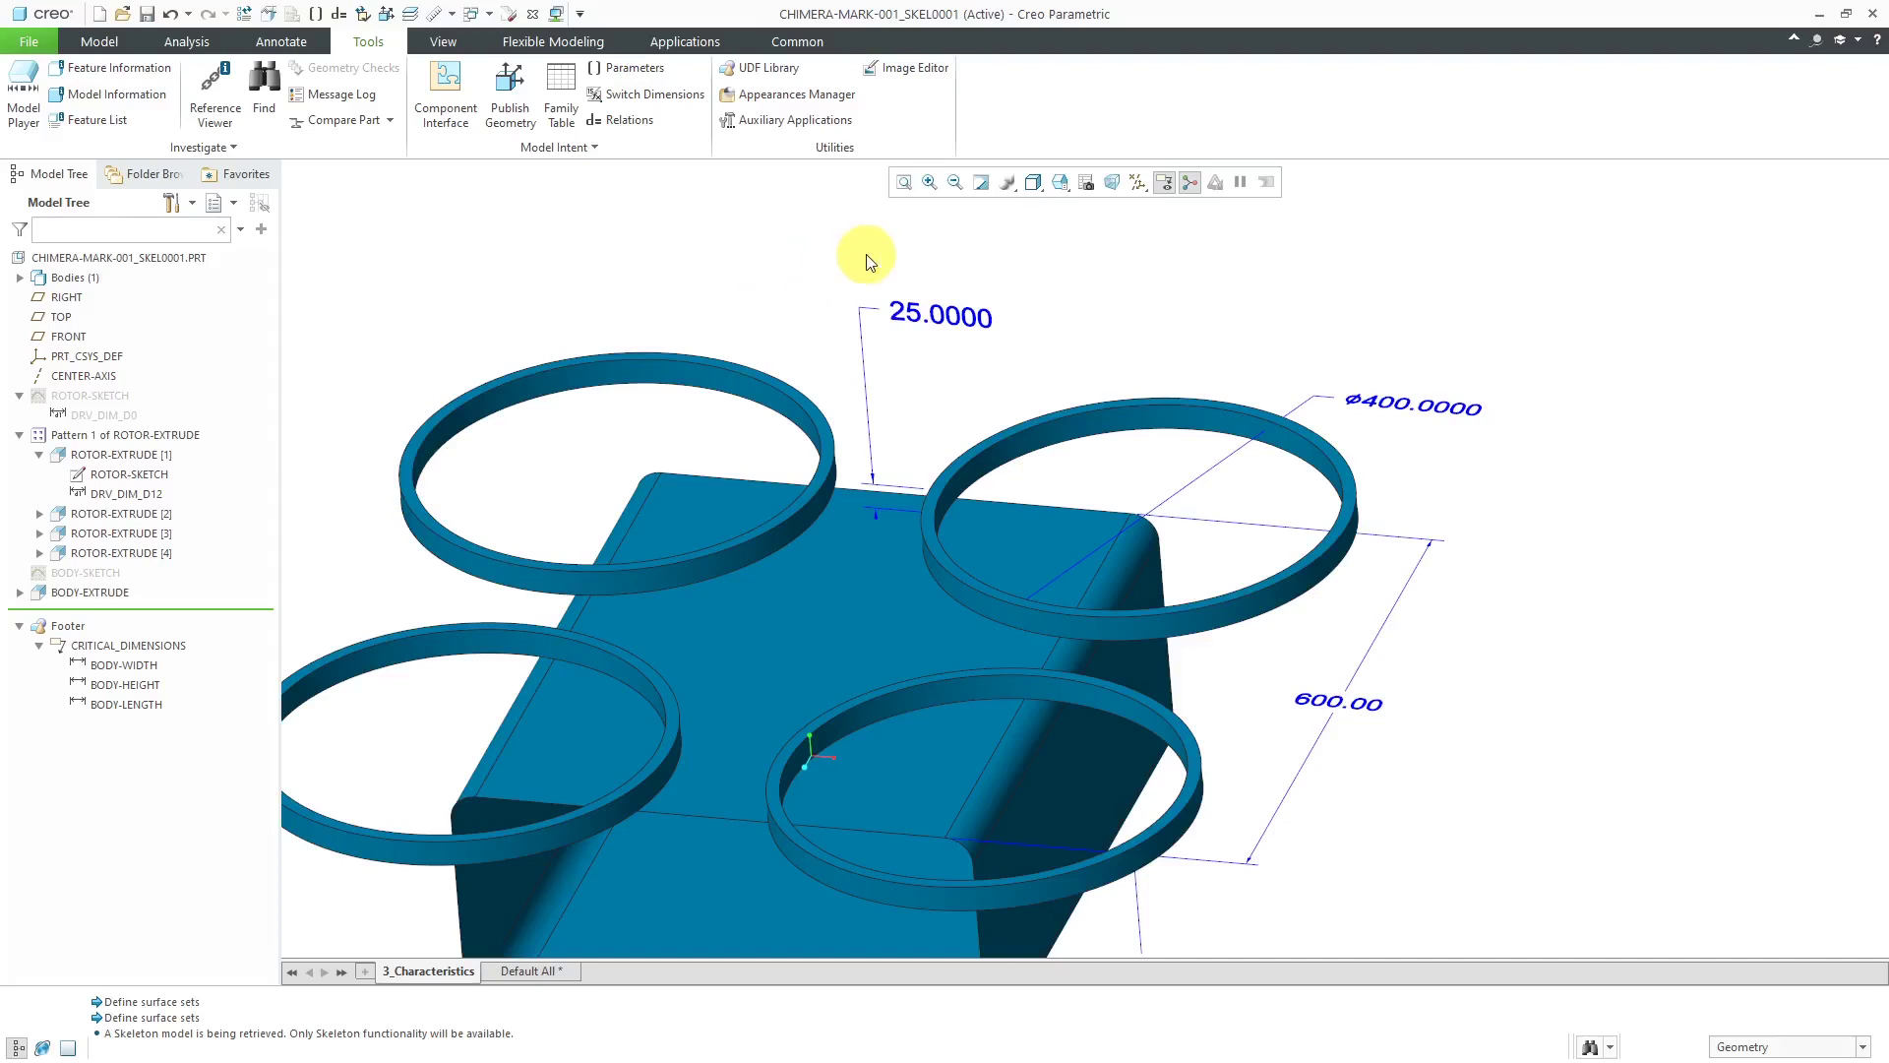
# Create a diameter dimension on the outer edge of the rear rotor ring and place it above the ring, beside the 25 height dimension
pyautogui.moveTo(1181, 345)
pyautogui.mouseDown(button='middle')
pyautogui.moveTo(1210, 351)
pyautogui.moveTo(1160, 400)
pyautogui.moveTo(1177, 400)
pyautogui.mouseUp(button='middle')
pyautogui.moveTo(1454, 476)
pyautogui.mouseDown(button='middle')
pyautogui.moveTo(1485, 476)
pyautogui.moveTo(1454, 485)
pyautogui.moveTo(1459, 460)
pyautogui.mouseUp(button='middle')
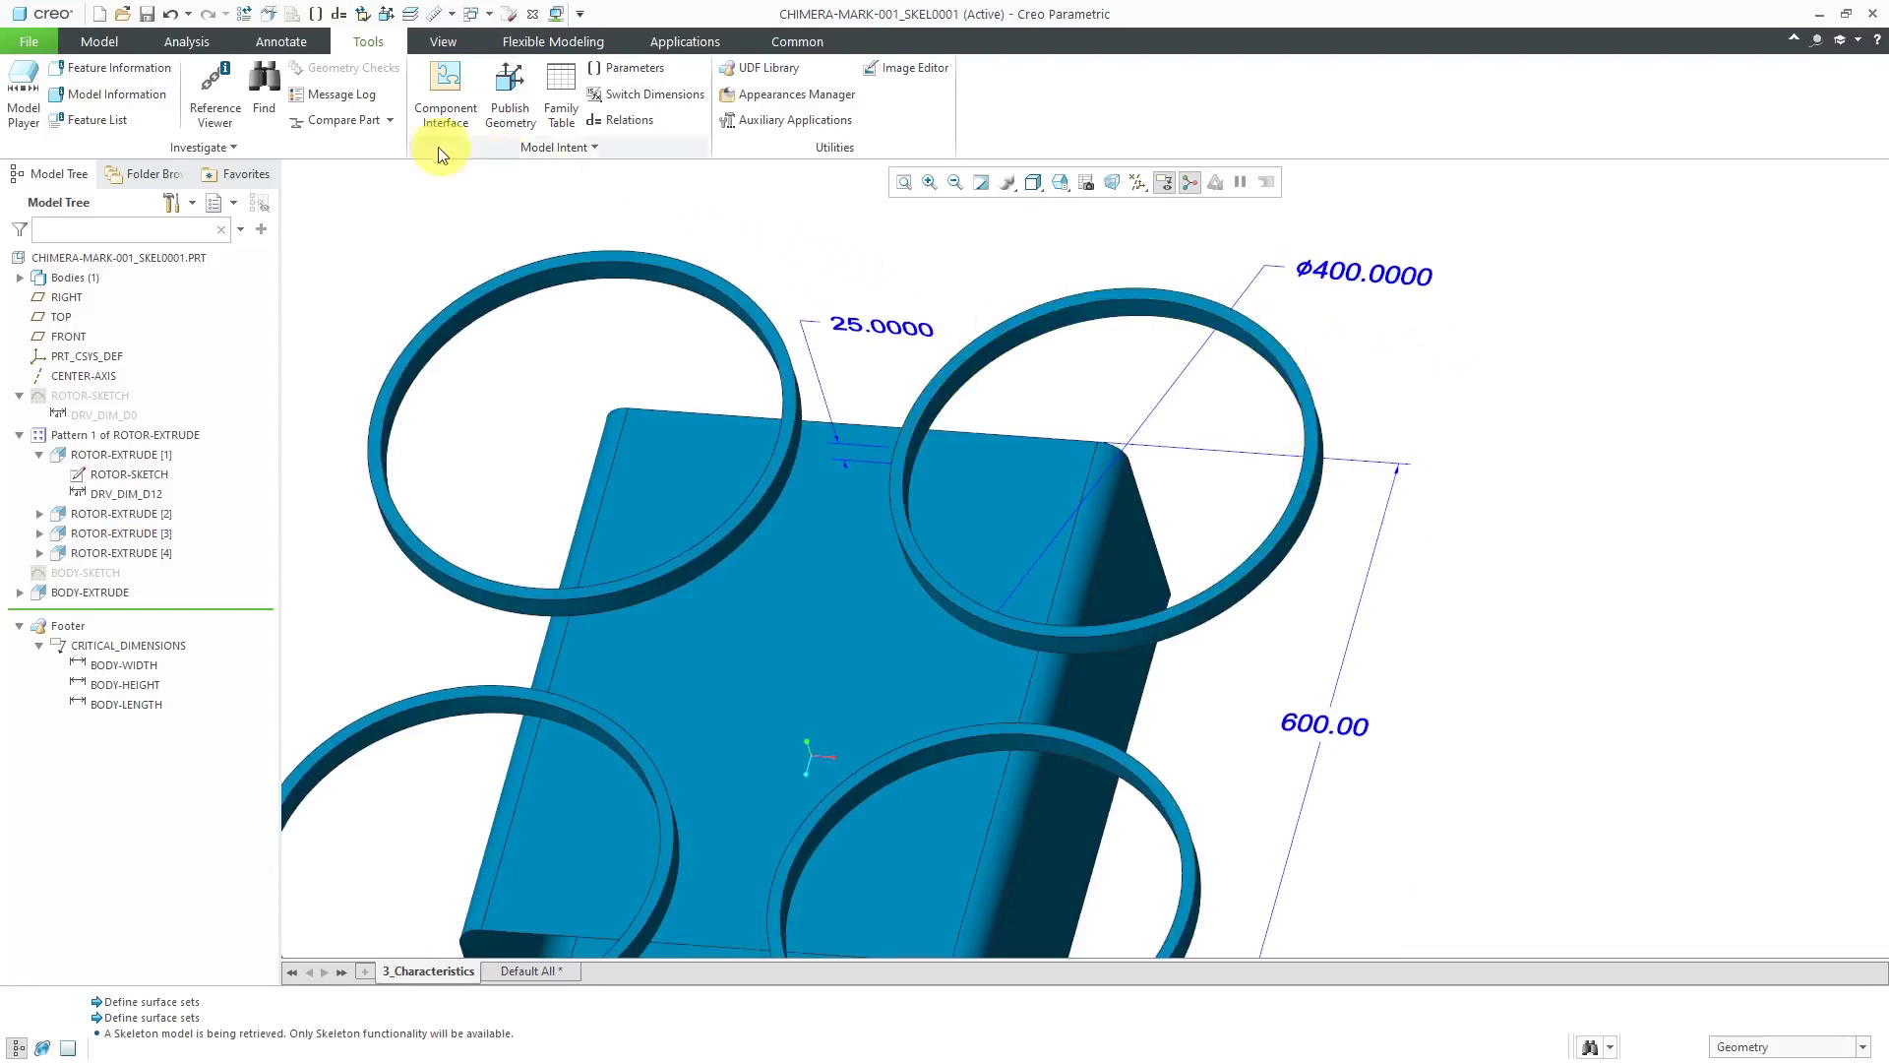
pyautogui.click(280, 42)
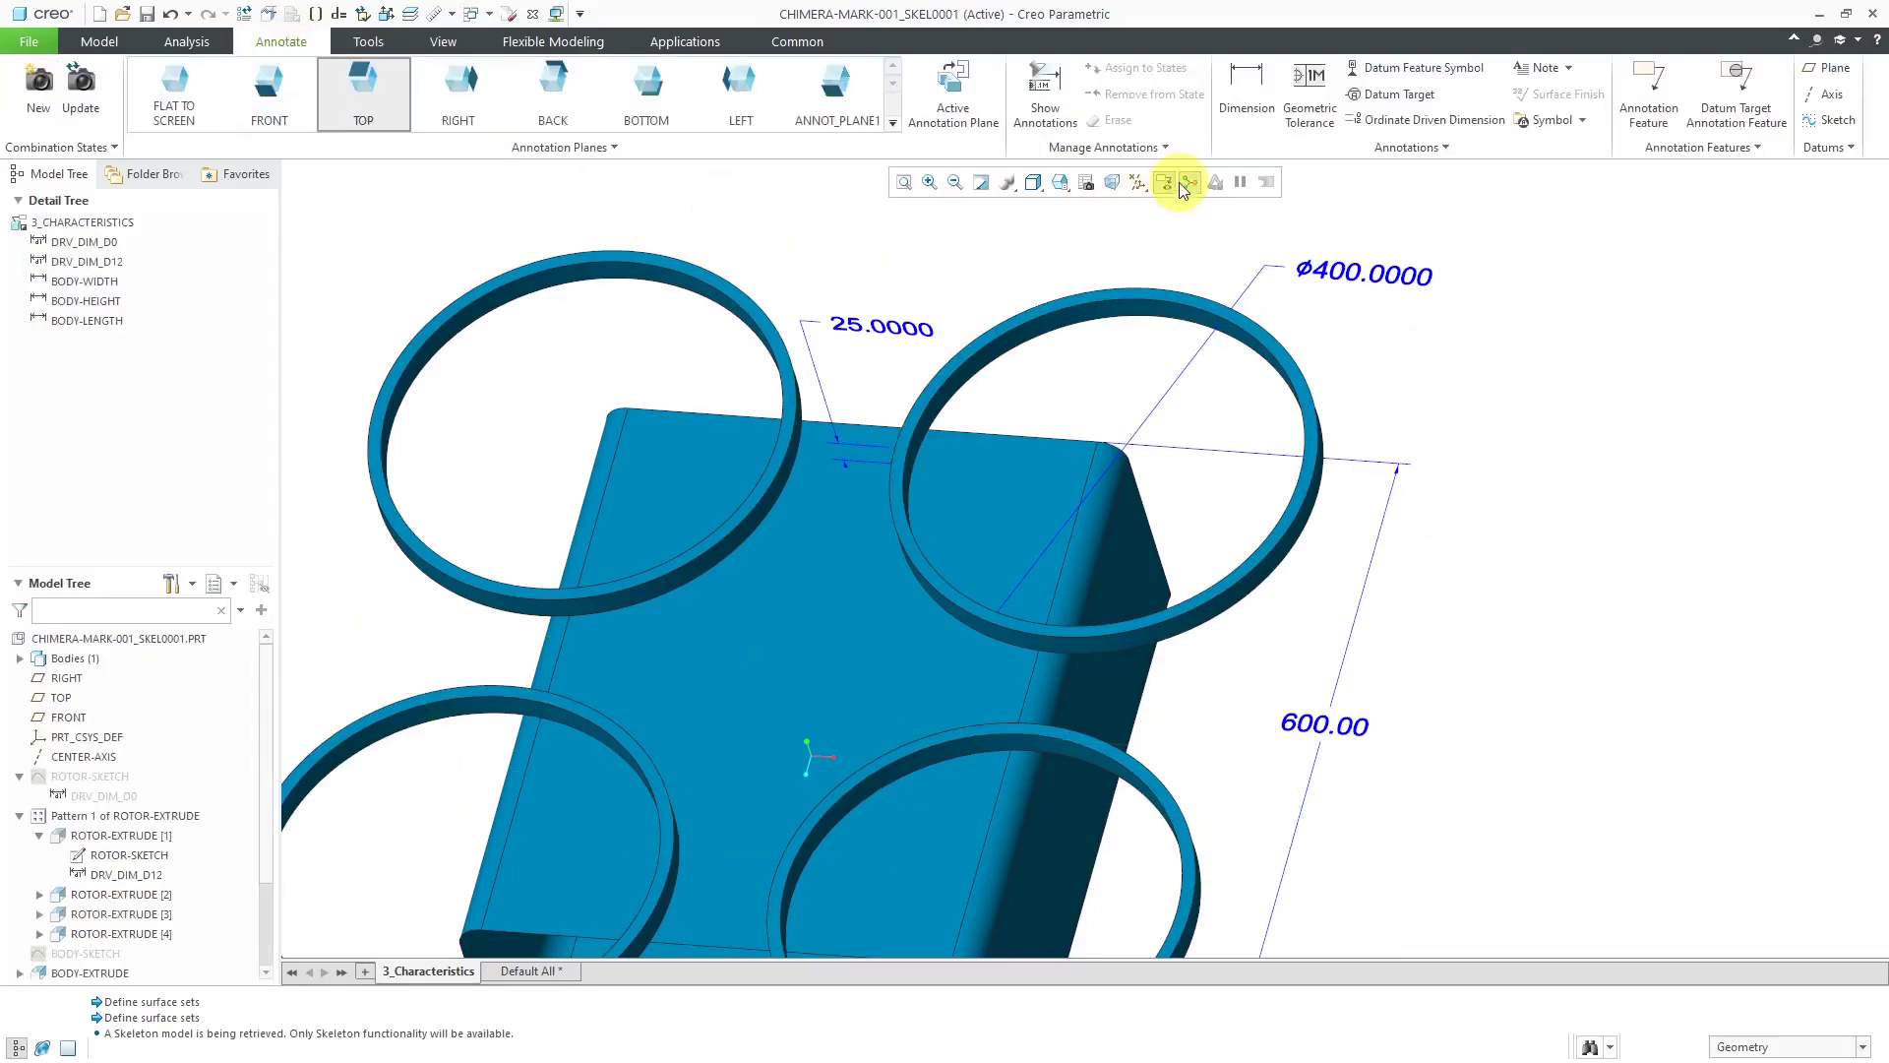
pyautogui.click(1245, 94)
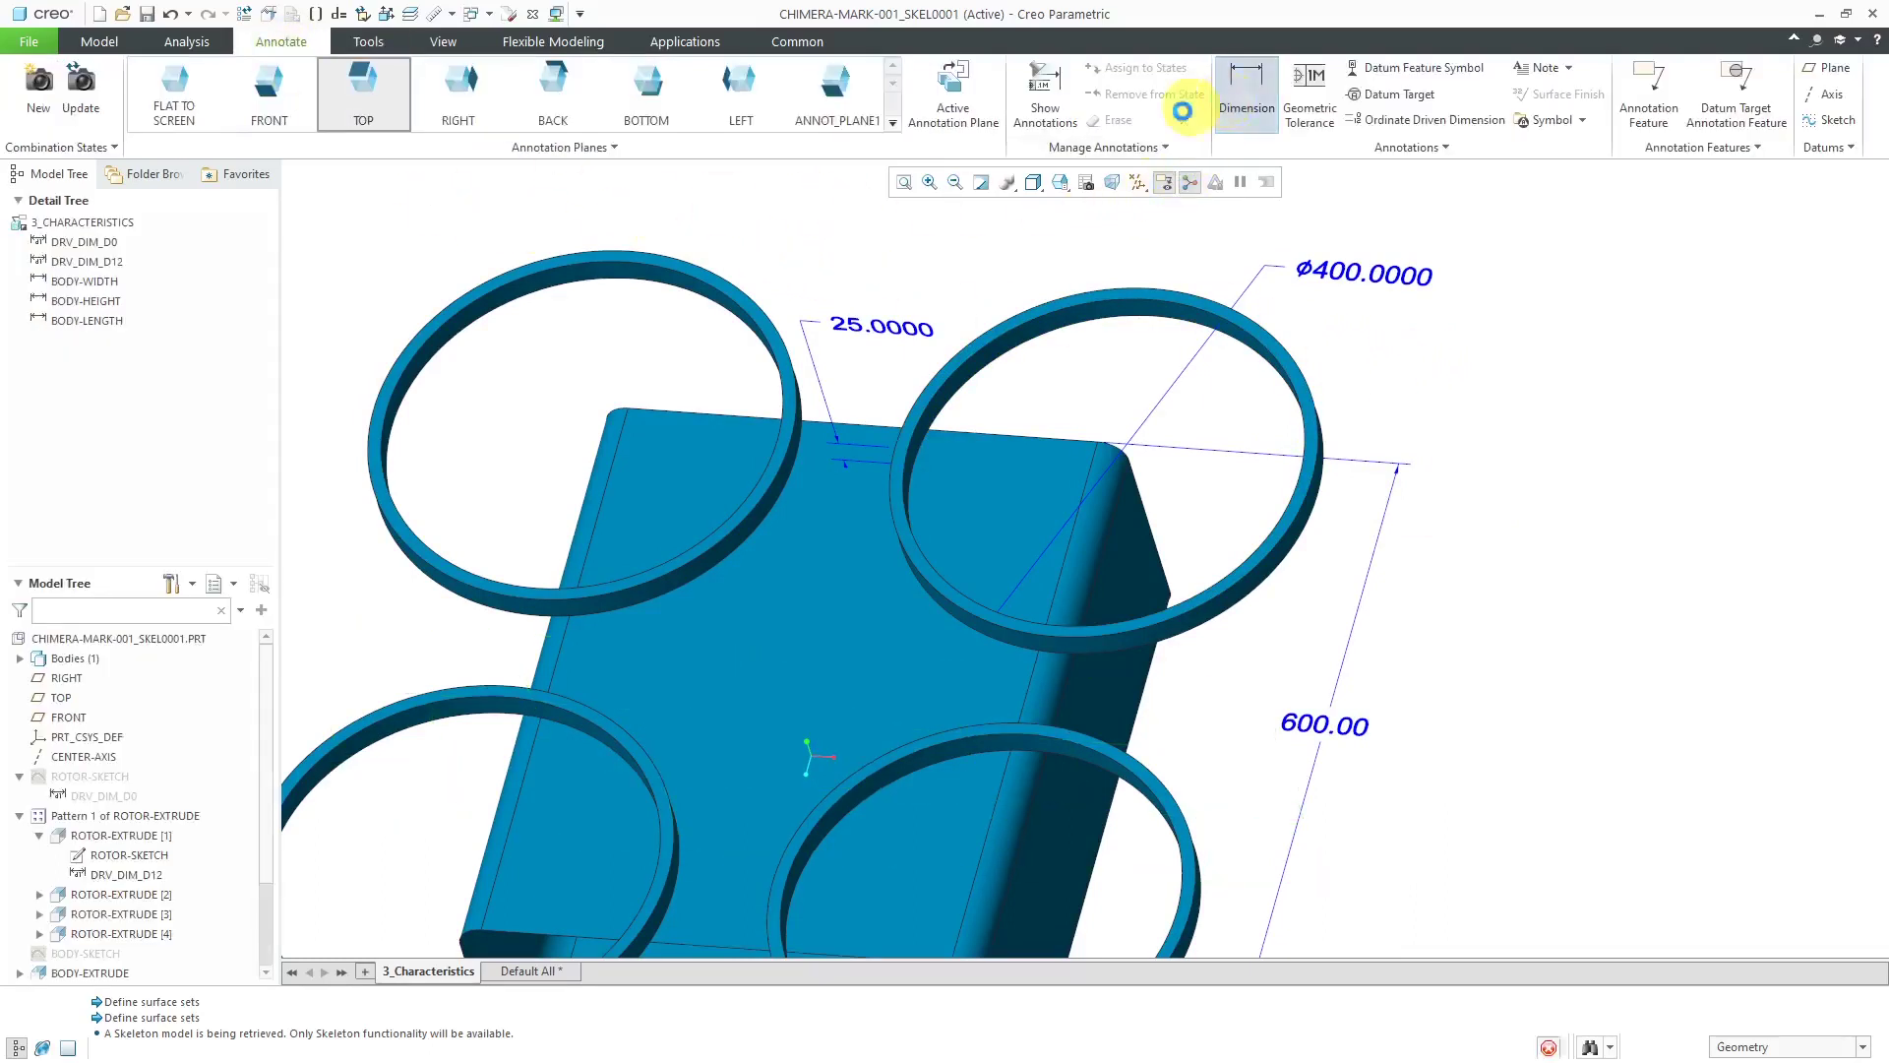
pyautogui.click(1078, 289)
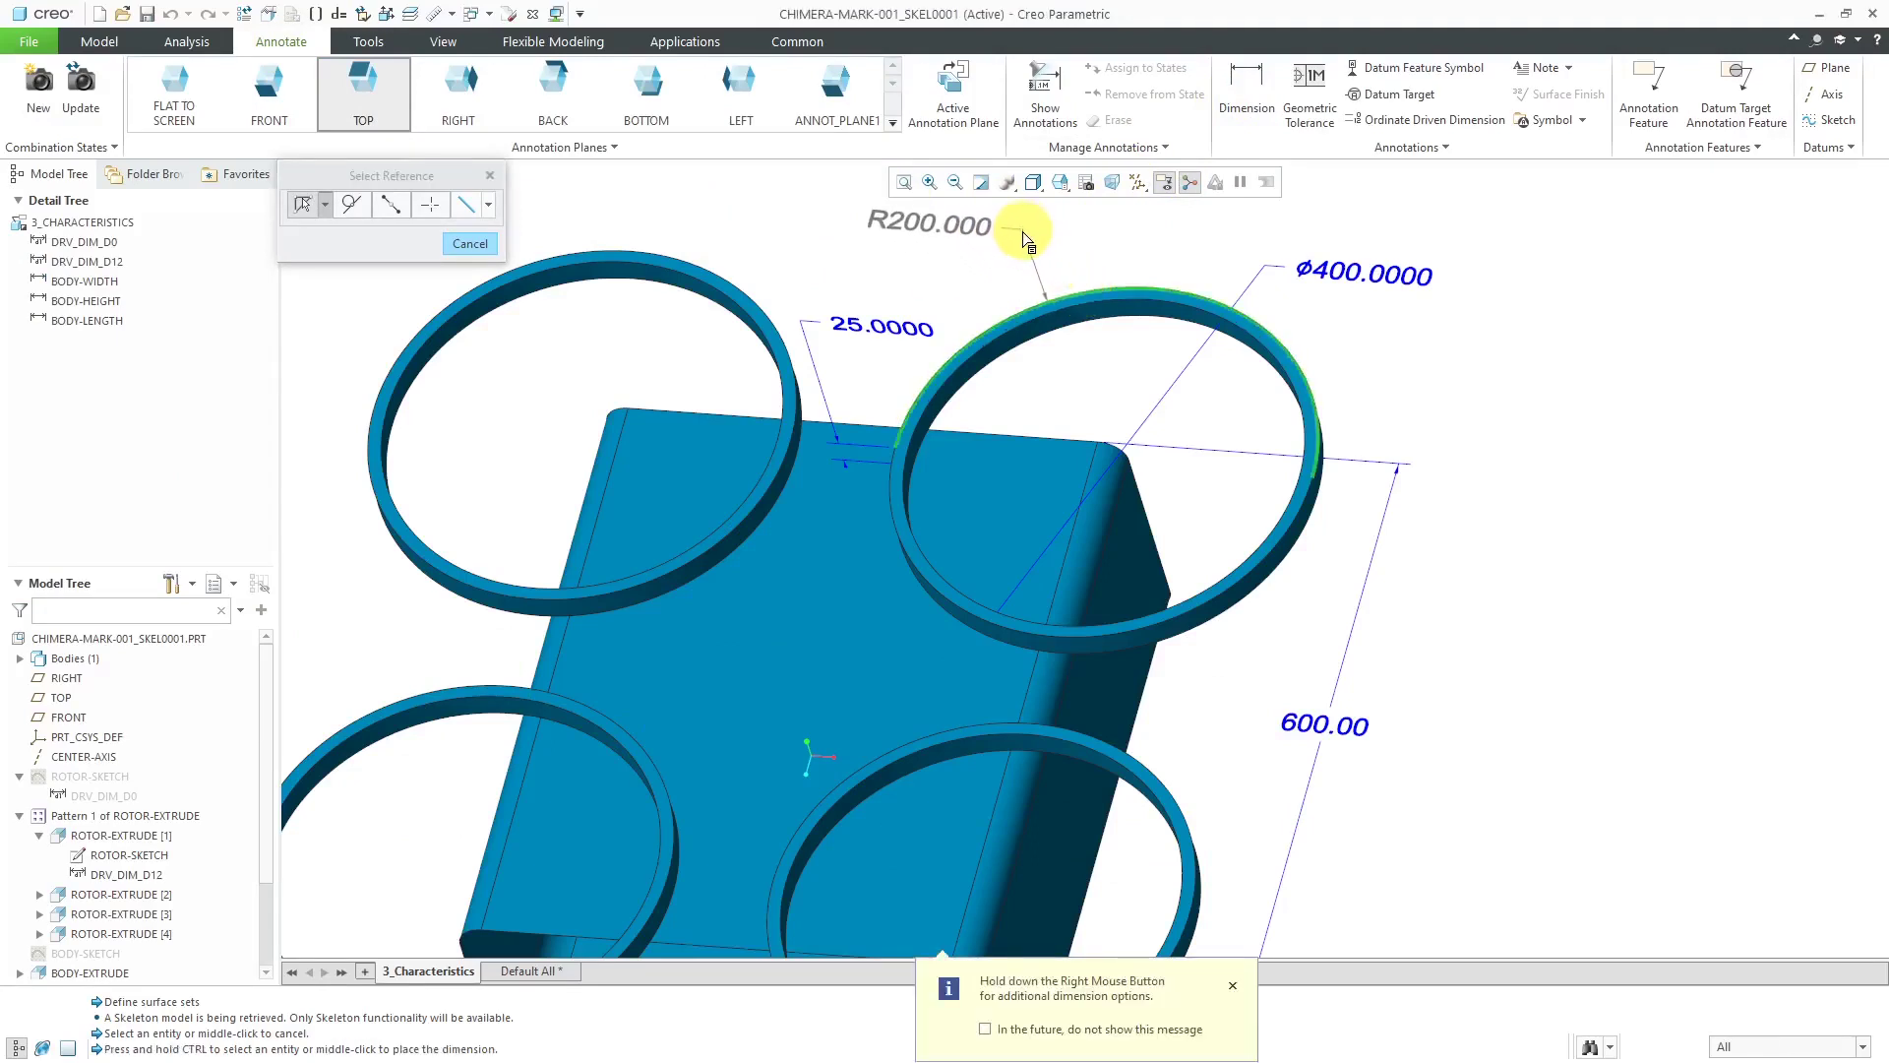
pyautogui.rightClick(1034, 235)
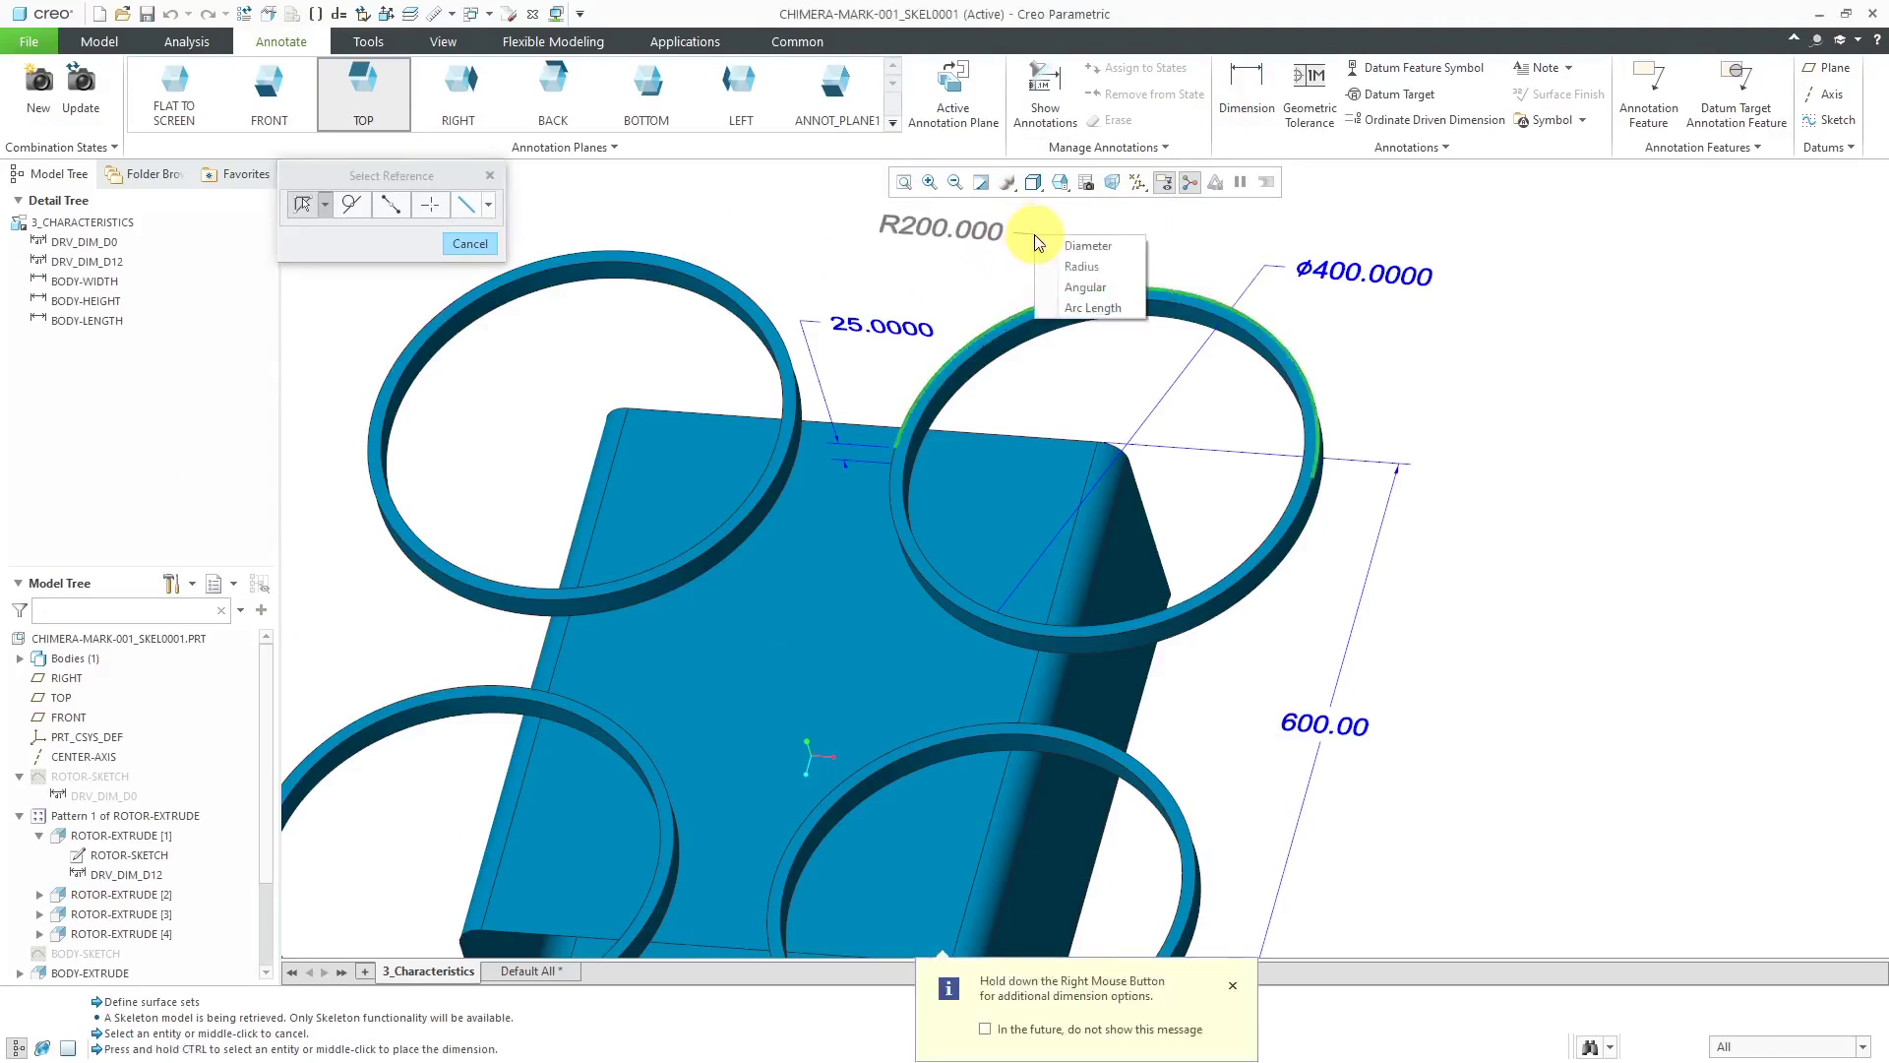
pyautogui.click(1086, 247)
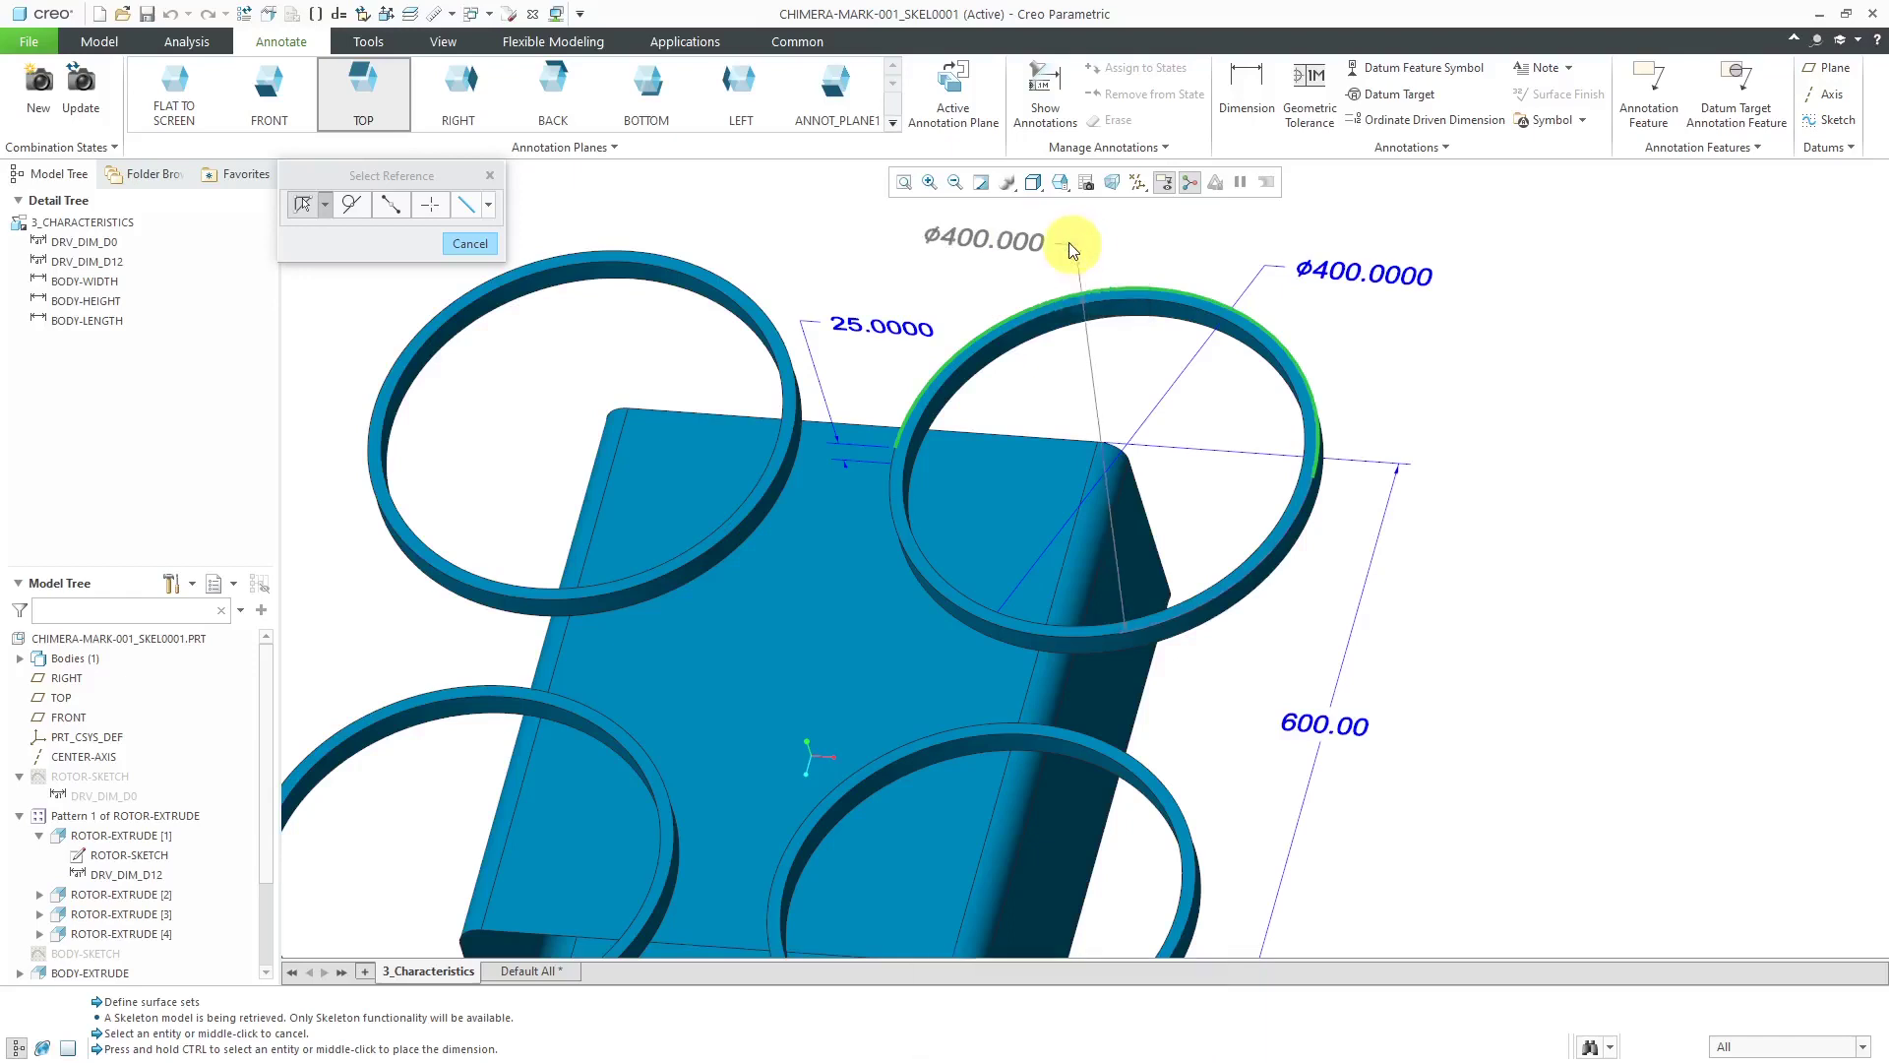
pyautogui.middleClick(1024, 232)
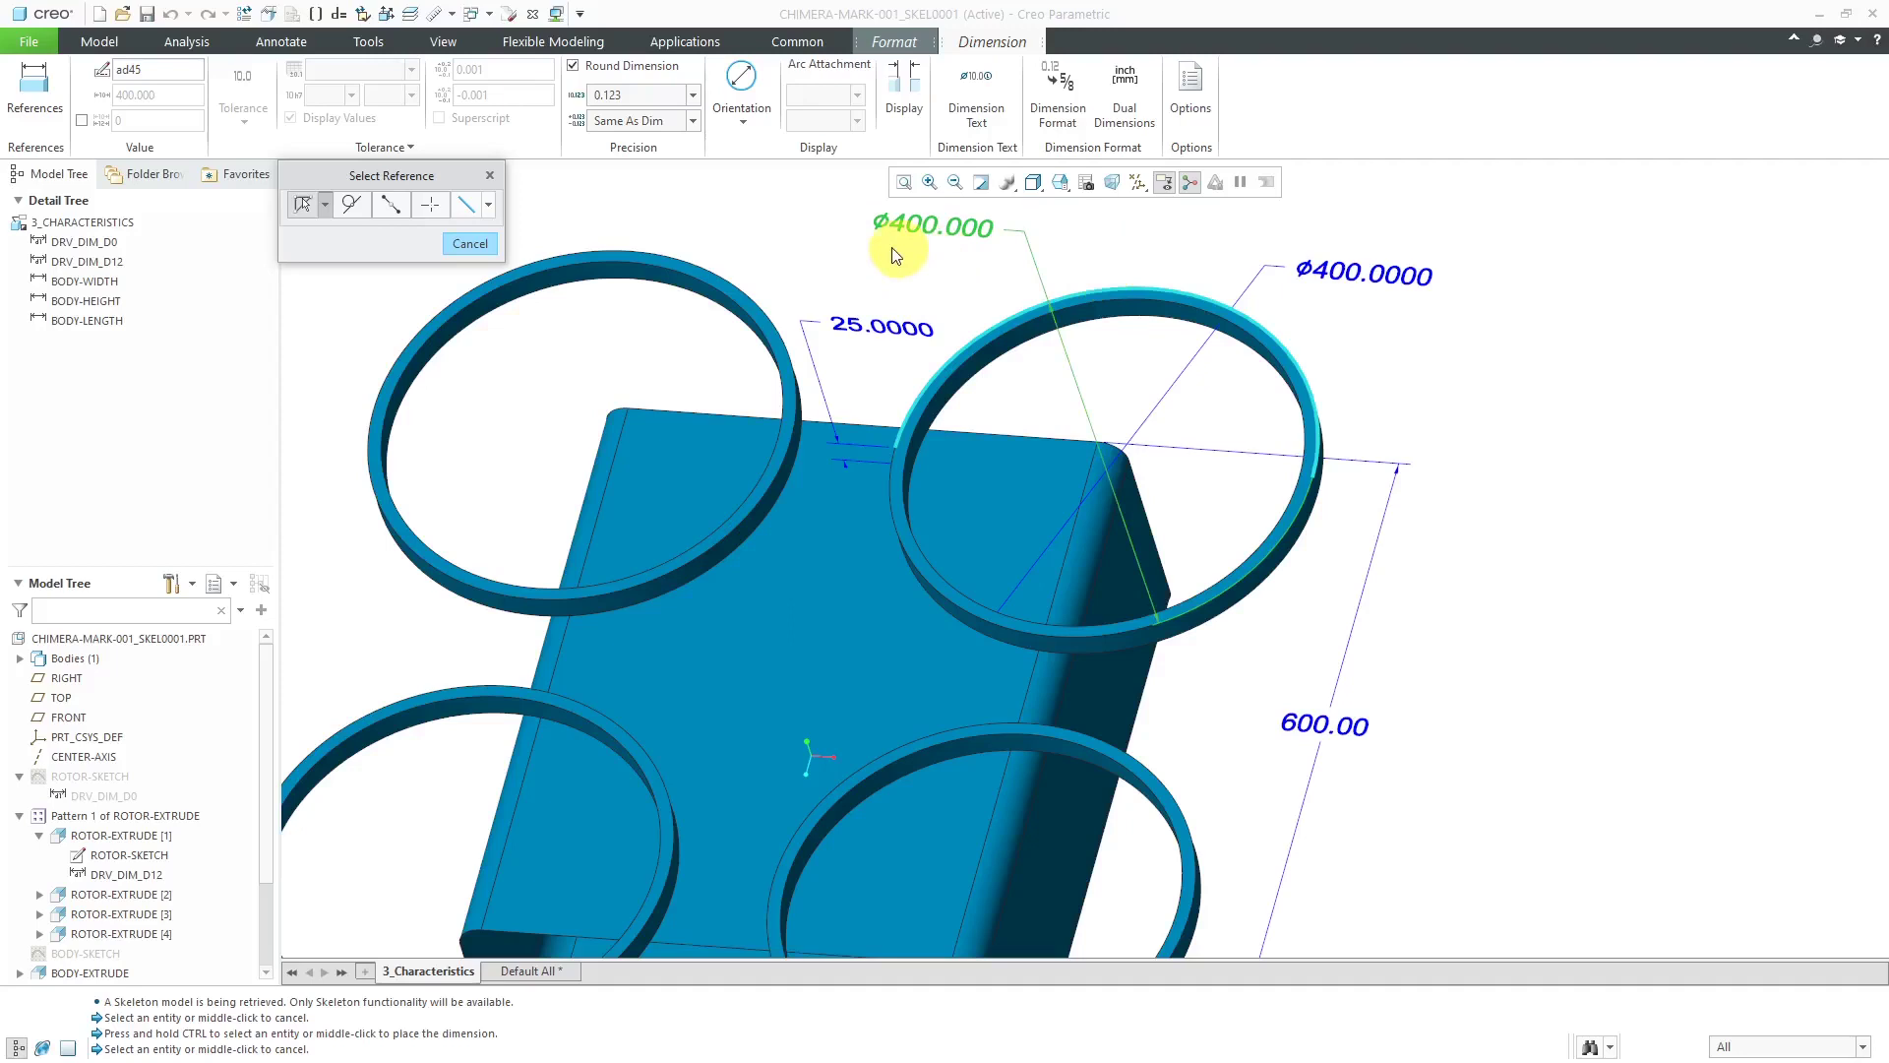
# Append the text DRIVEN to the new diameter dimension's value and finish dimensioning
pyautogui.click(1004, 126)
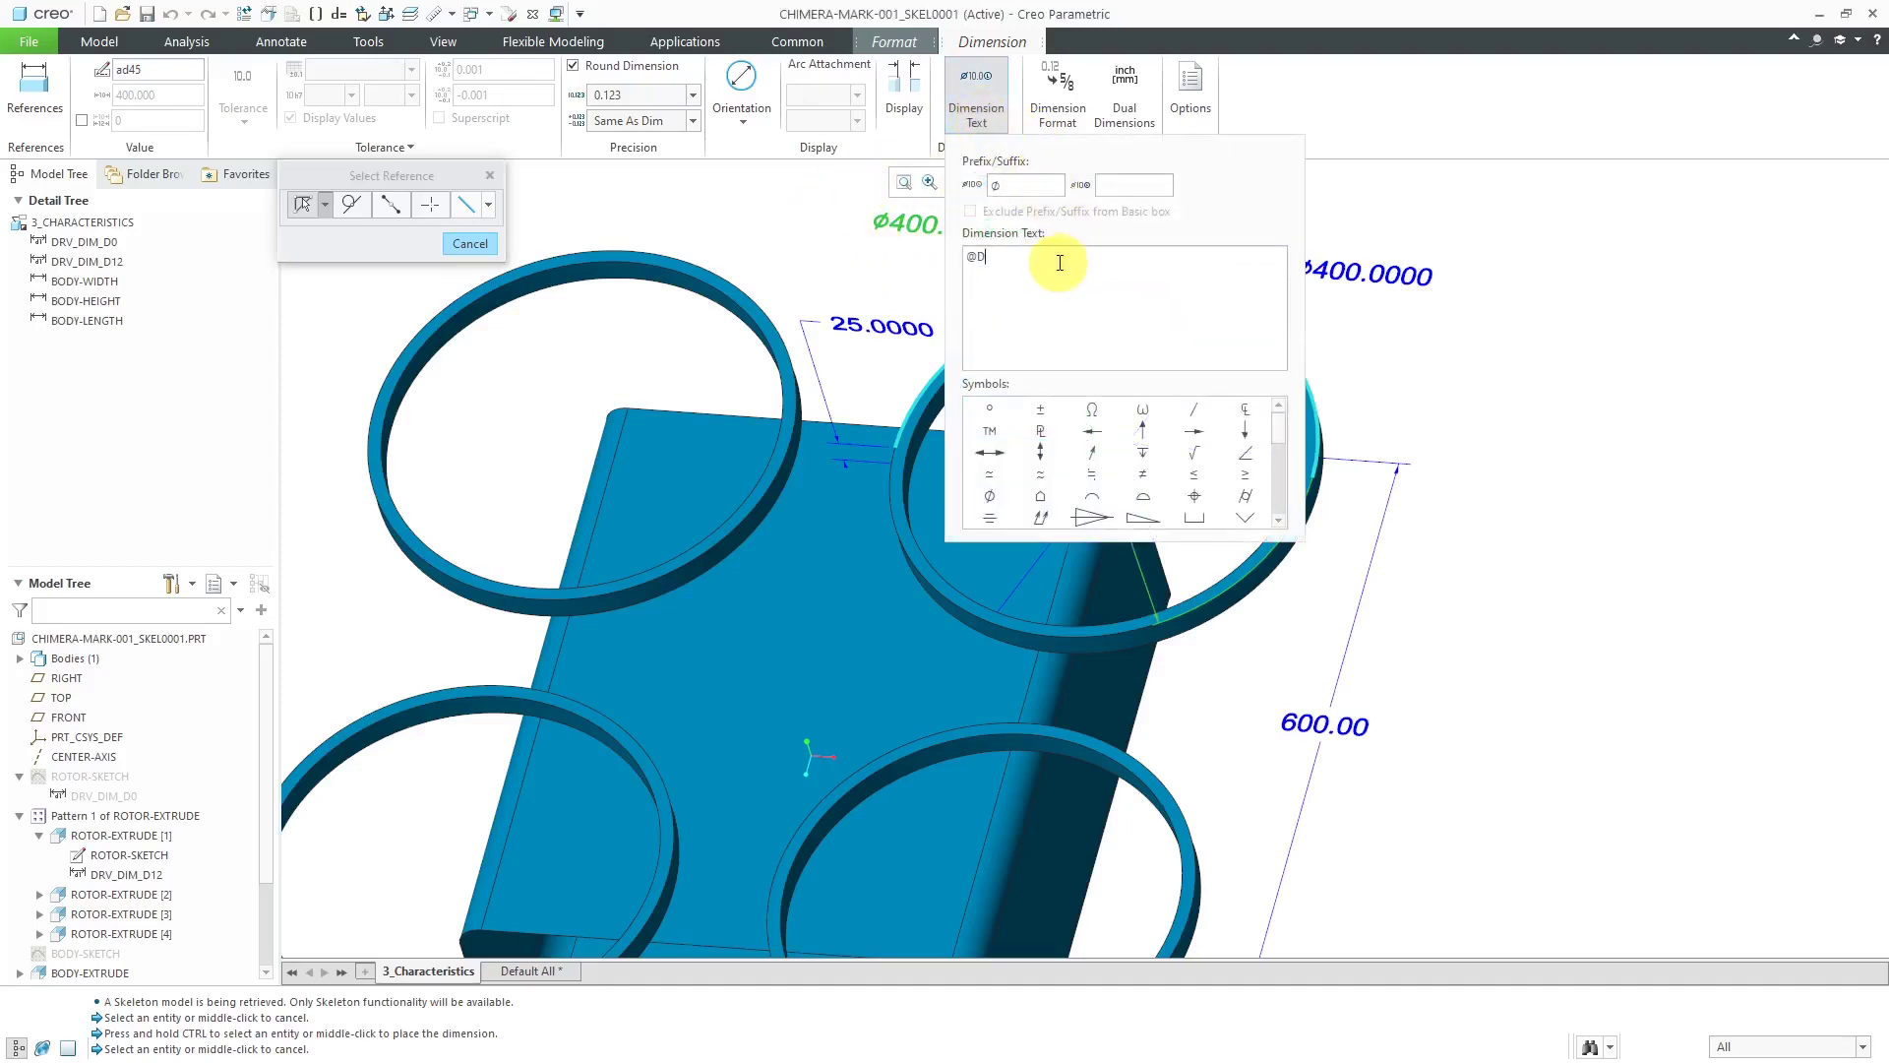
pyautogui.write('DRIVEN')
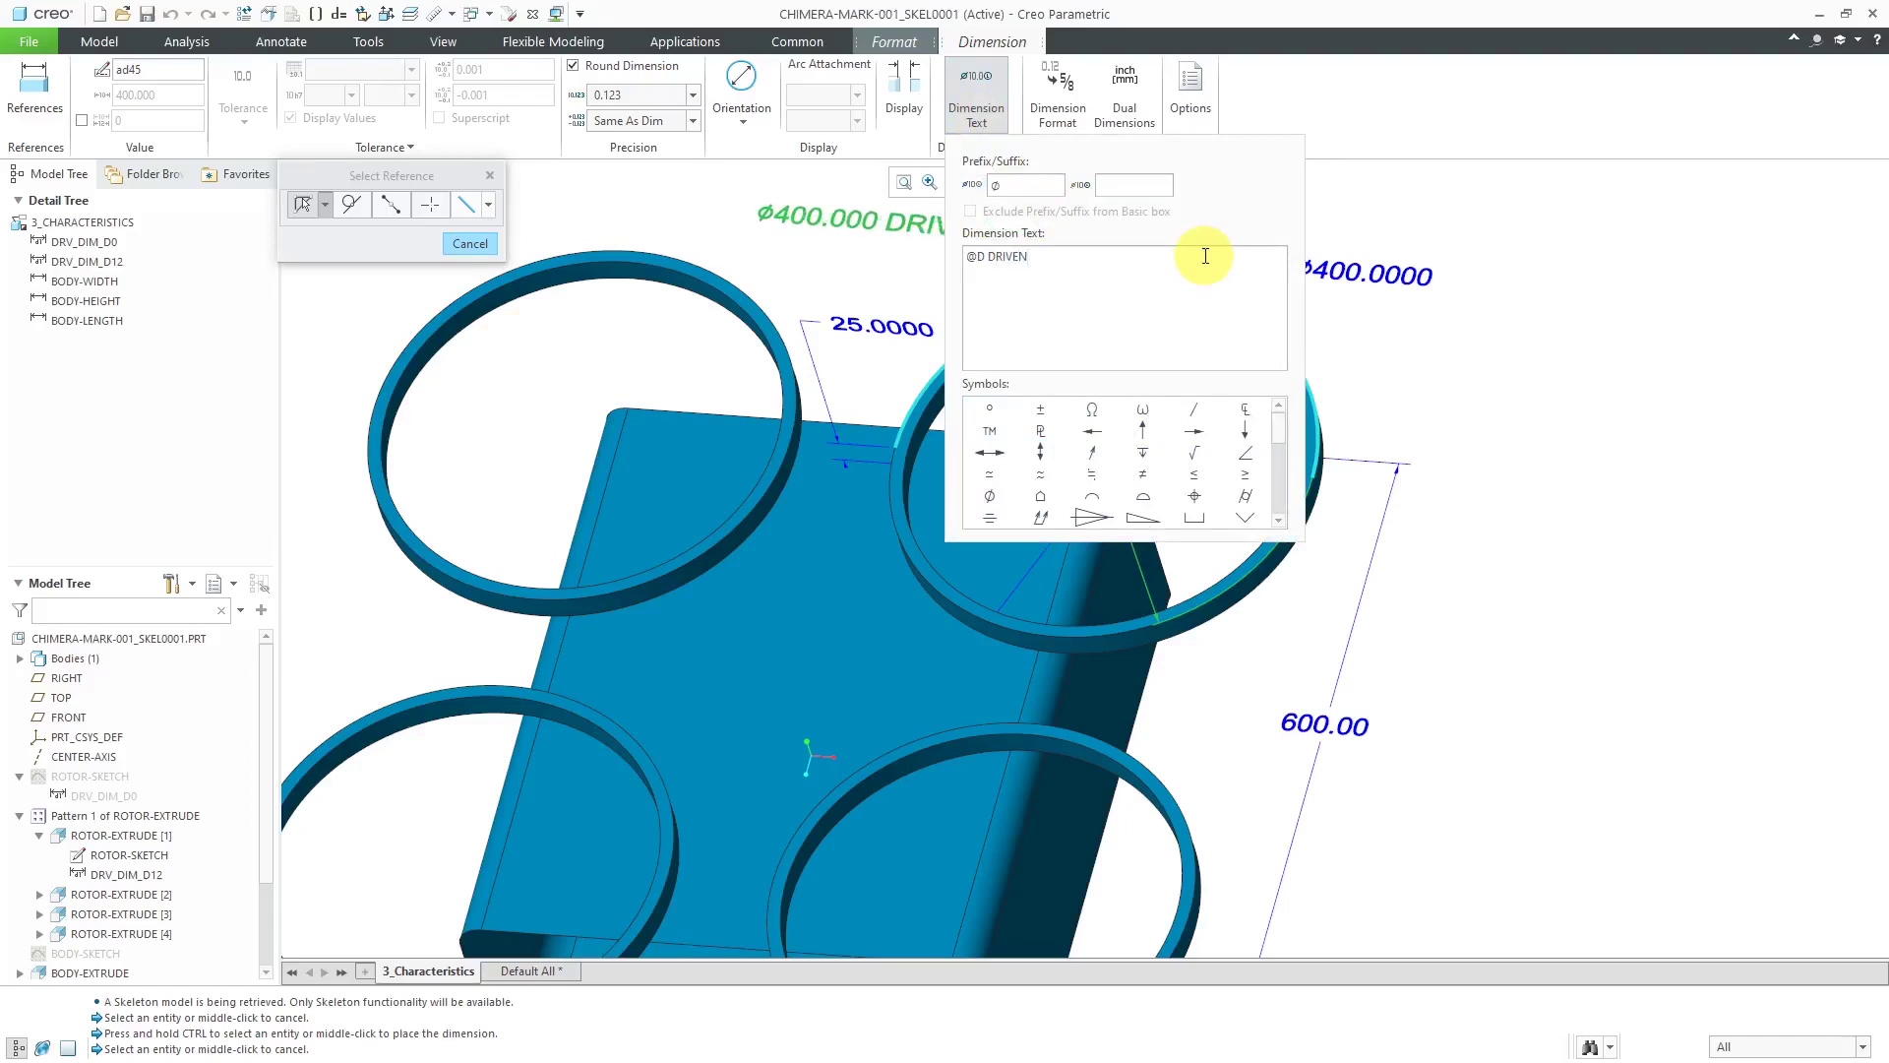
pyautogui.middleClick(1420, 225)
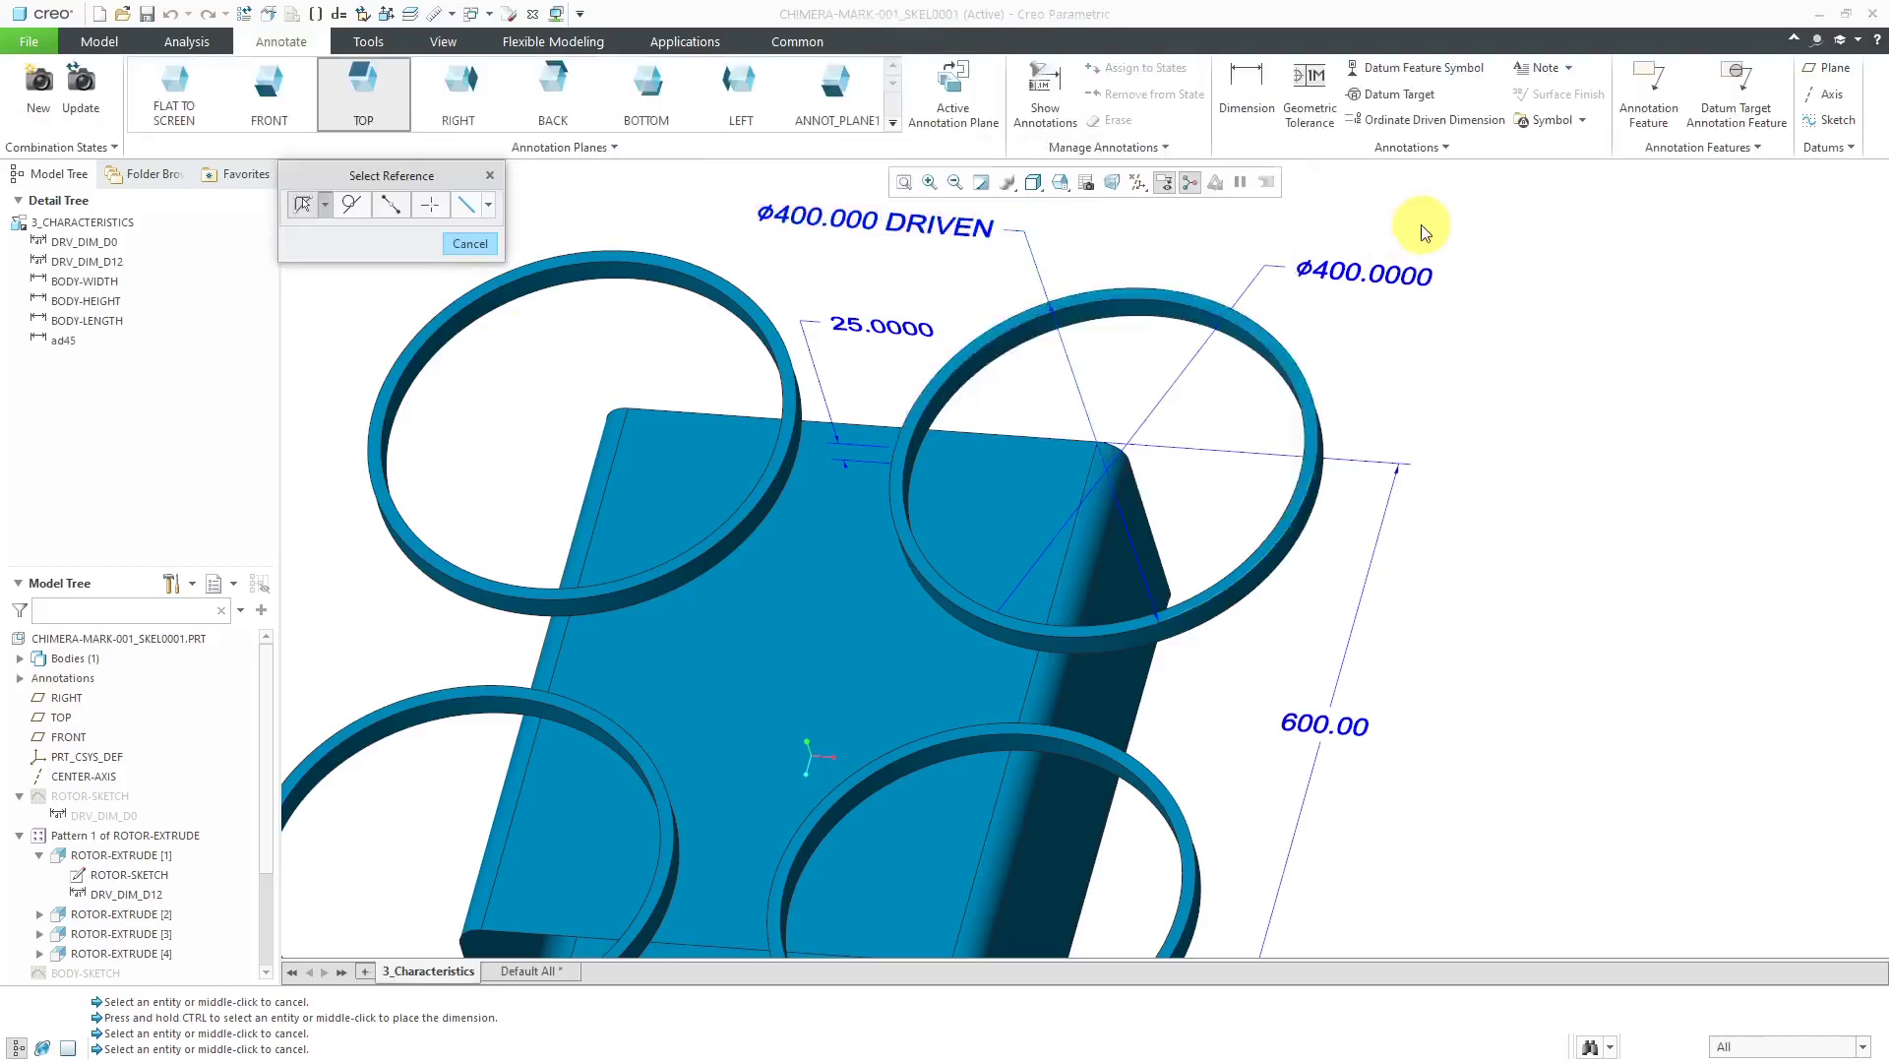
pyautogui.middleClick(1515, 383)
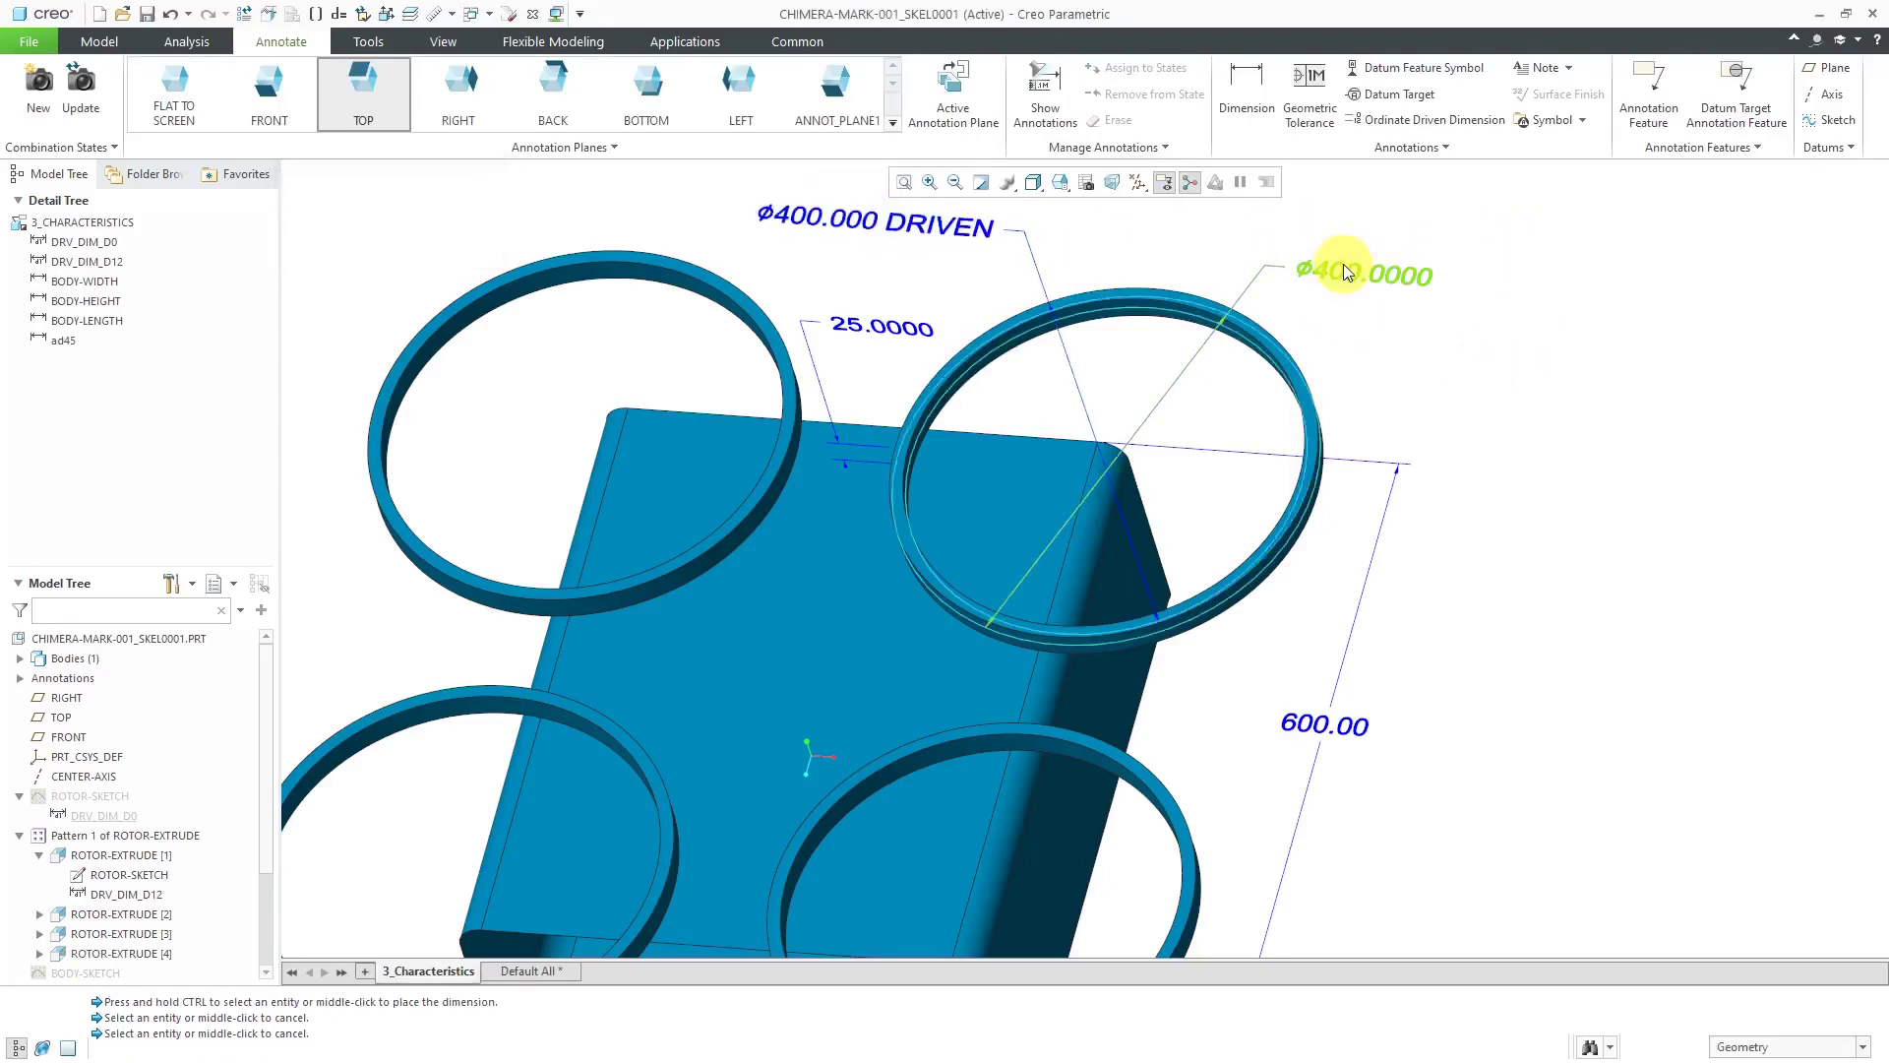
# Toggle the dimensions to symbolic names and back to values, and examine the driven diameter dimension listed under Annotations
pyautogui.click(351, 39)
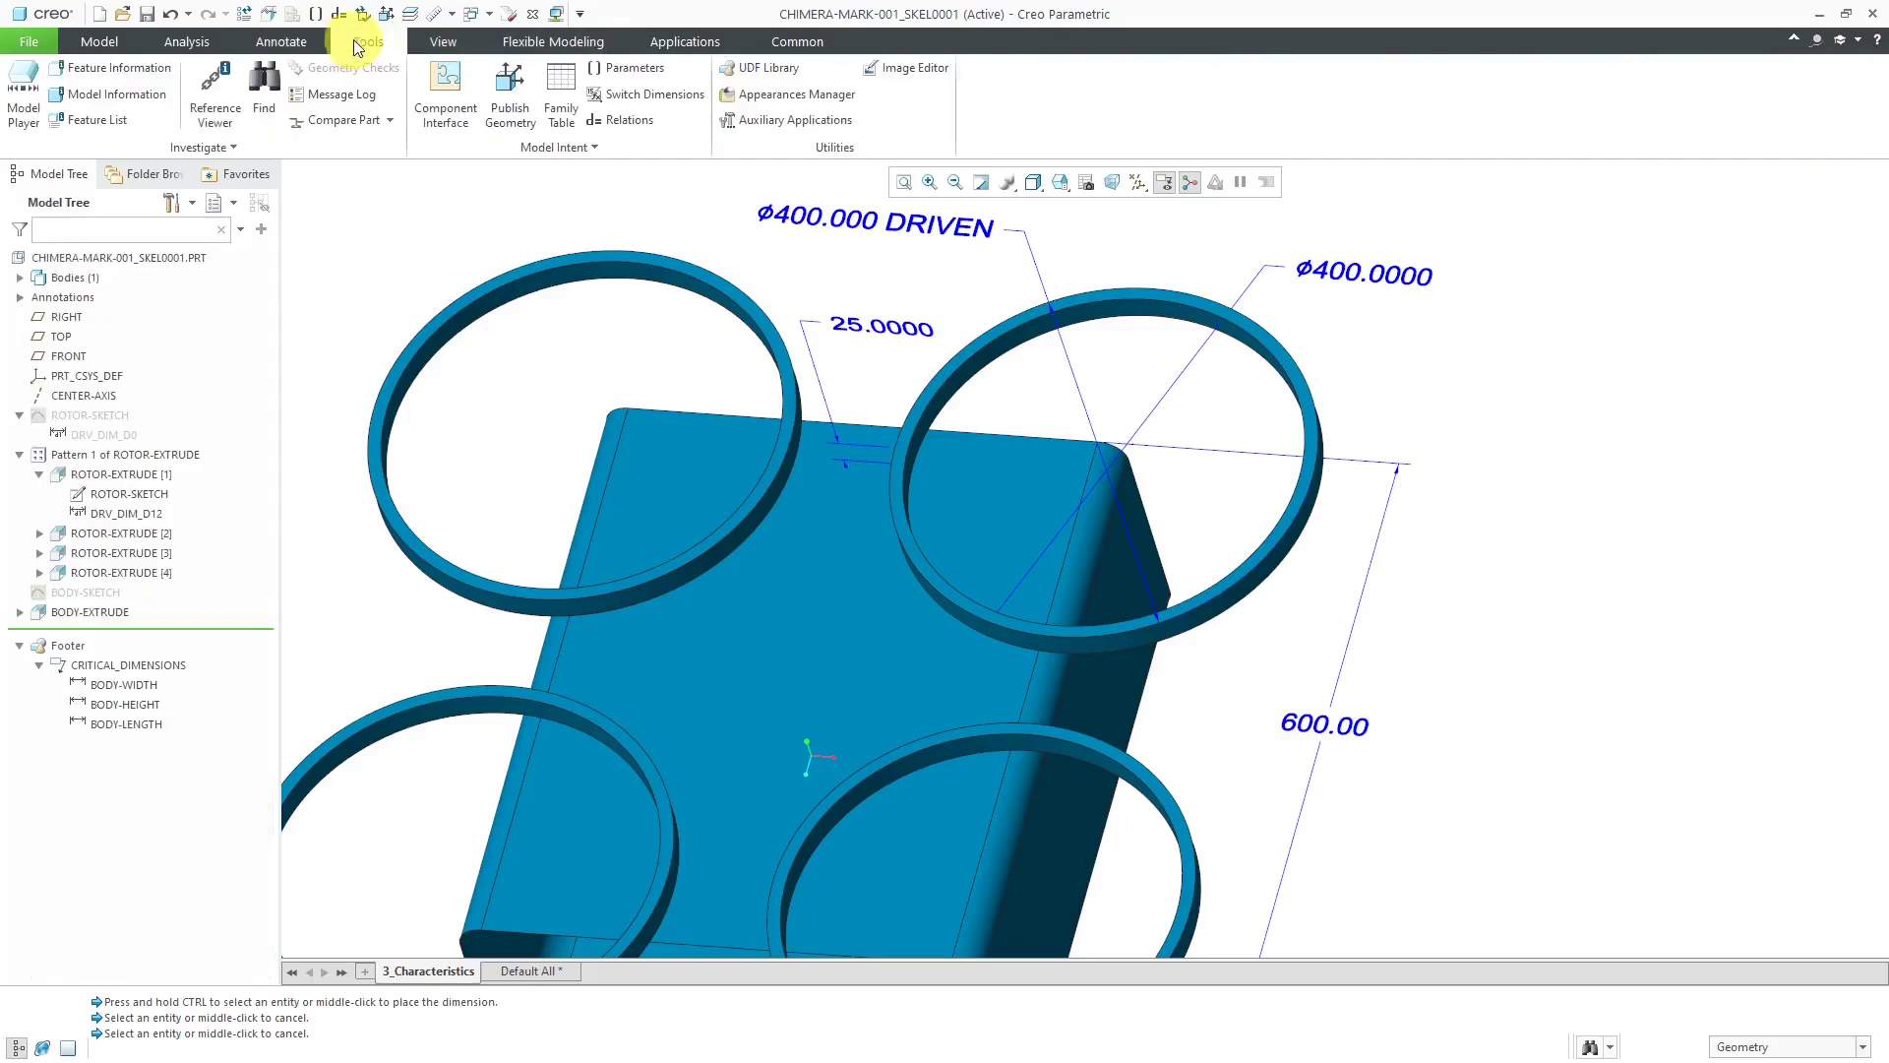
pyautogui.click(620, 95)
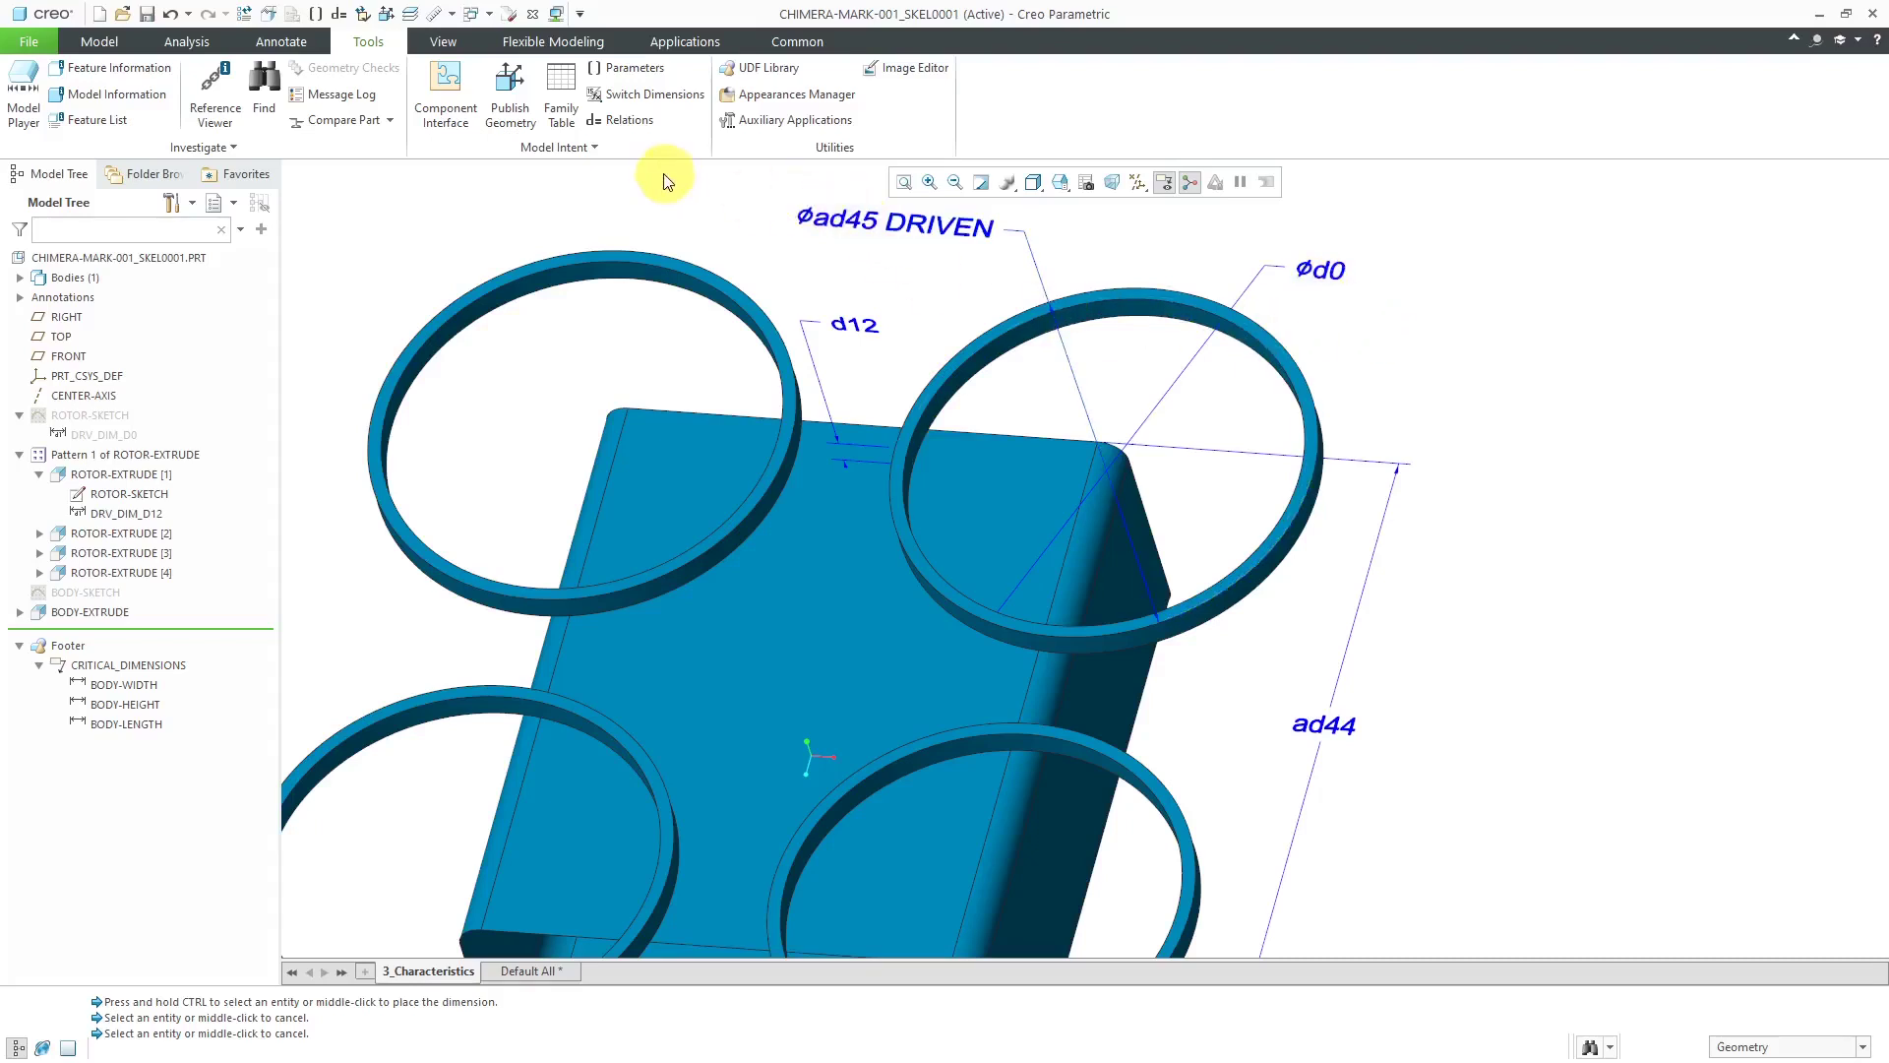
pyautogui.click(651, 96)
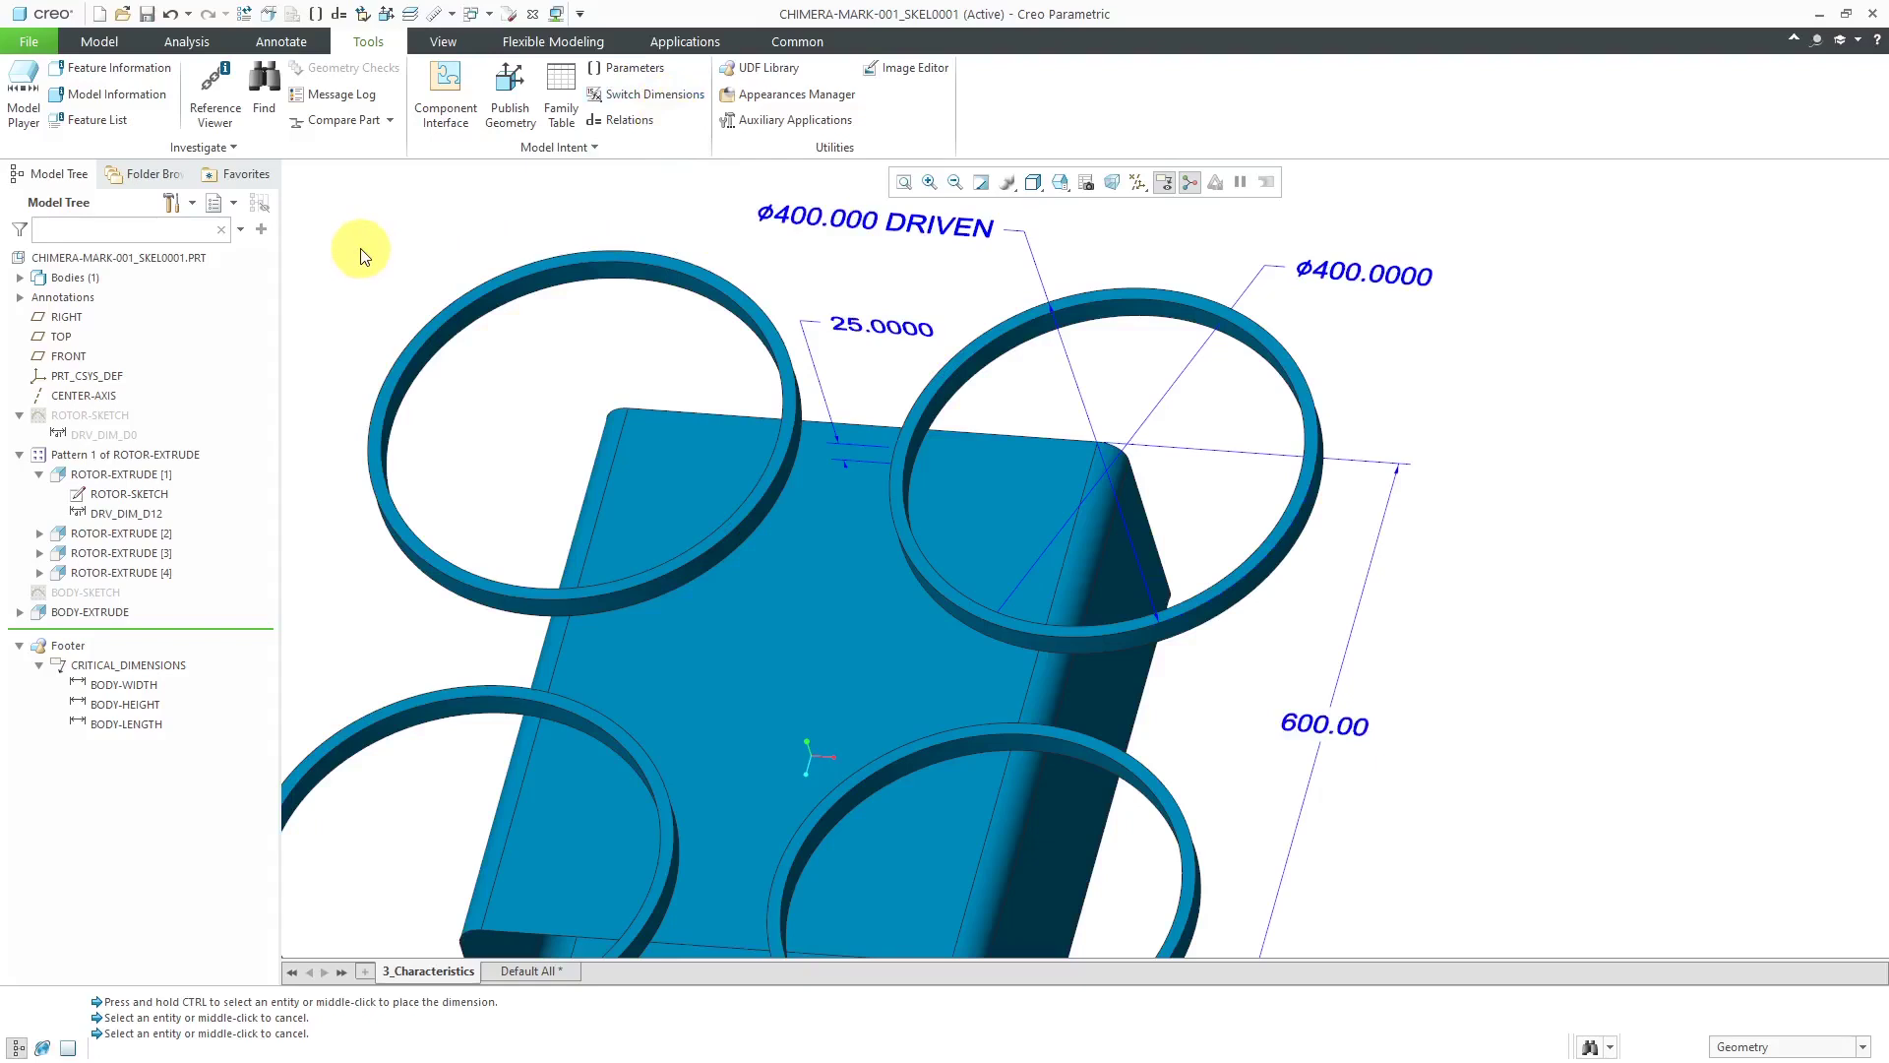
pyautogui.click(20, 297)
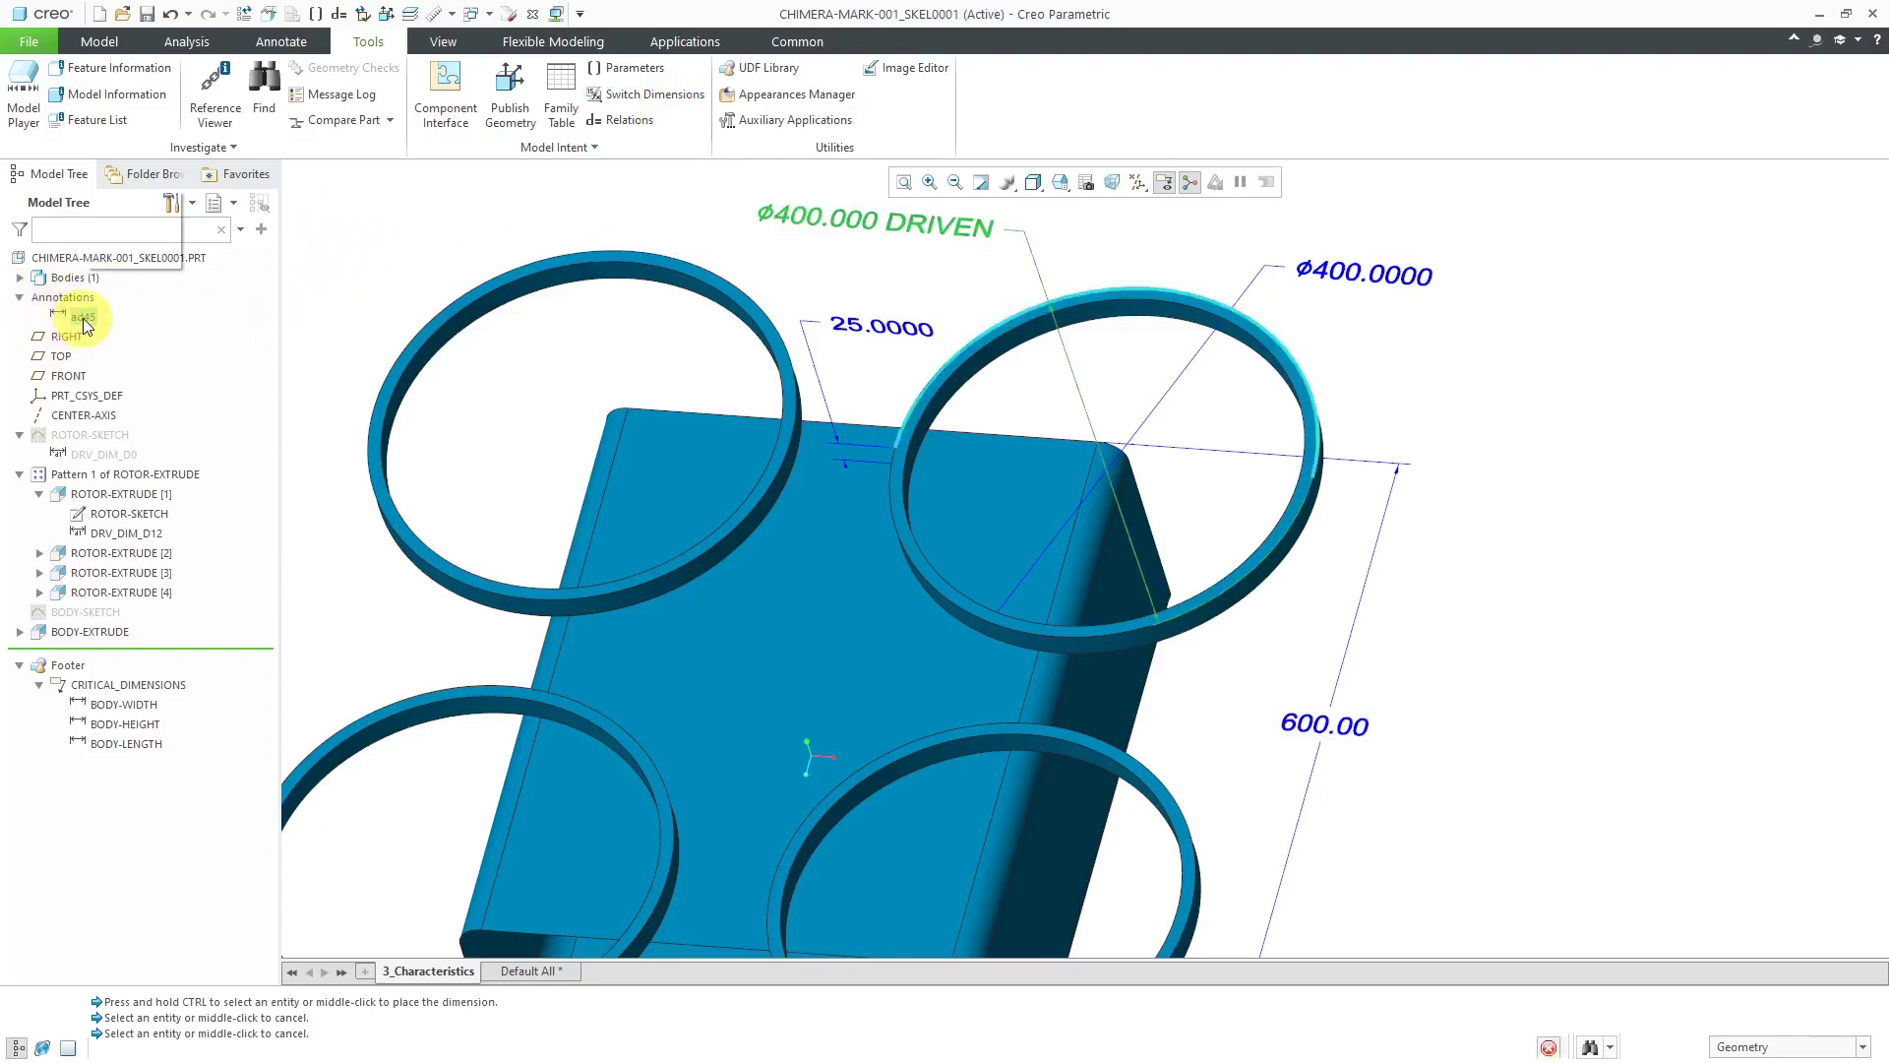
pyautogui.click(83, 316)
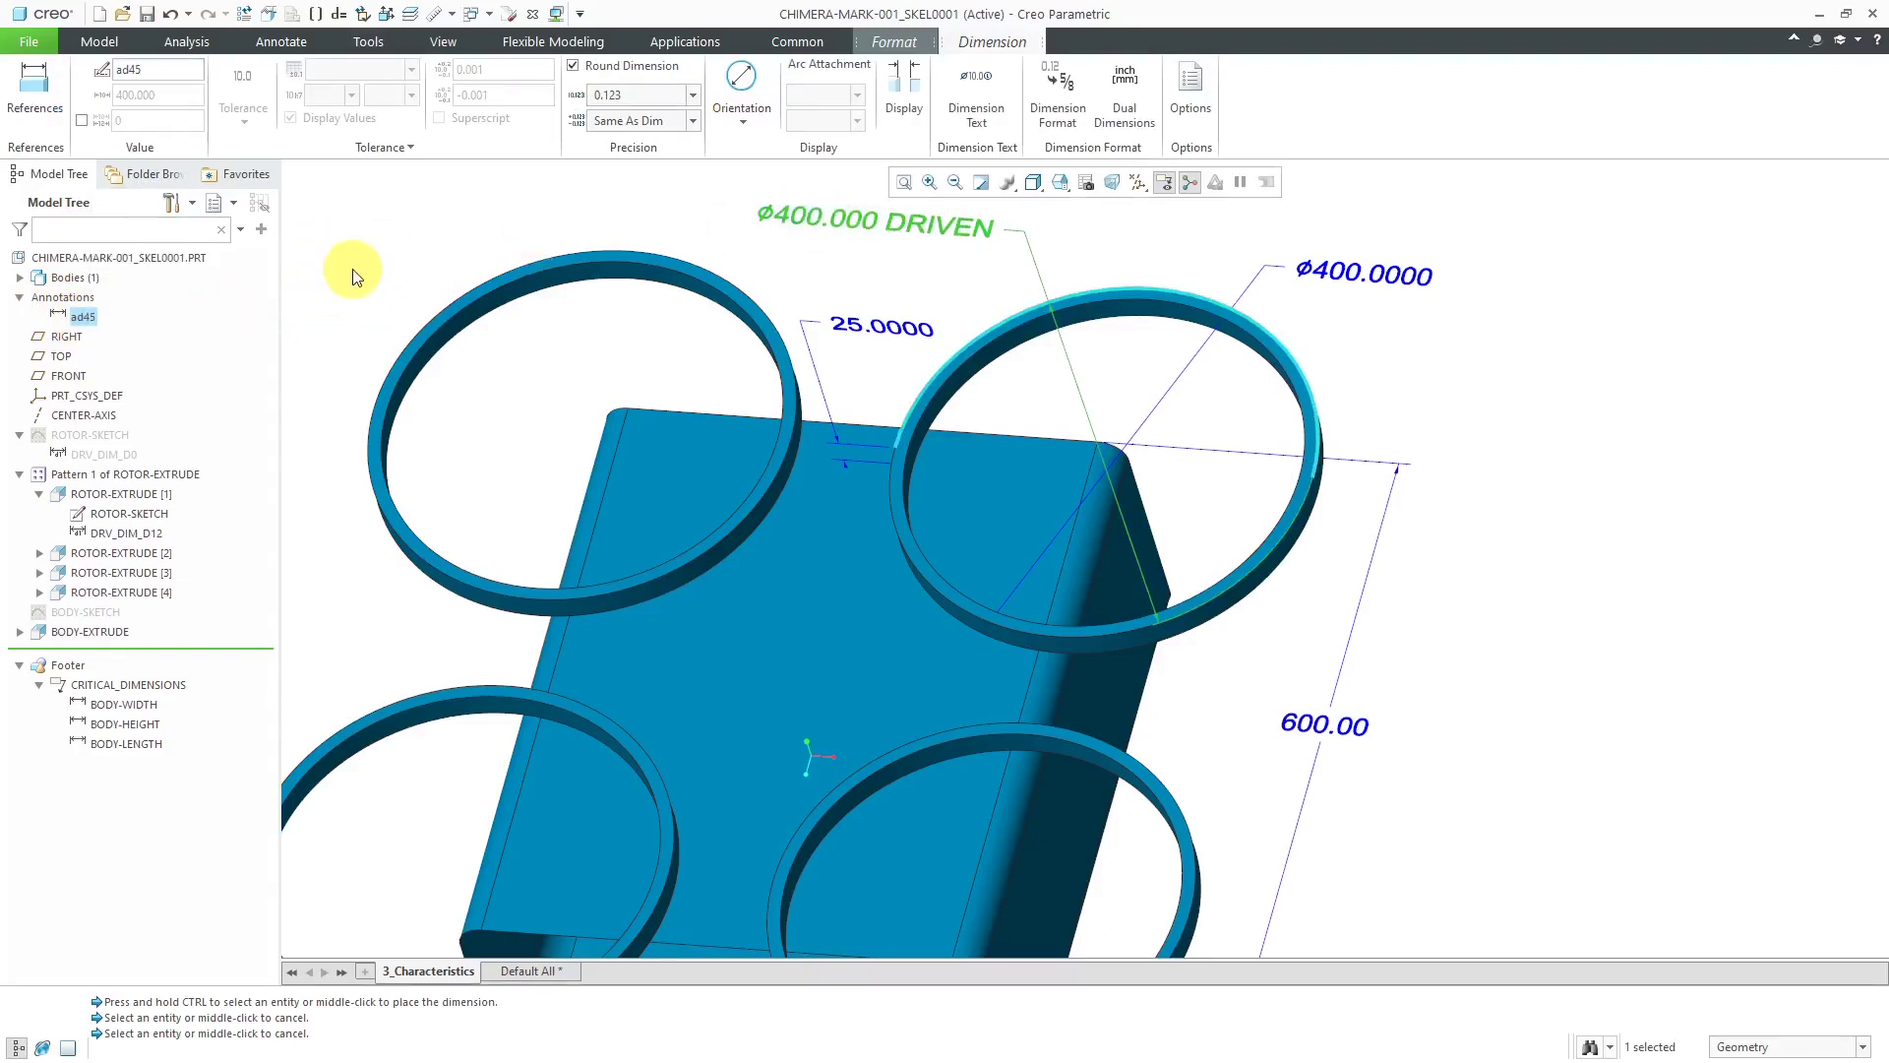
pyautogui.click(355, 276)
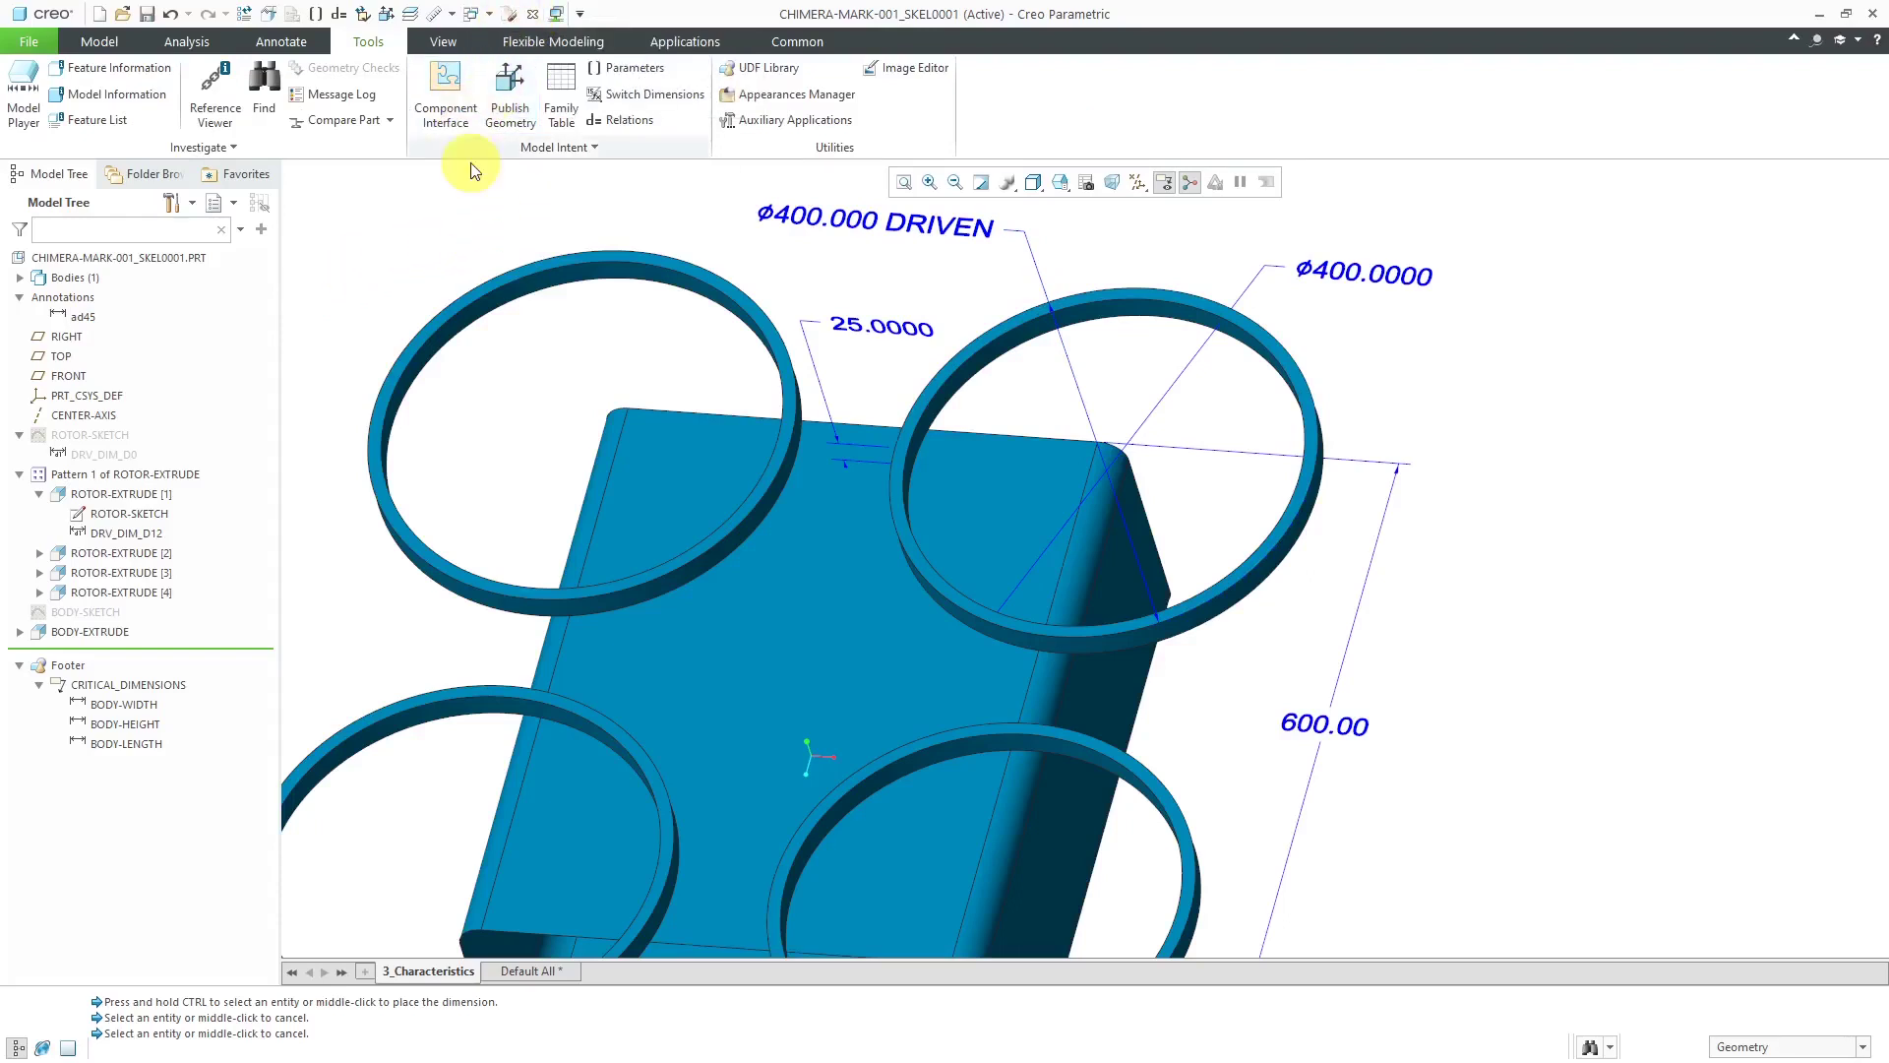
# Start a Publish Geometry feature and add the dimensioned rotor ring's quilt as its surface set
pyautogui.scroll(2, 973, 442)
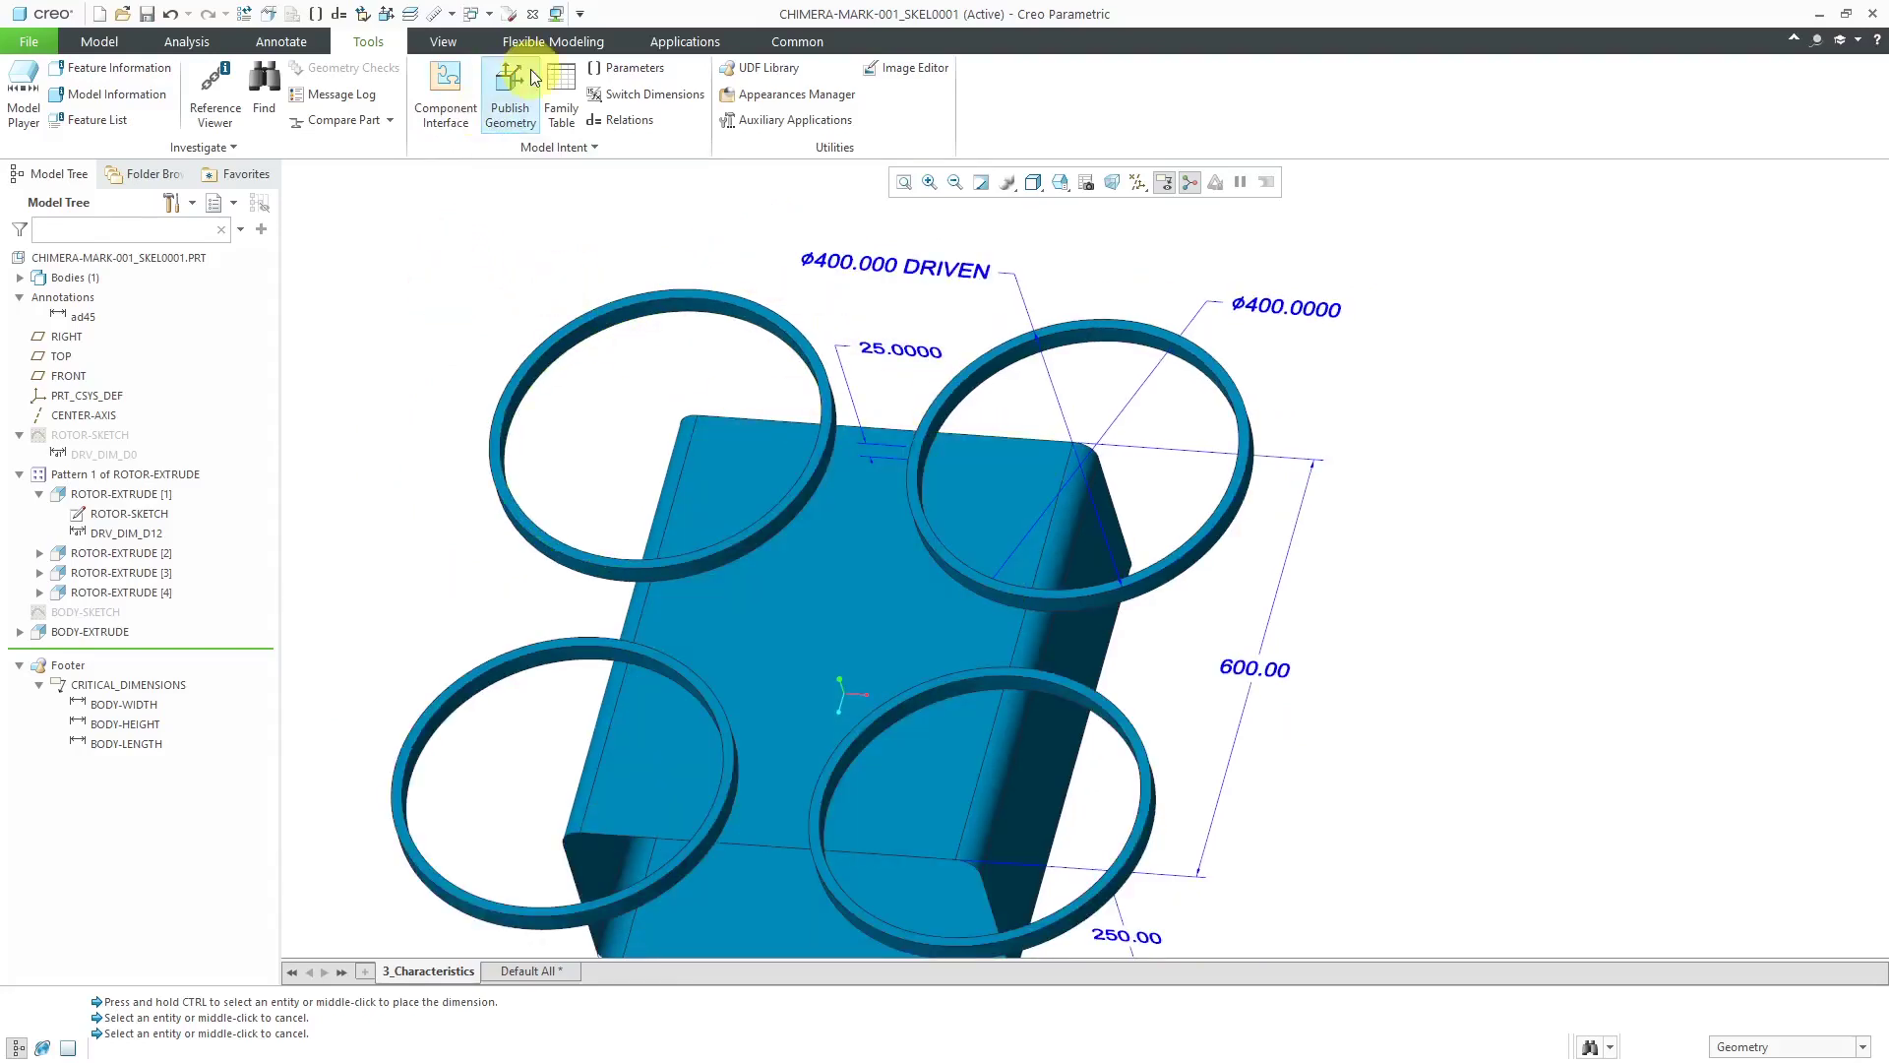
pyautogui.click(518, 98)
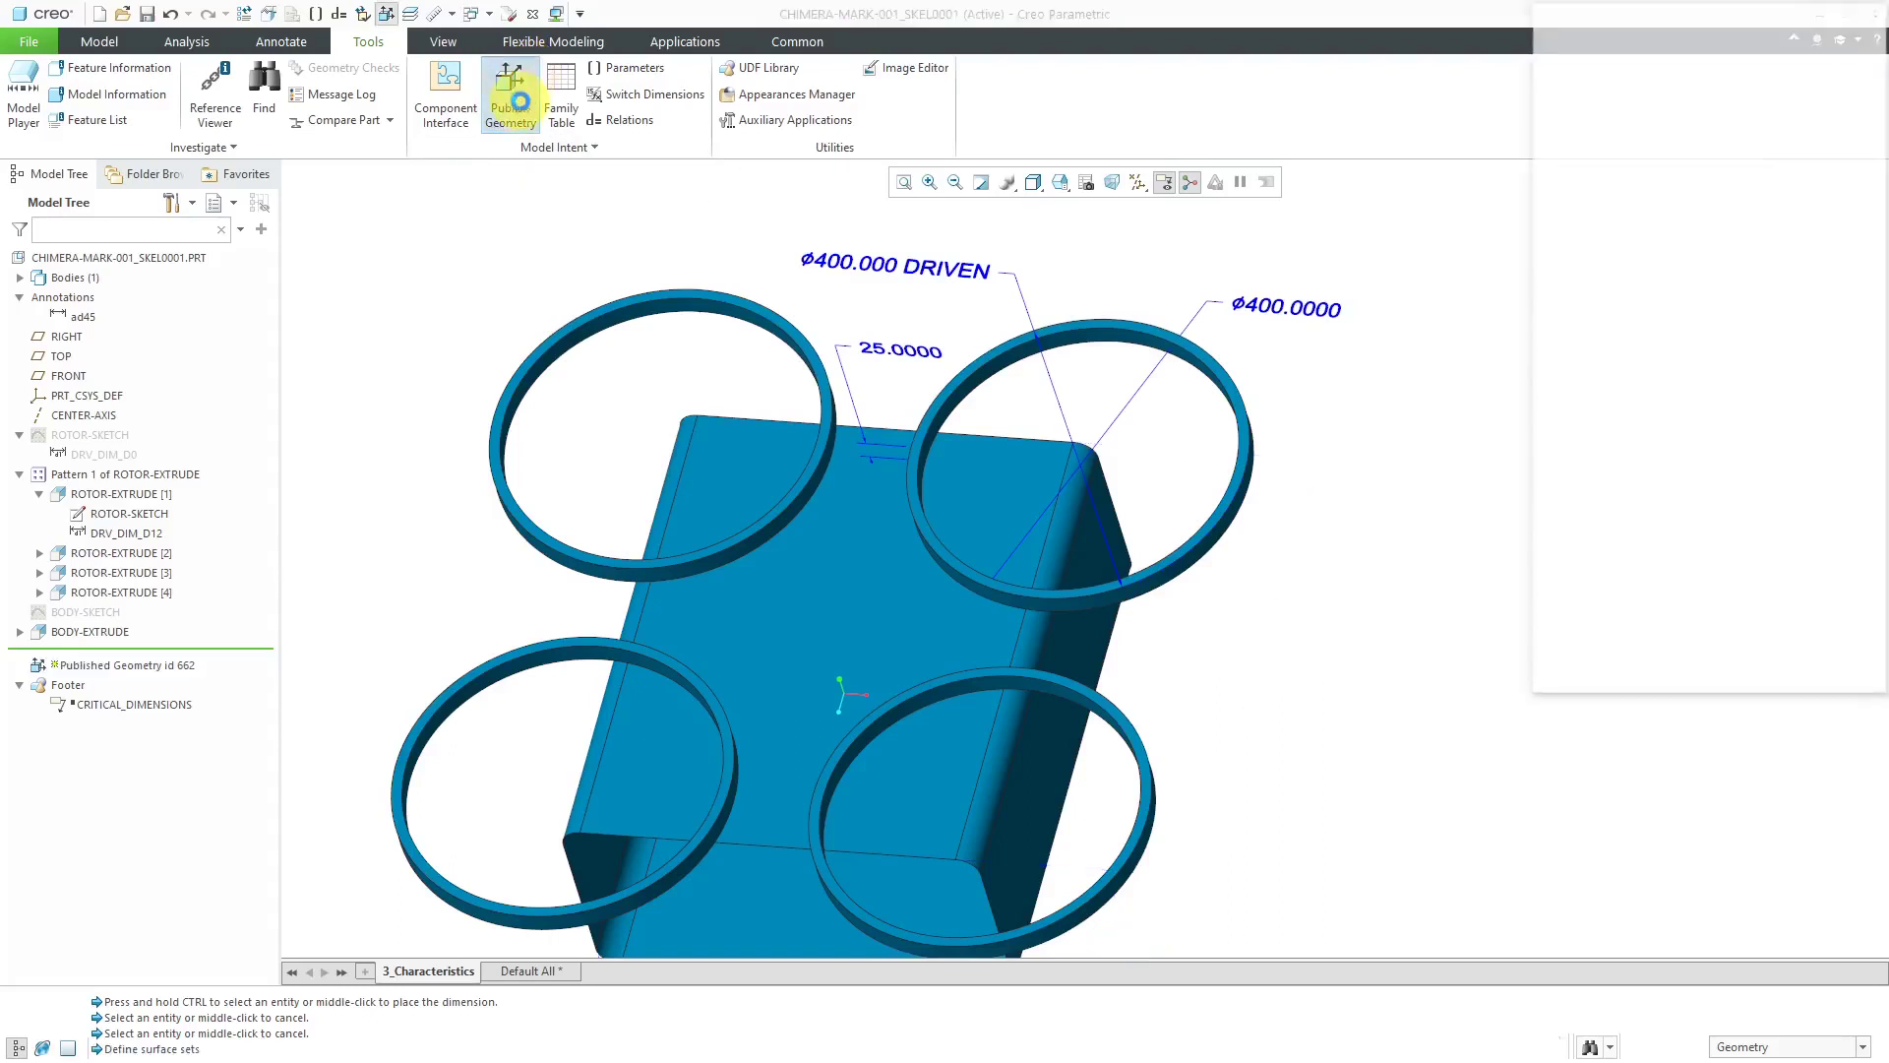
pyautogui.scroll(5, 1287, 388)
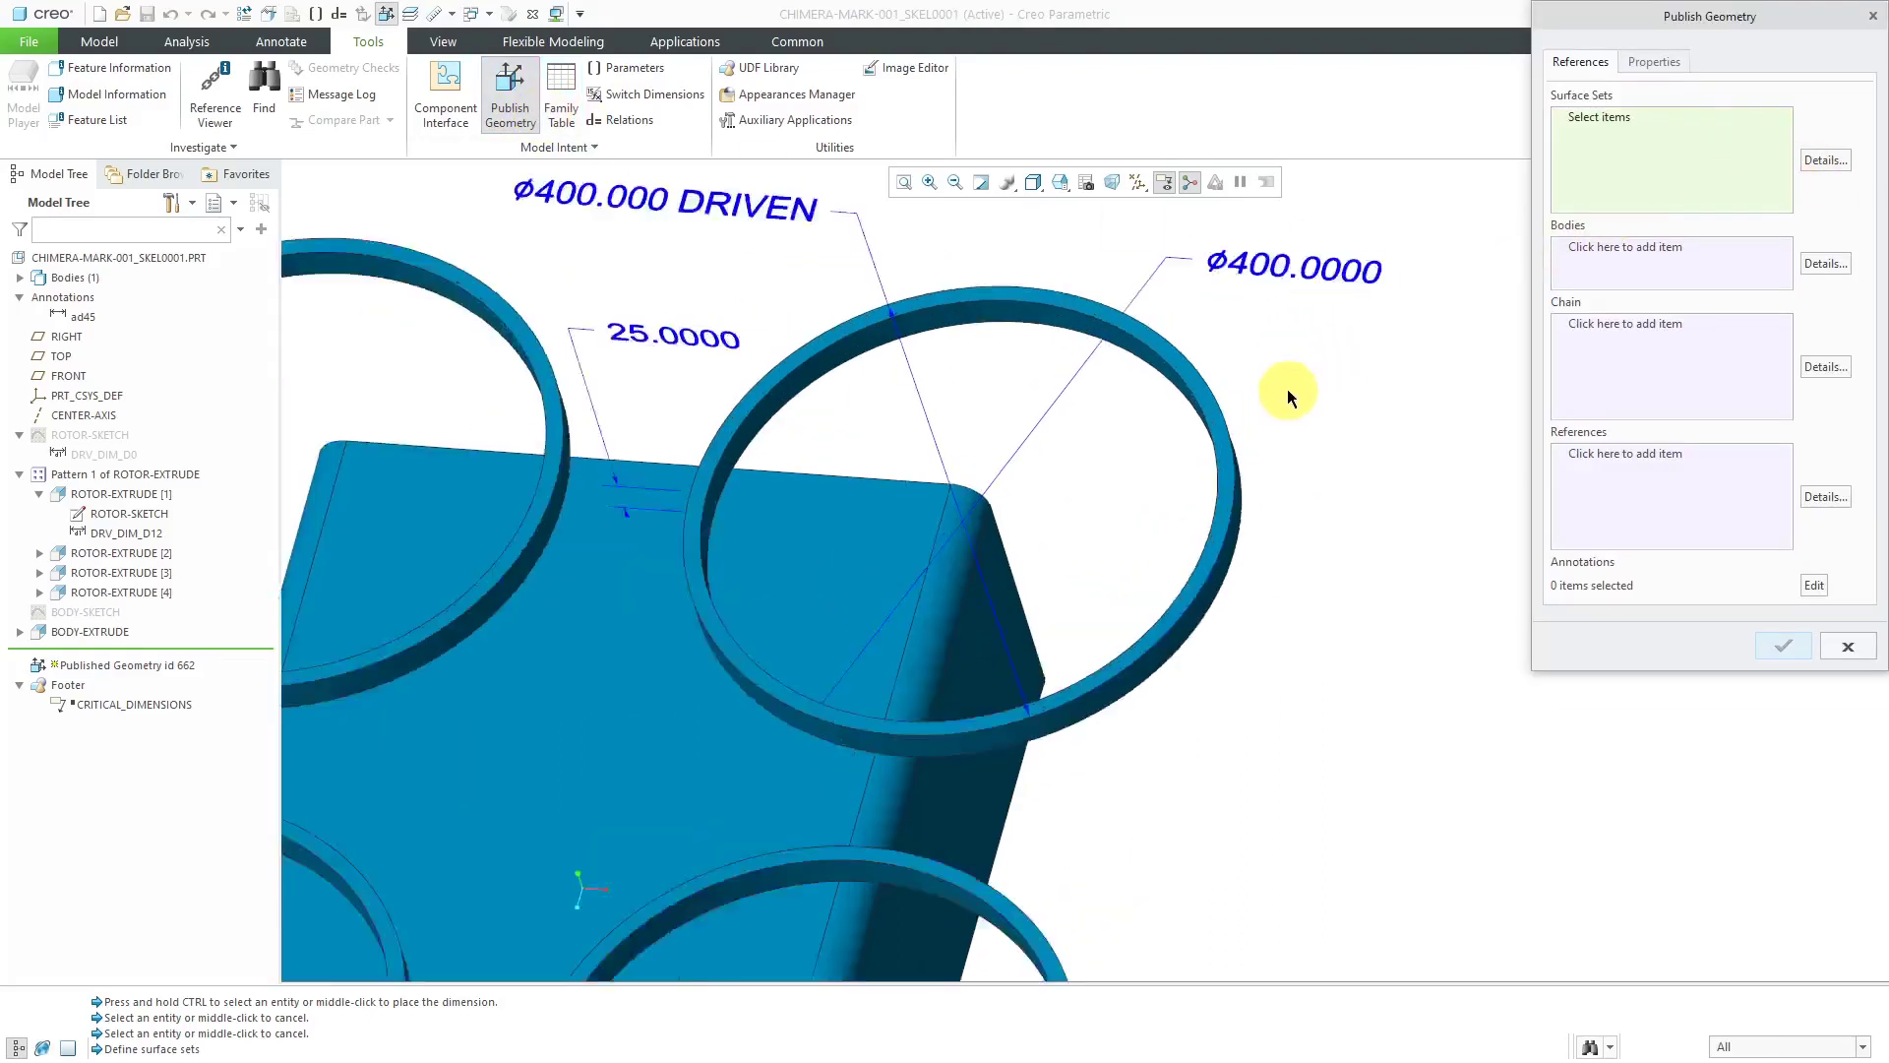
pyautogui.click(1187, 399)
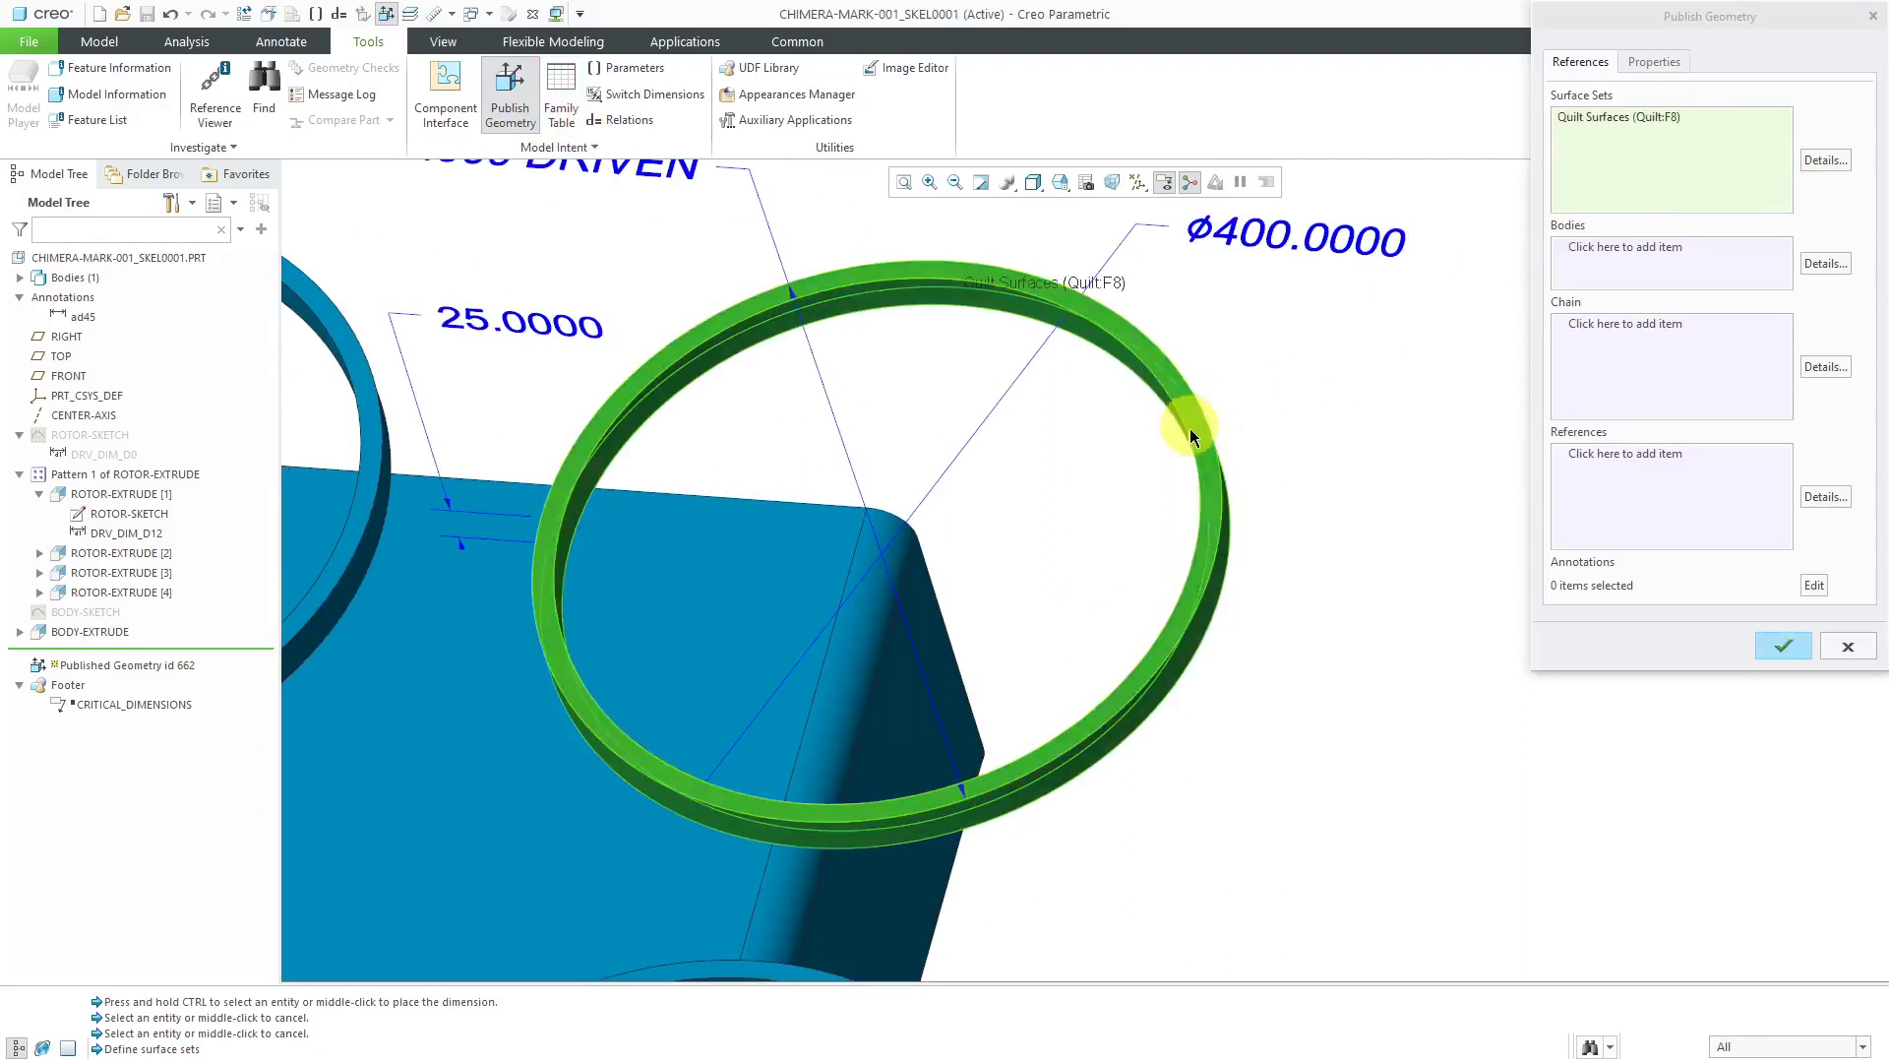
pyautogui.scroll(3, 1193, 443)
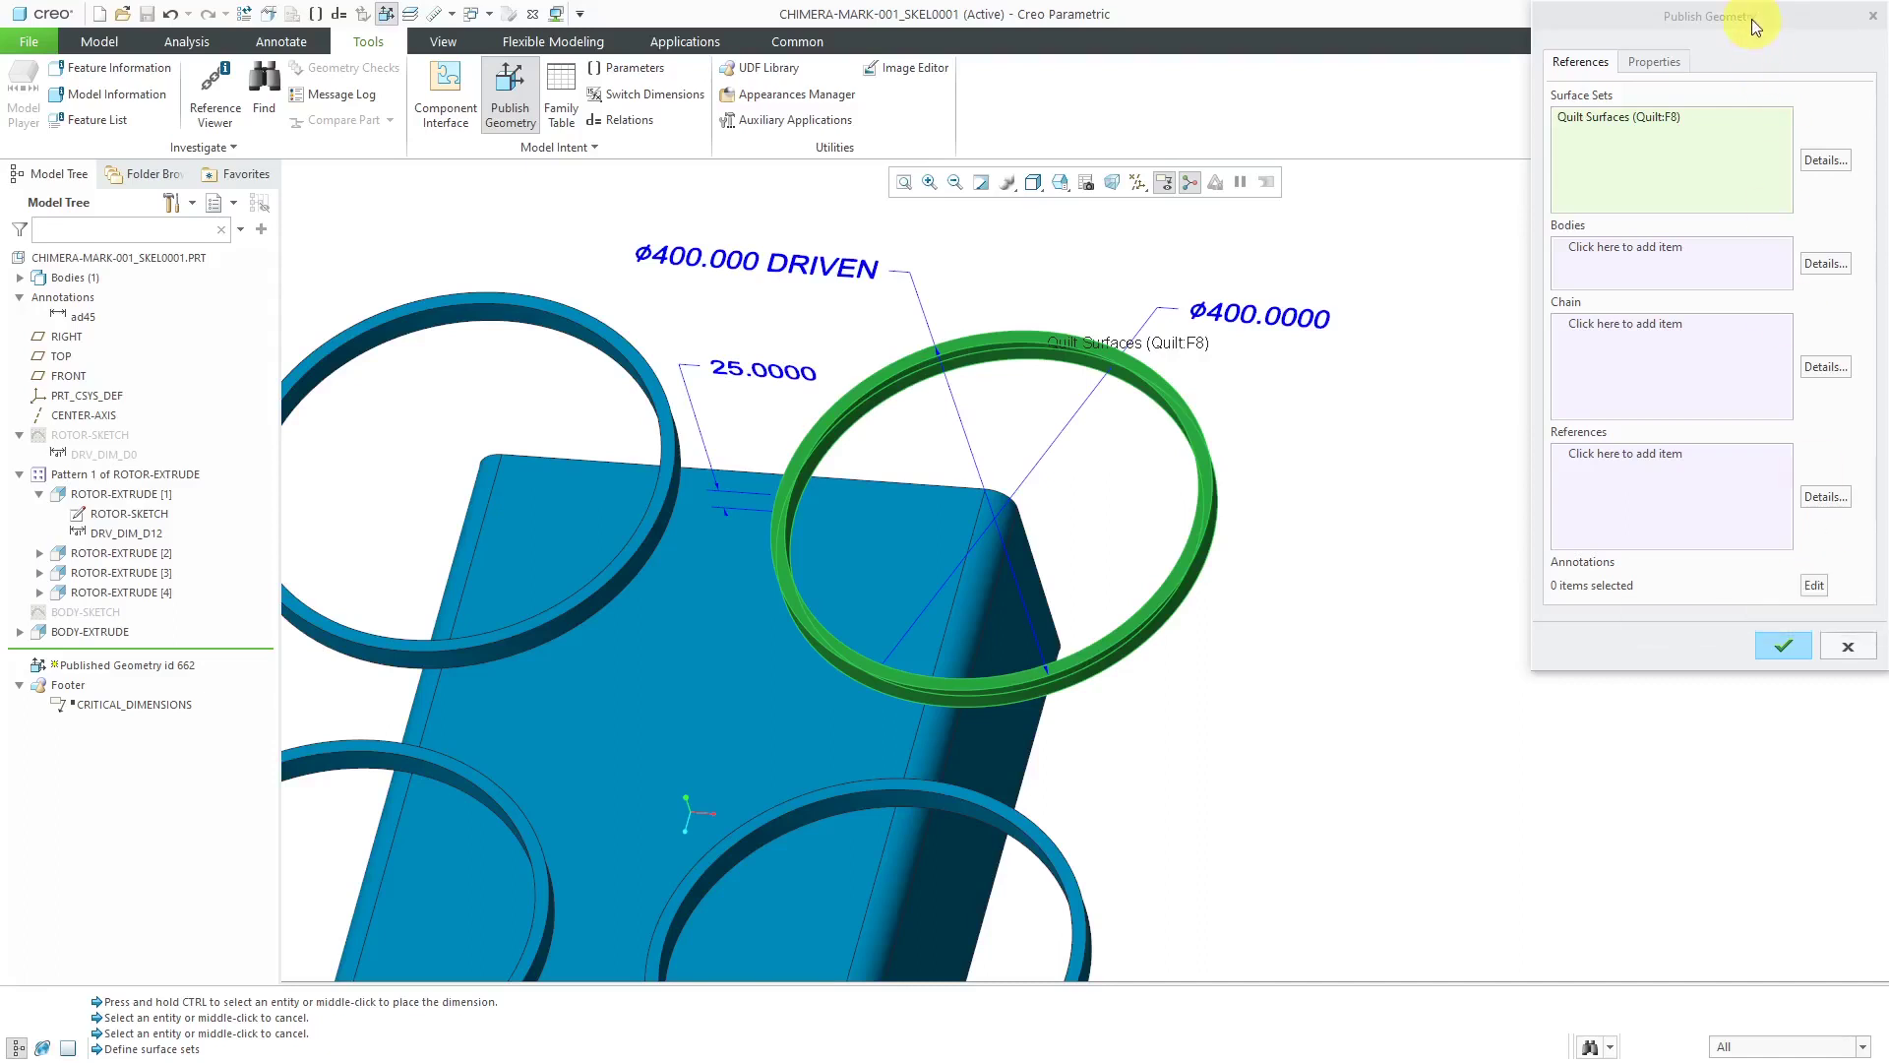
pyautogui.moveTo(1748, 15); pyautogui.dragTo(1708, 69)
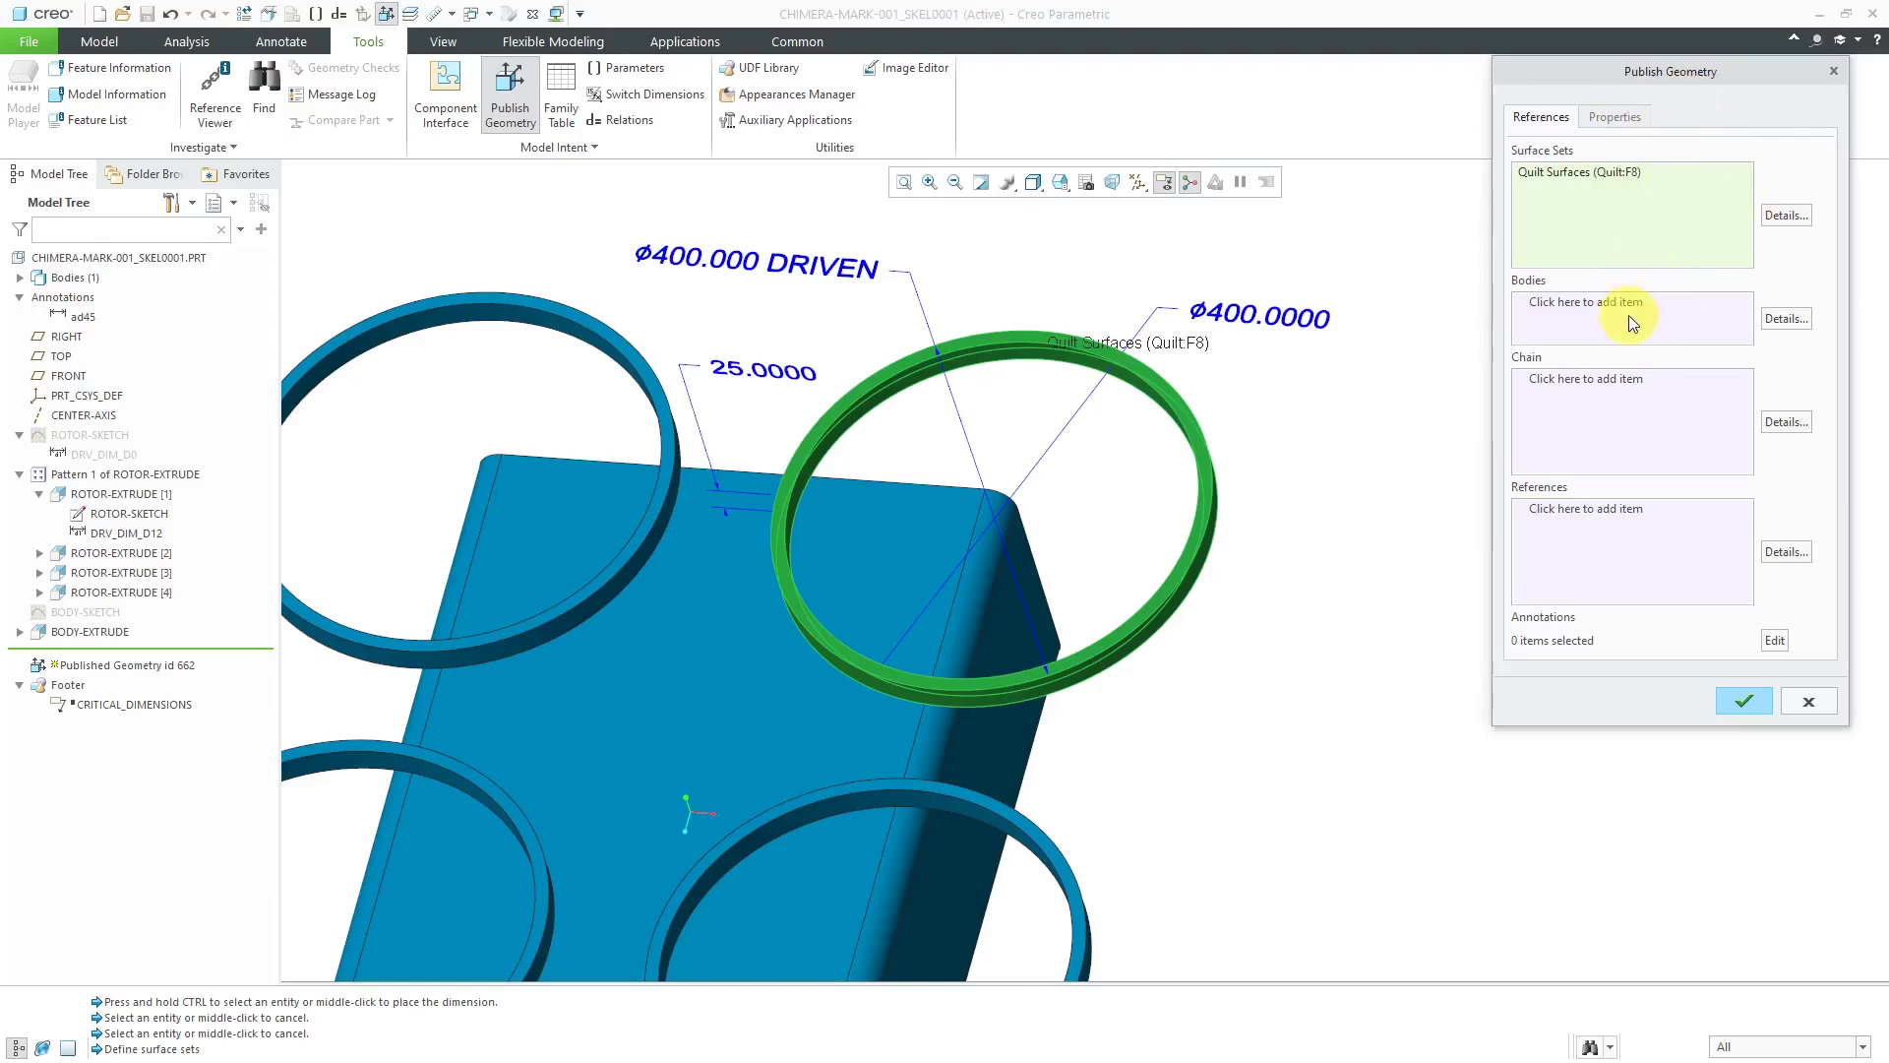
# Try to add the shown 400 diameter dimension to the published annotations, and cancel the Publish Geometry feature
pyautogui.click(1775, 640)
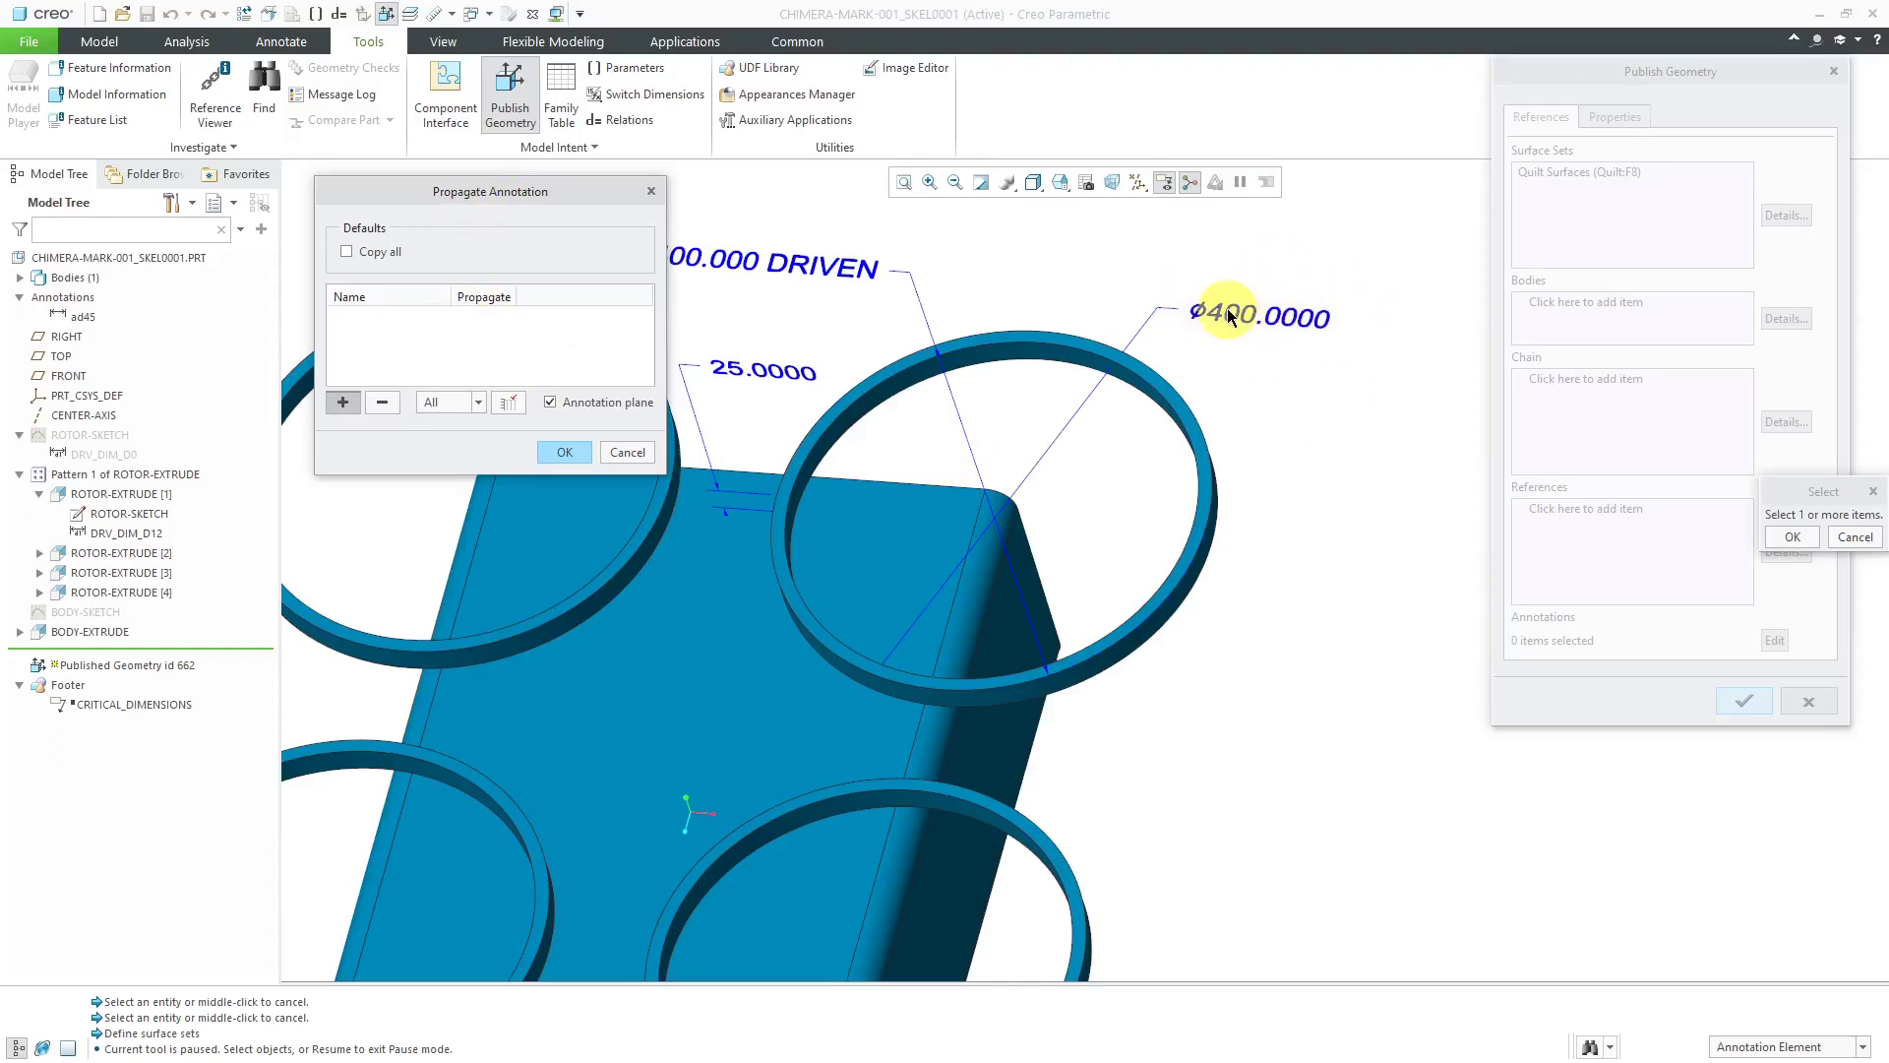
pyautogui.click(1305, 325)
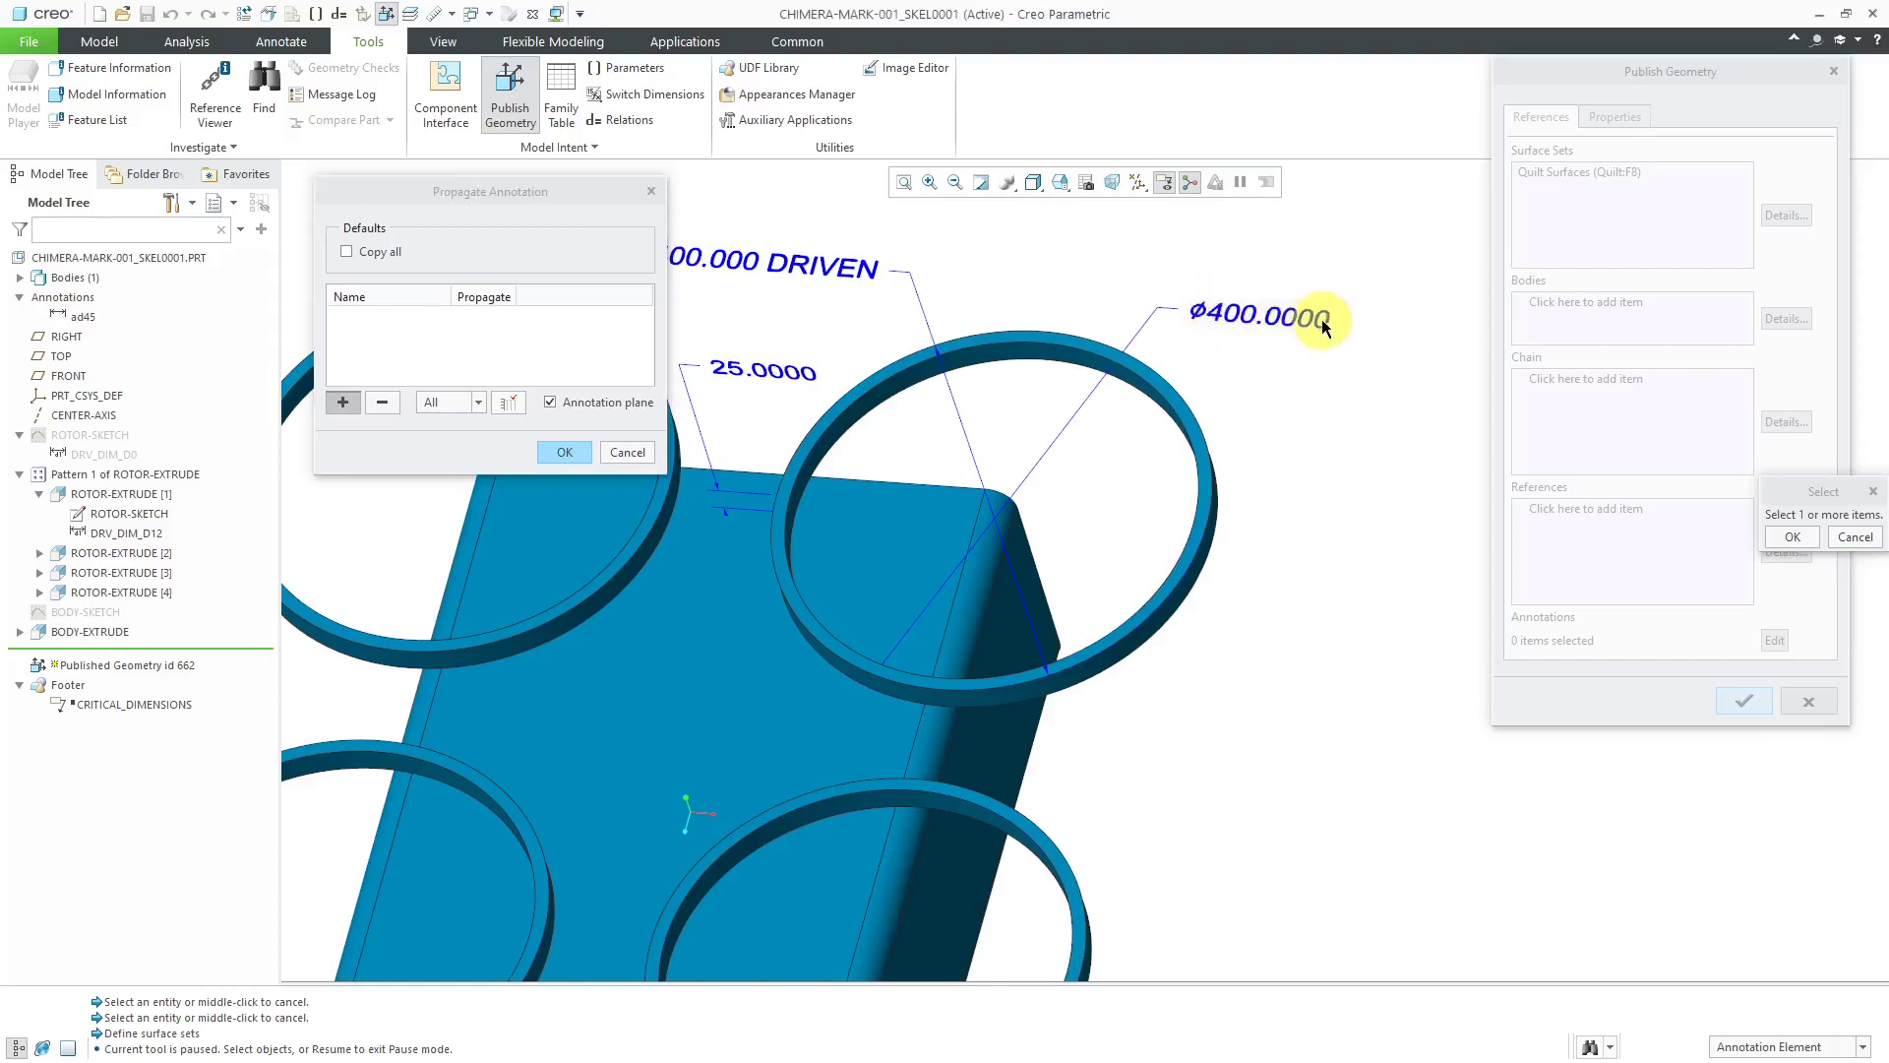
pyautogui.scroll(3, 1362, 295)
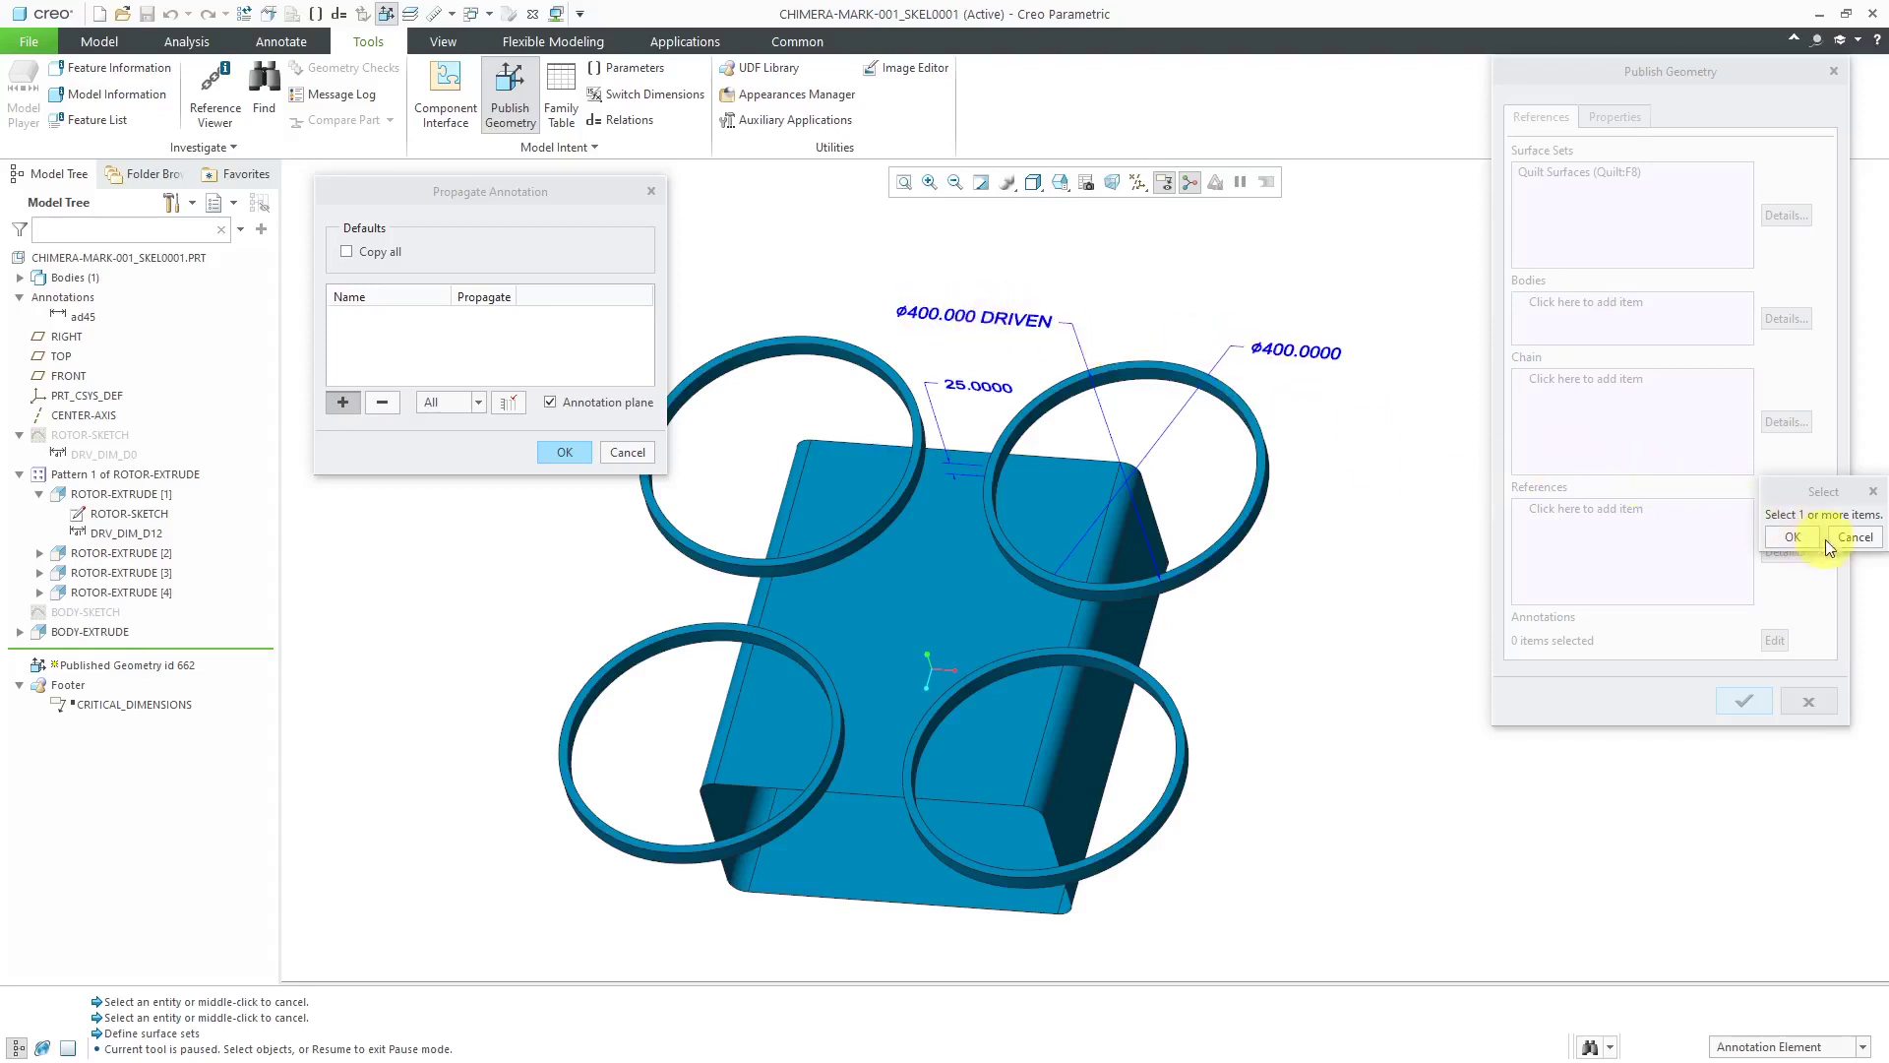
pyautogui.click(615, 453)
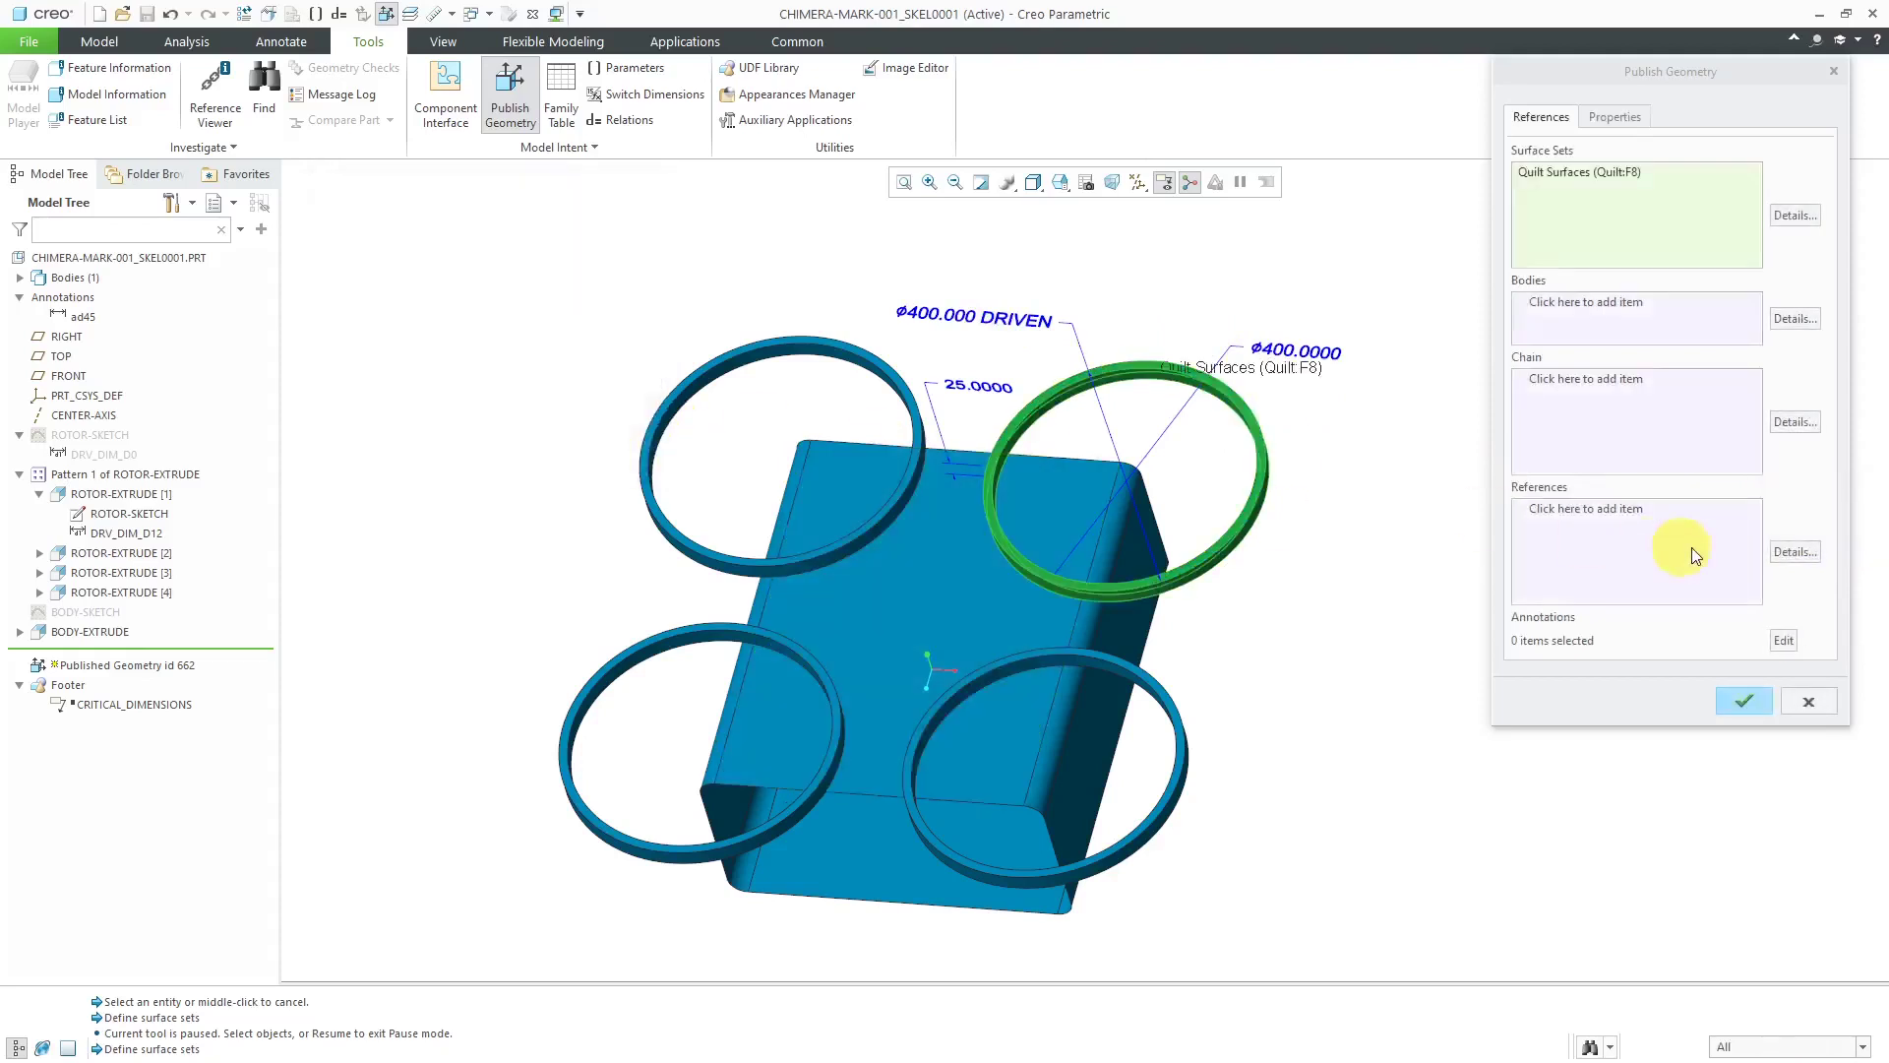
pyautogui.click(1813, 703)
pyautogui.click(948, 578)
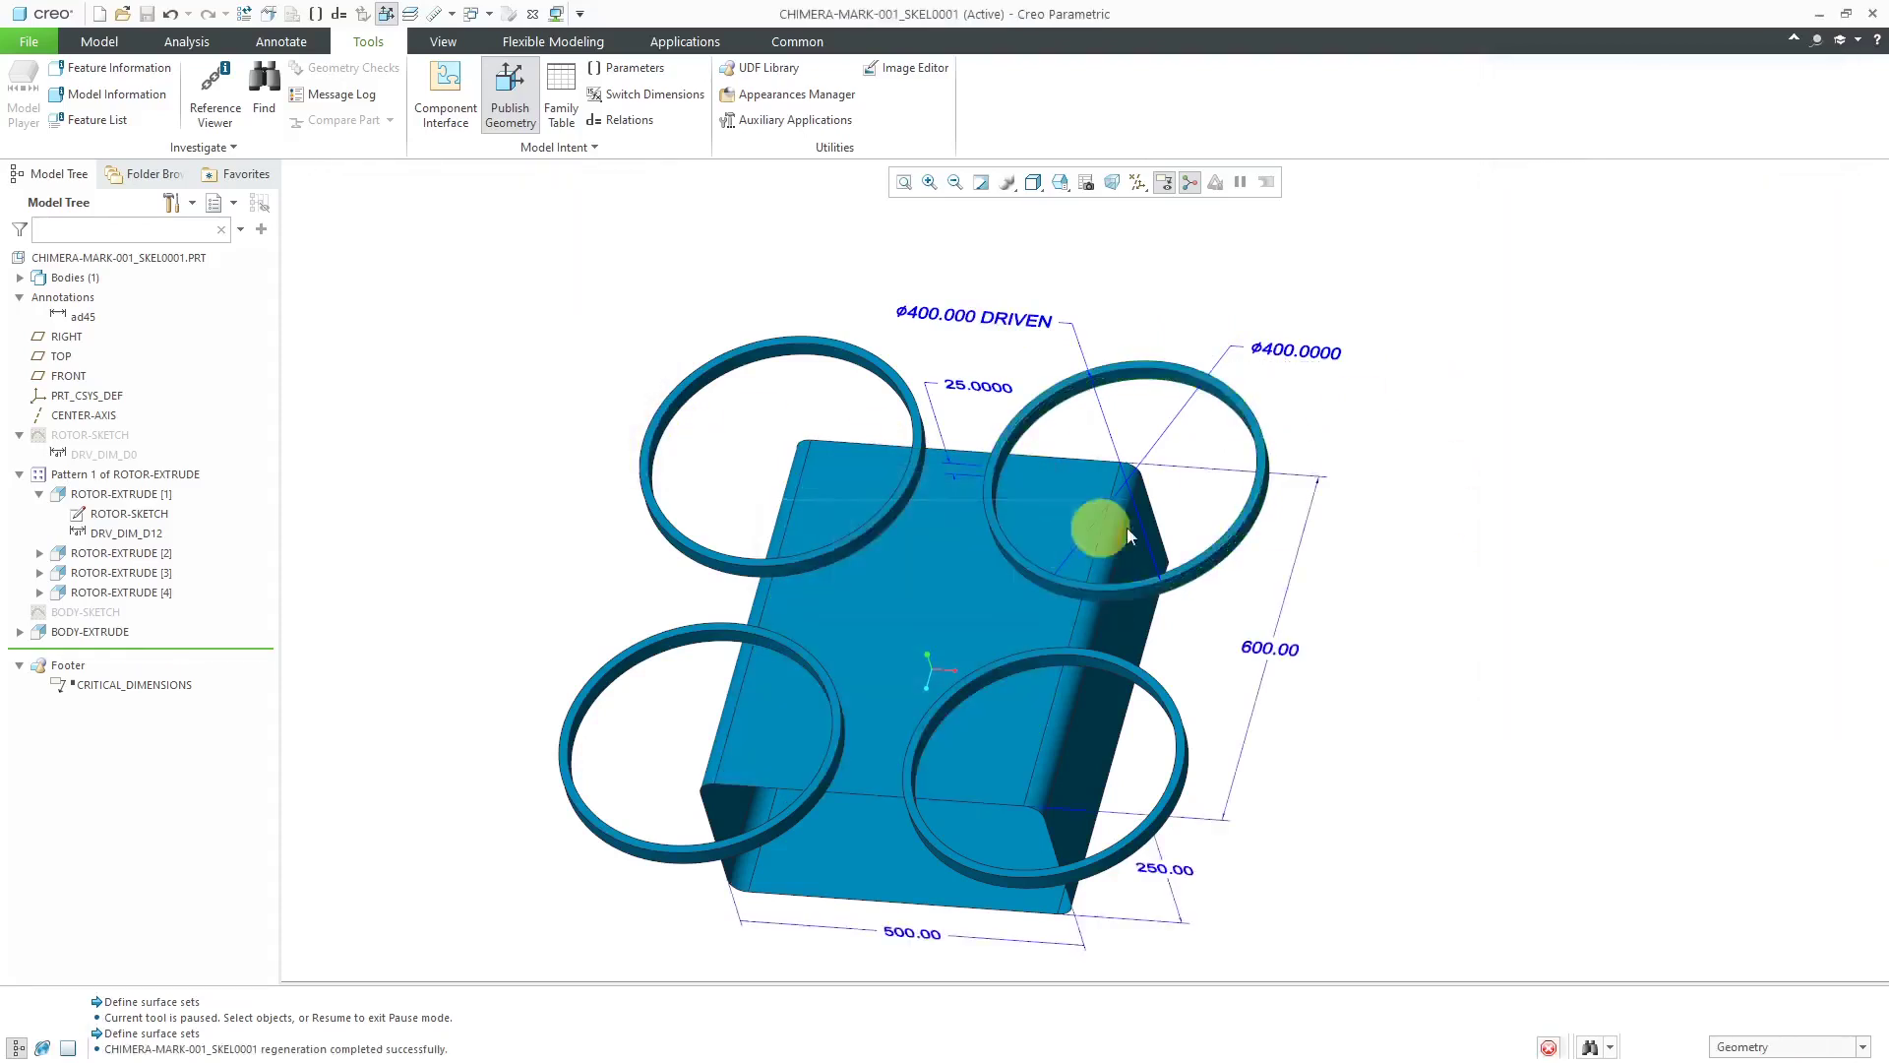
# Start converting the driven diameter dimension ad45 into an annotation feature
pyautogui.scroll(2, 1188, 344)
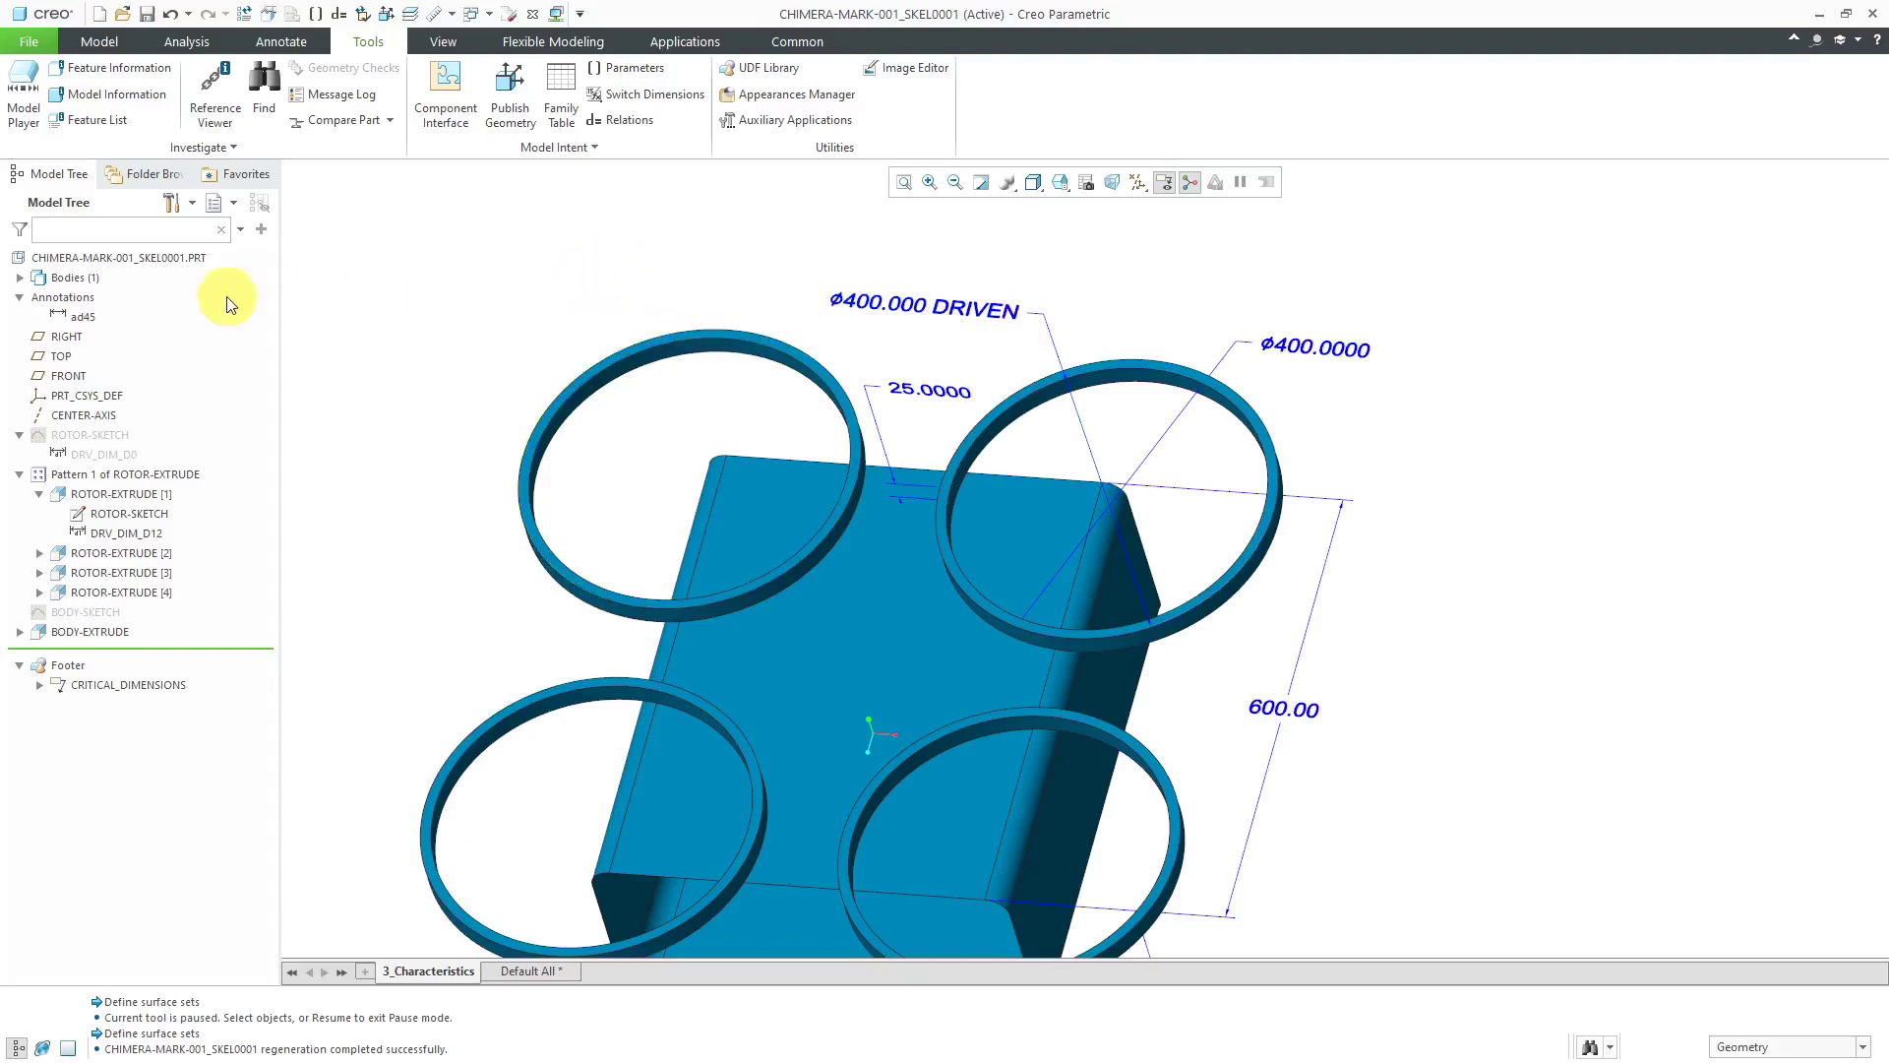
pyautogui.click(87, 317)
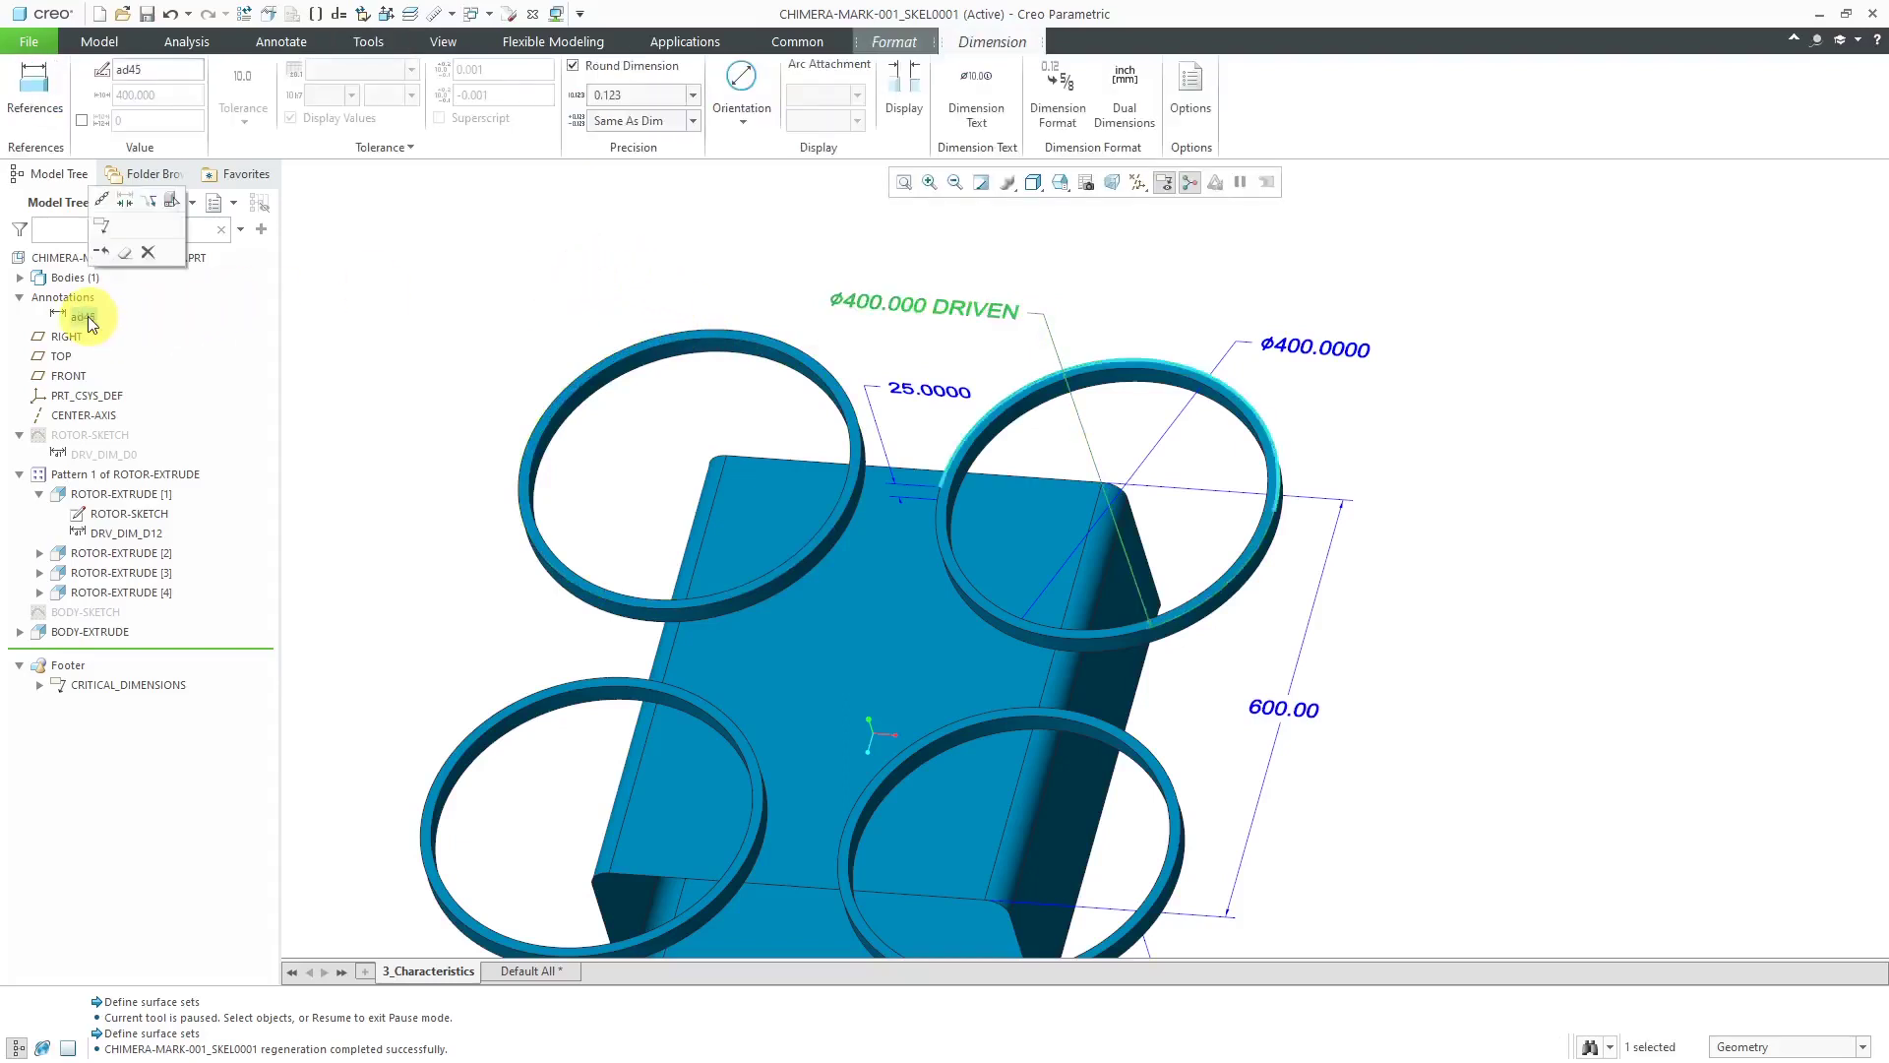
pyautogui.click(103, 228)
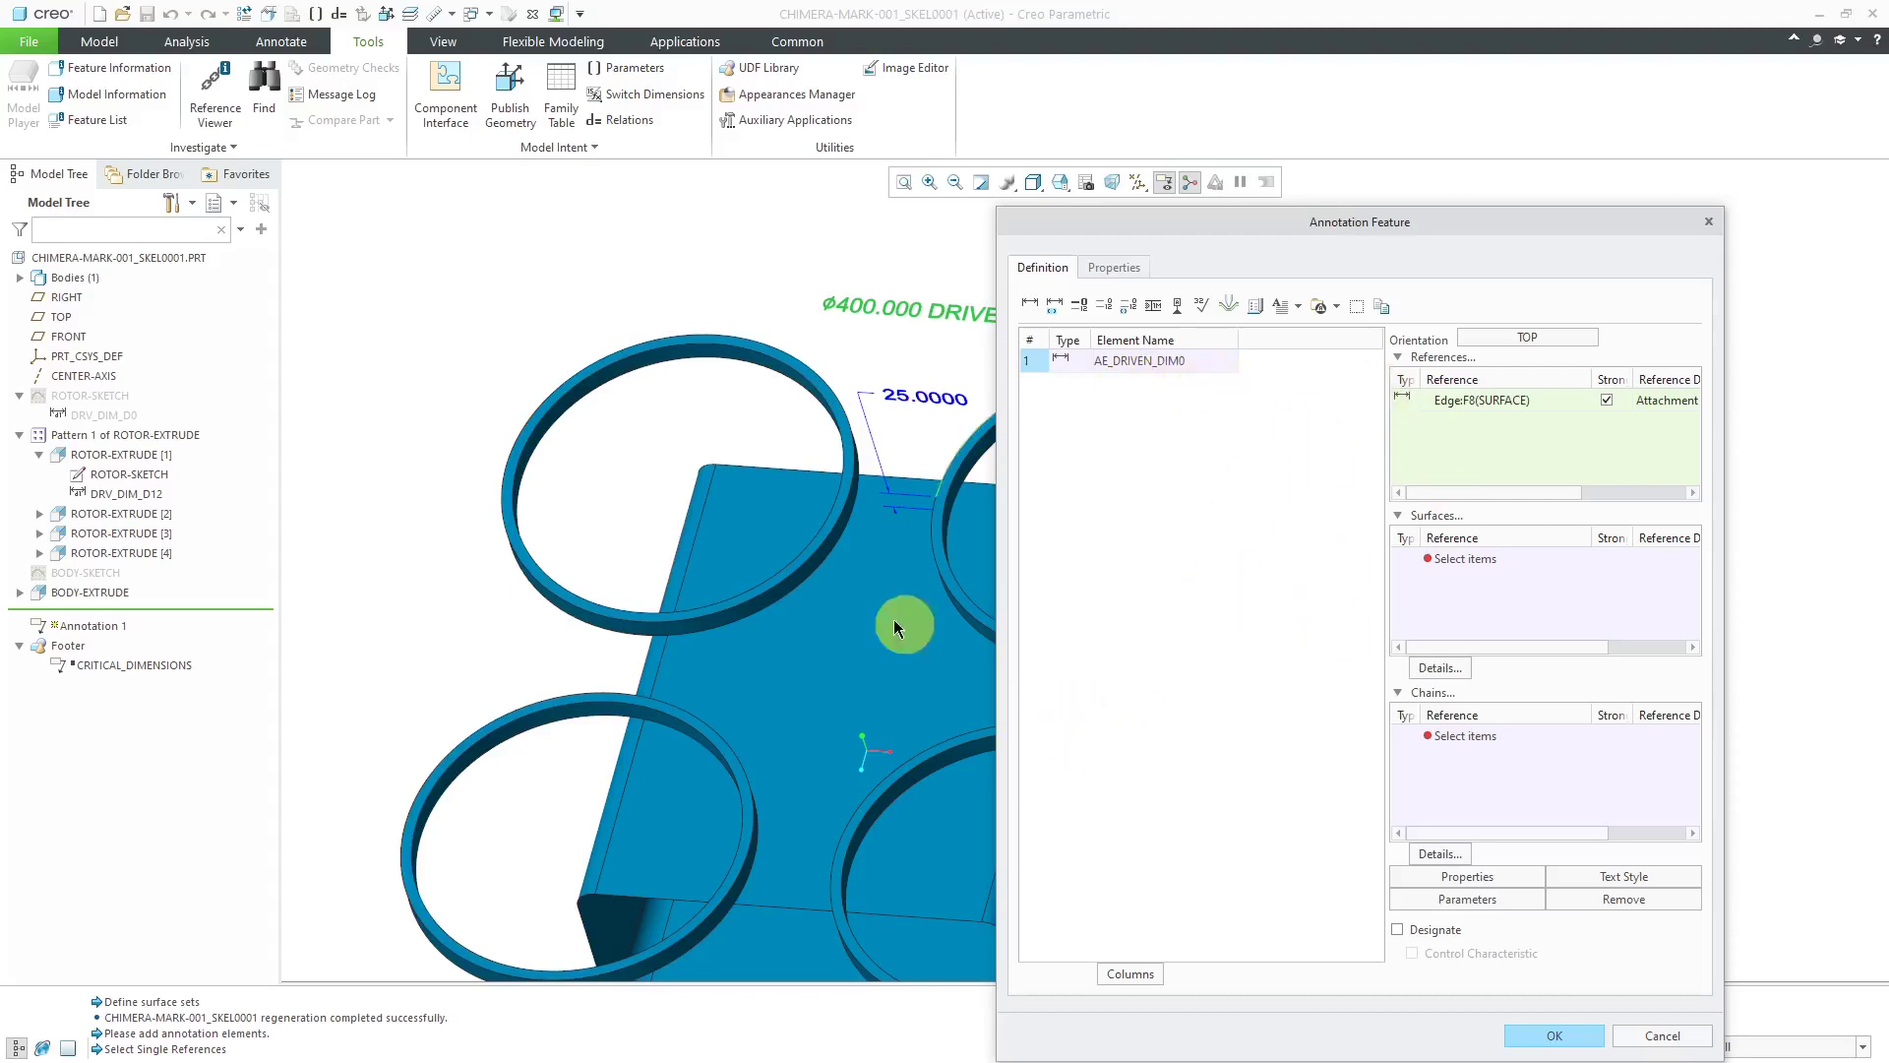
# Add the rotor ring's outer cylindrical surface as a surface reference of the driven dimension's annotation element
pyautogui.scroll(-4, 761, 569)
pyautogui.scroll(5, 969, 541)
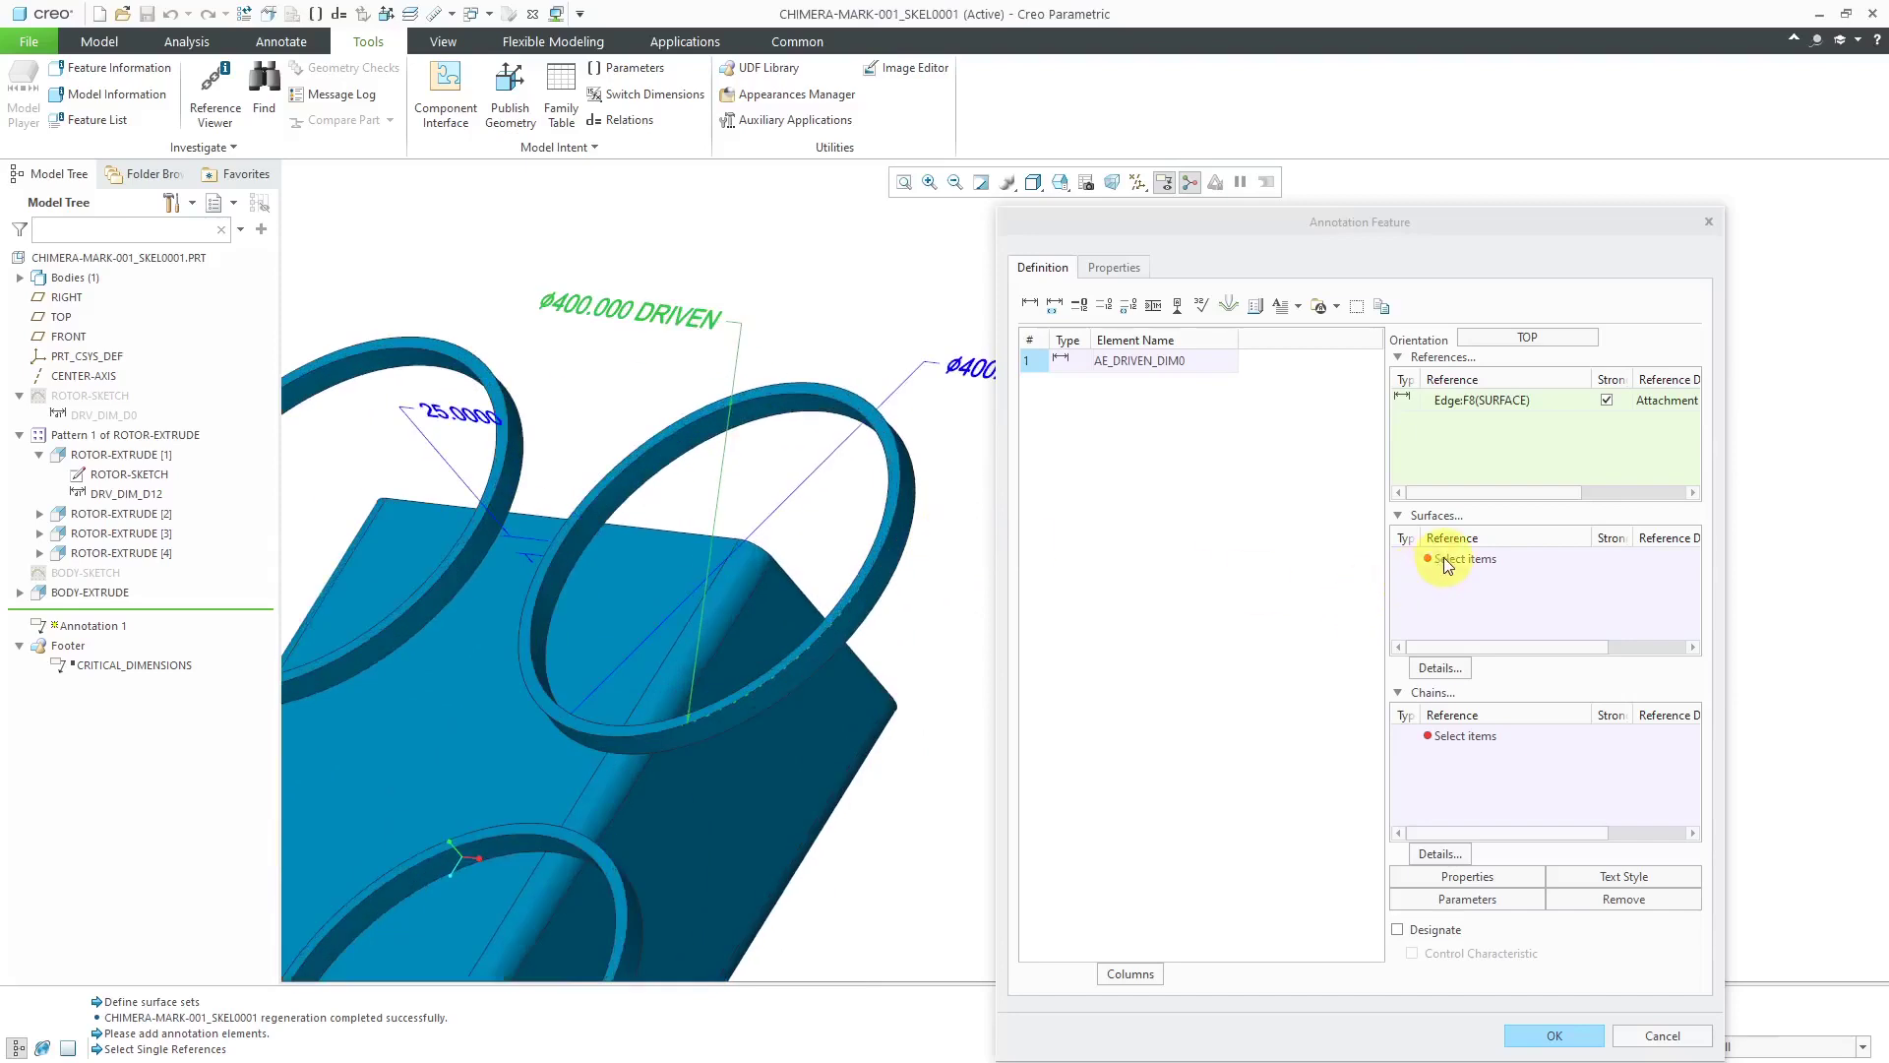
pyautogui.click(1447, 558)
pyautogui.scroll(3, 856, 447)
pyautogui.click(838, 445)
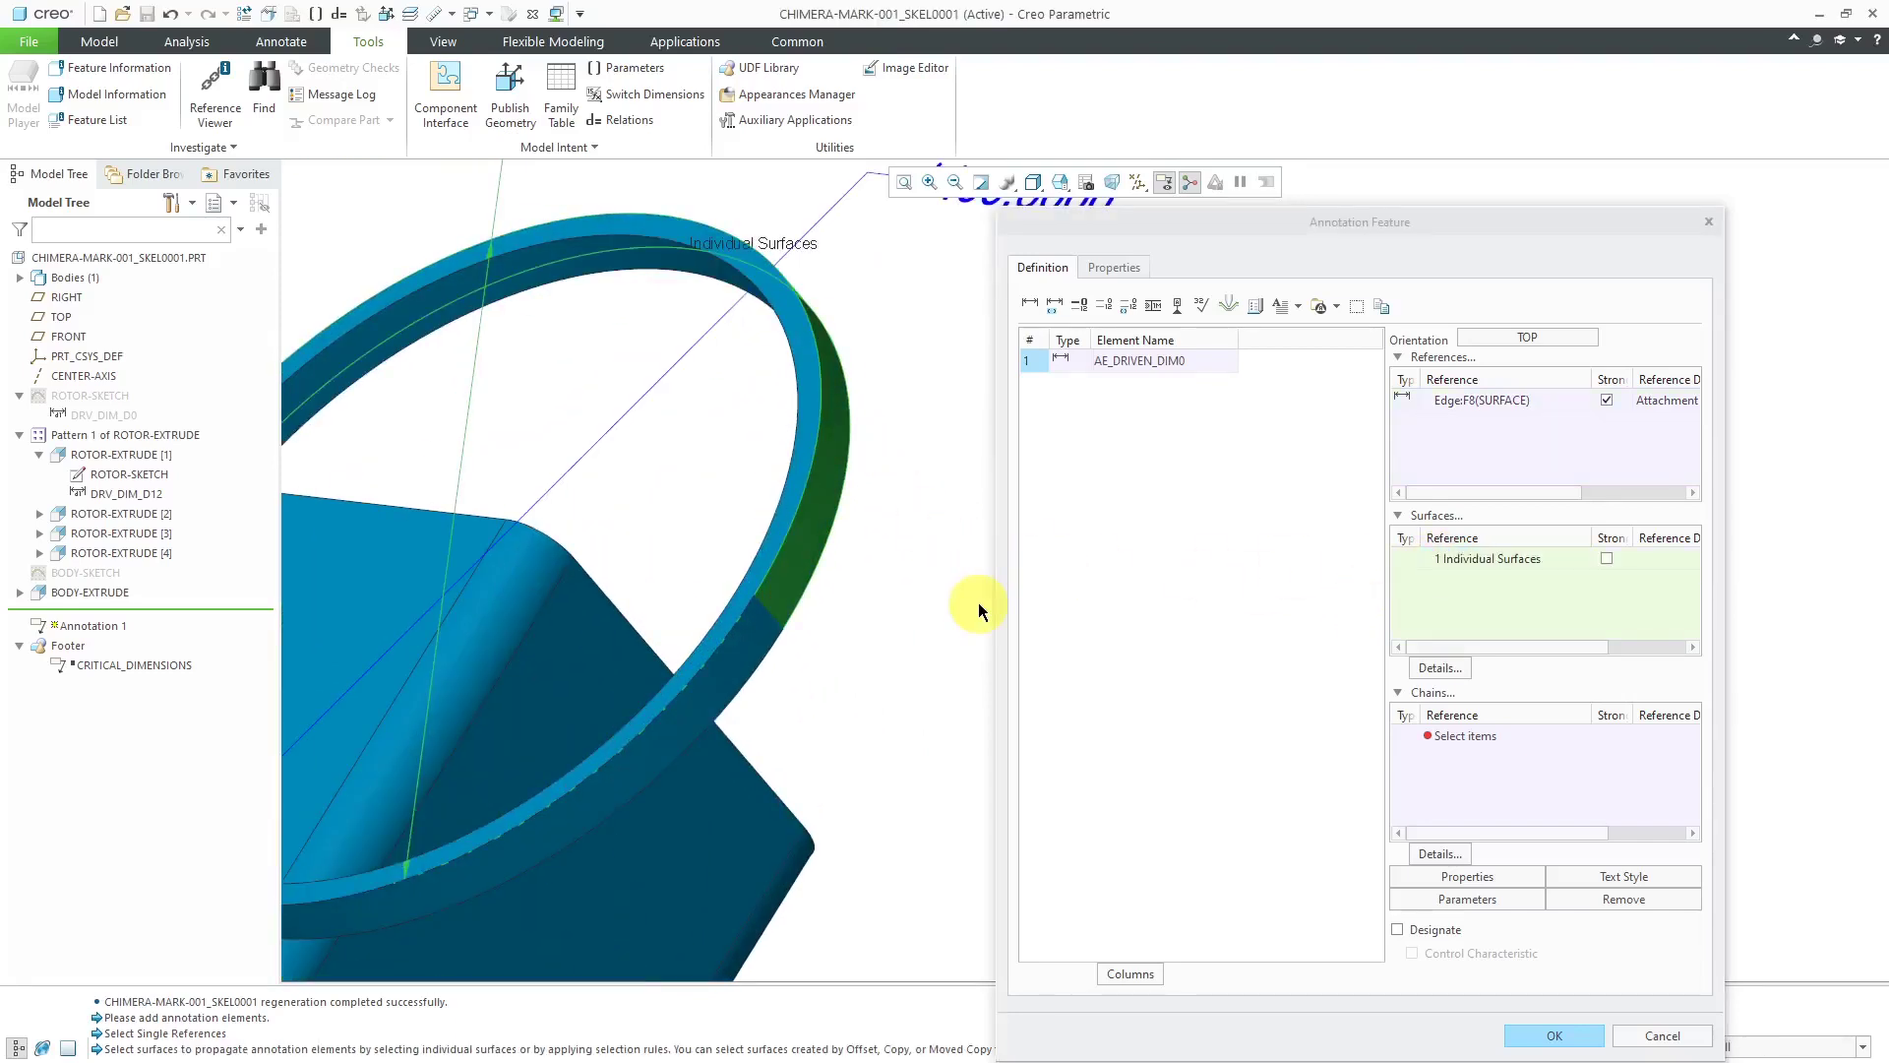
pyautogui.scroll(-3, 970, 603)
pyautogui.scroll(2, 960, 556)
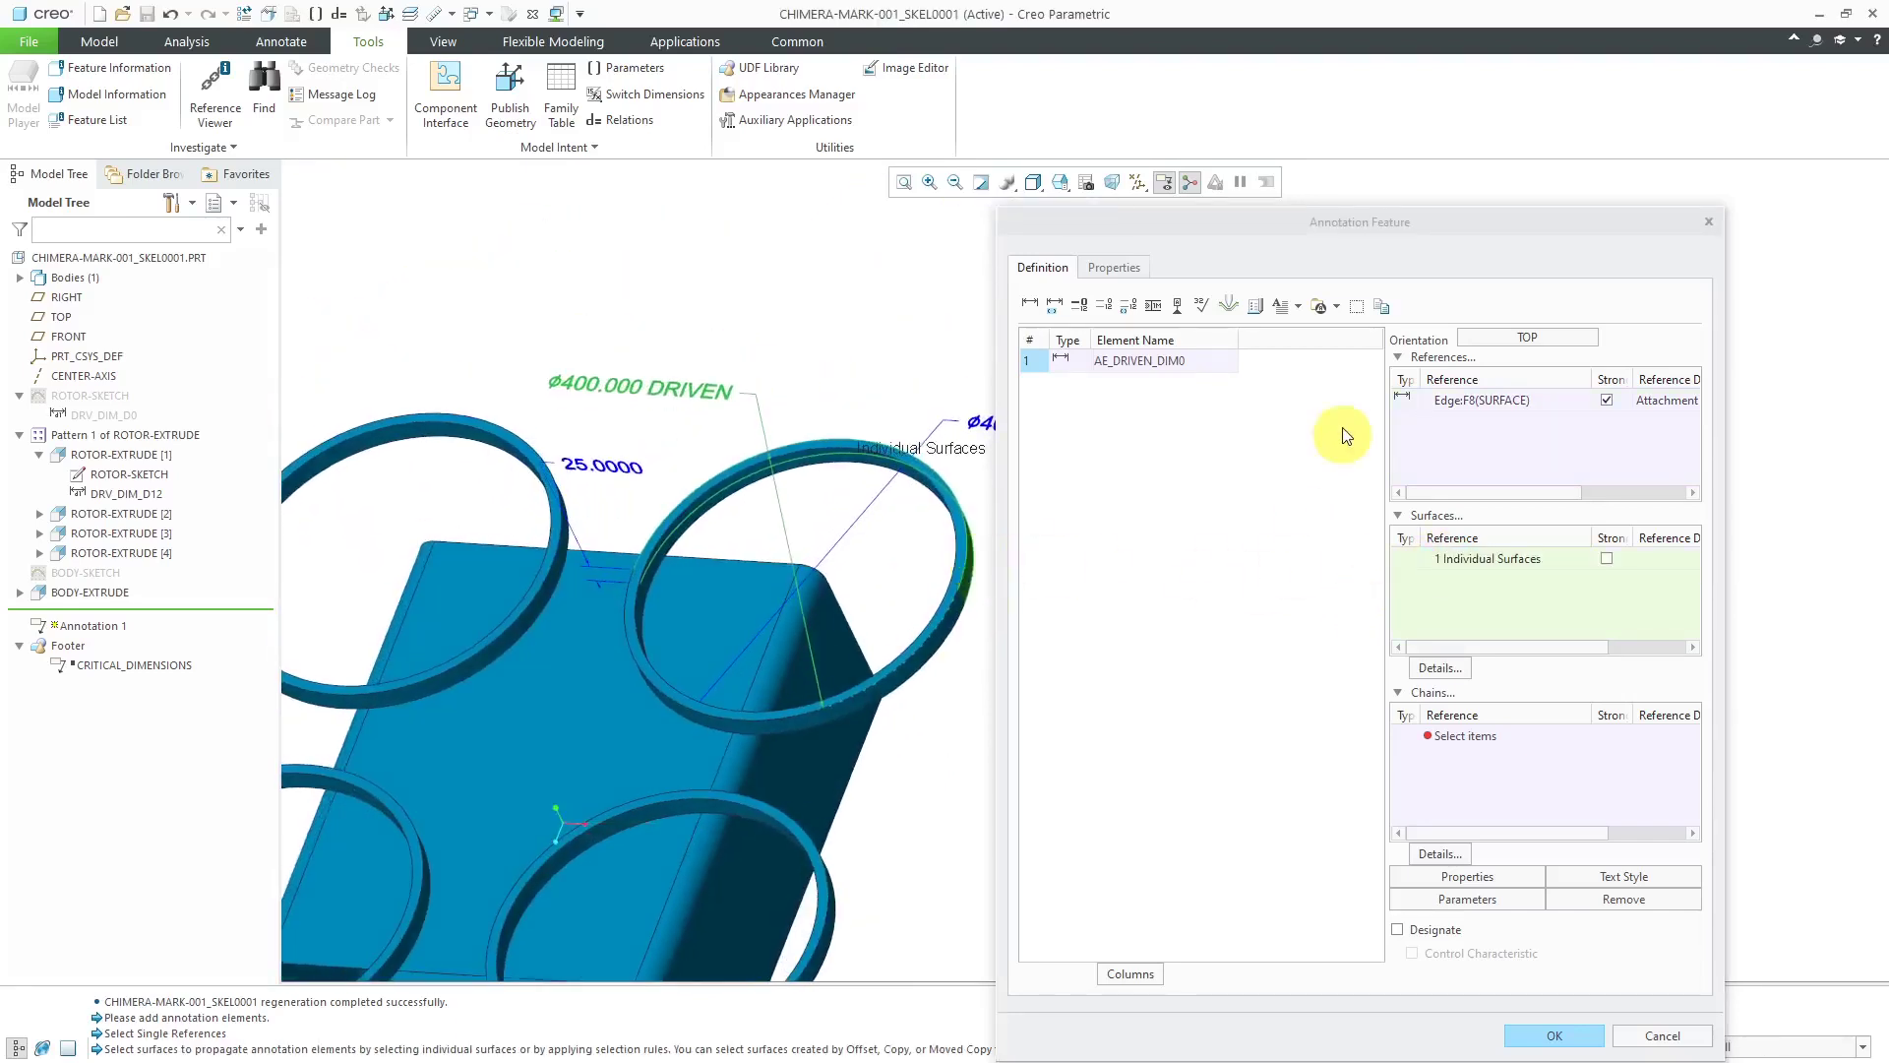
pyautogui.moveTo(1382, 228); pyautogui.dragTo(1403, 177)
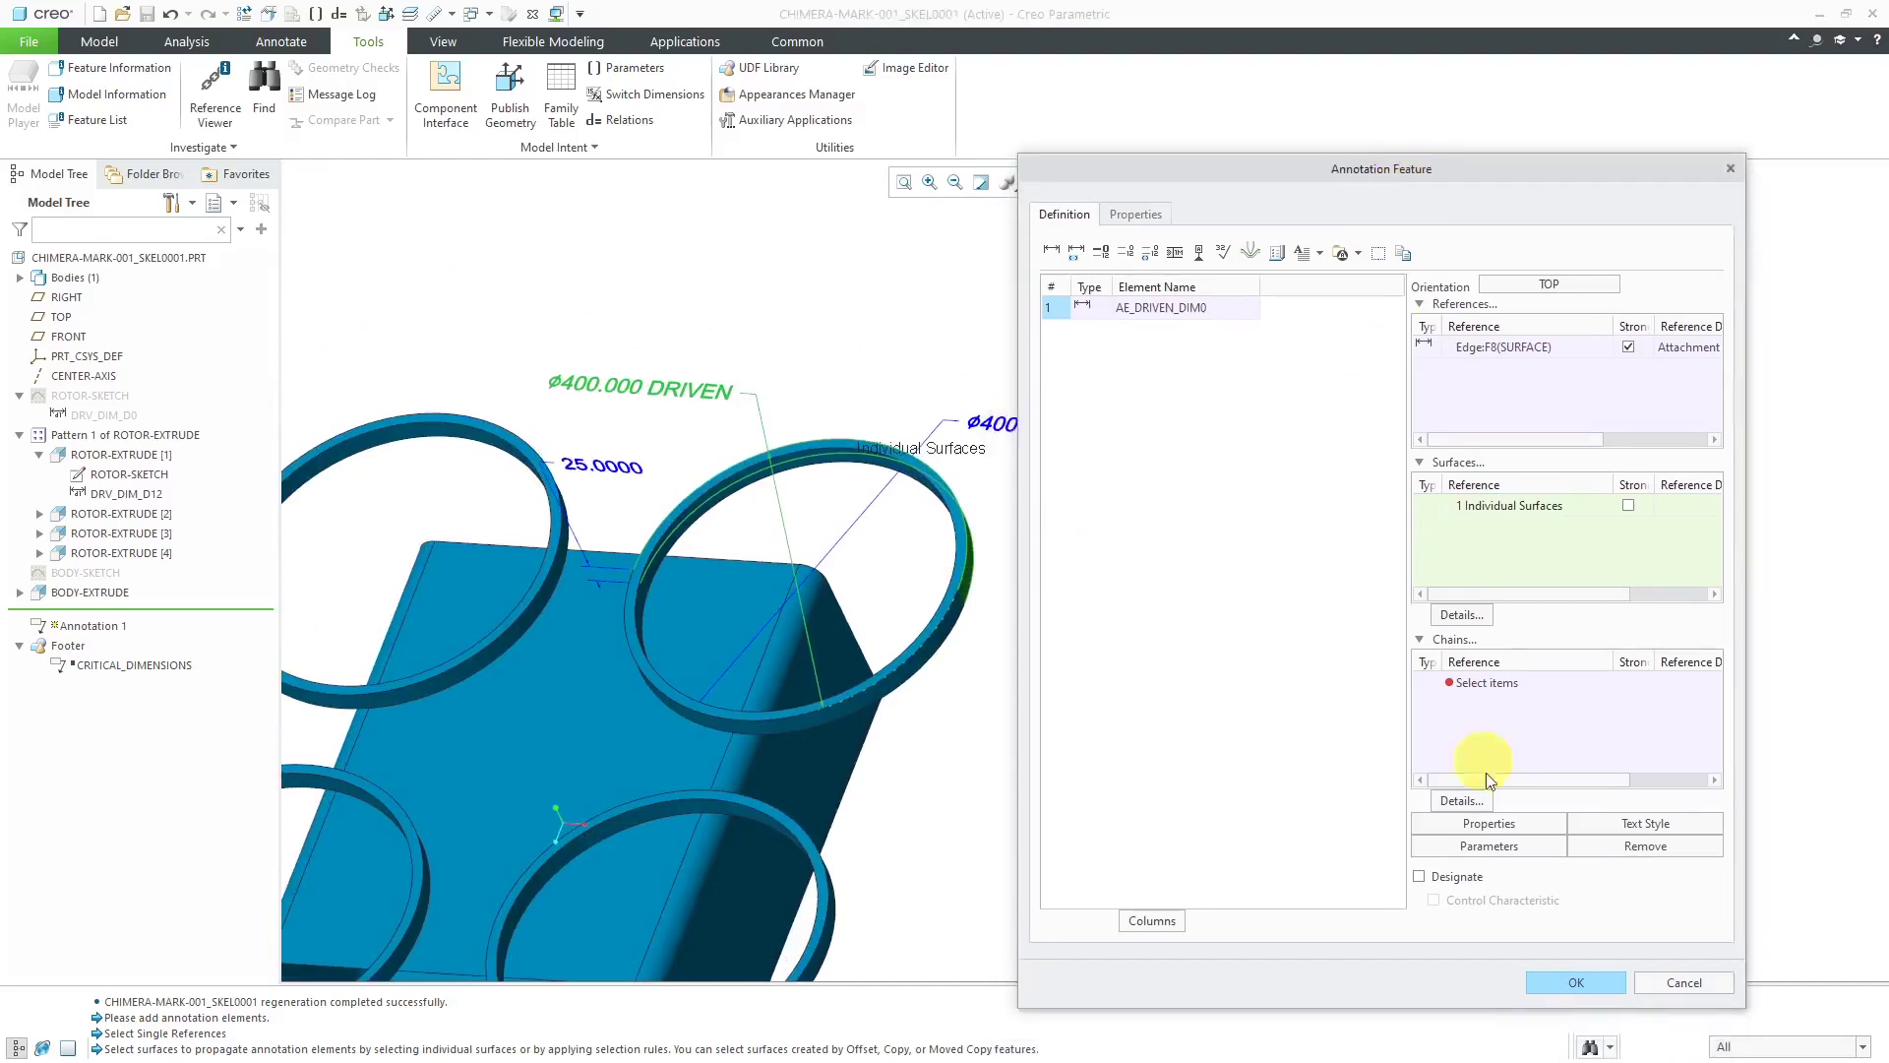
# Complete the annotation feature for the driven rotor diameter and select it to check its highlighted references
pyautogui.click(1579, 982)
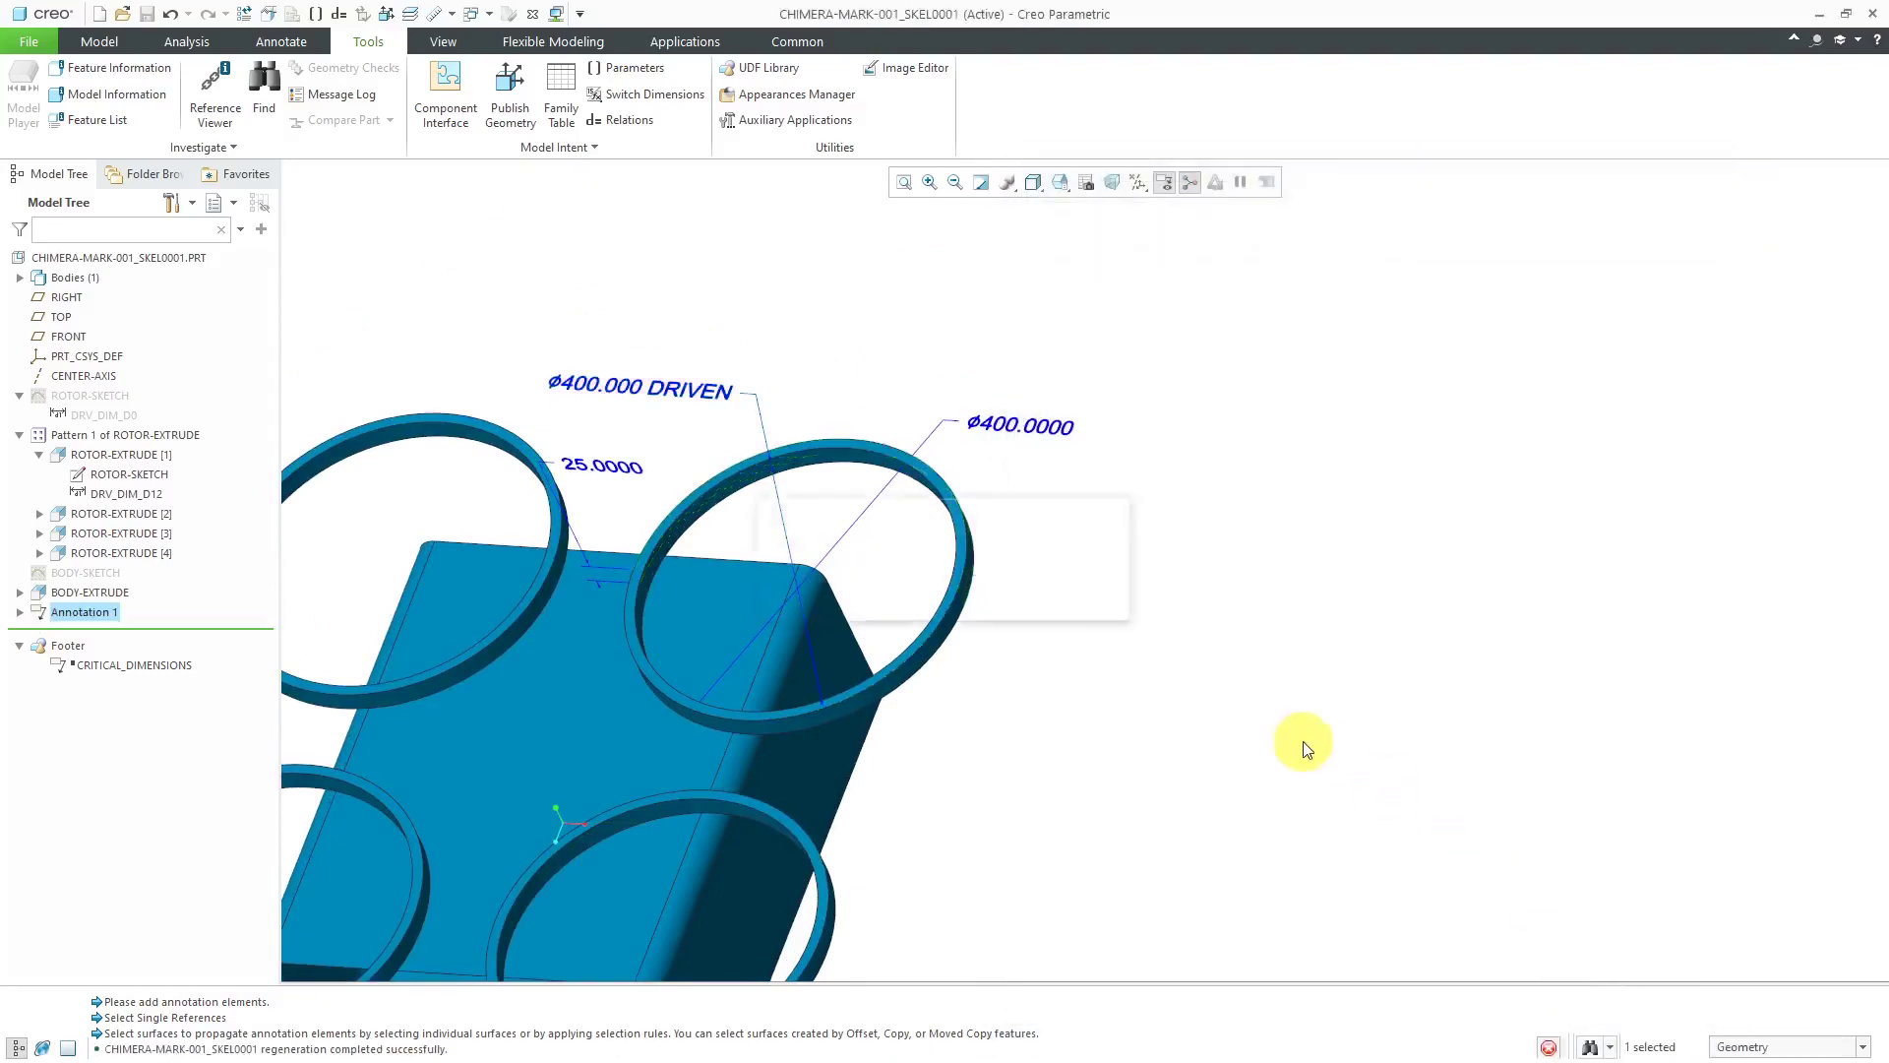
pyautogui.moveTo(1118, 476)
pyautogui.mouseDown(button='middle')
pyautogui.moveTo(1190, 476)
pyautogui.moveTo(1134, 511)
pyautogui.moveTo(1162, 504)
pyautogui.mouseUp(button='middle')
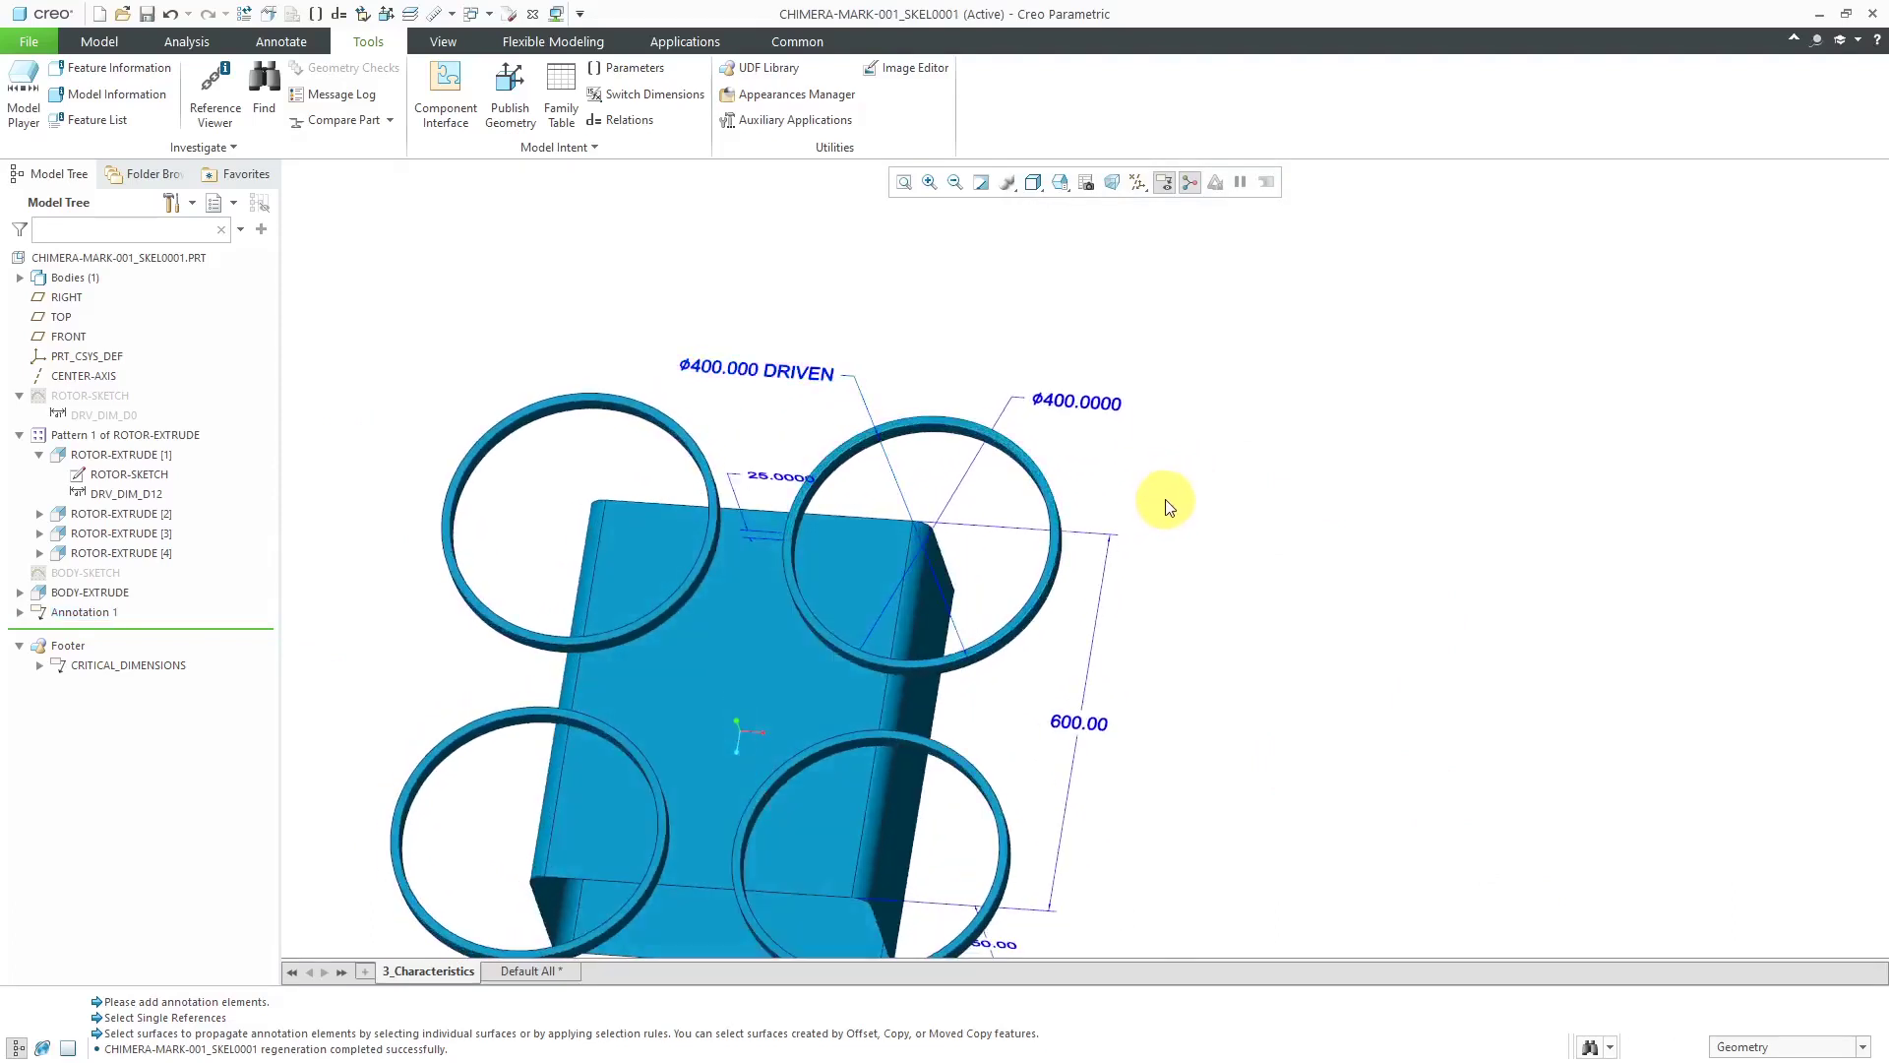
pyautogui.click(85, 616)
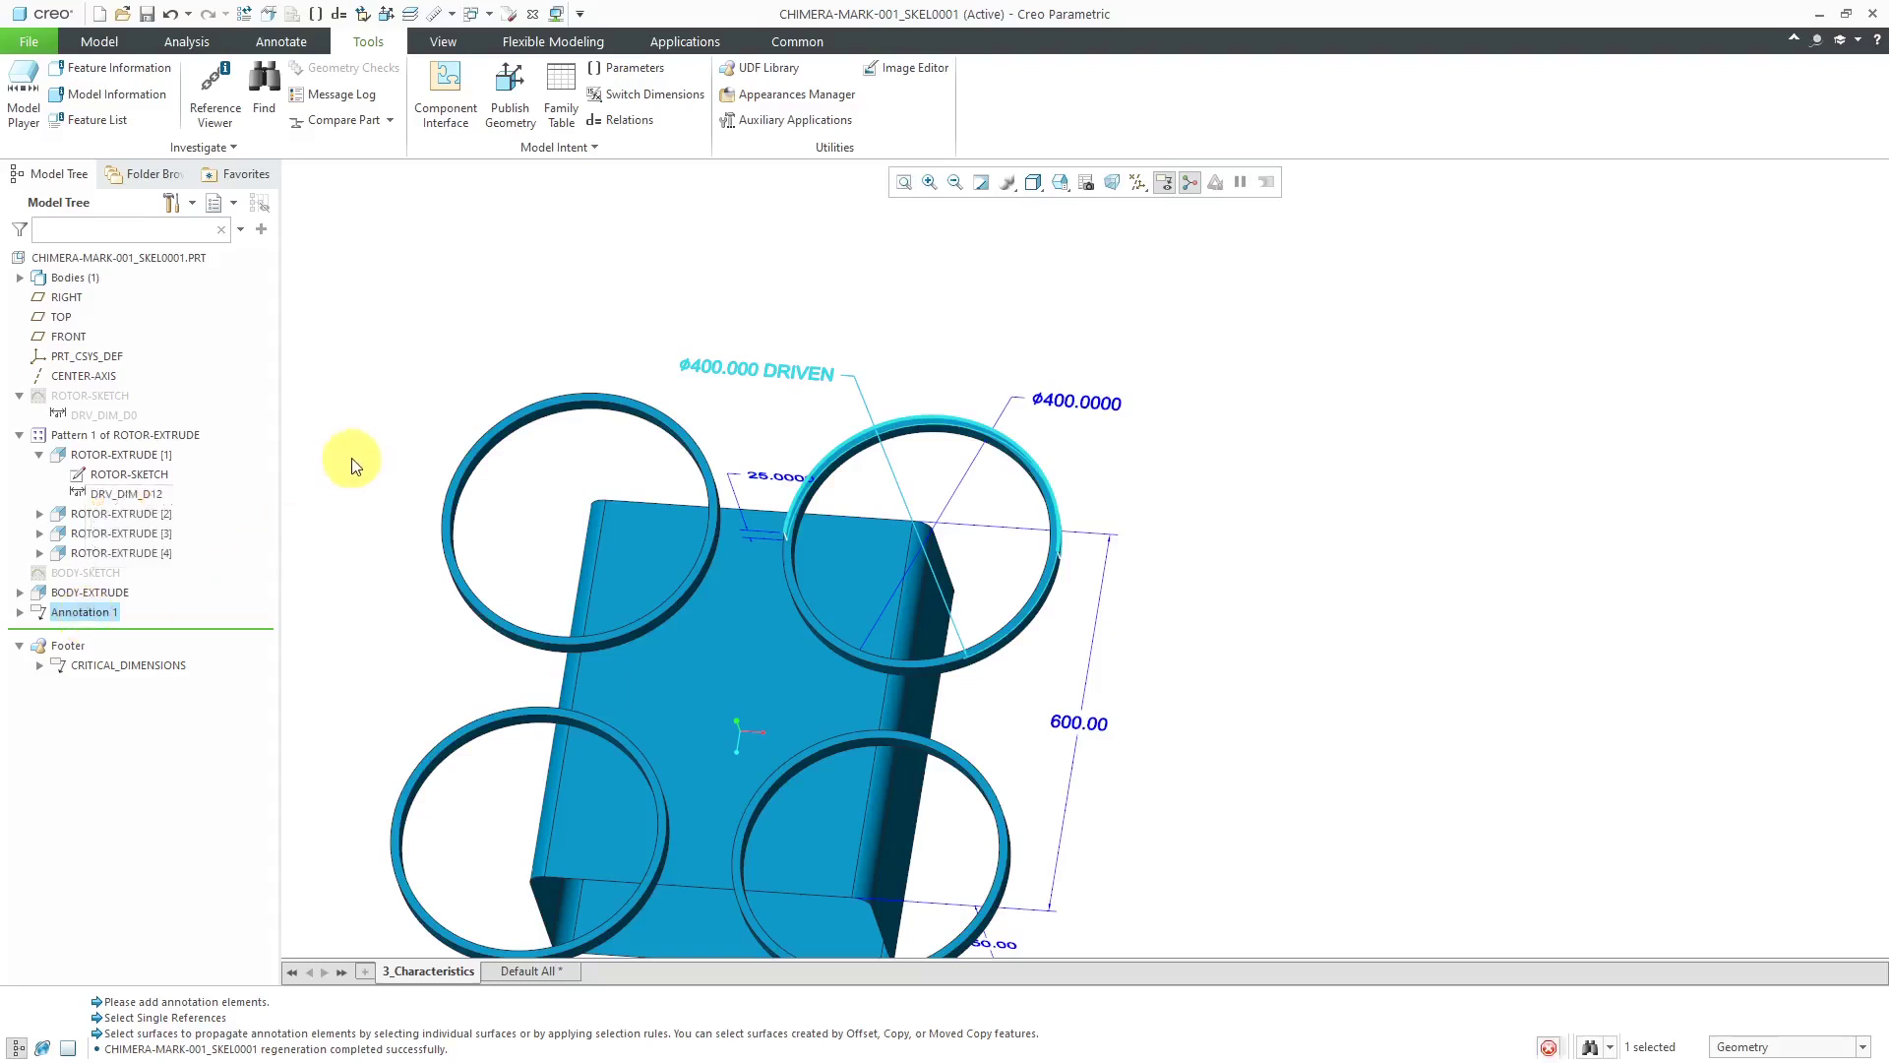
pyautogui.click(98, 614)
pyautogui.rightClick(97, 612)
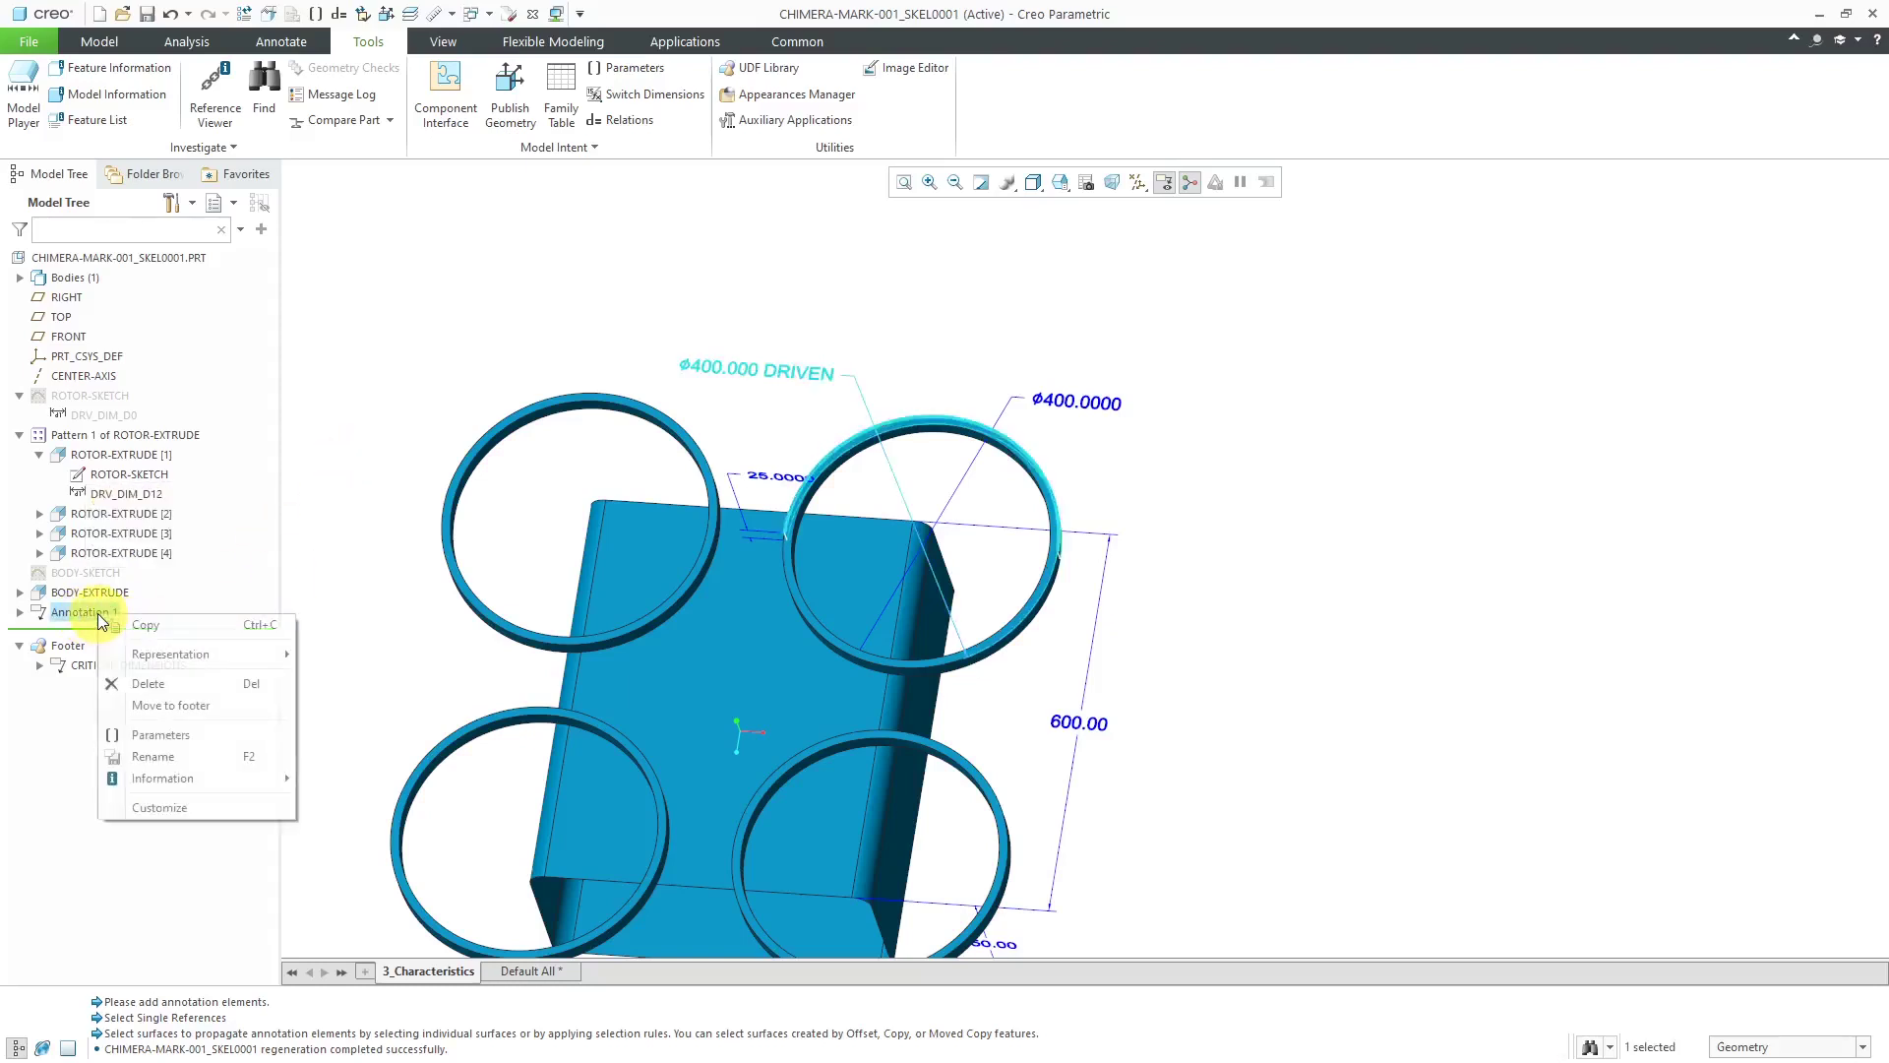
pyautogui.click(330, 366)
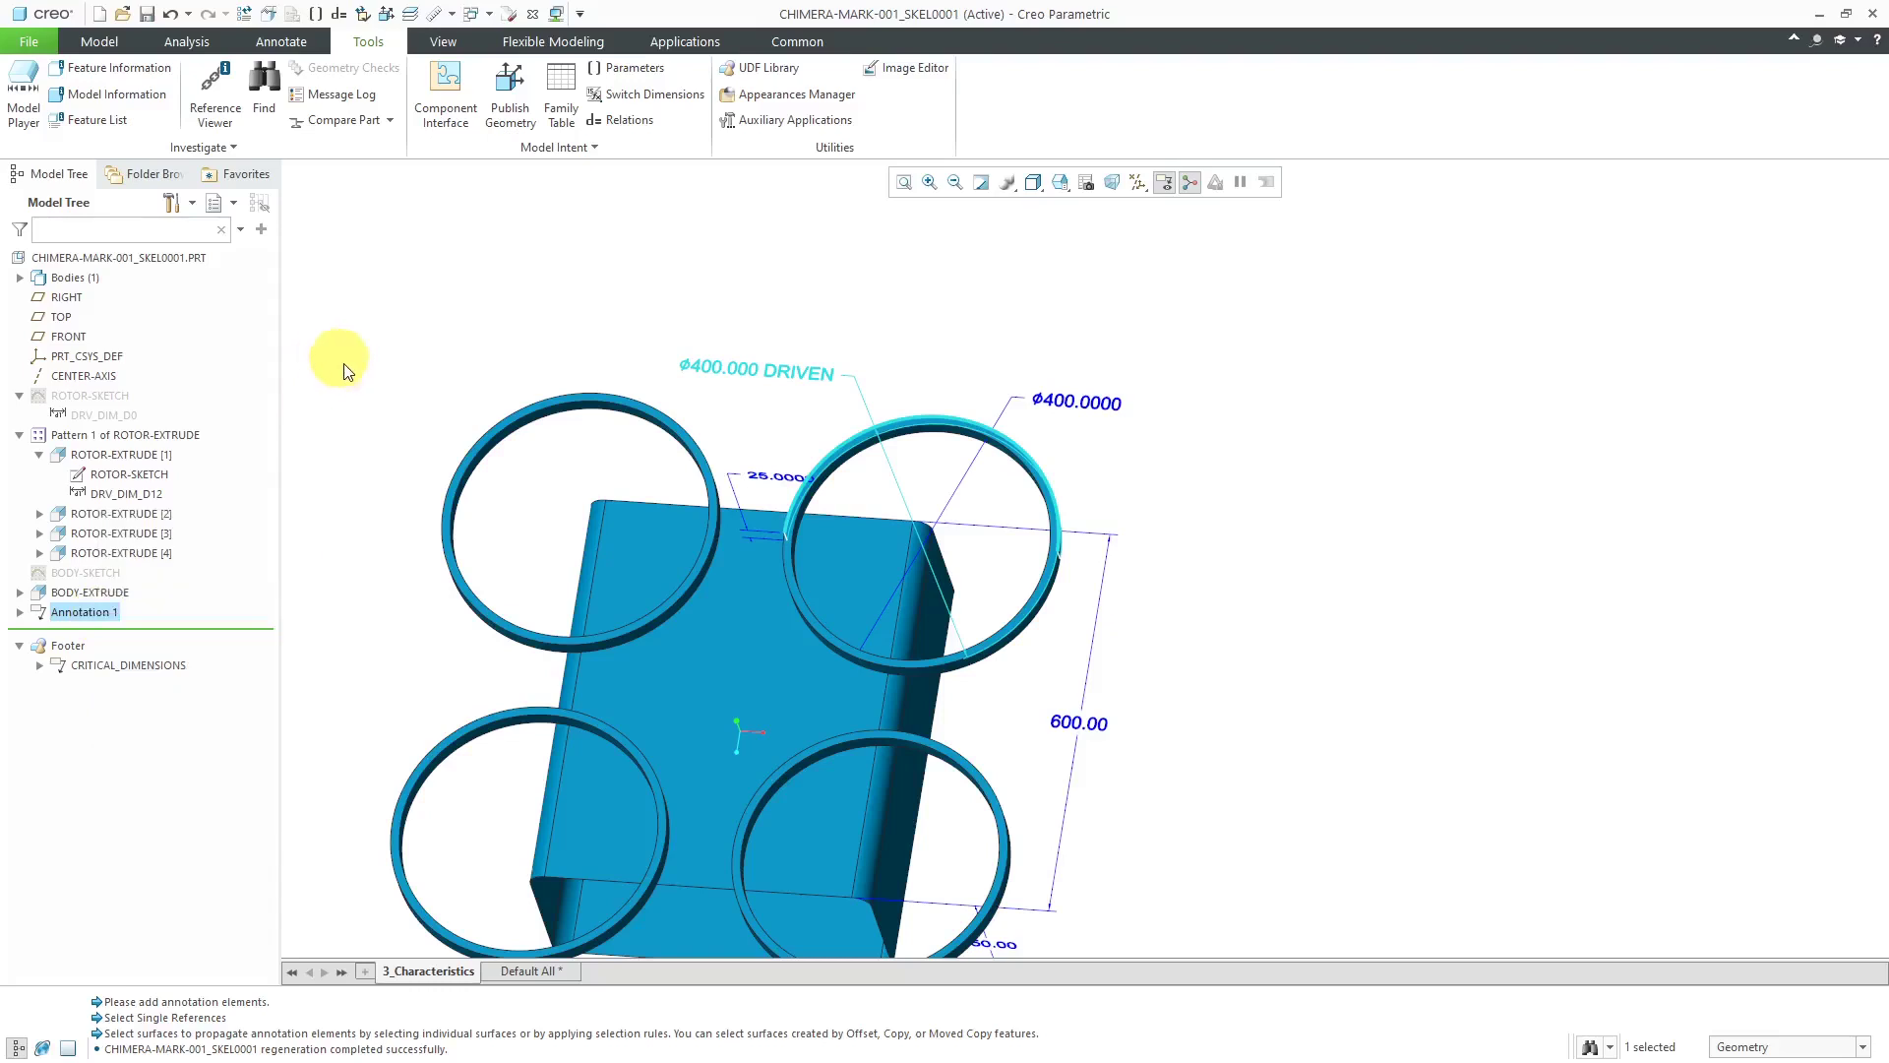
pyautogui.click(352, 596)
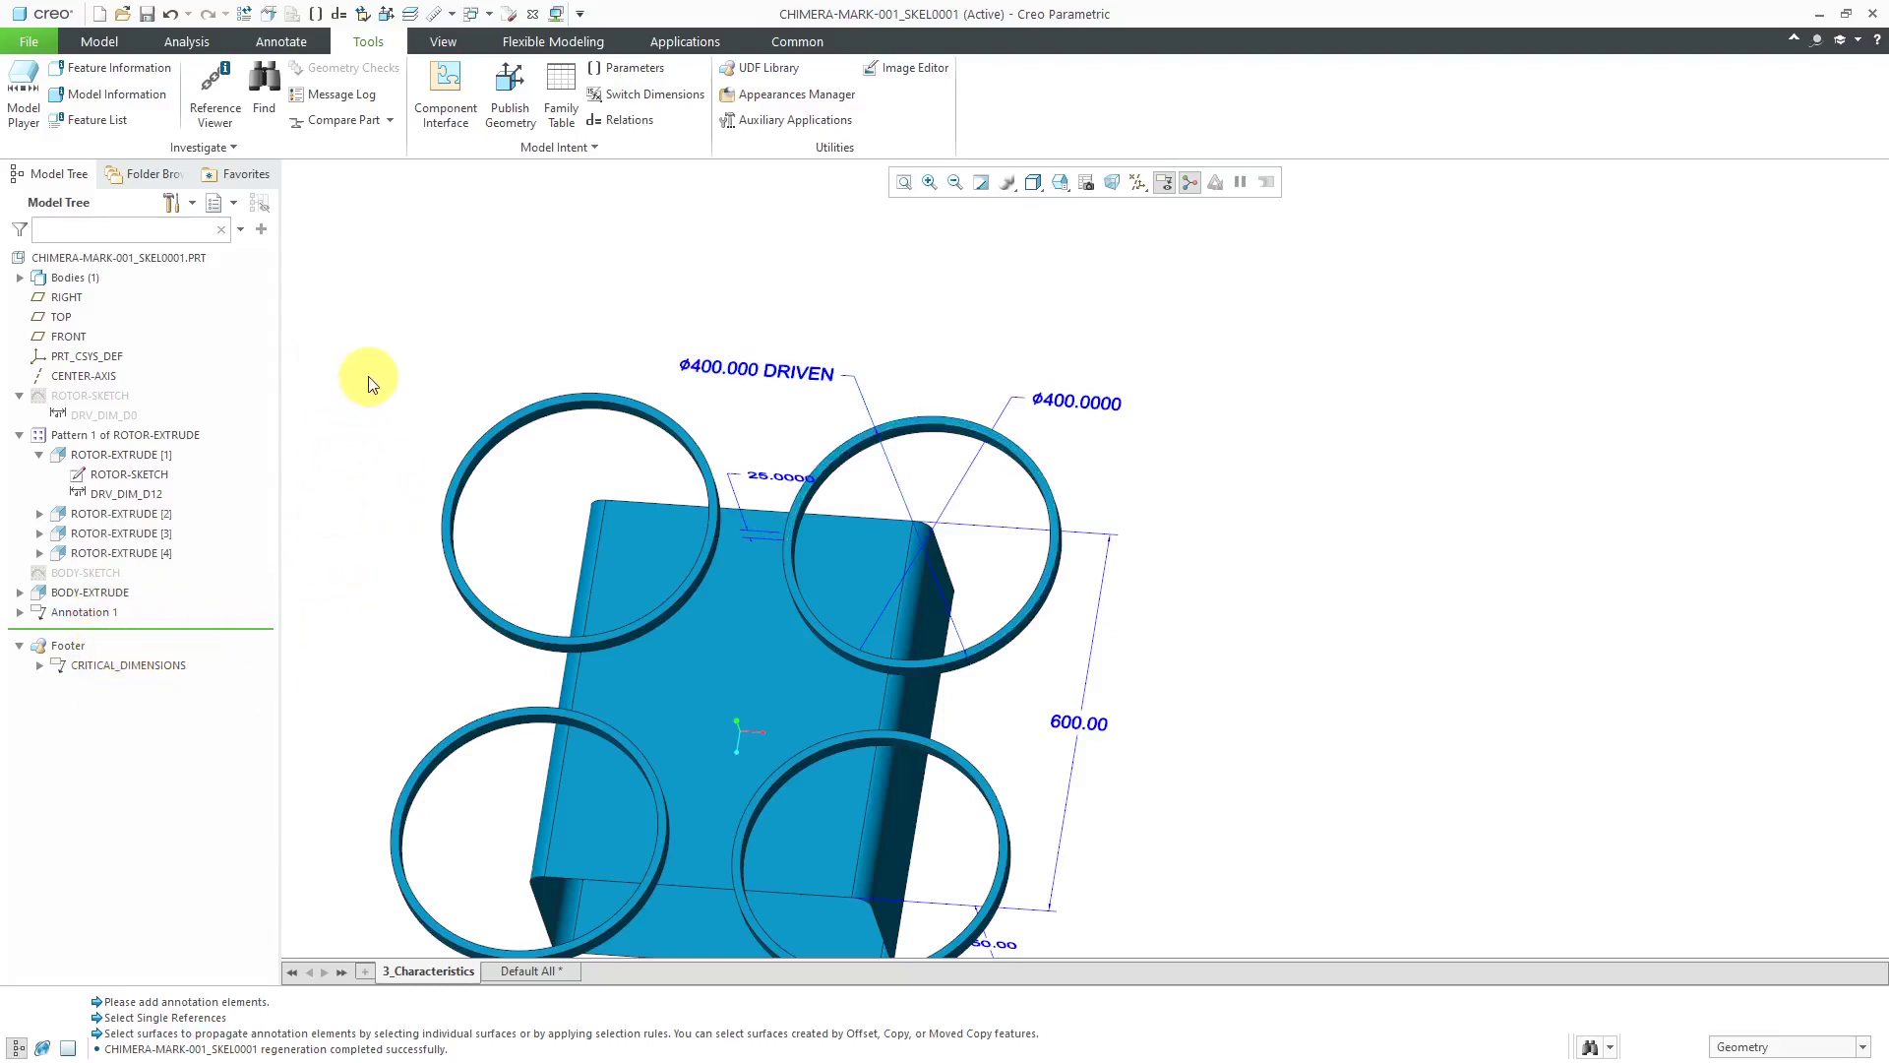
# Start a new Publish Geometry feature and add the dimensioned rotor ring's quilt to its surface sets
pyautogui.click(500, 127)
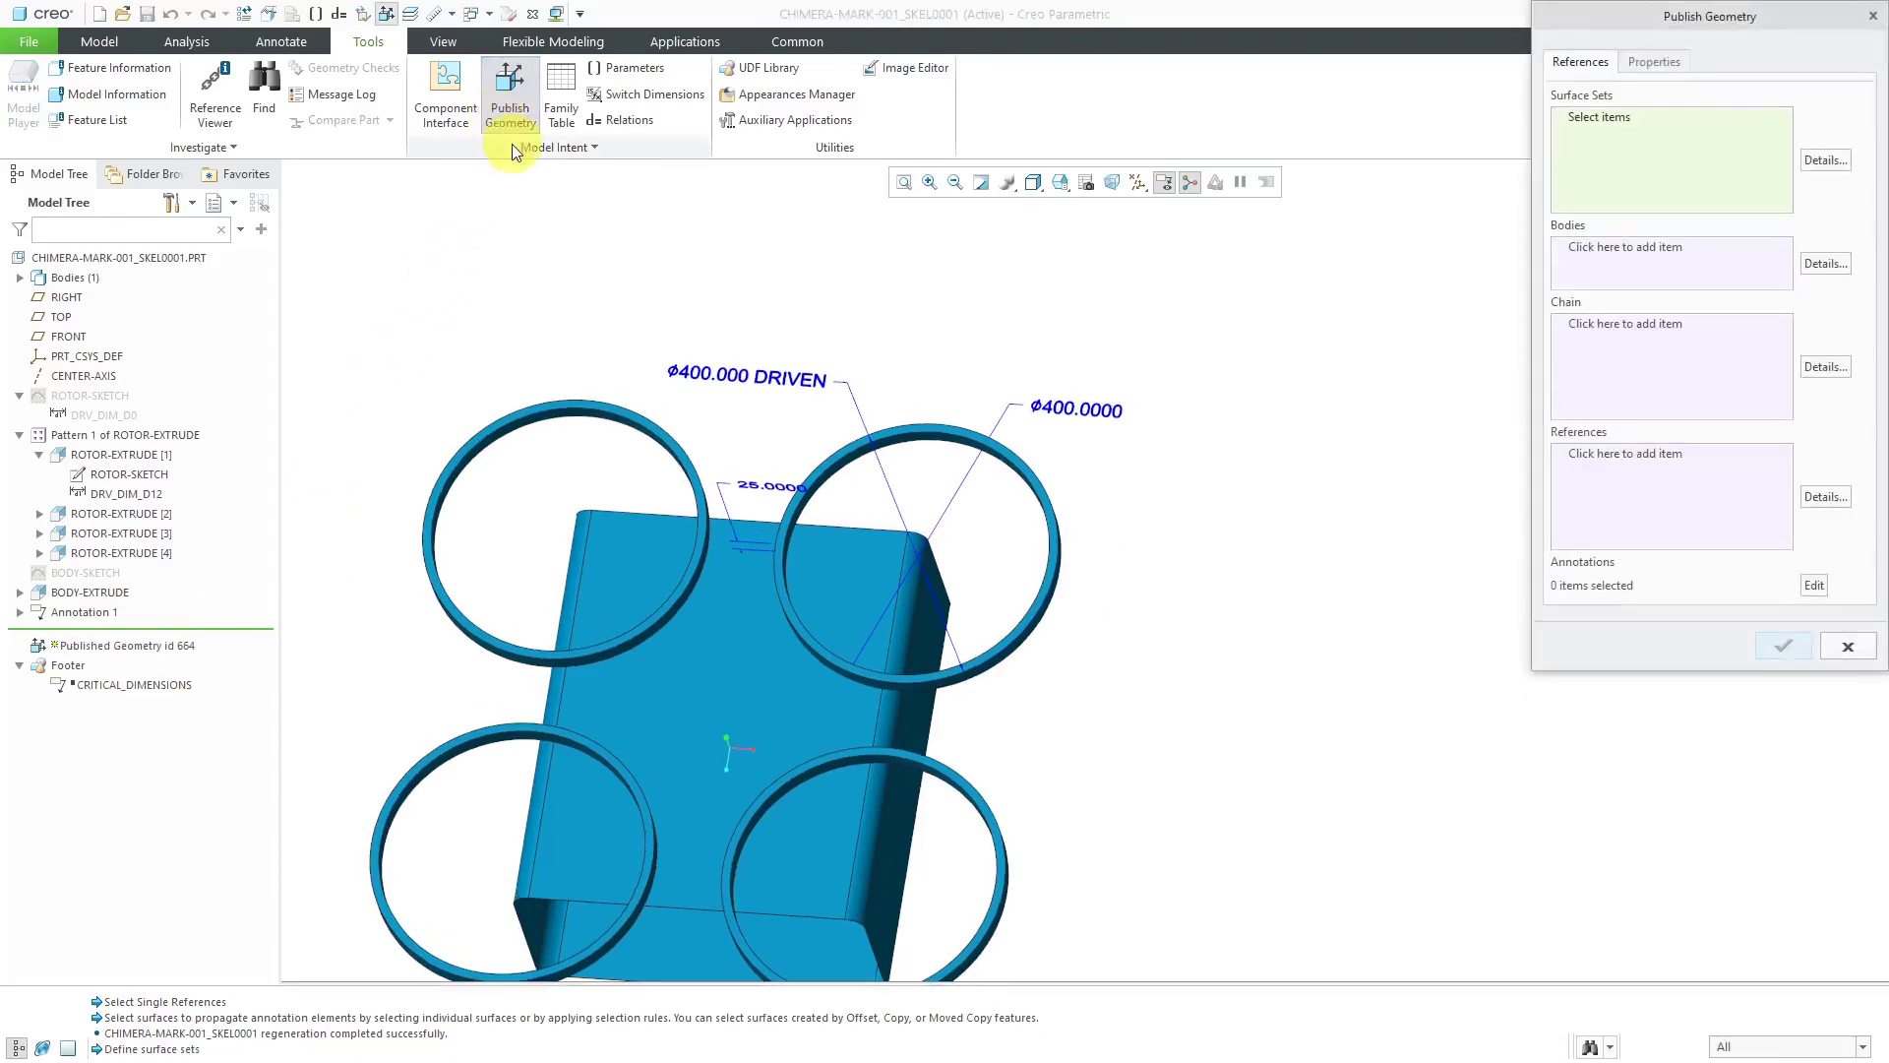
pyautogui.scroll(-2, 1060, 532)
pyautogui.click(1023, 514)
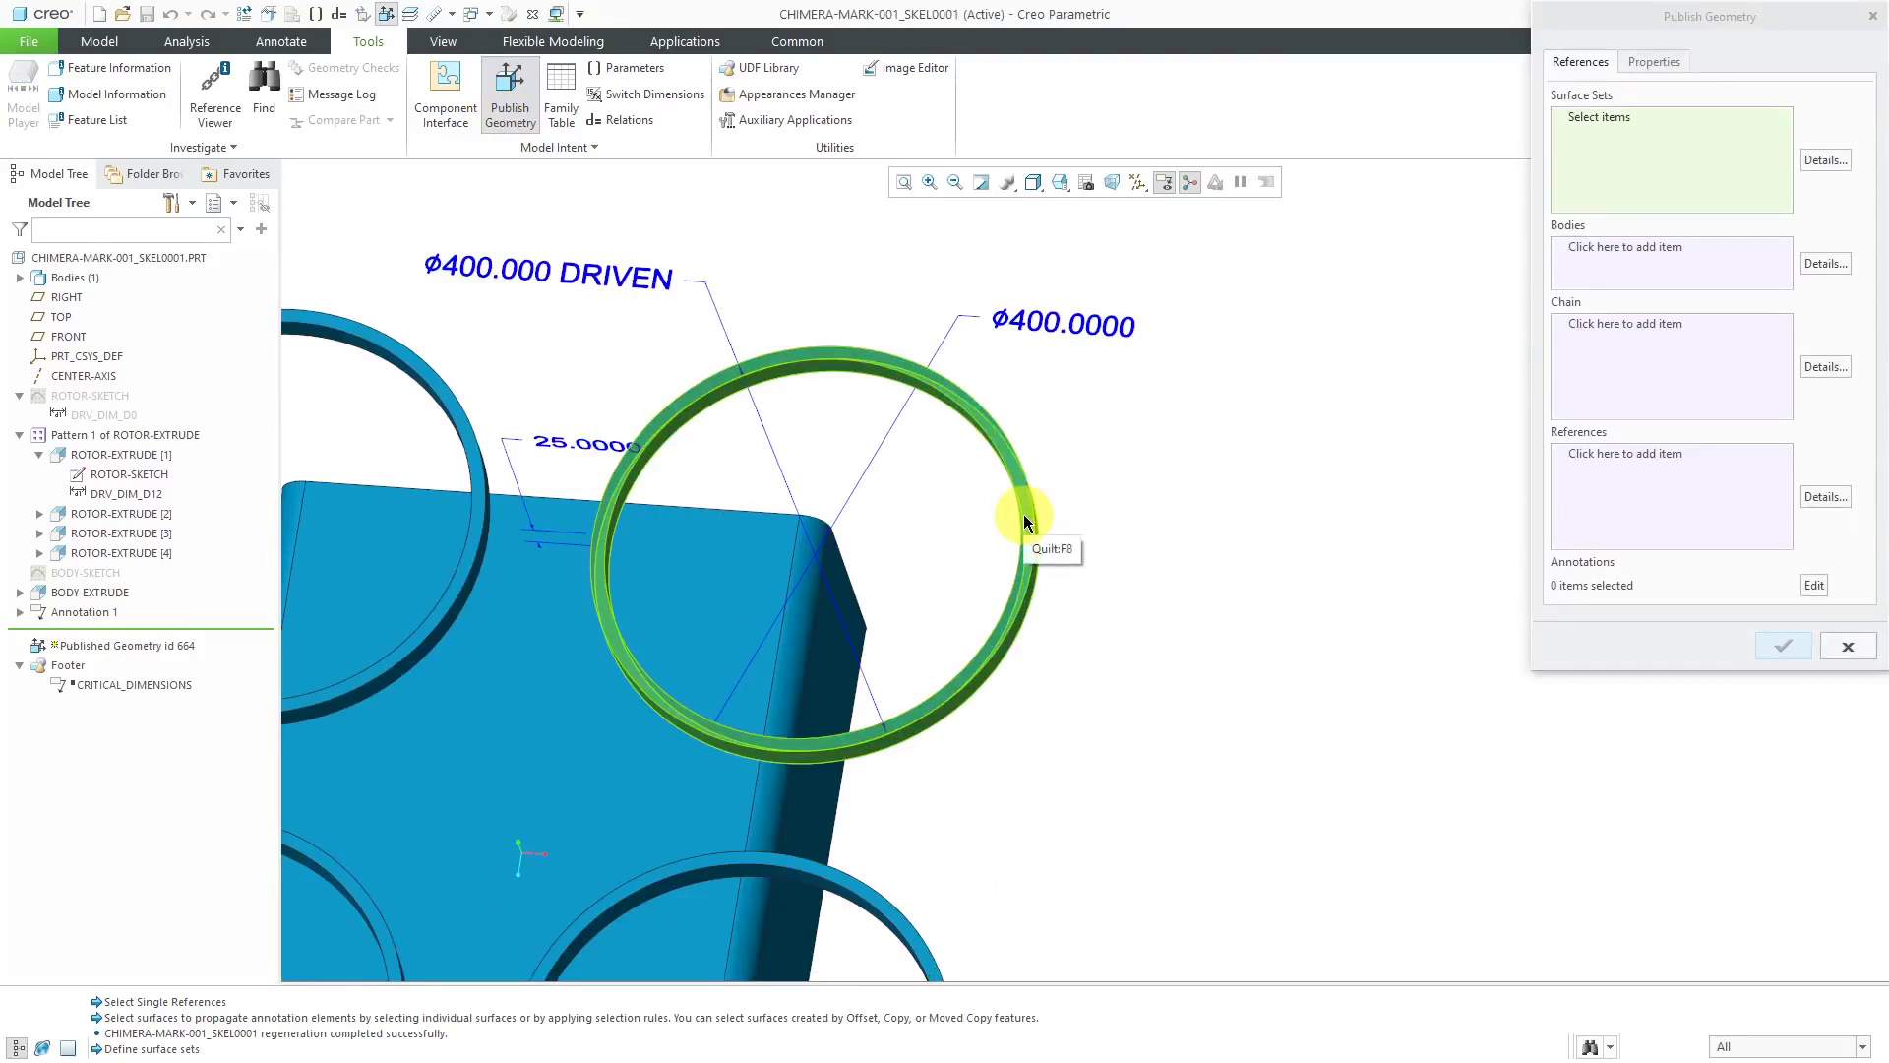
pyautogui.click(1023, 513)
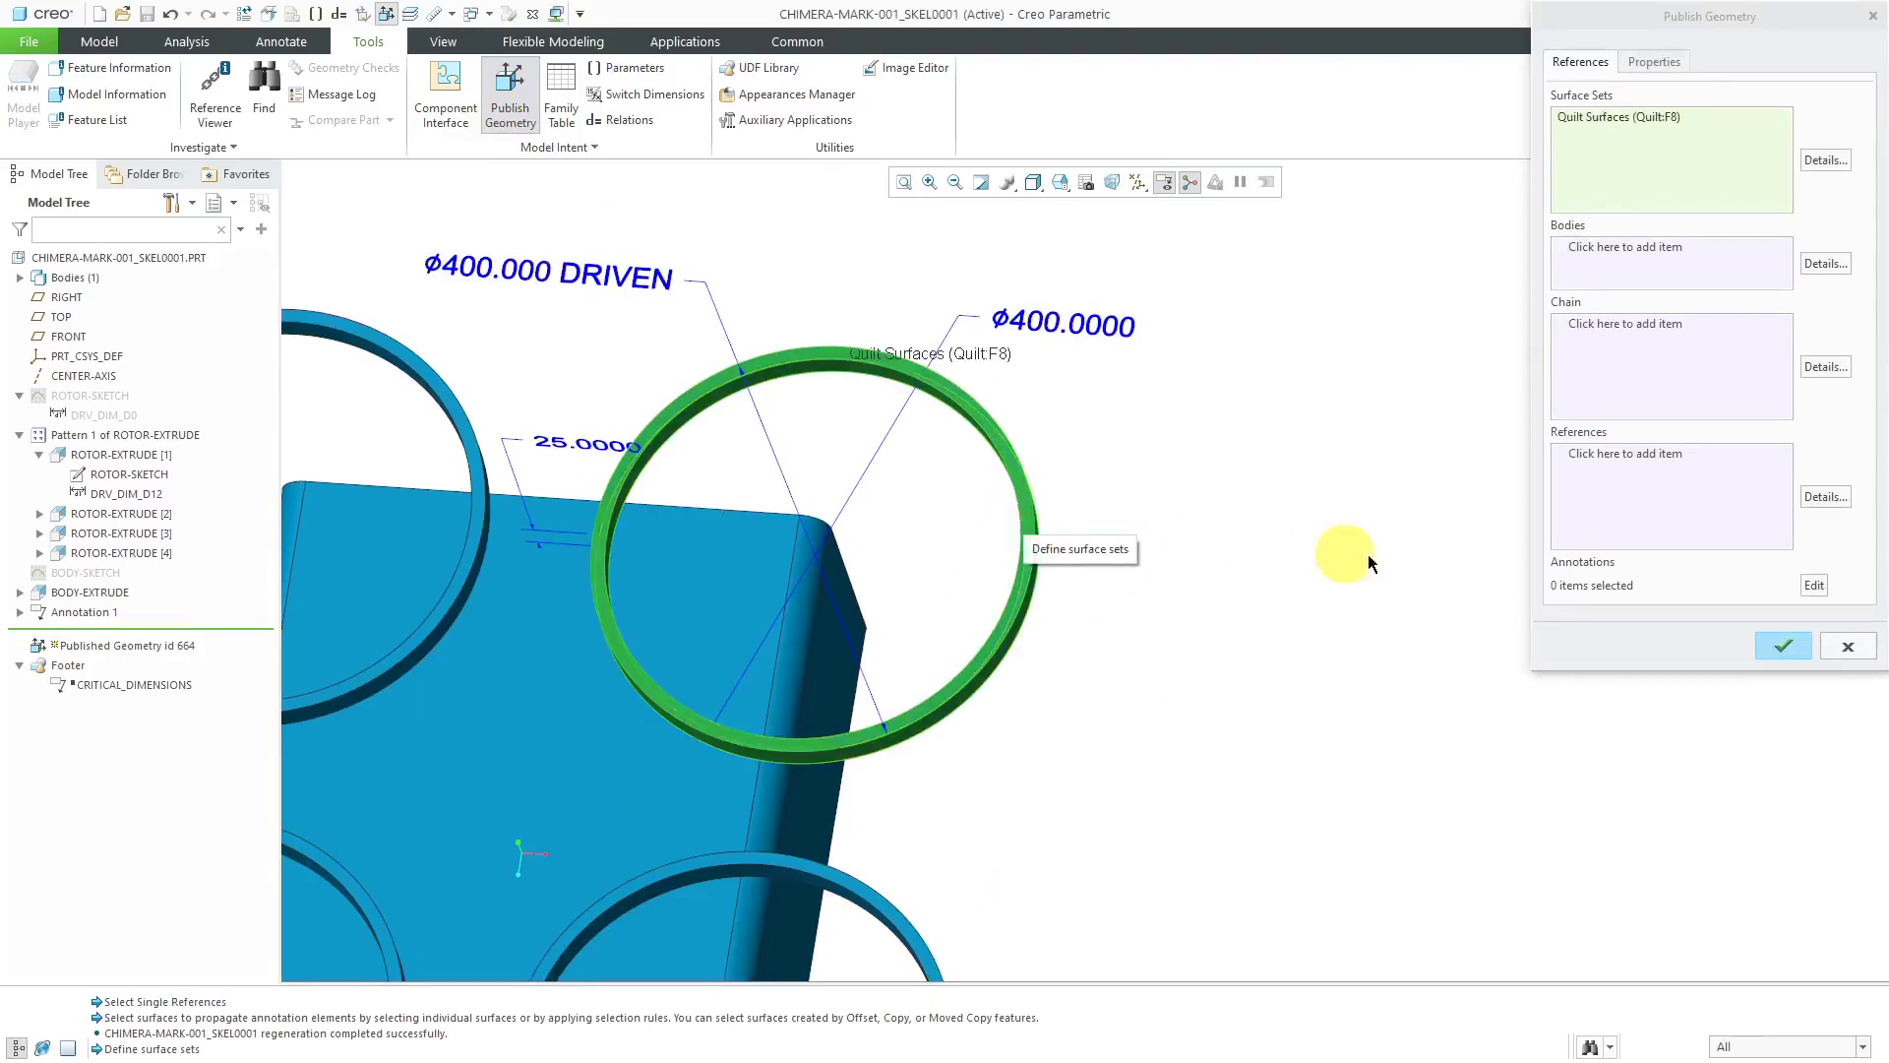
# Add the driven 400 diameter dimension to the published annotations and complete the Publish Geometry feature
pyautogui.click(1813, 586)
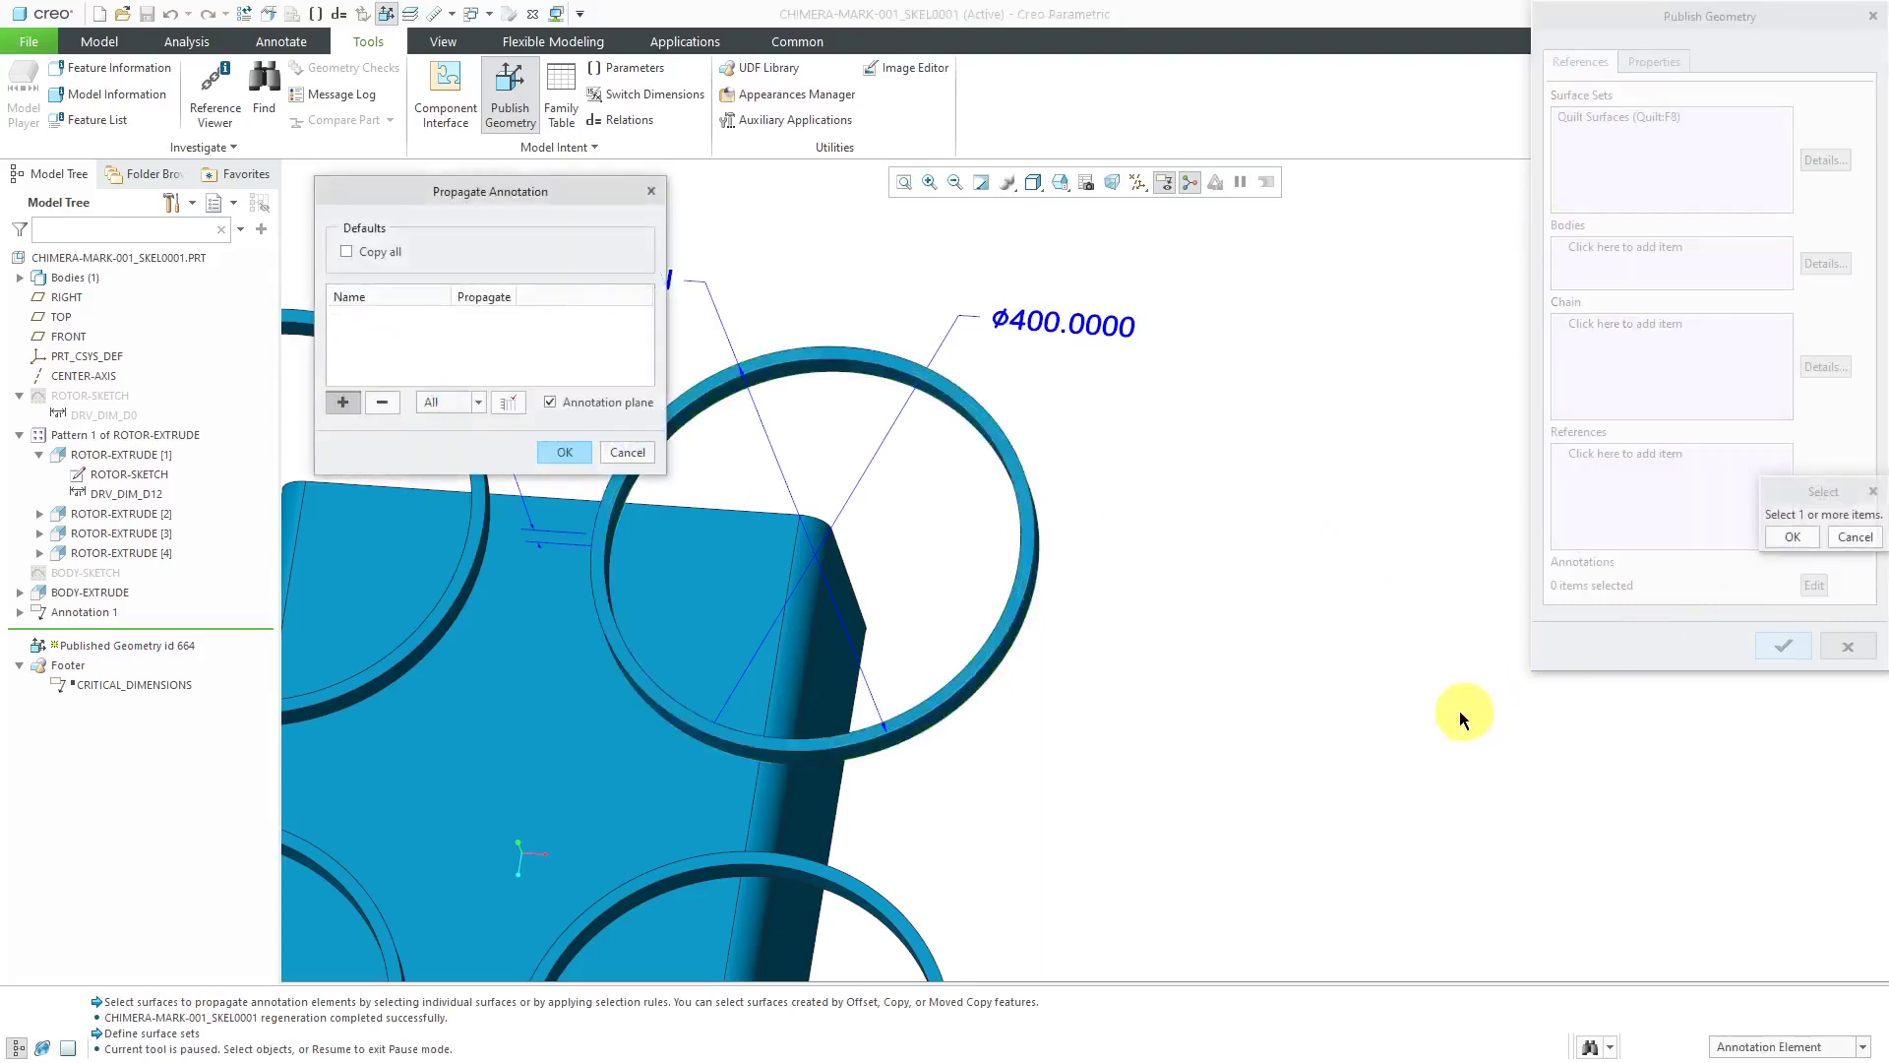
pyautogui.moveTo(539, 197); pyautogui.dragTo(957, 401)
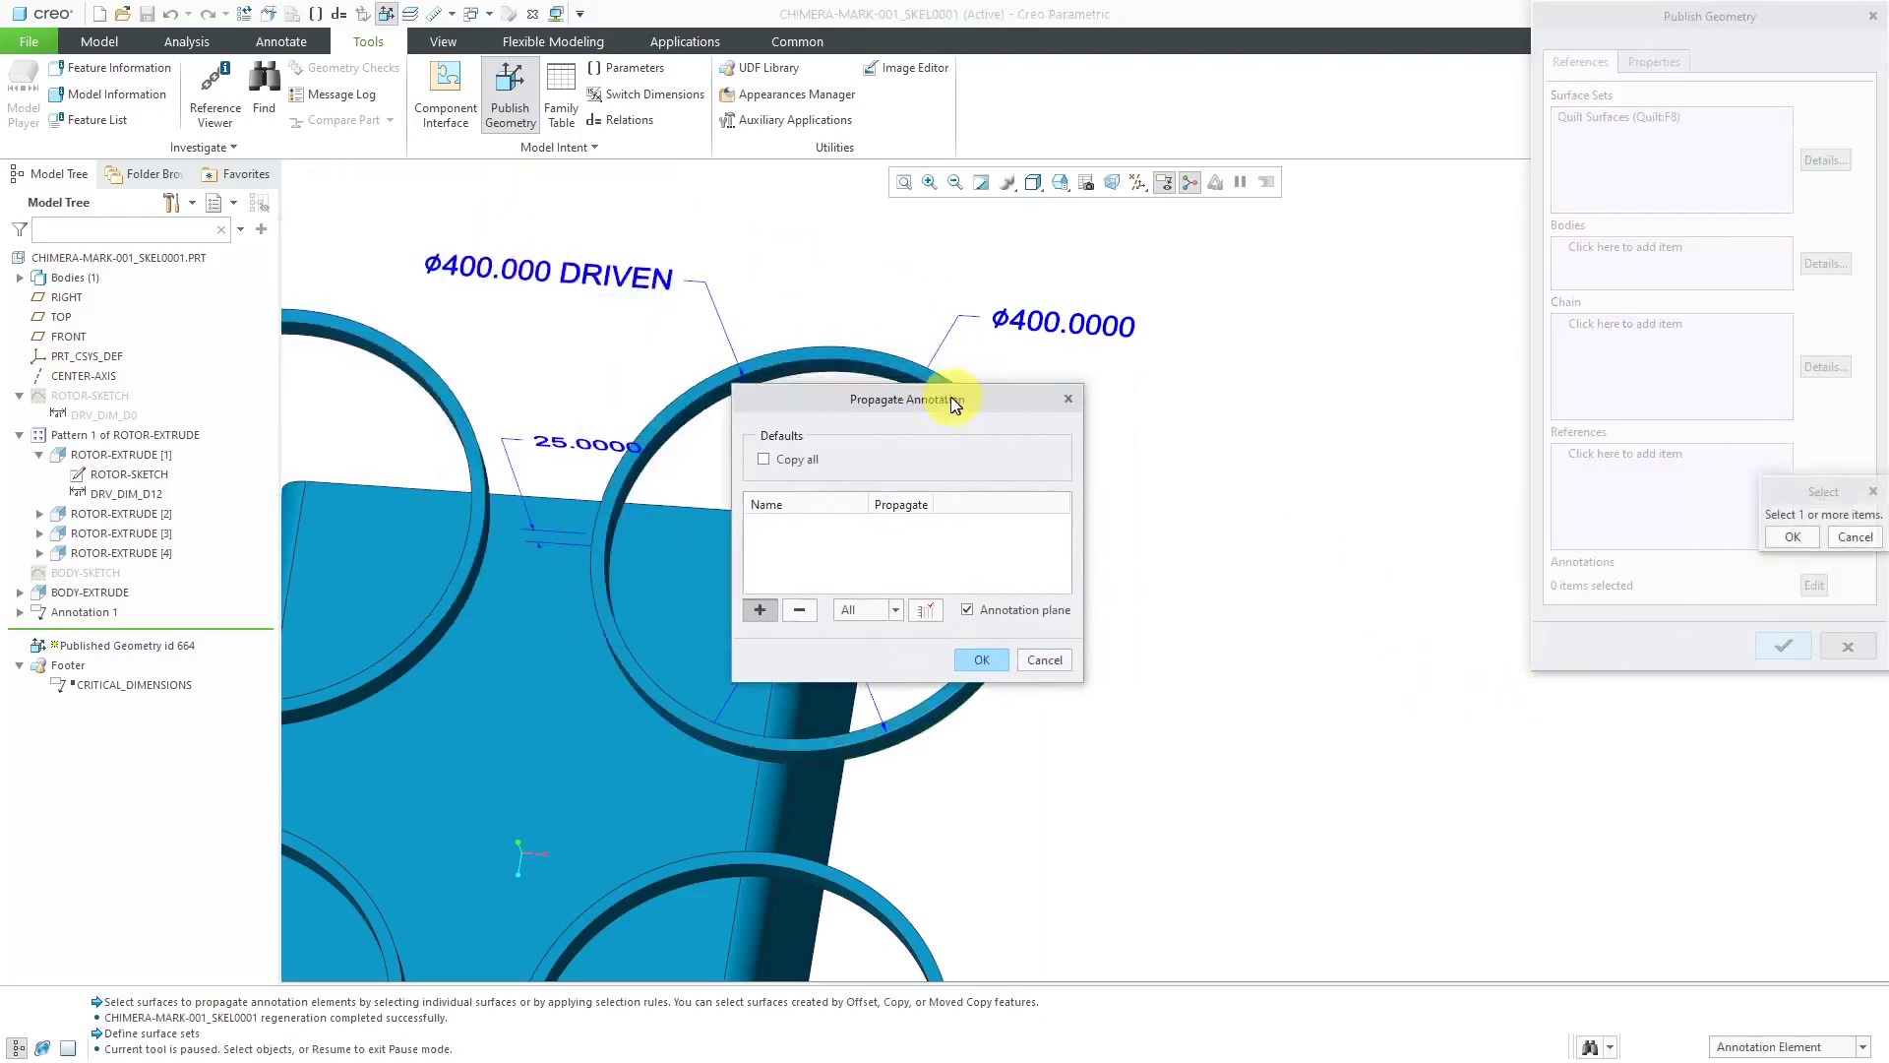
pyautogui.click(597, 279)
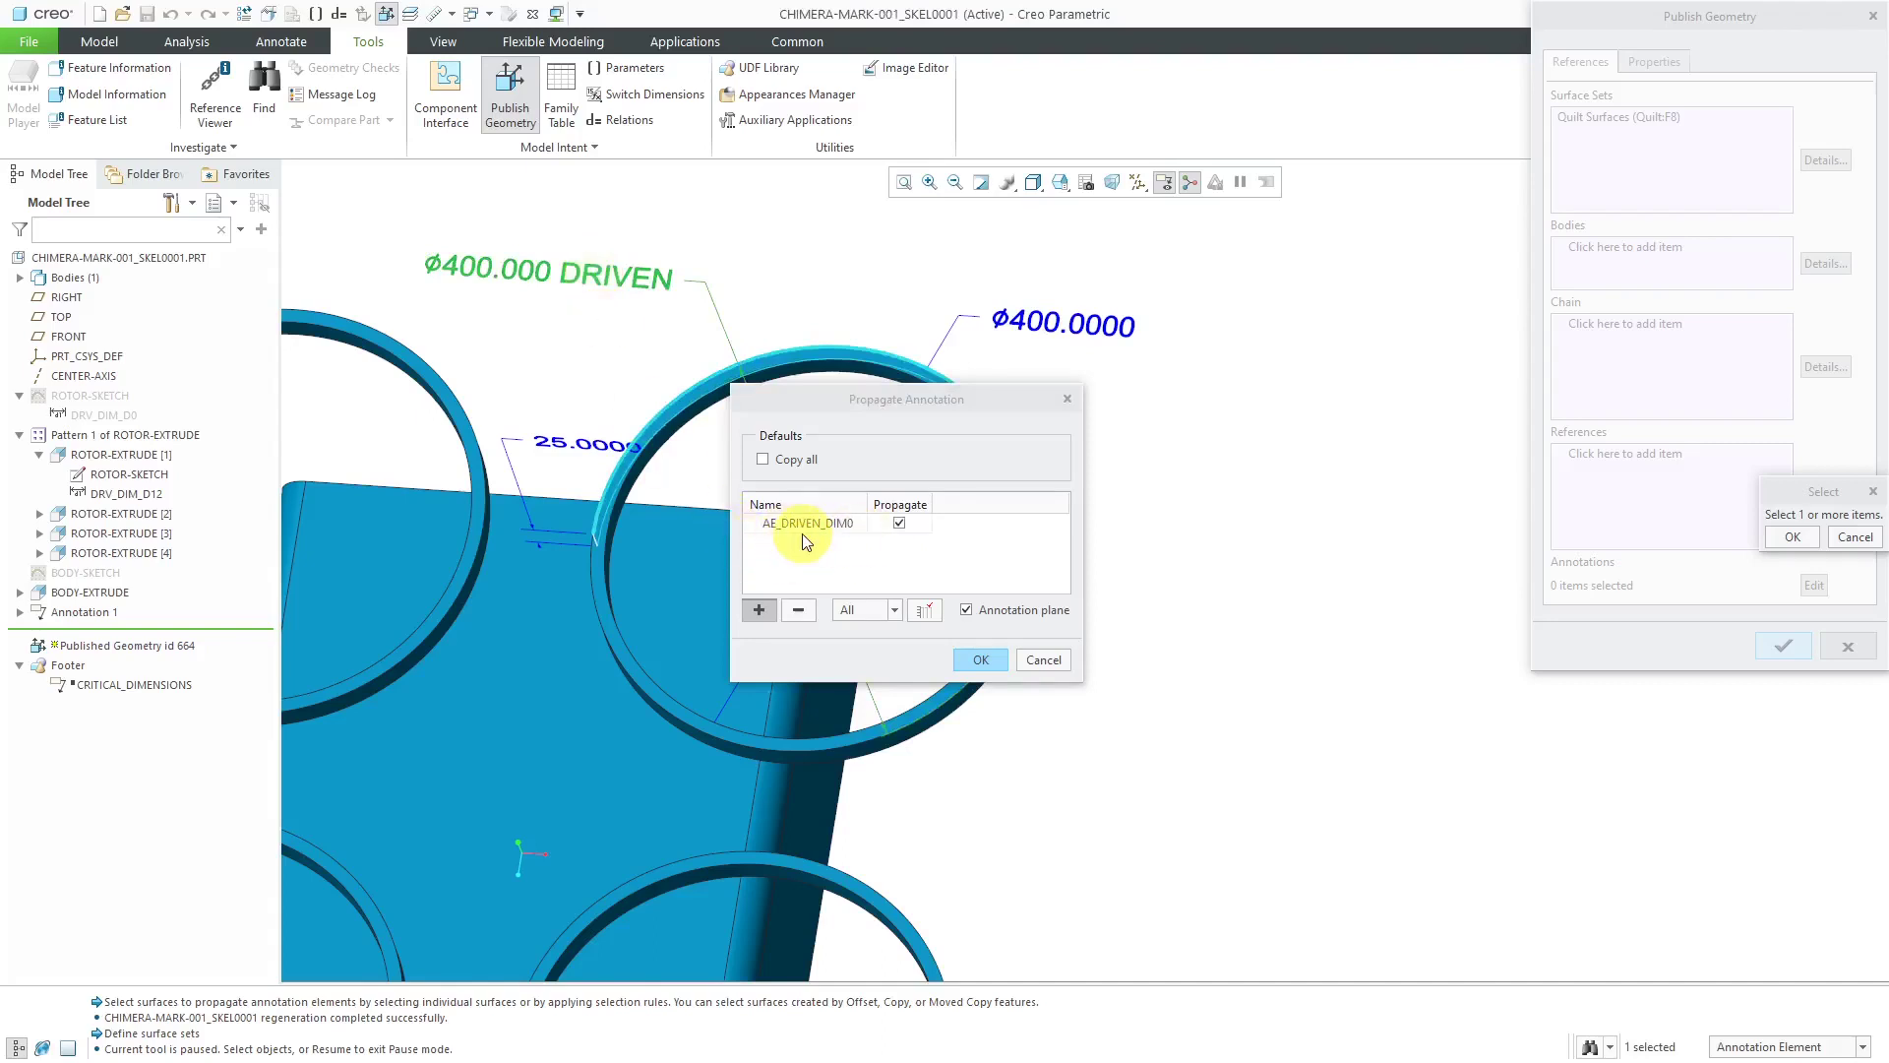
pyautogui.click(979, 660)
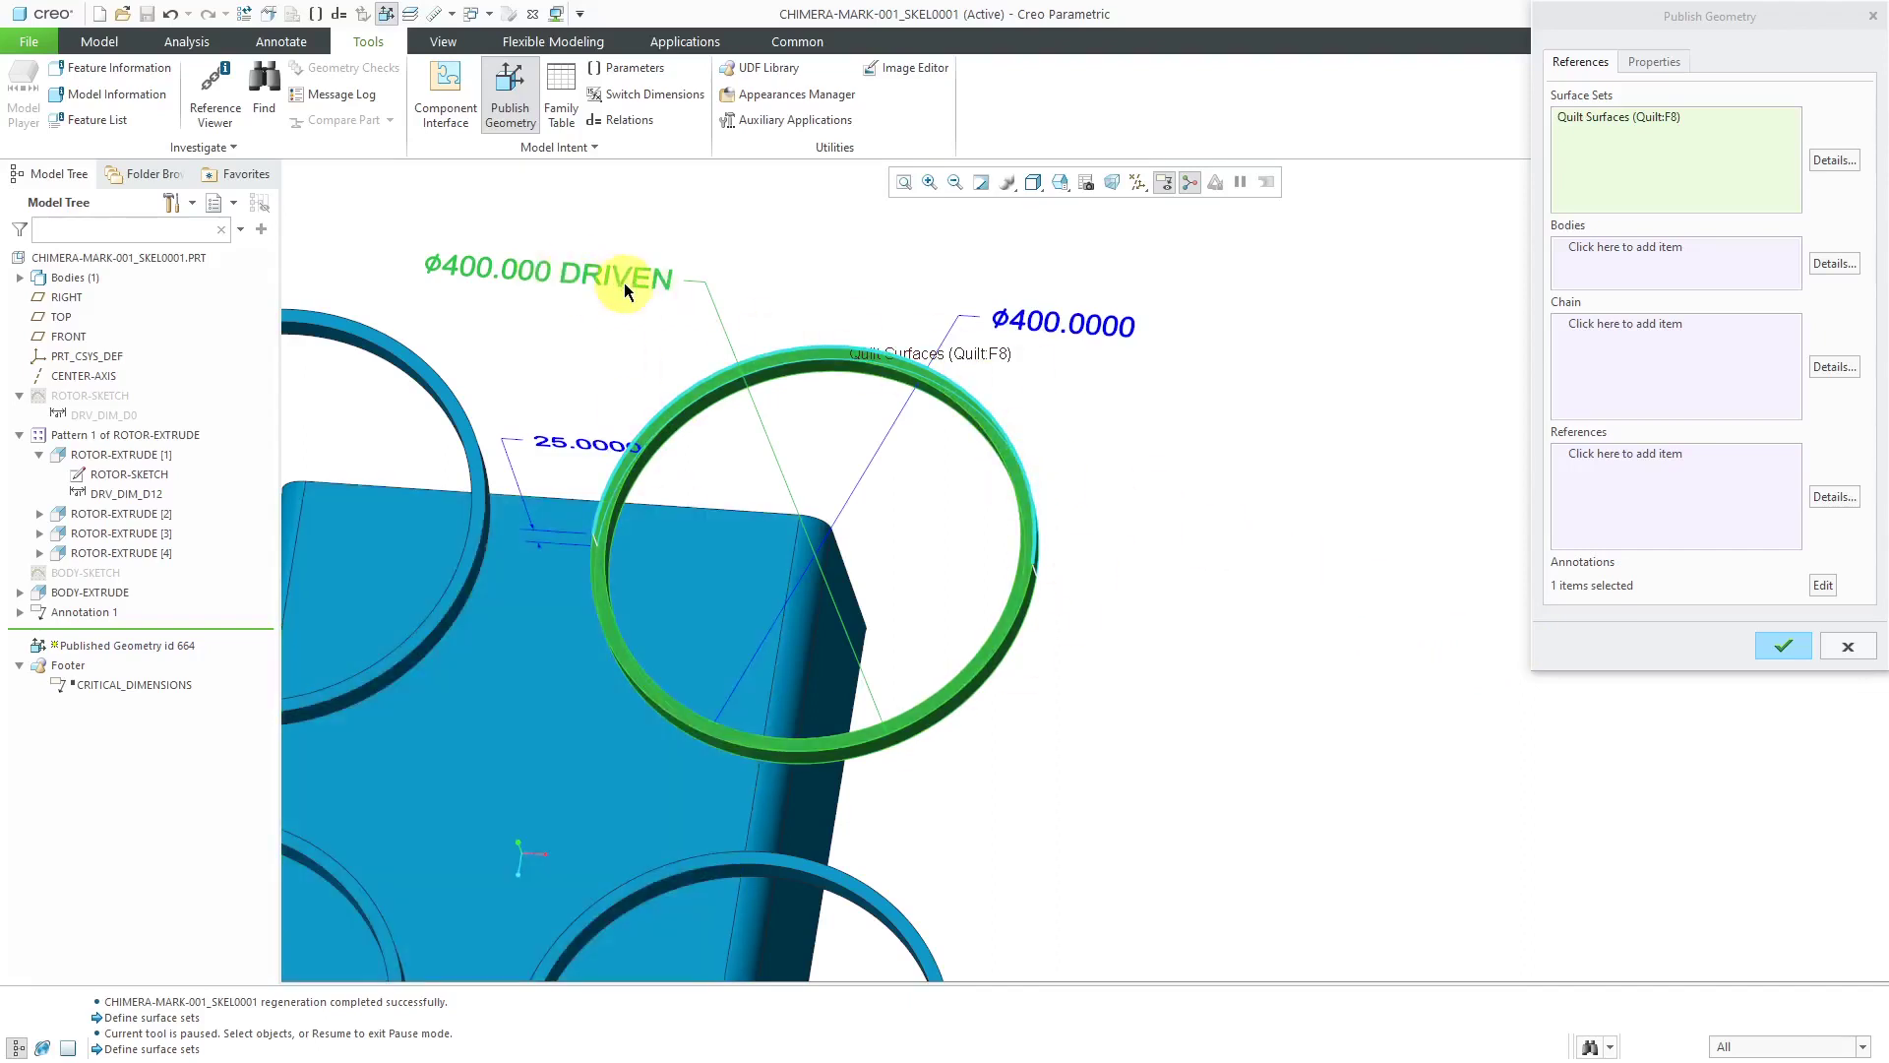
pyautogui.click(1780, 652)
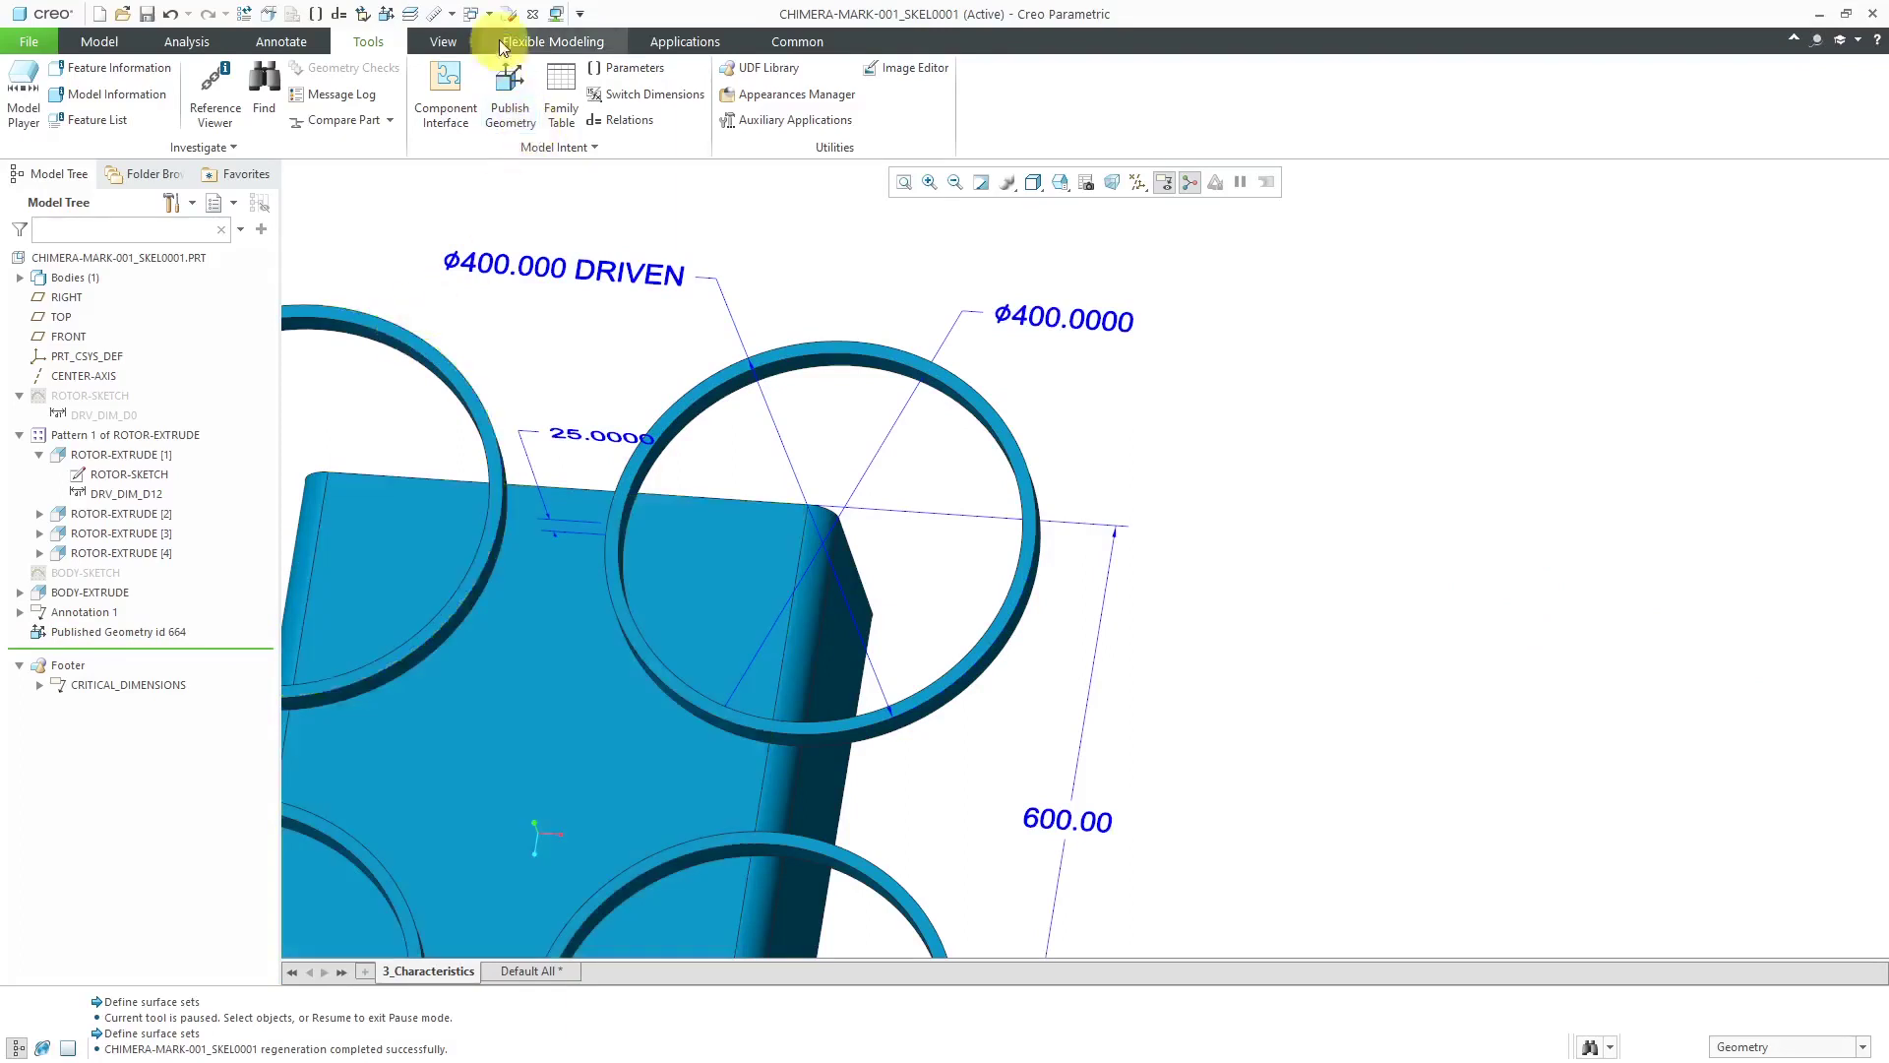
# Switch to the assembly CHIMERA-MARK-001.ASM and activate the CHIMERA-BODY part within it
pyautogui.click(476, 14)
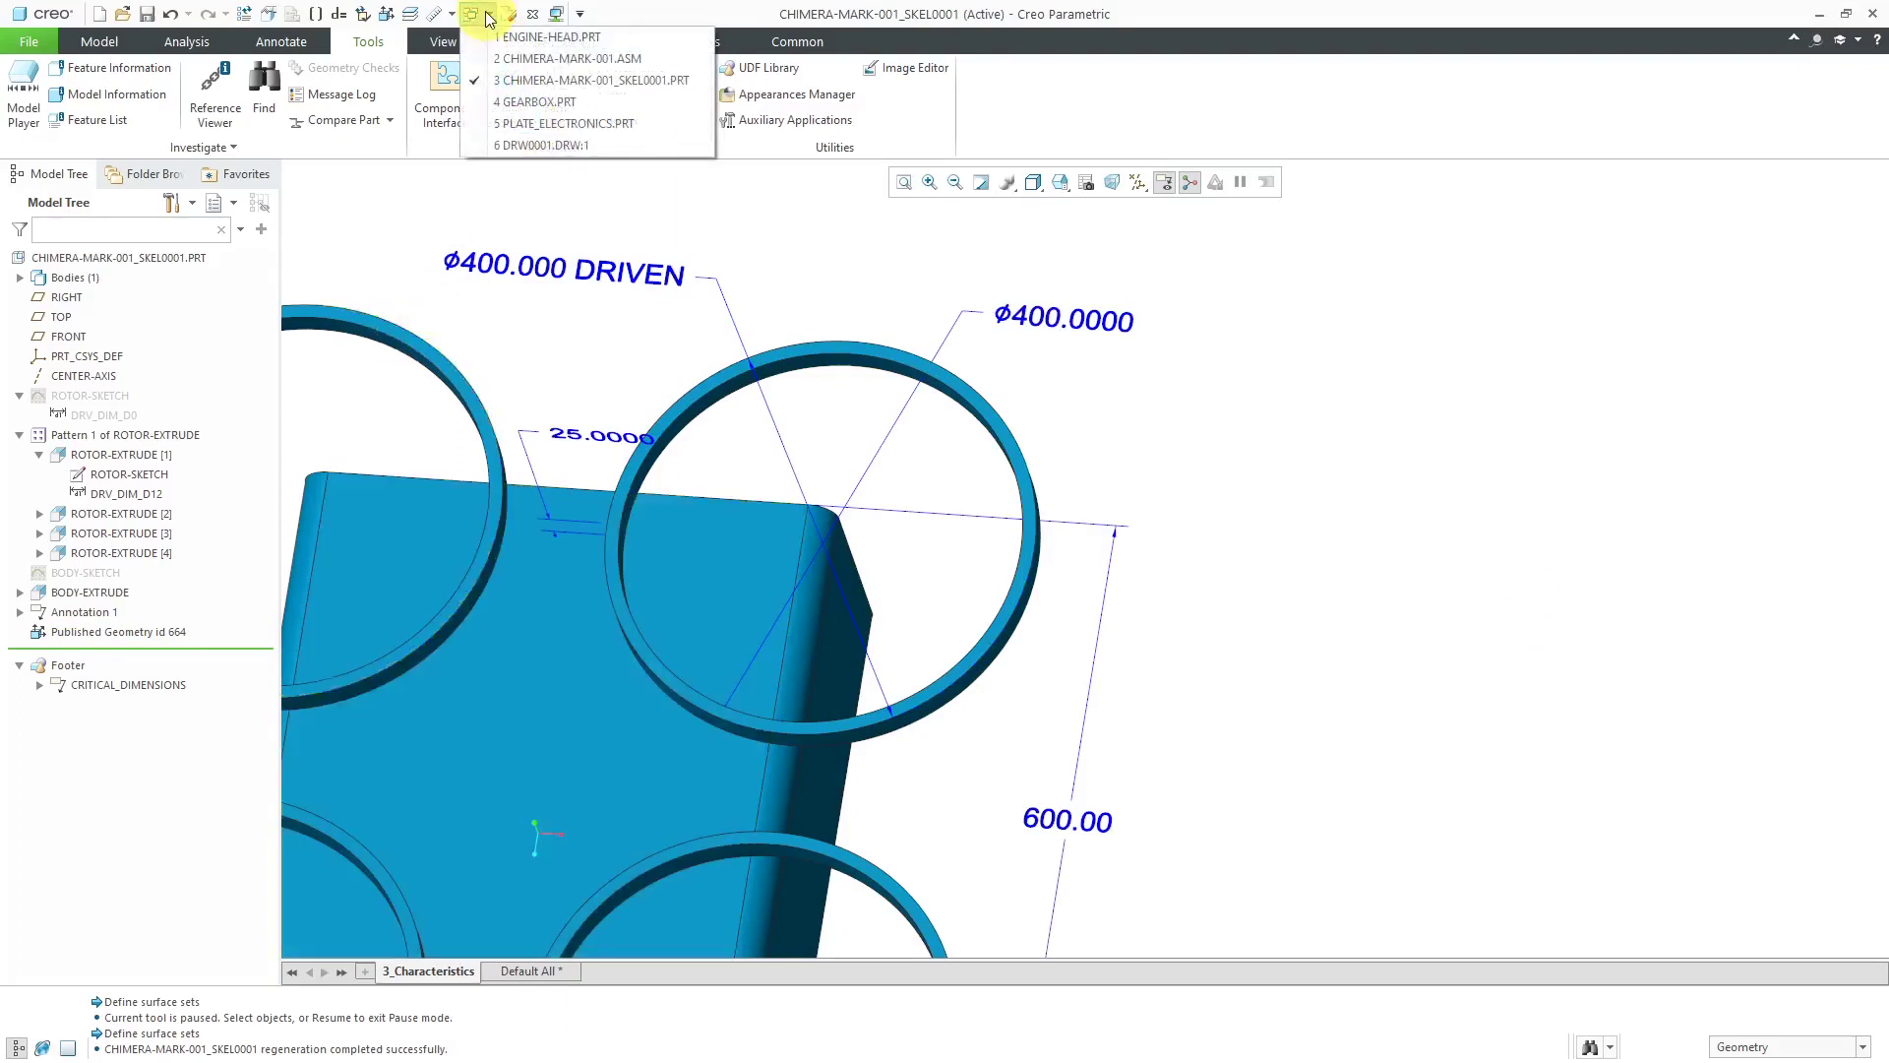
pyautogui.click(527, 65)
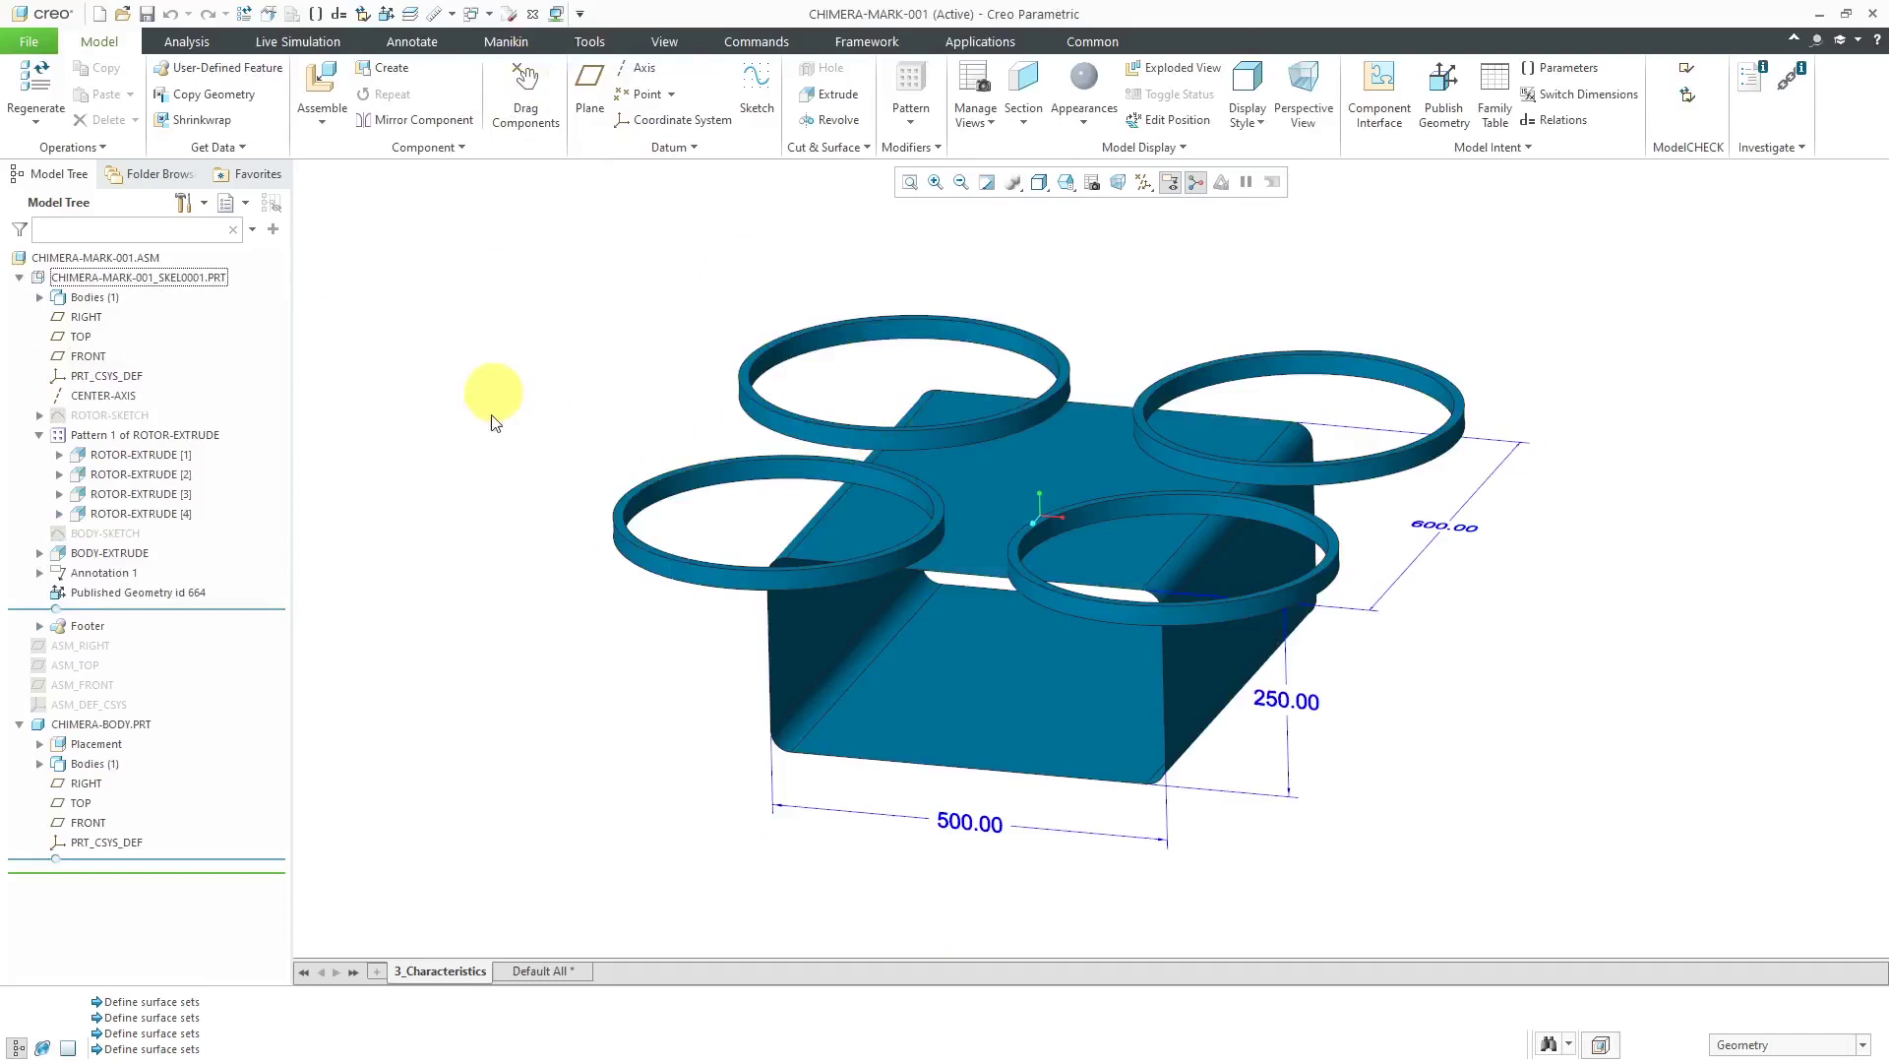
pyautogui.click(106, 730)
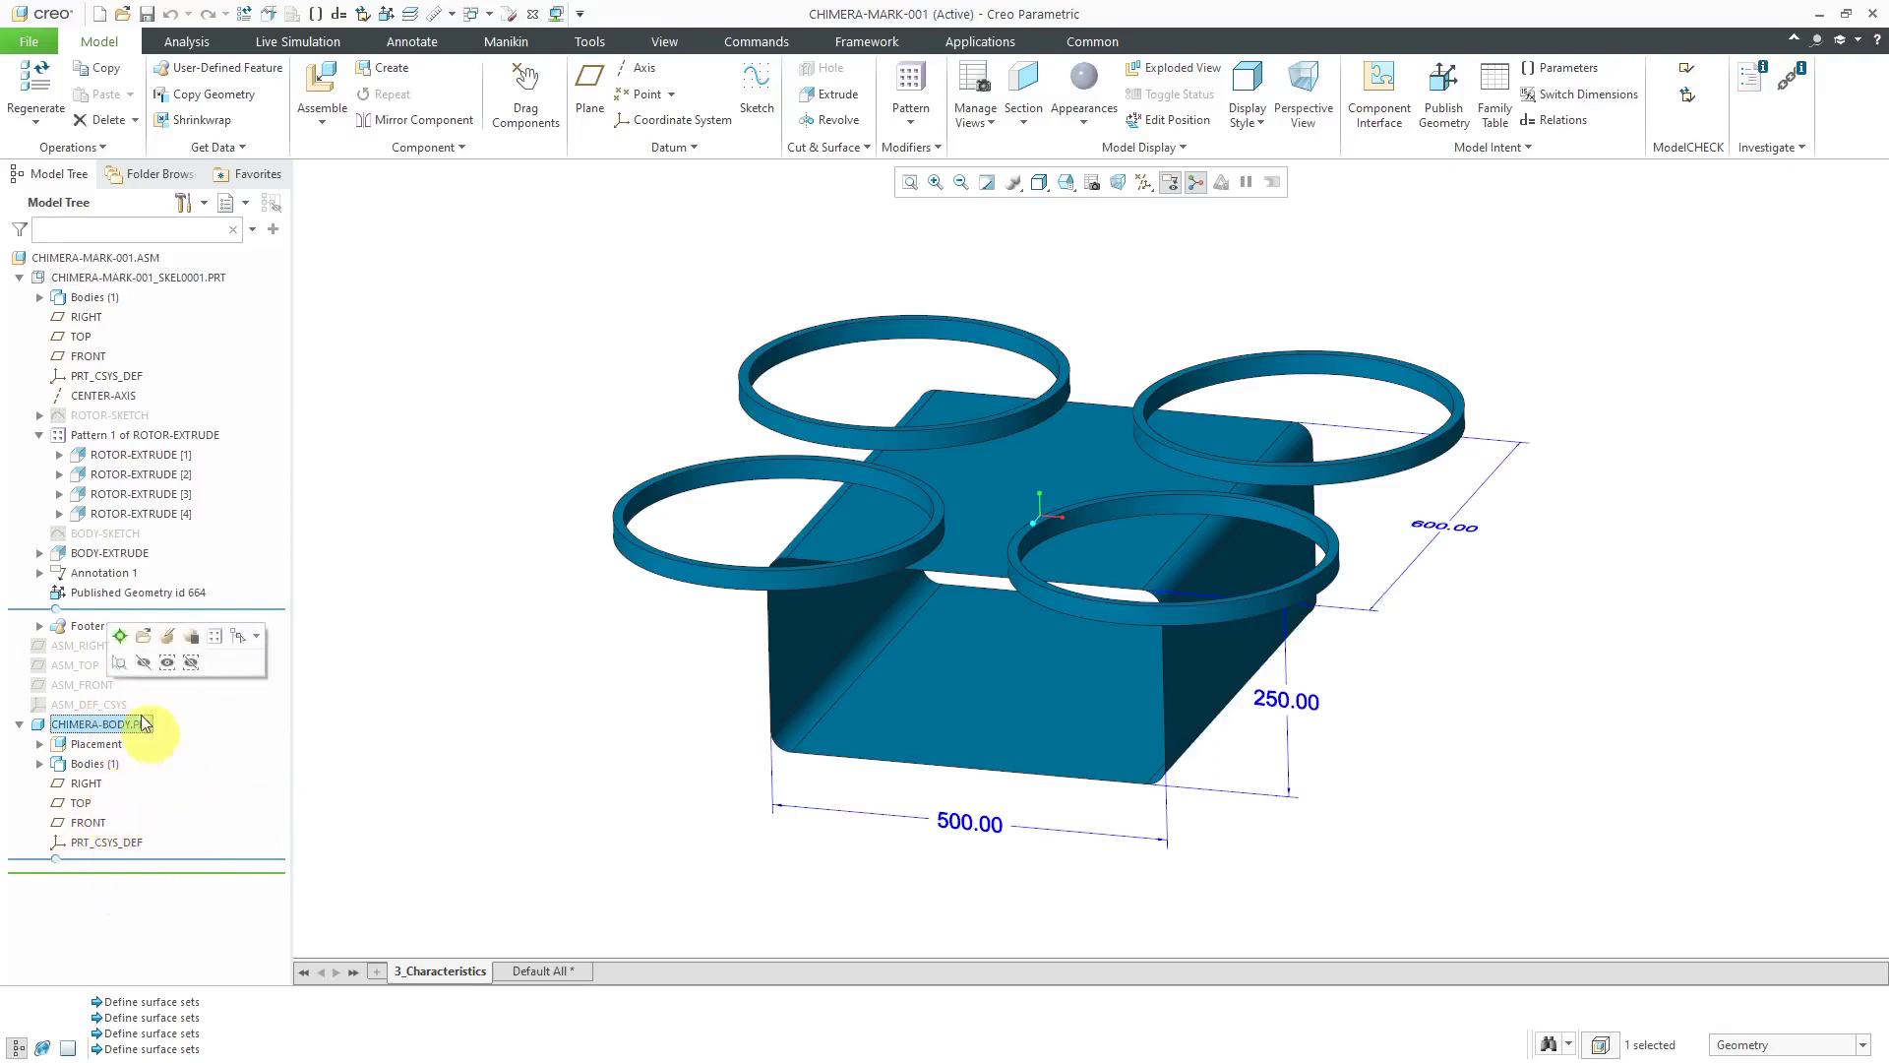
pyautogui.click(118, 637)
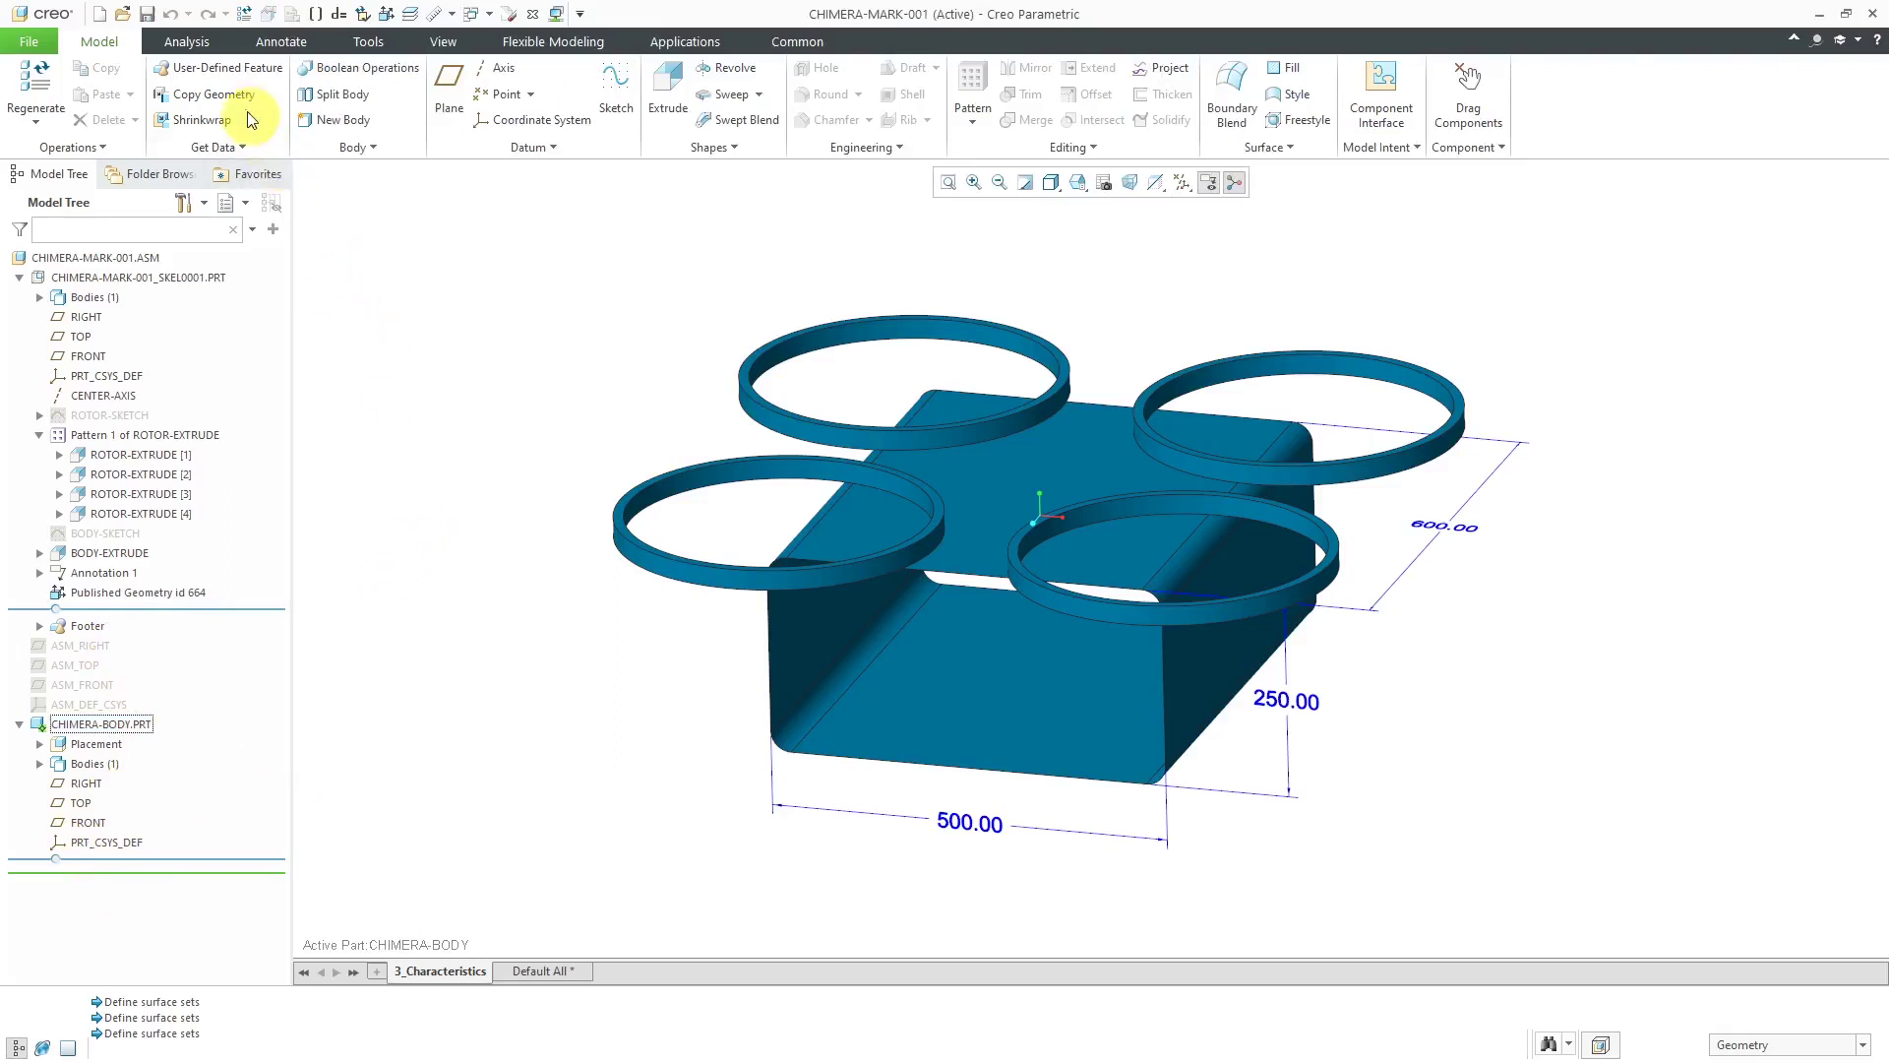
# Start a Copy Geometry feature in the body part and add the skeleton's box-shaped body quilt as its surface set
pyautogui.click(208, 93)
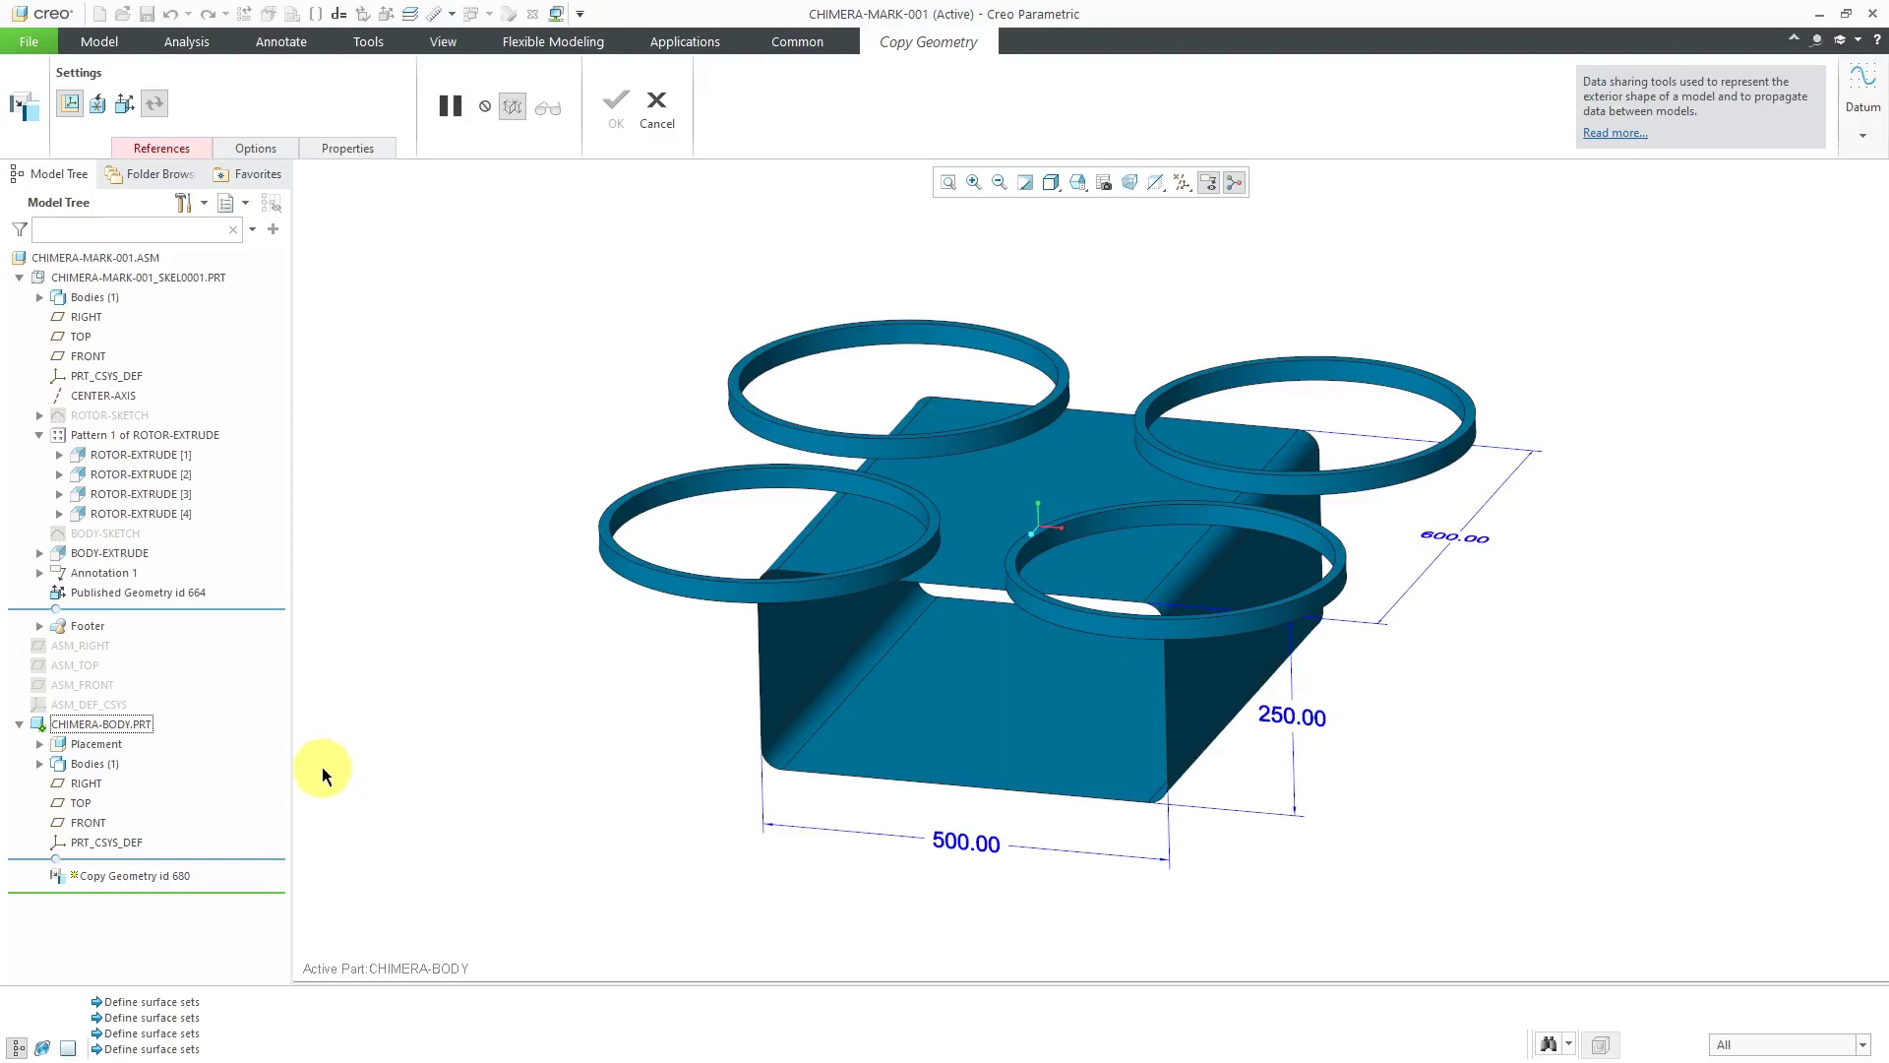
pyautogui.click(170, 148)
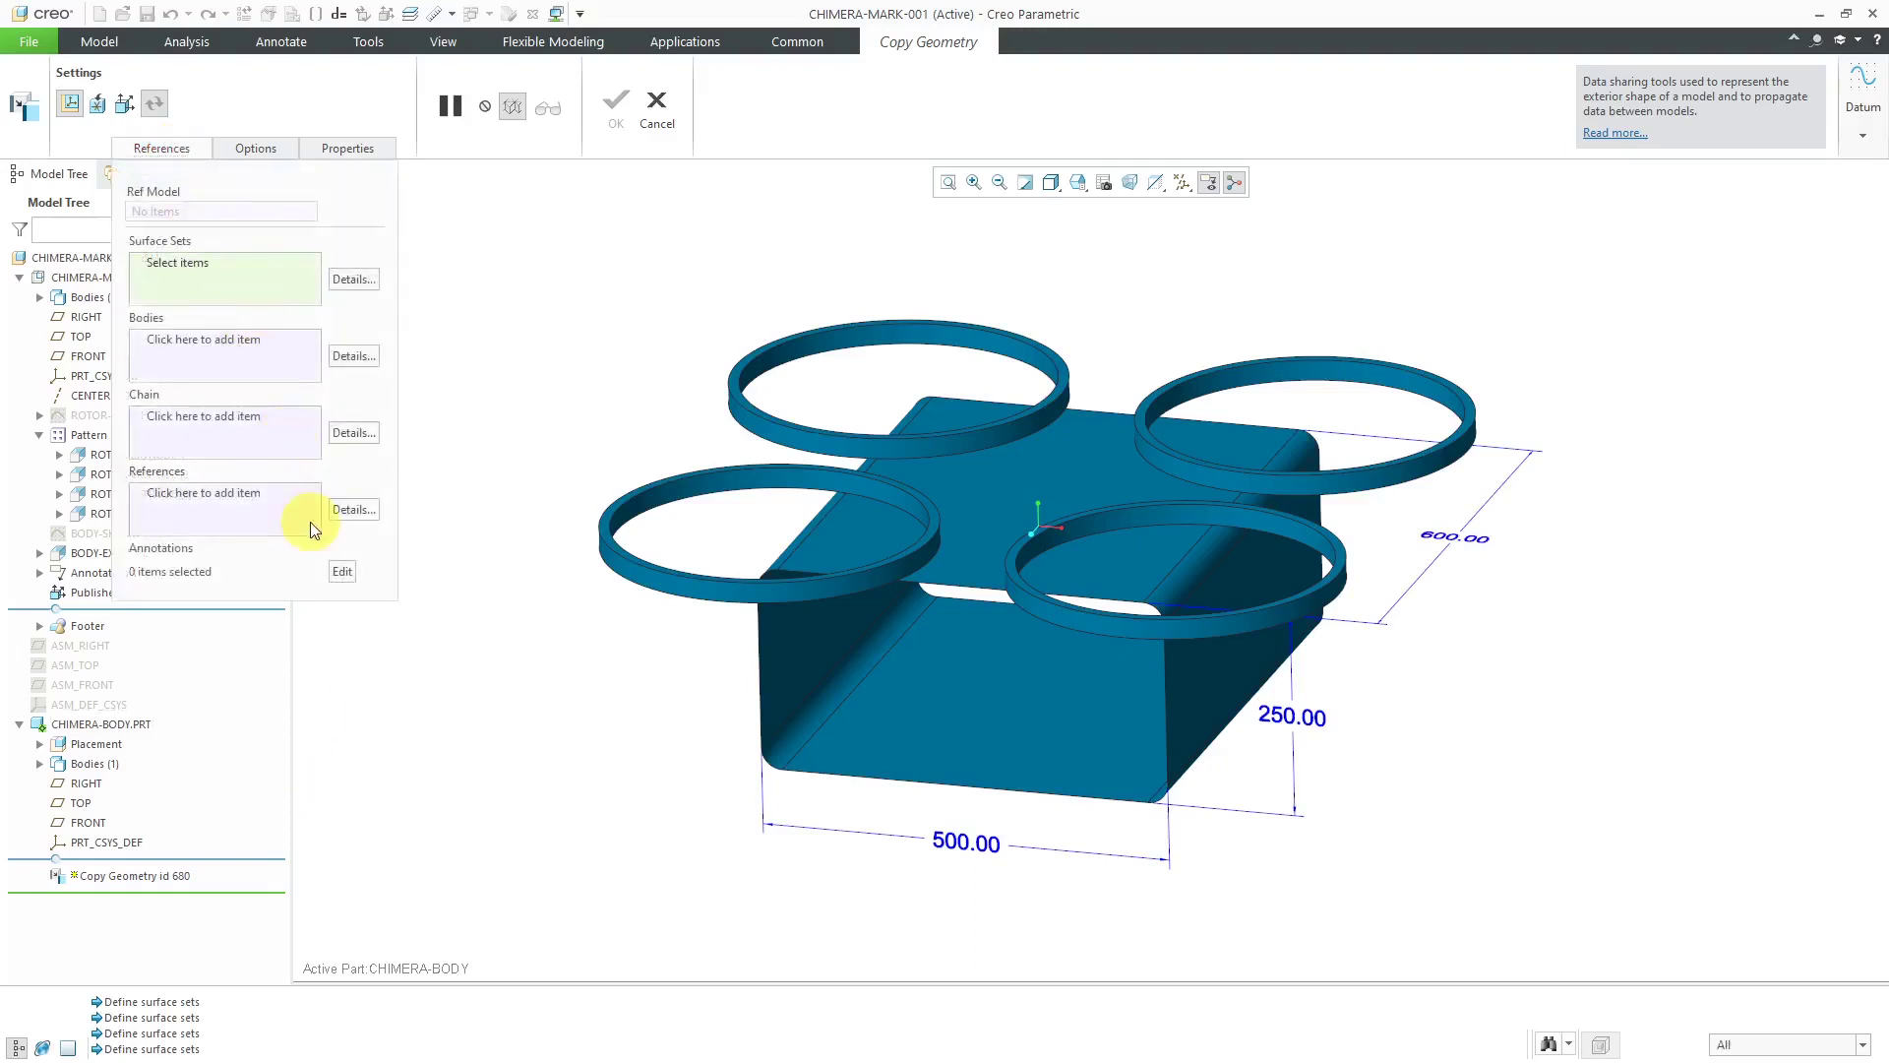
pyautogui.click(931, 759)
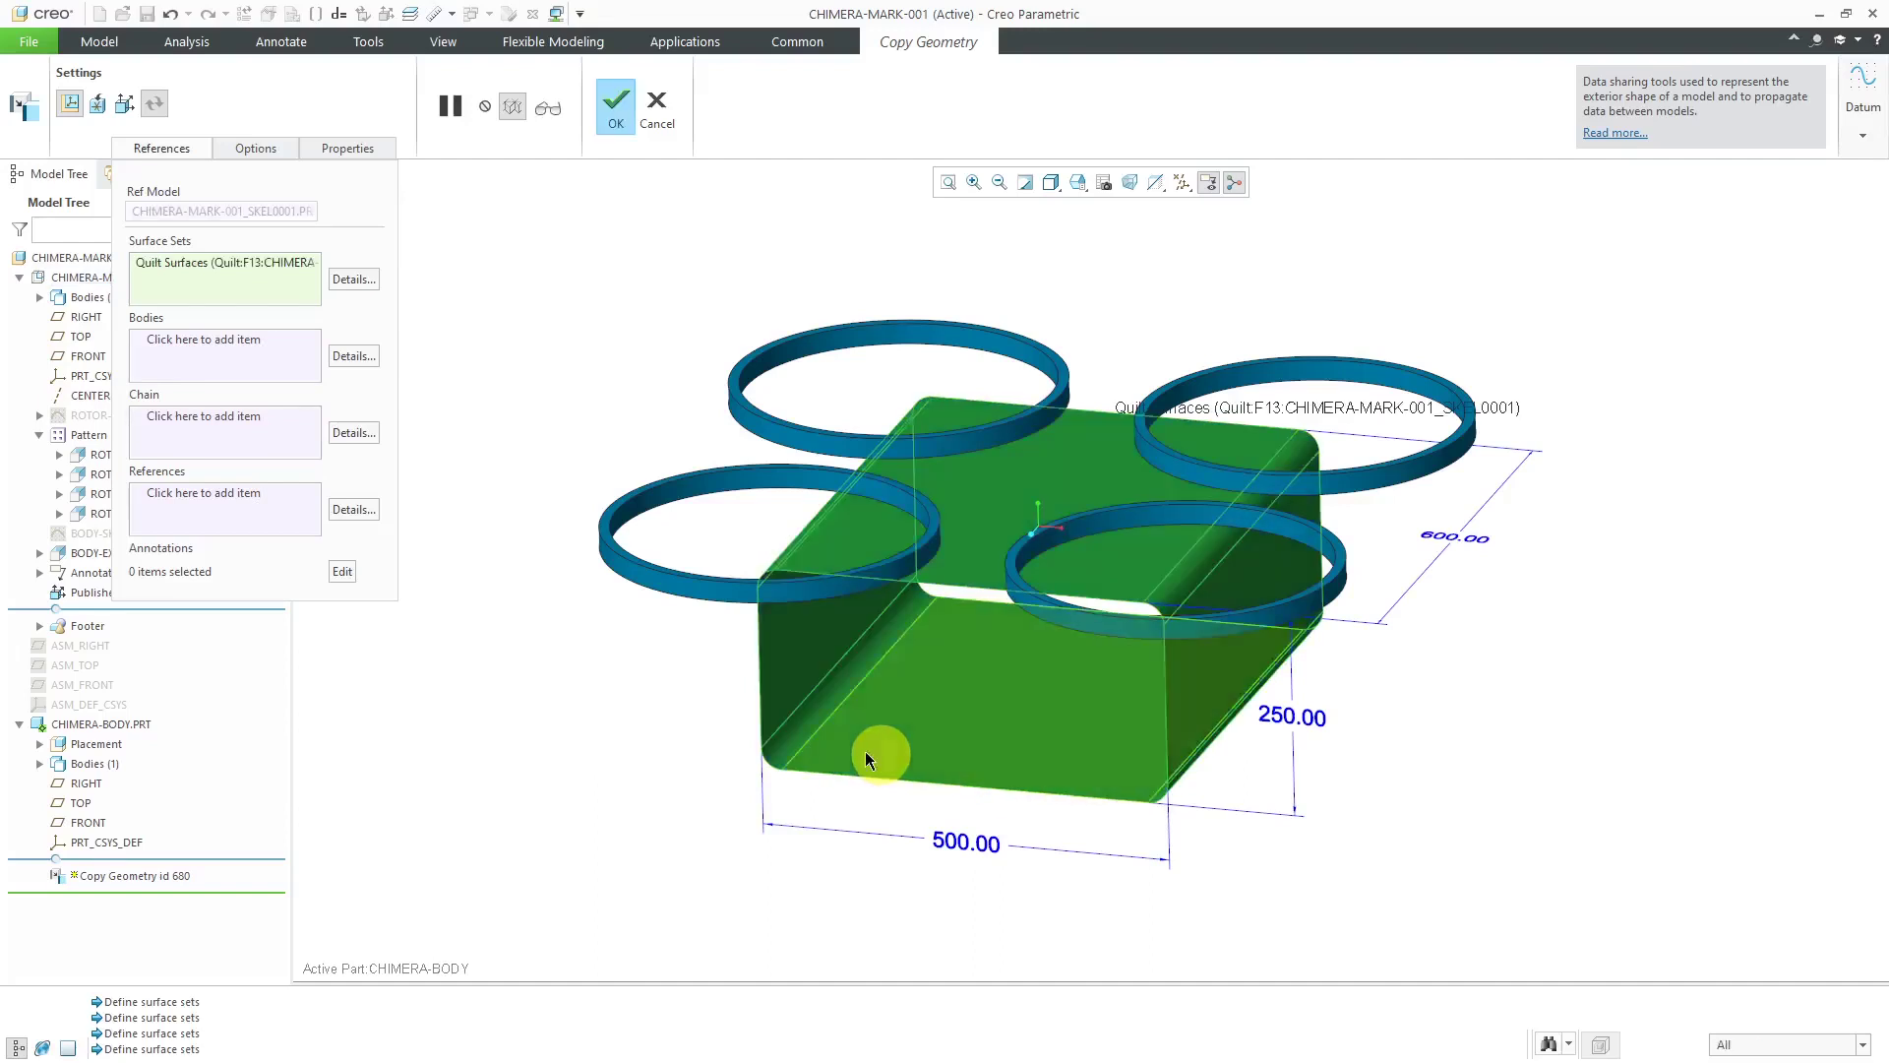
# Add the skeleton body's 500, 250 and 600 dimensions to the Copy Geometry feature's propagated annotations
pyautogui.click(341, 574)
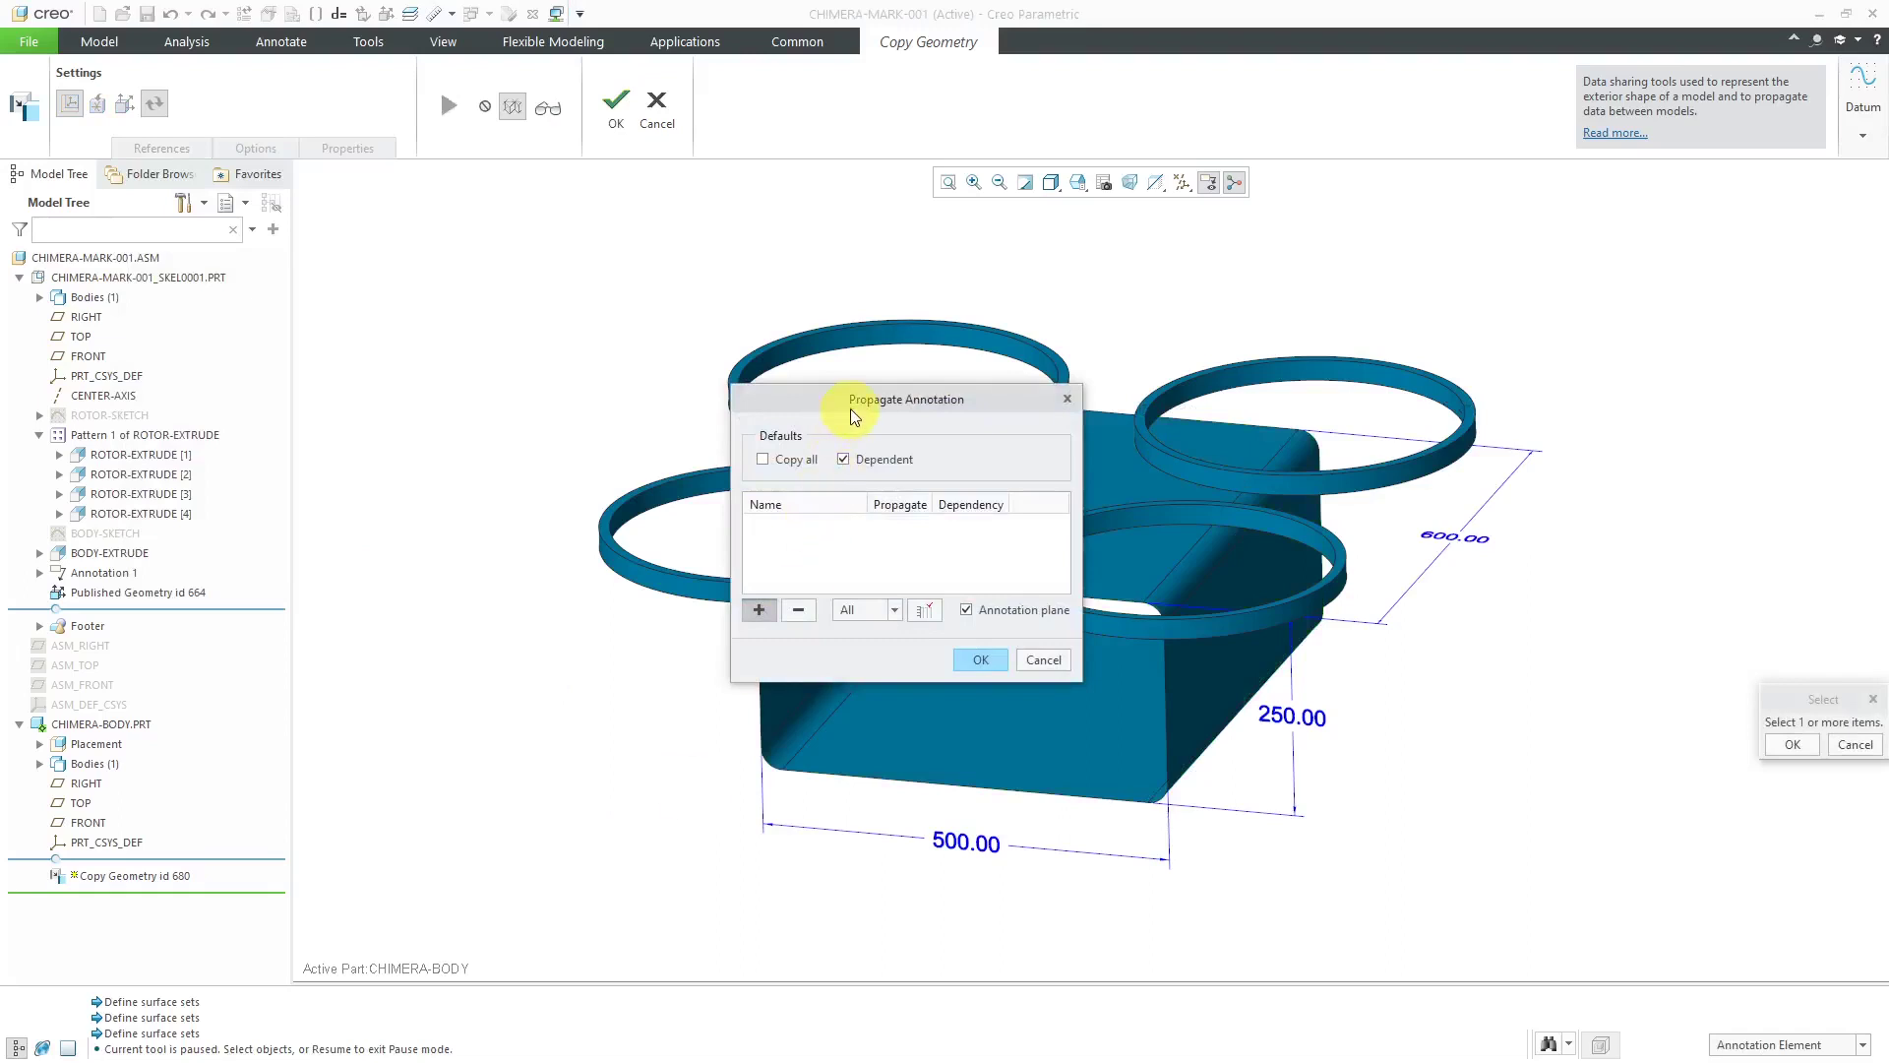
pyautogui.moveTo(837, 399)
pyautogui.mouseDown()
pyautogui.moveTo(705, 399)
pyautogui.moveTo(411, 230)
pyautogui.moveTo(415, 194)
pyautogui.mouseUp()
pyautogui.click(954, 841)
pyautogui.click(1318, 719)
pyautogui.click(1451, 536)
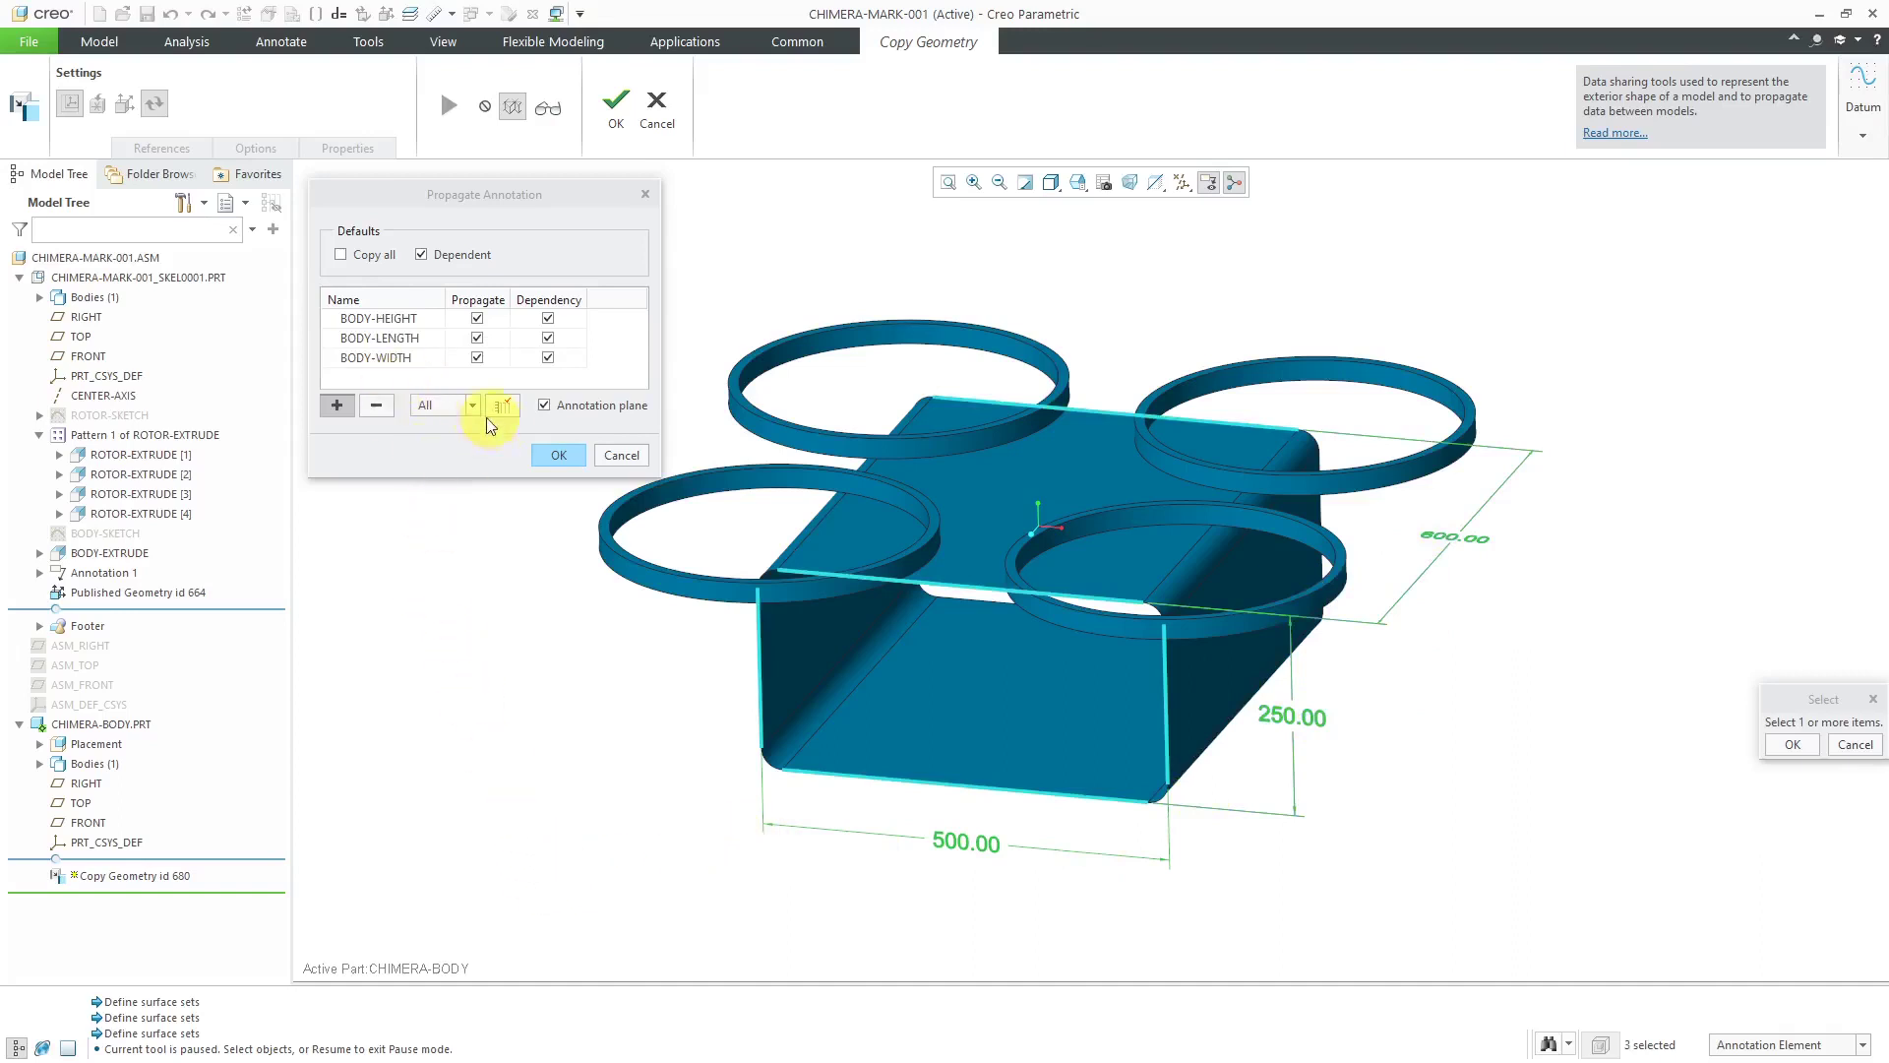
pyautogui.click(1806, 747)
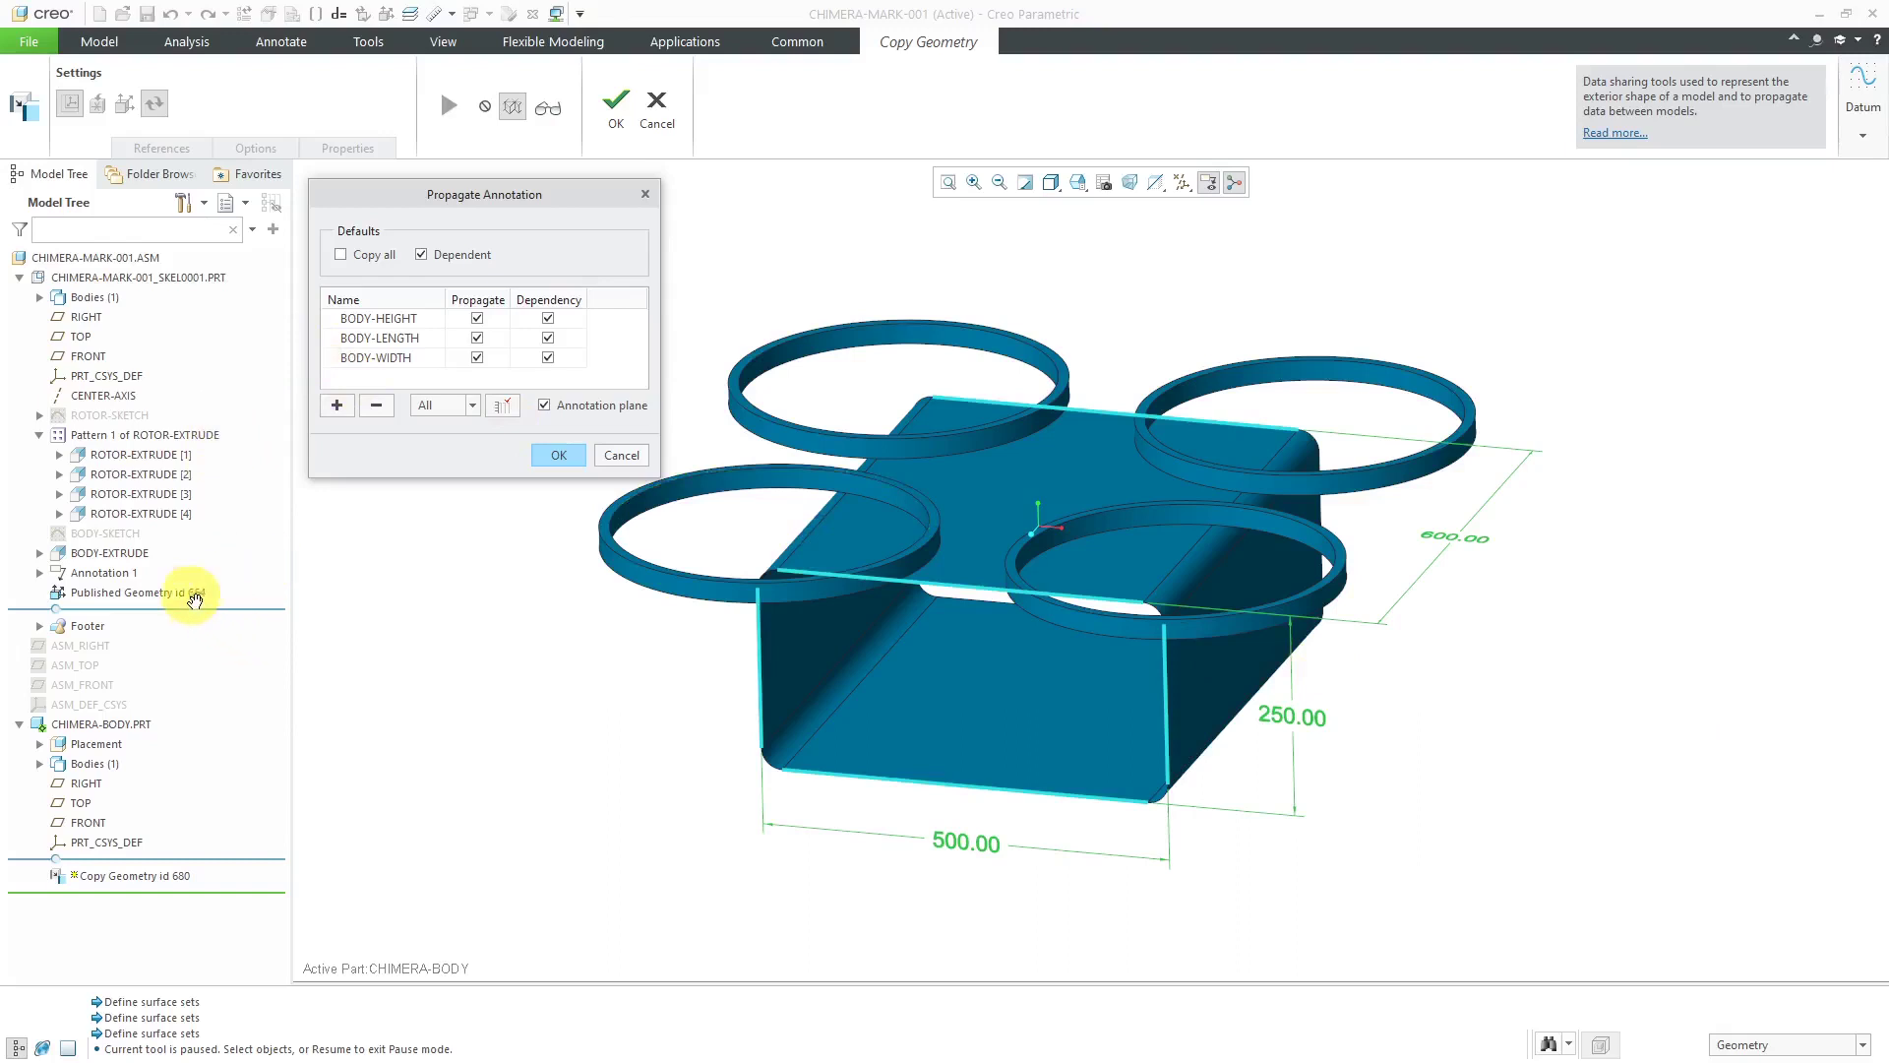
# Expand the skeleton's footer to view CRITICAL_DIMENSIONS, accept the propagated annotations, and complete the Copy Geometry feature
pyautogui.click(38, 626)
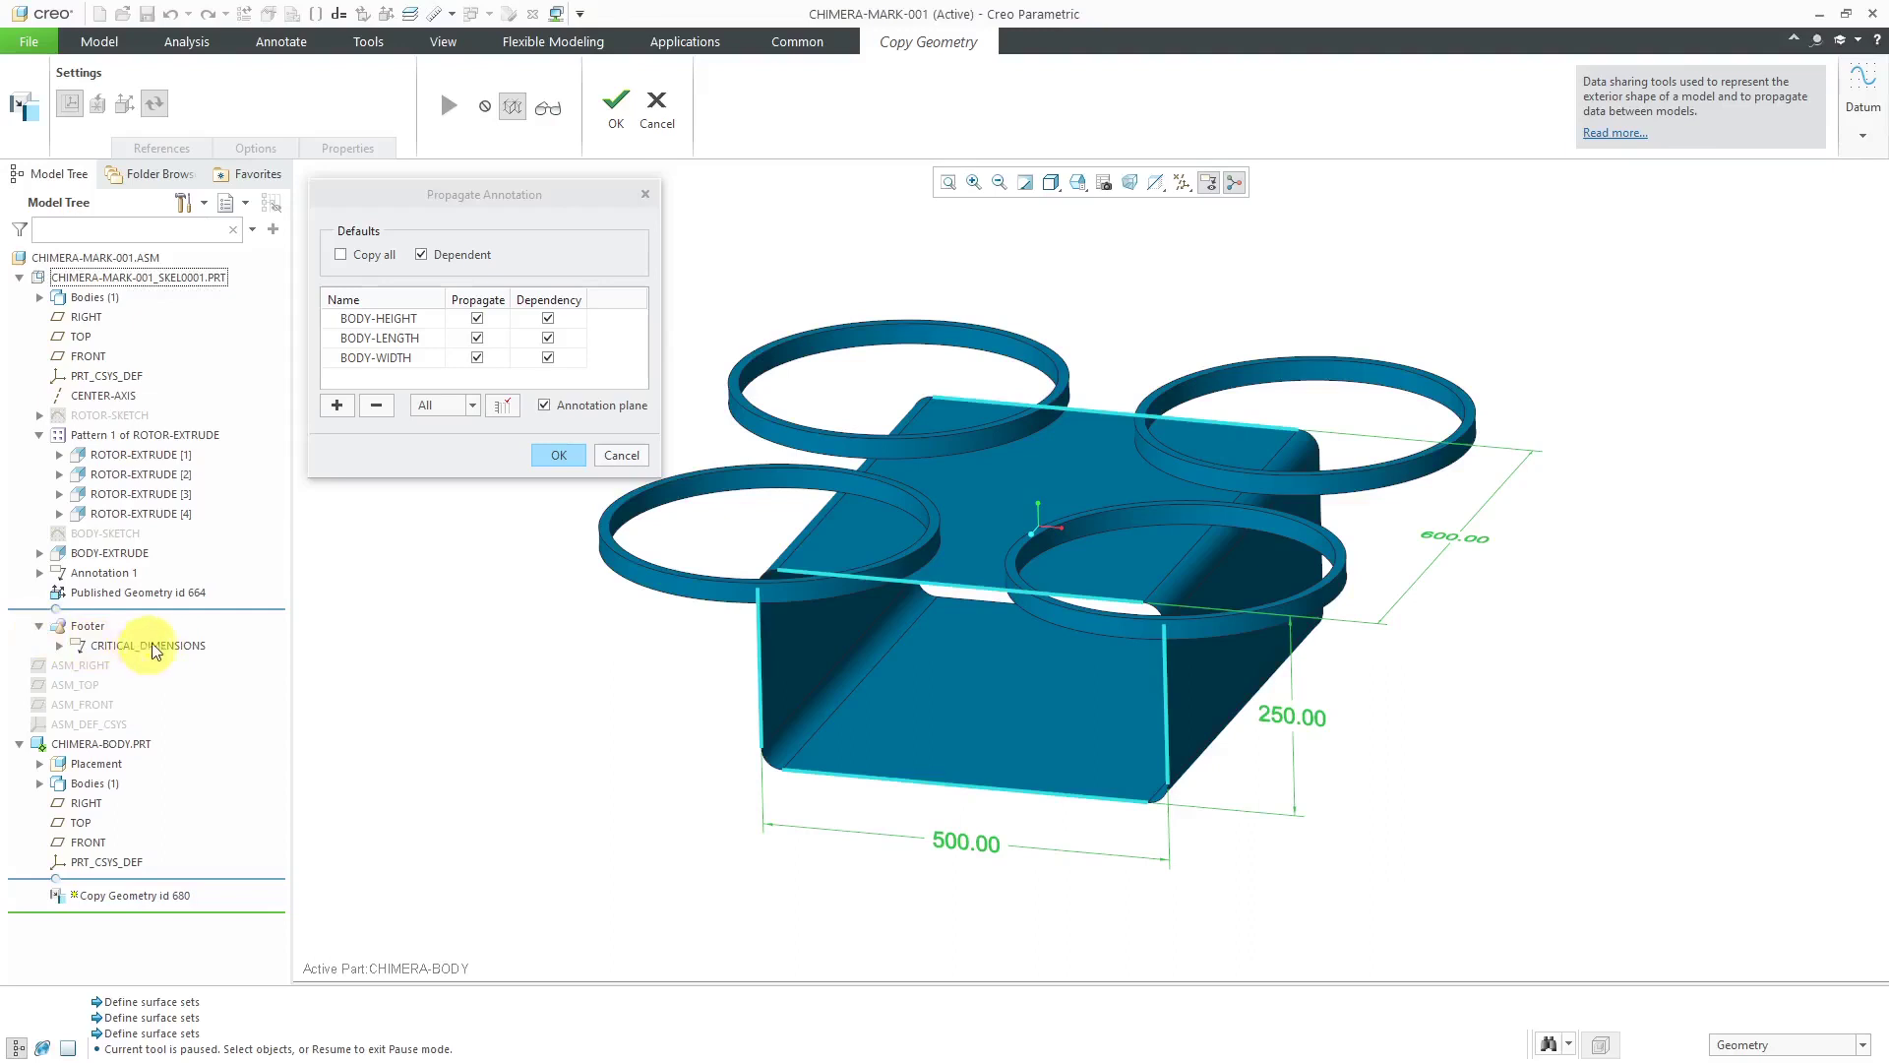
pyautogui.click(499, 197)
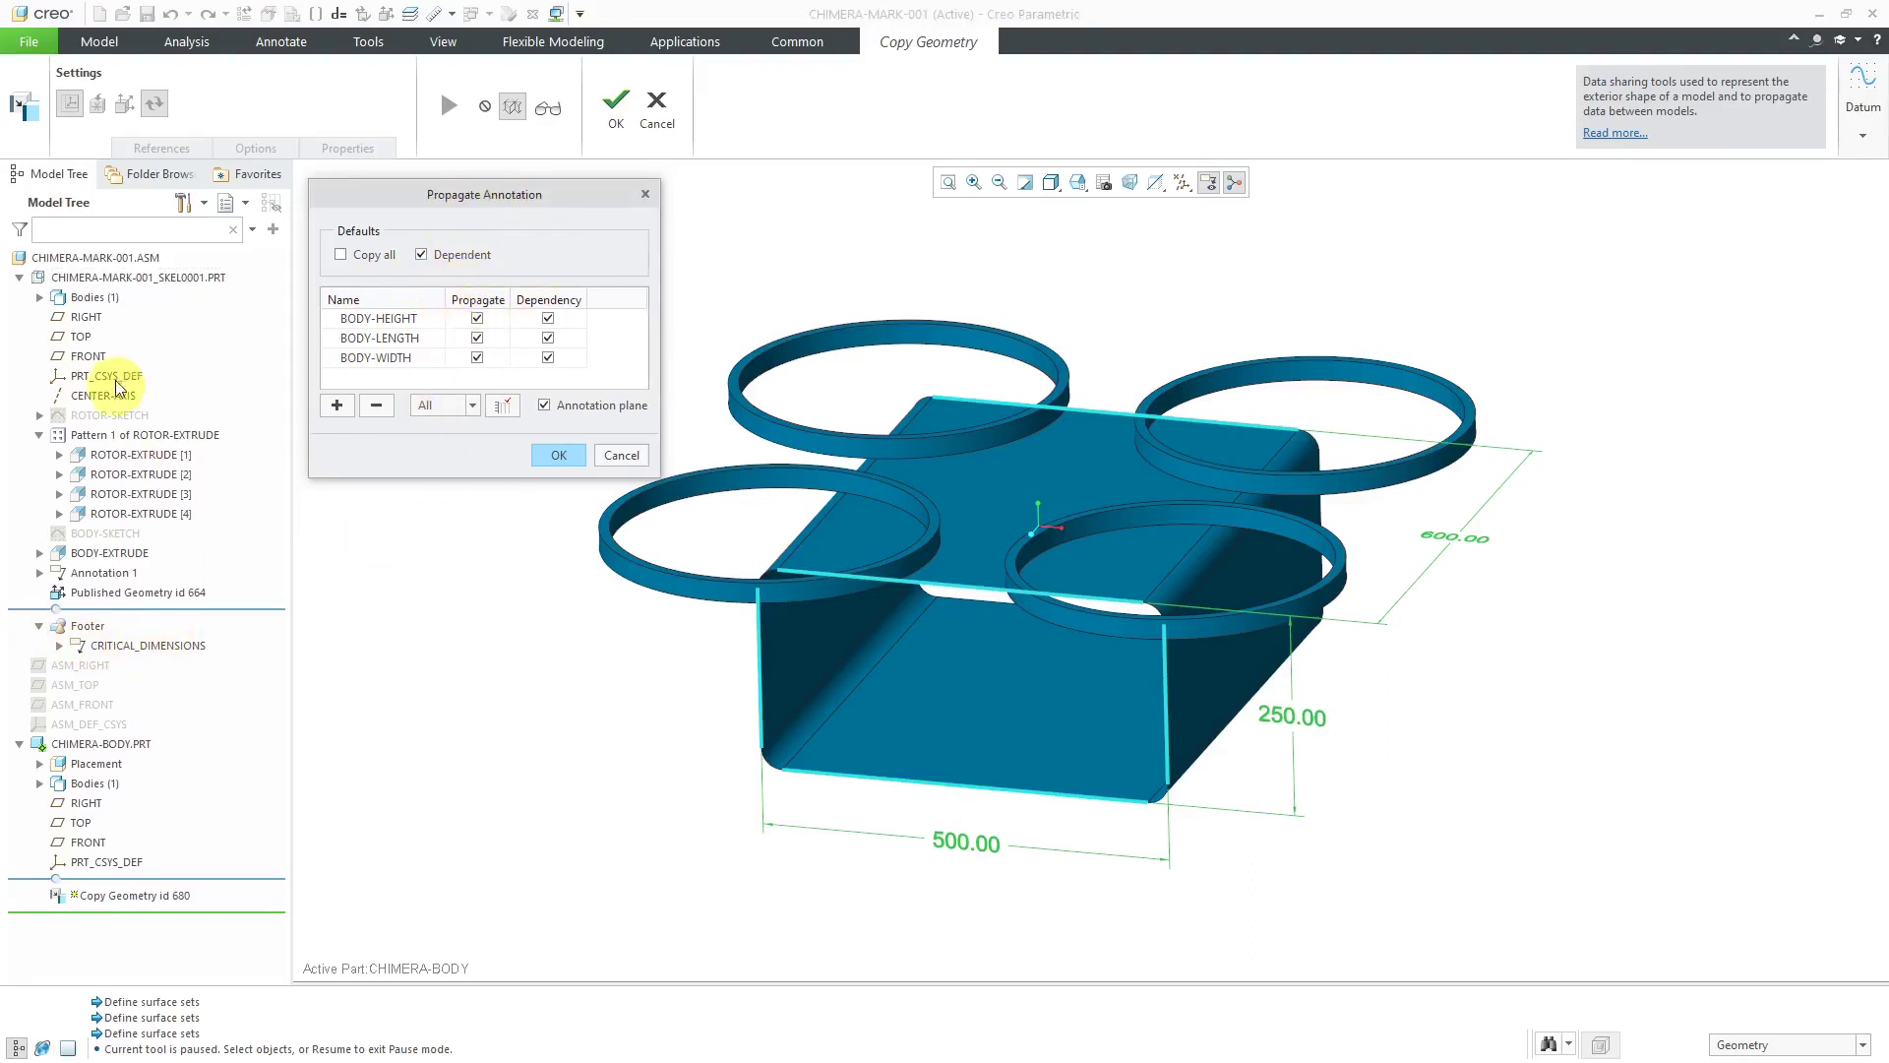
pyautogui.click(557, 455)
pyautogui.click(617, 107)
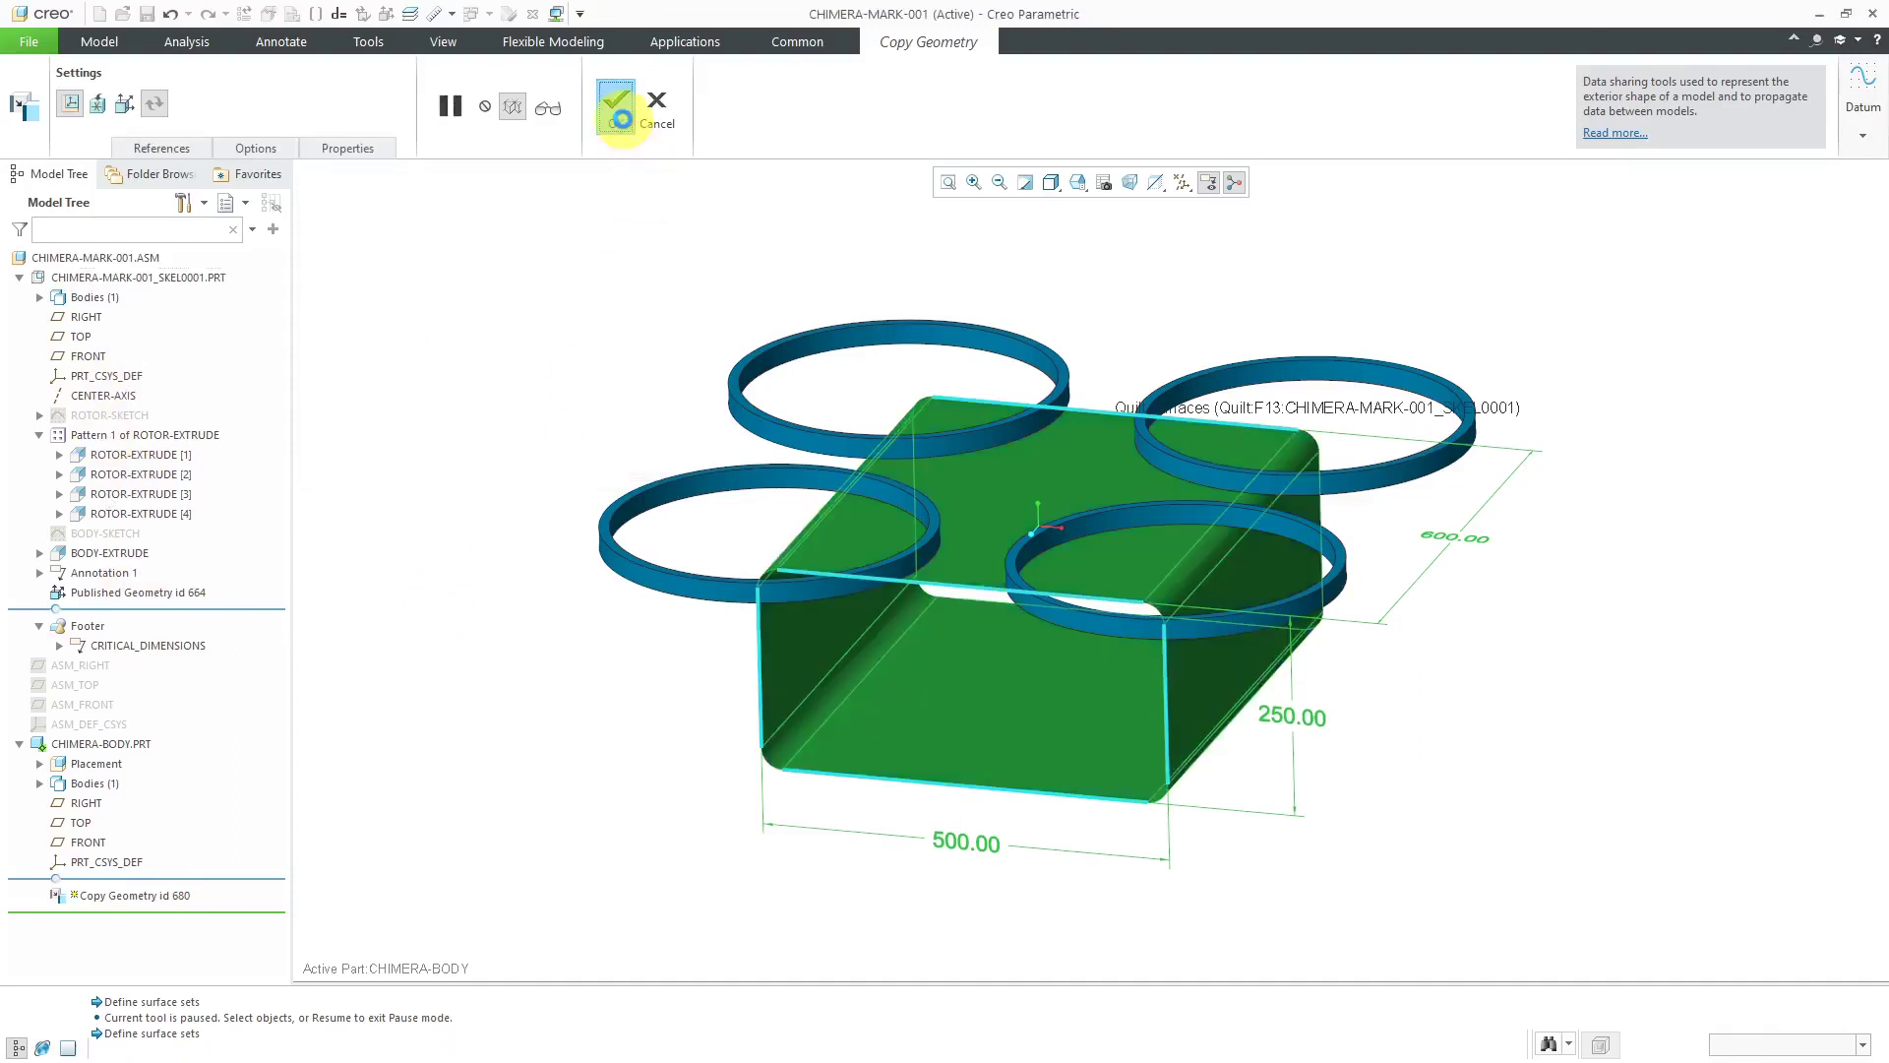
# Open CHIMERA-BODY.PRT in its own window and check its Copy Geometry feature
pyautogui.click(148, 743)
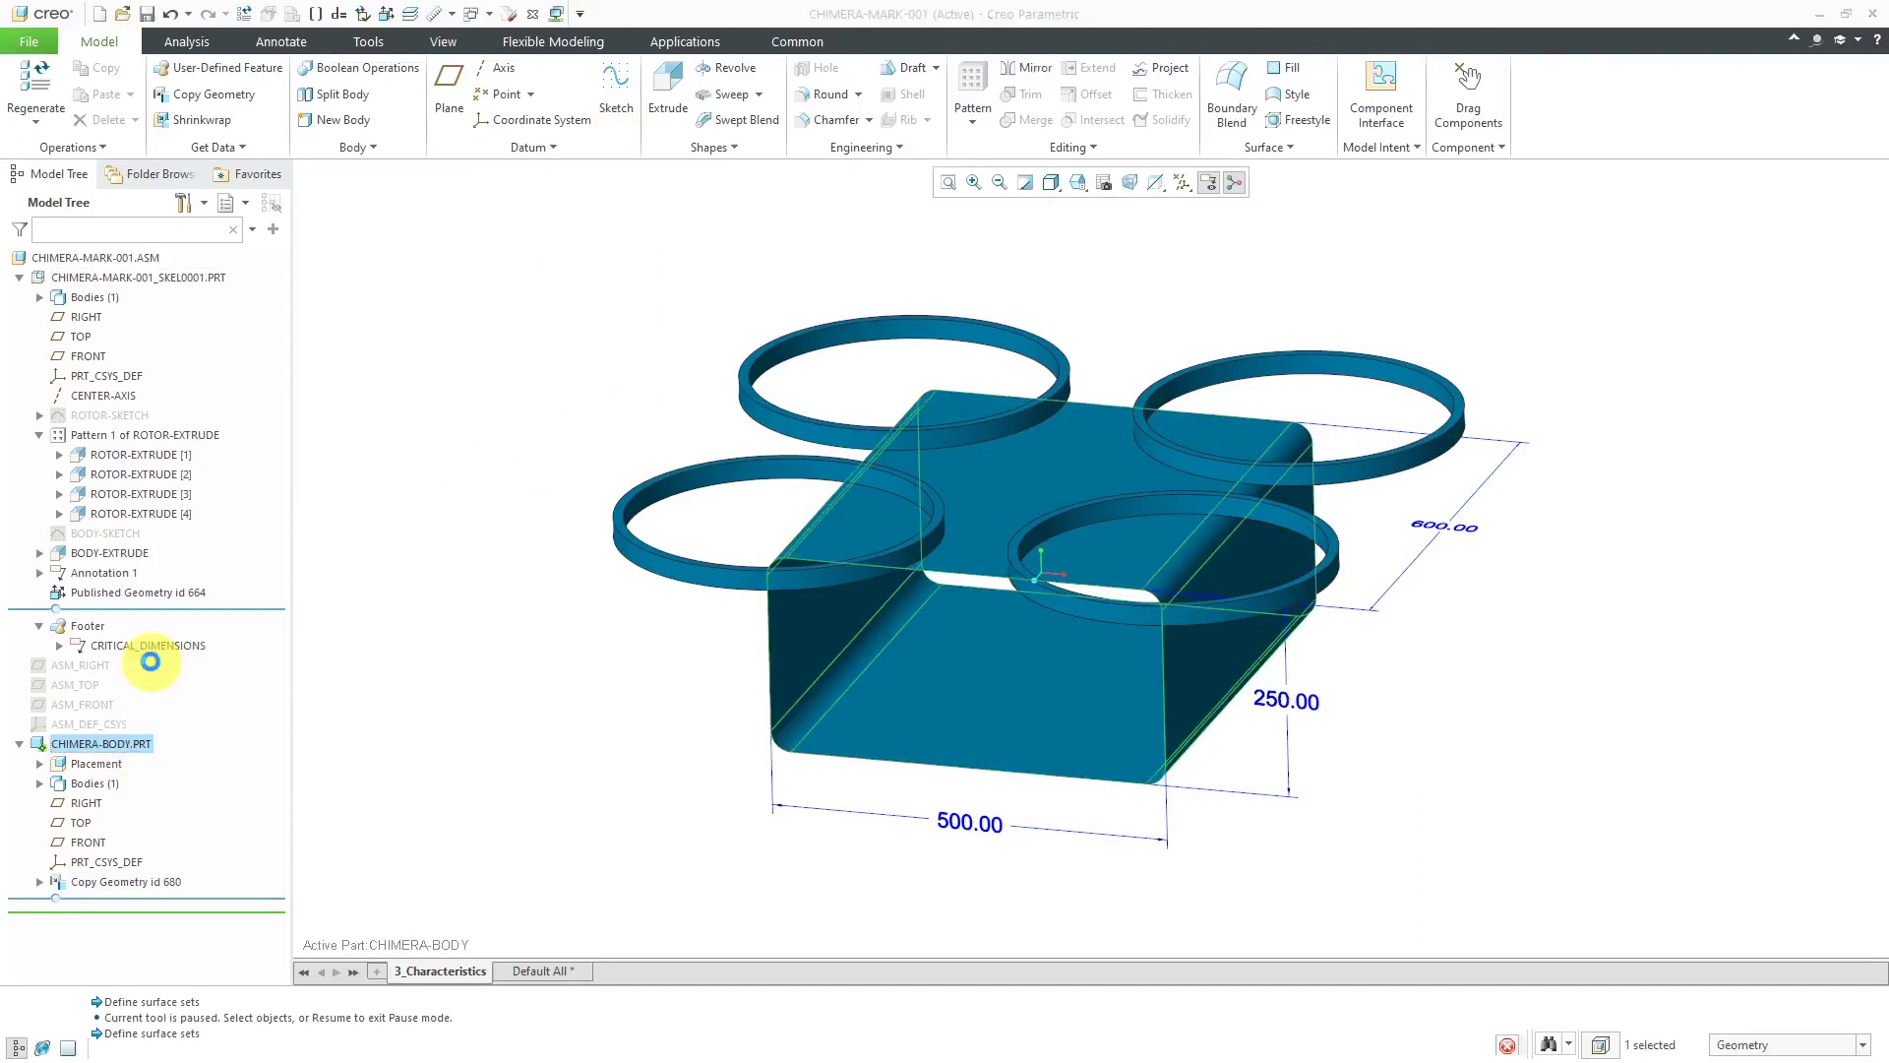
pyautogui.click(149, 661)
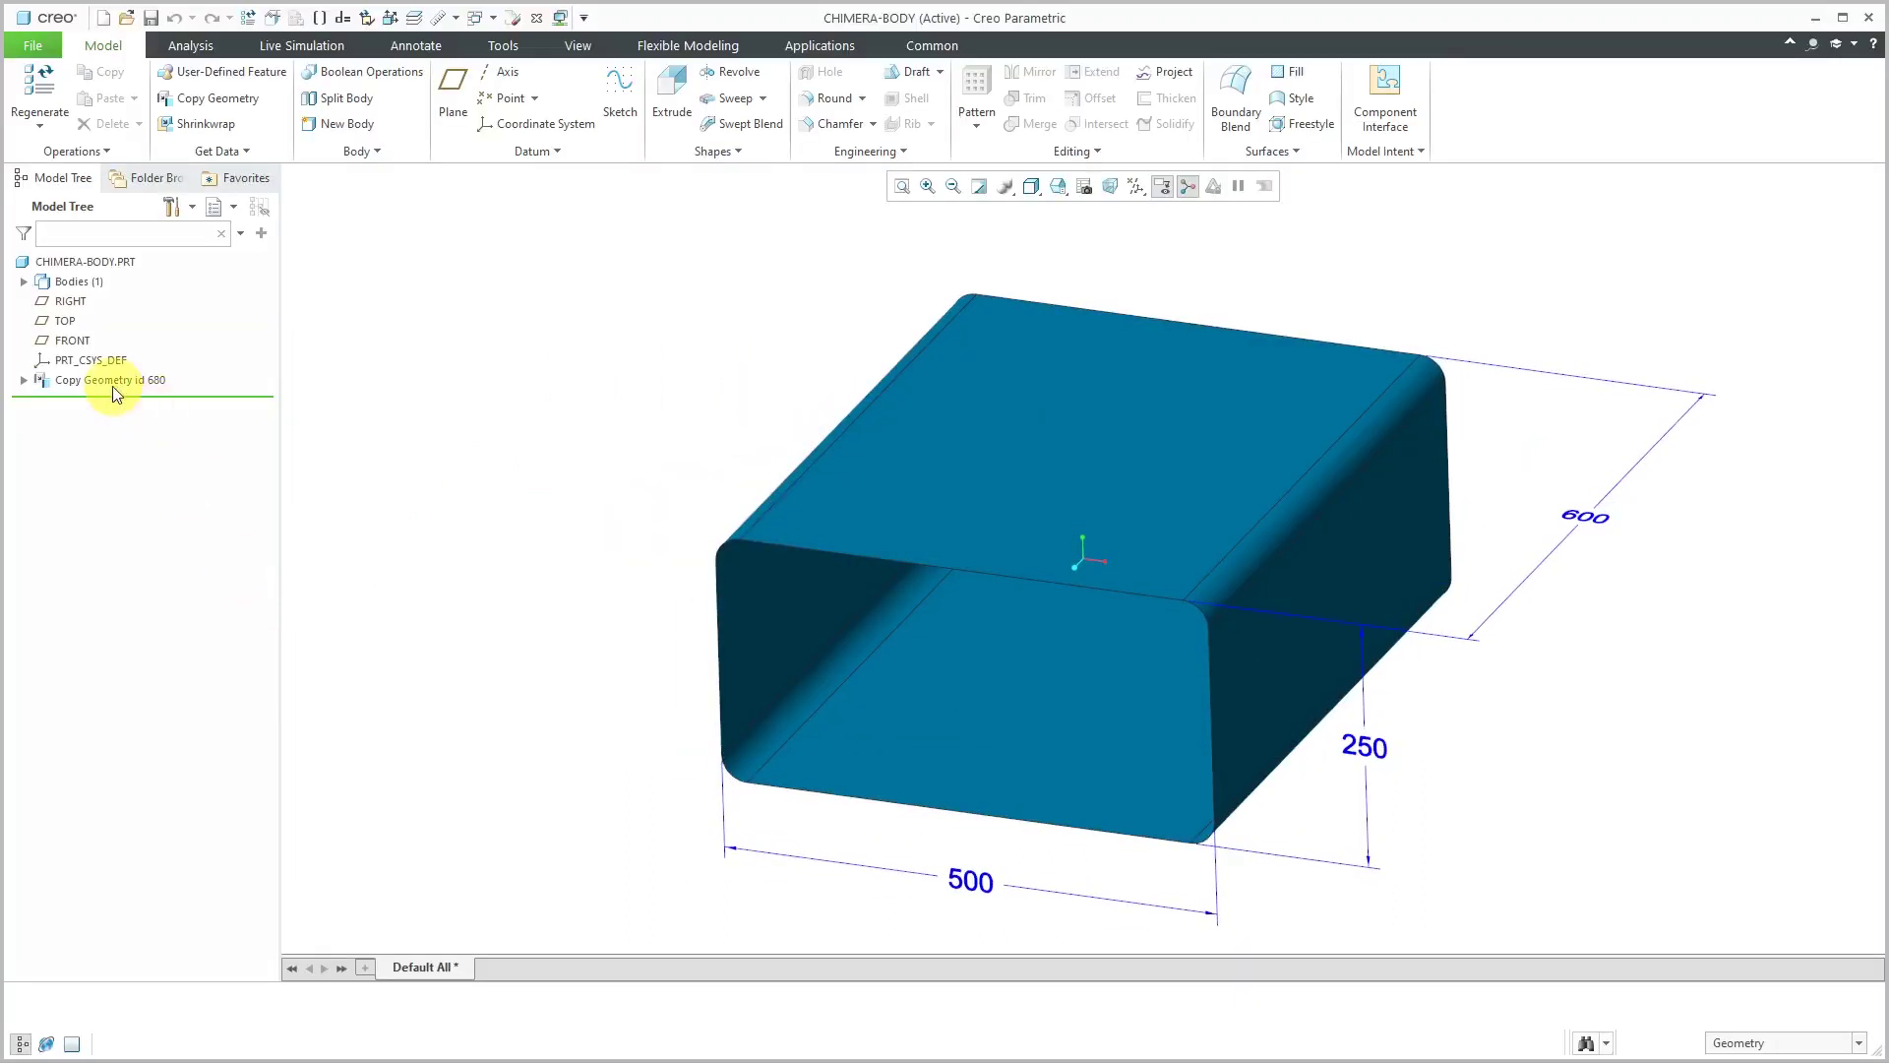
pyautogui.click(112, 384)
pyautogui.click(482, 423)
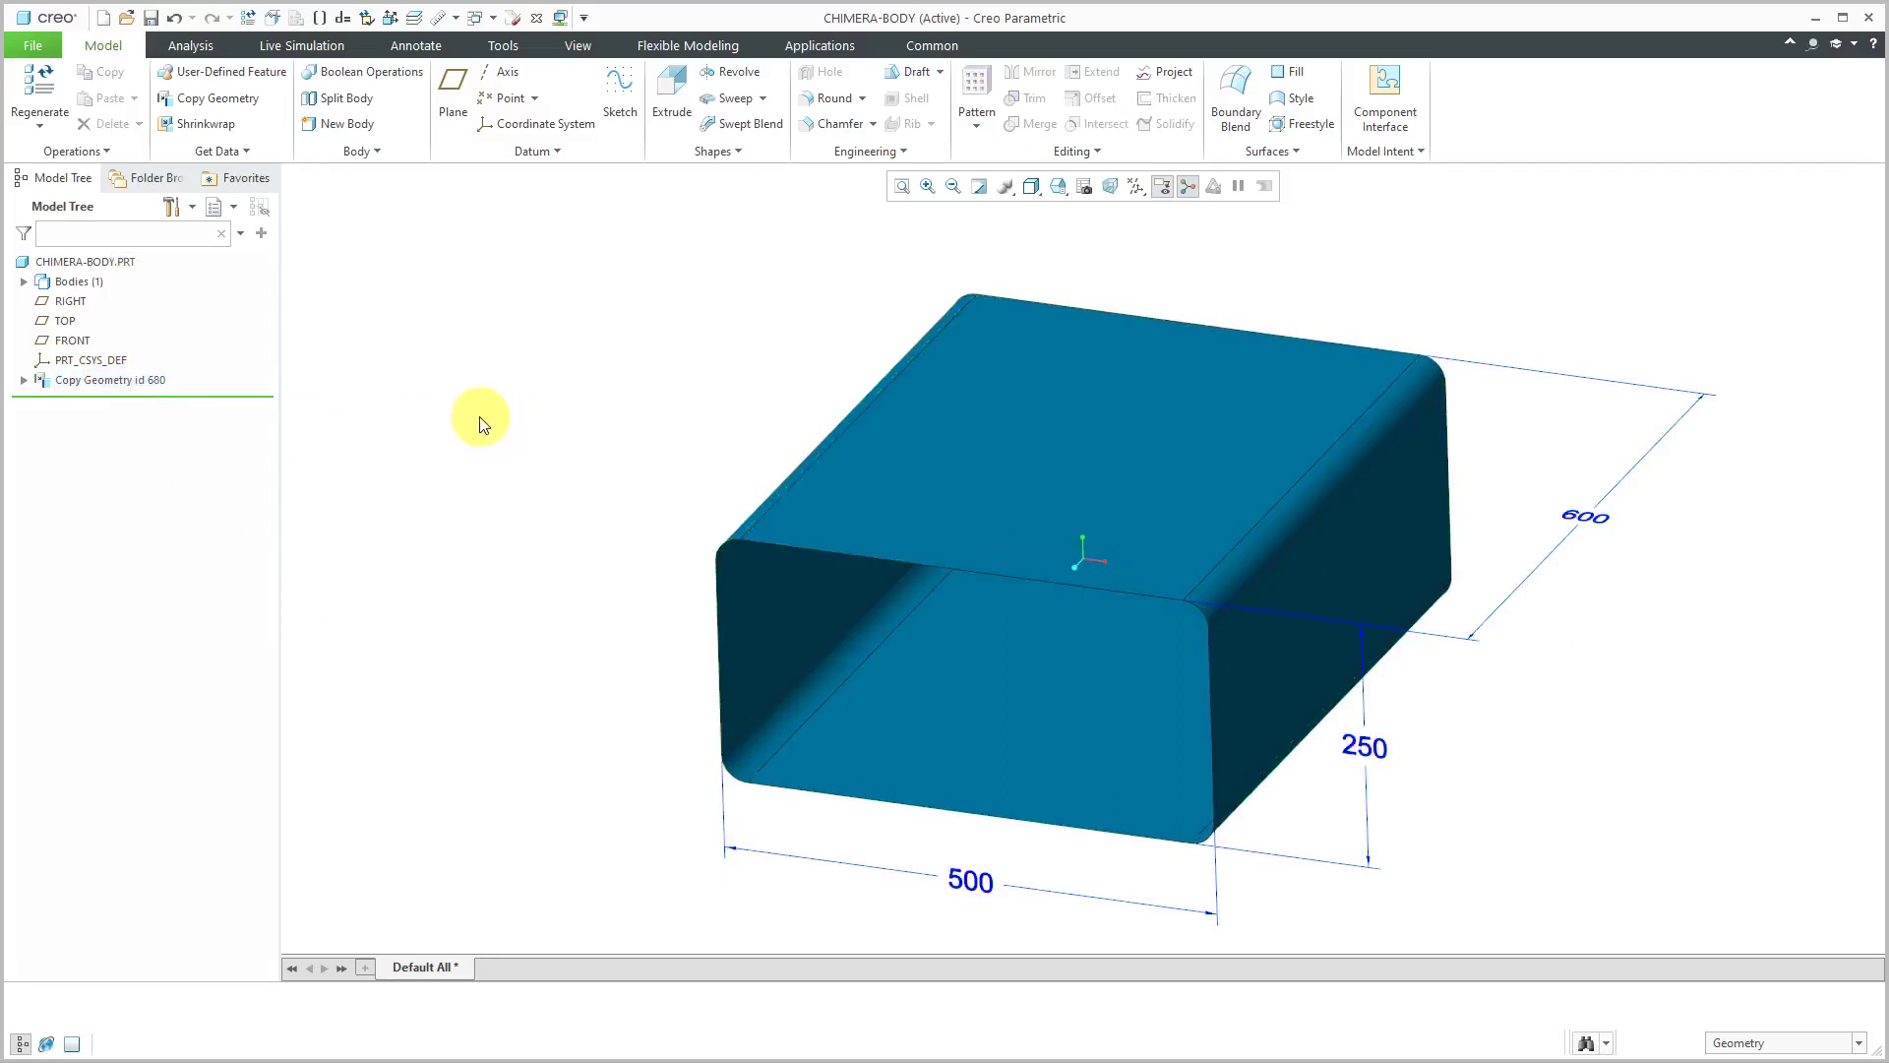
# Thicken the copied body quilt toward the inside with an offset value of 5
pyautogui.click(1167, 446)
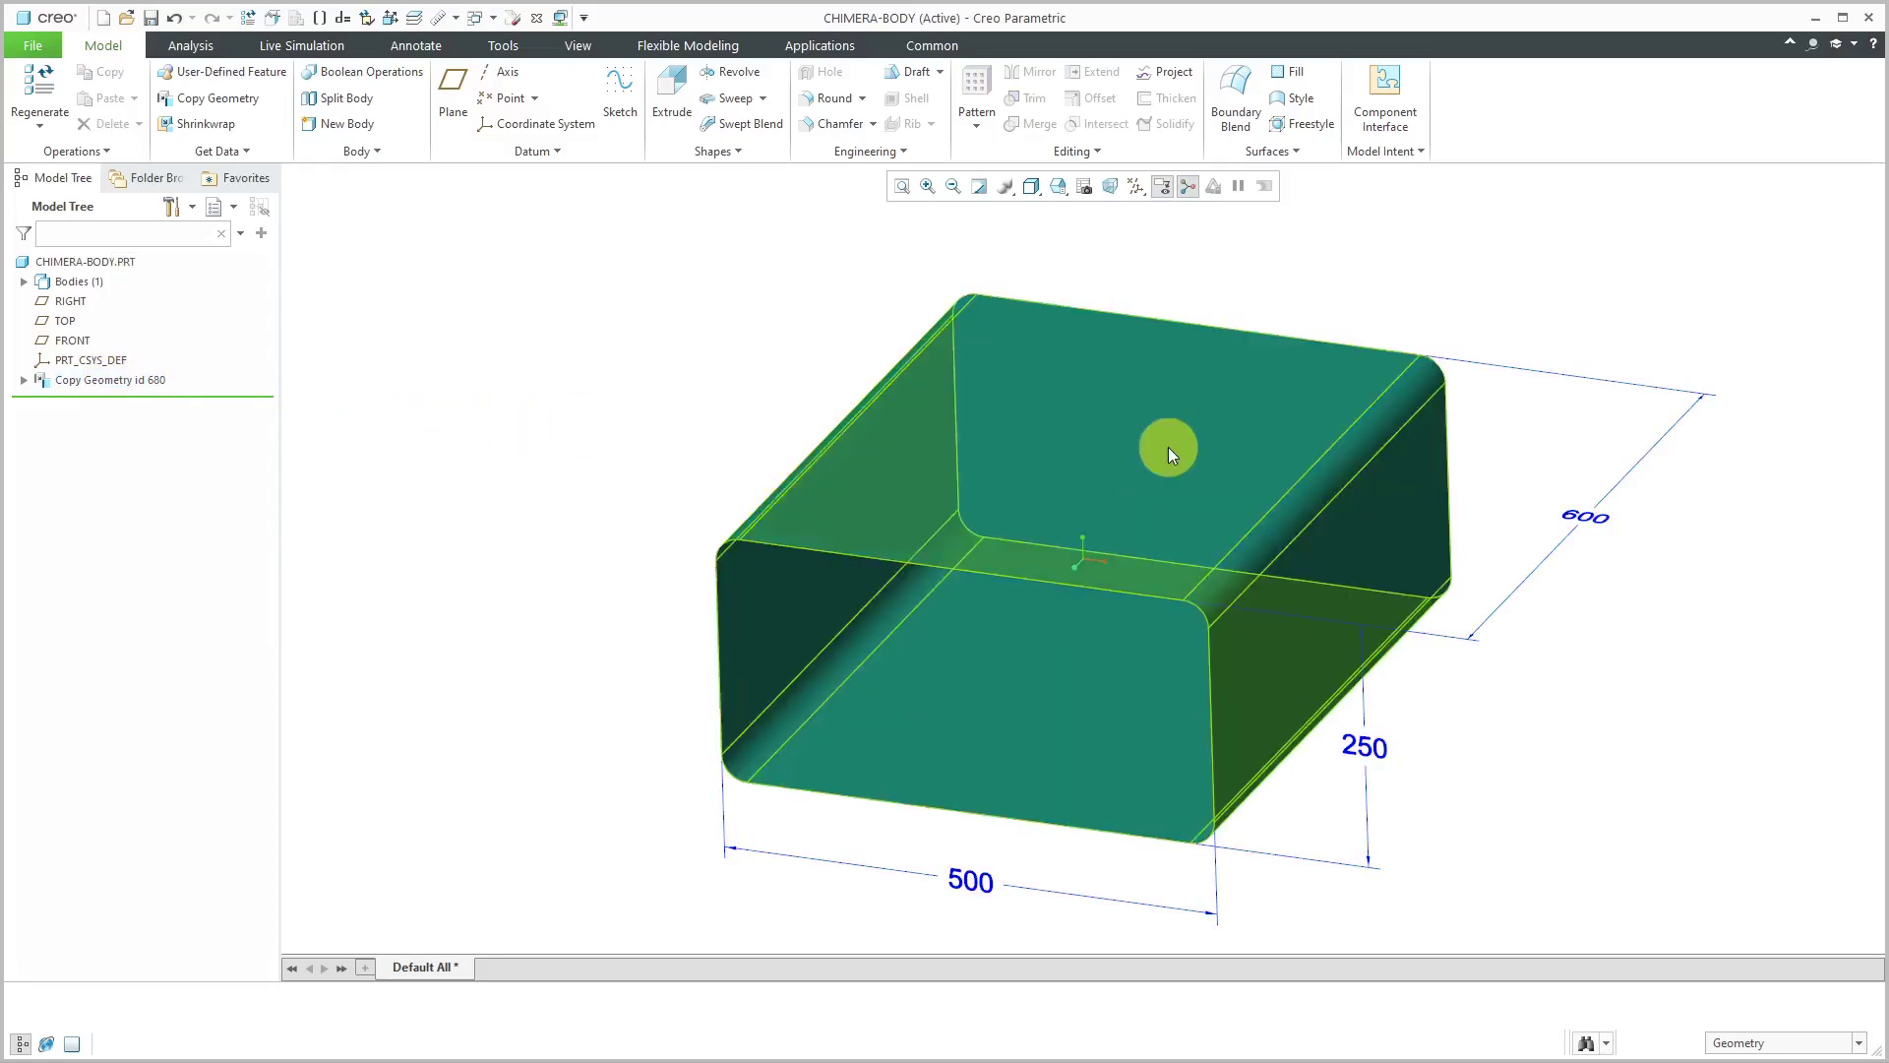
pyautogui.click(1167, 446)
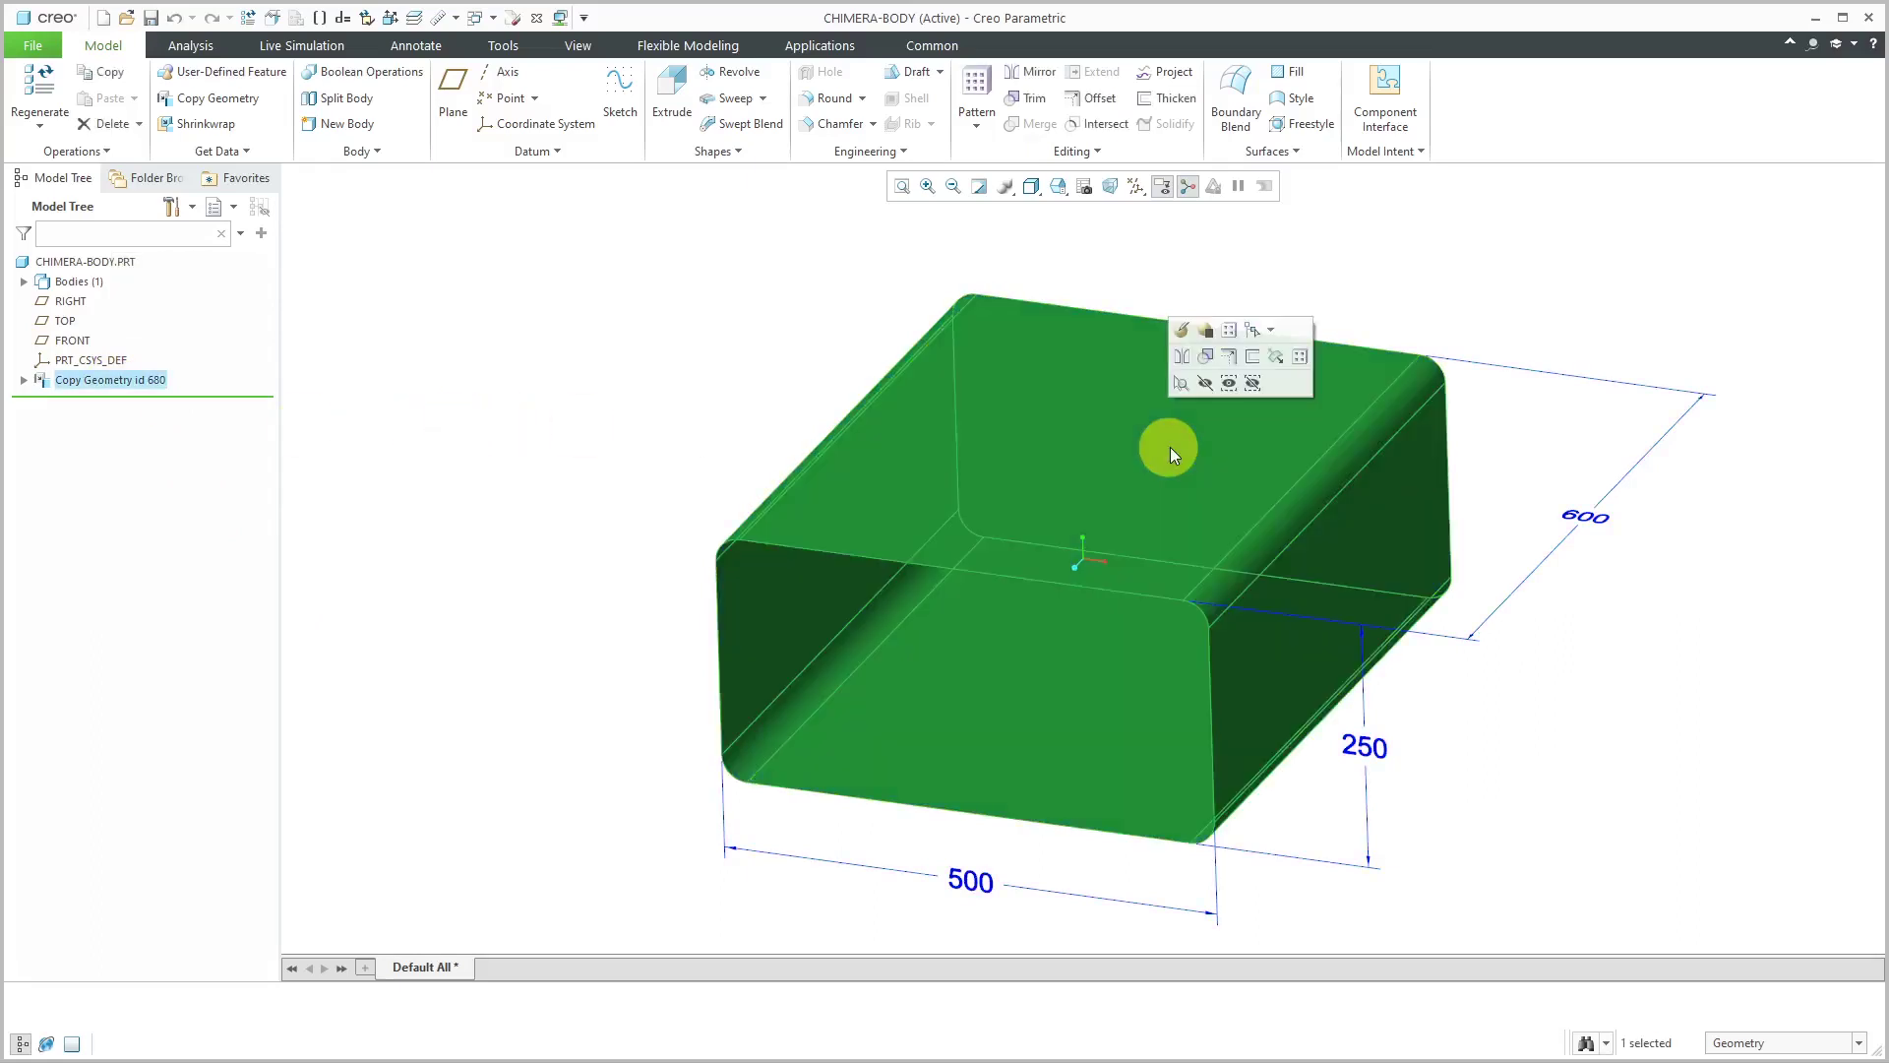
pyautogui.click(1245, 356)
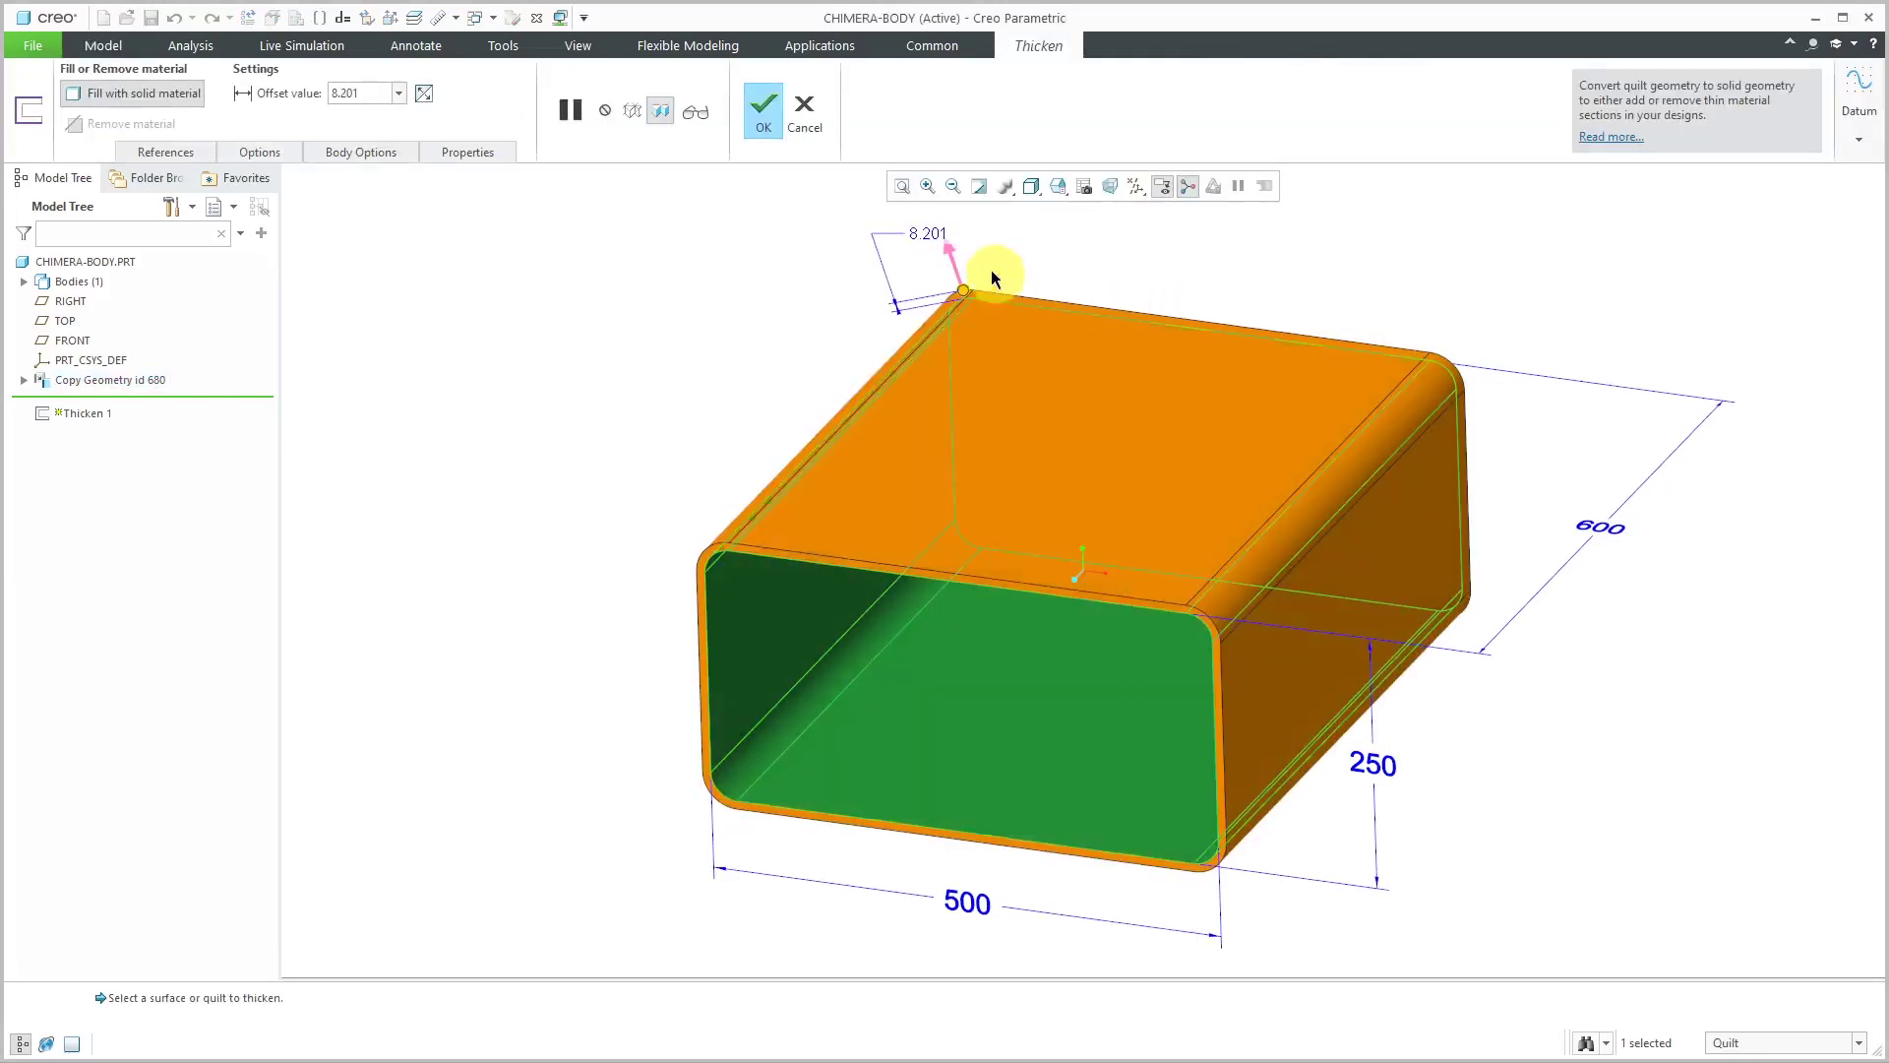
pyautogui.click(951, 255)
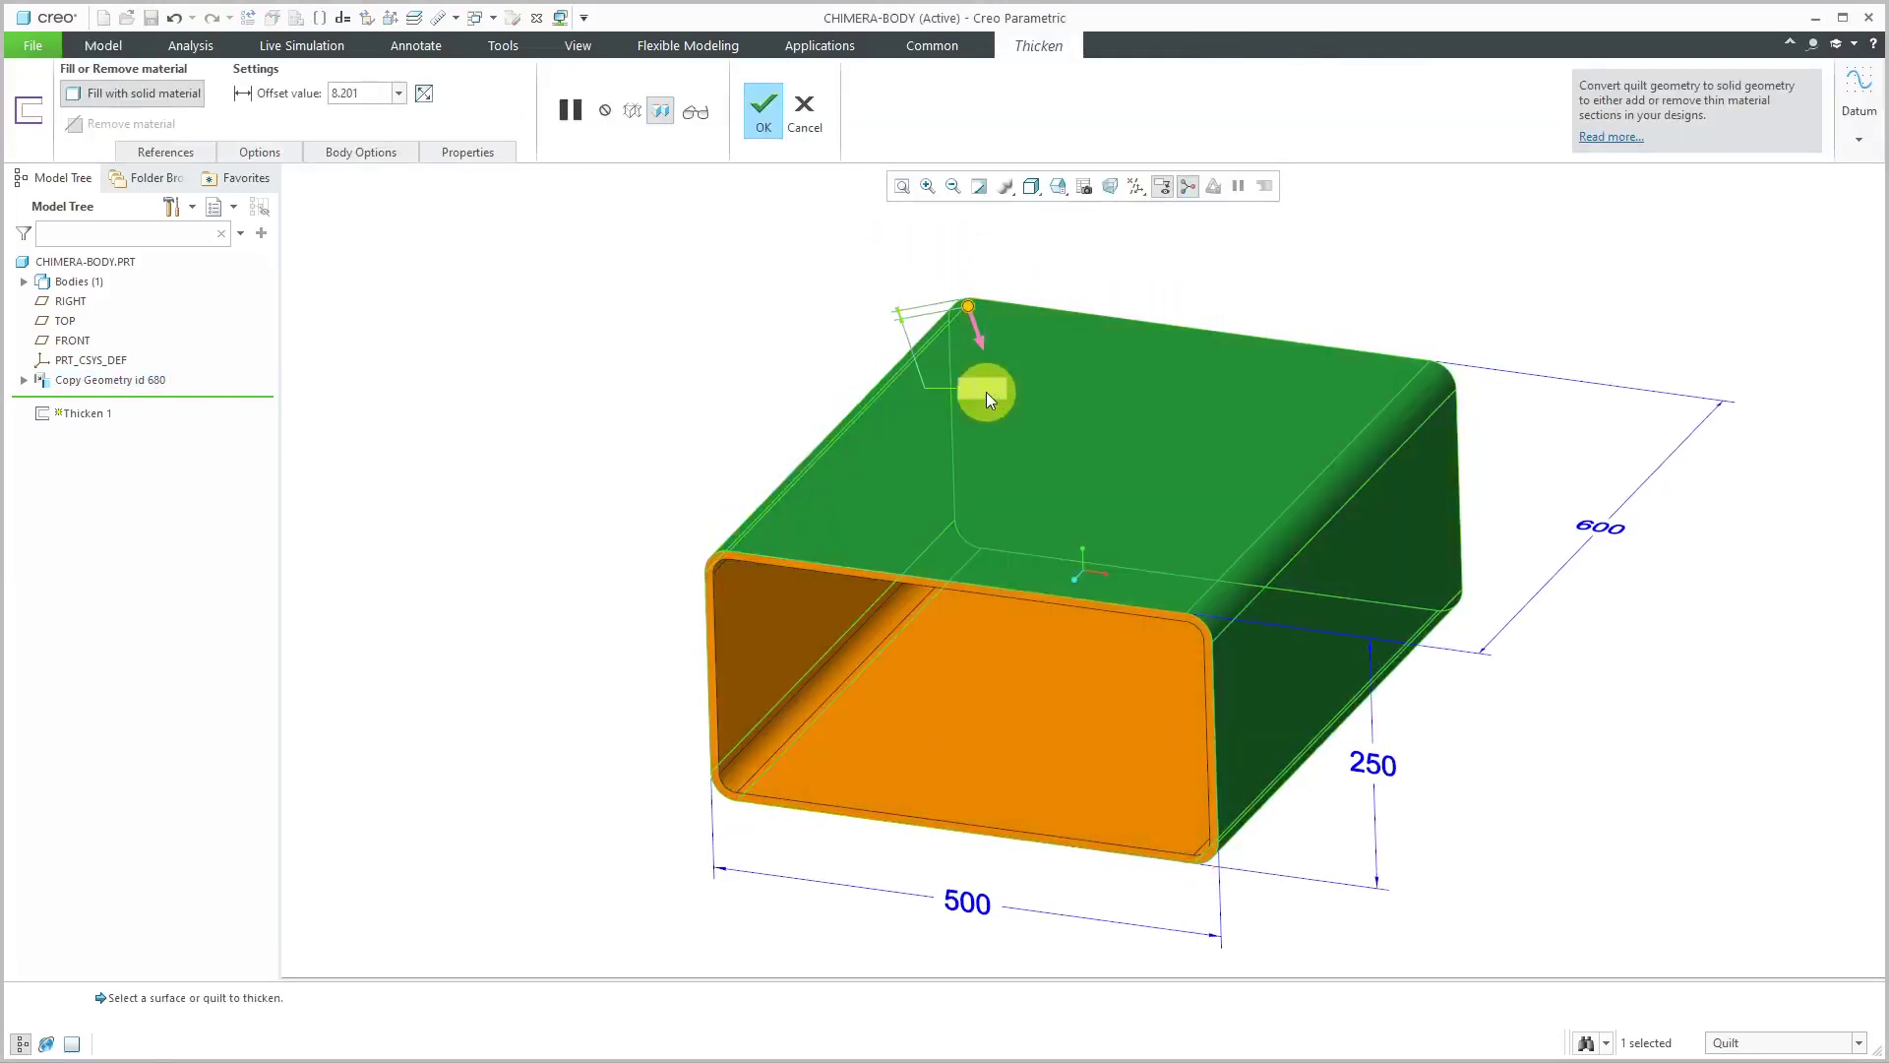
pyautogui.write('5')
pyautogui.press('Return')
pyautogui.middleClick(630, 322)
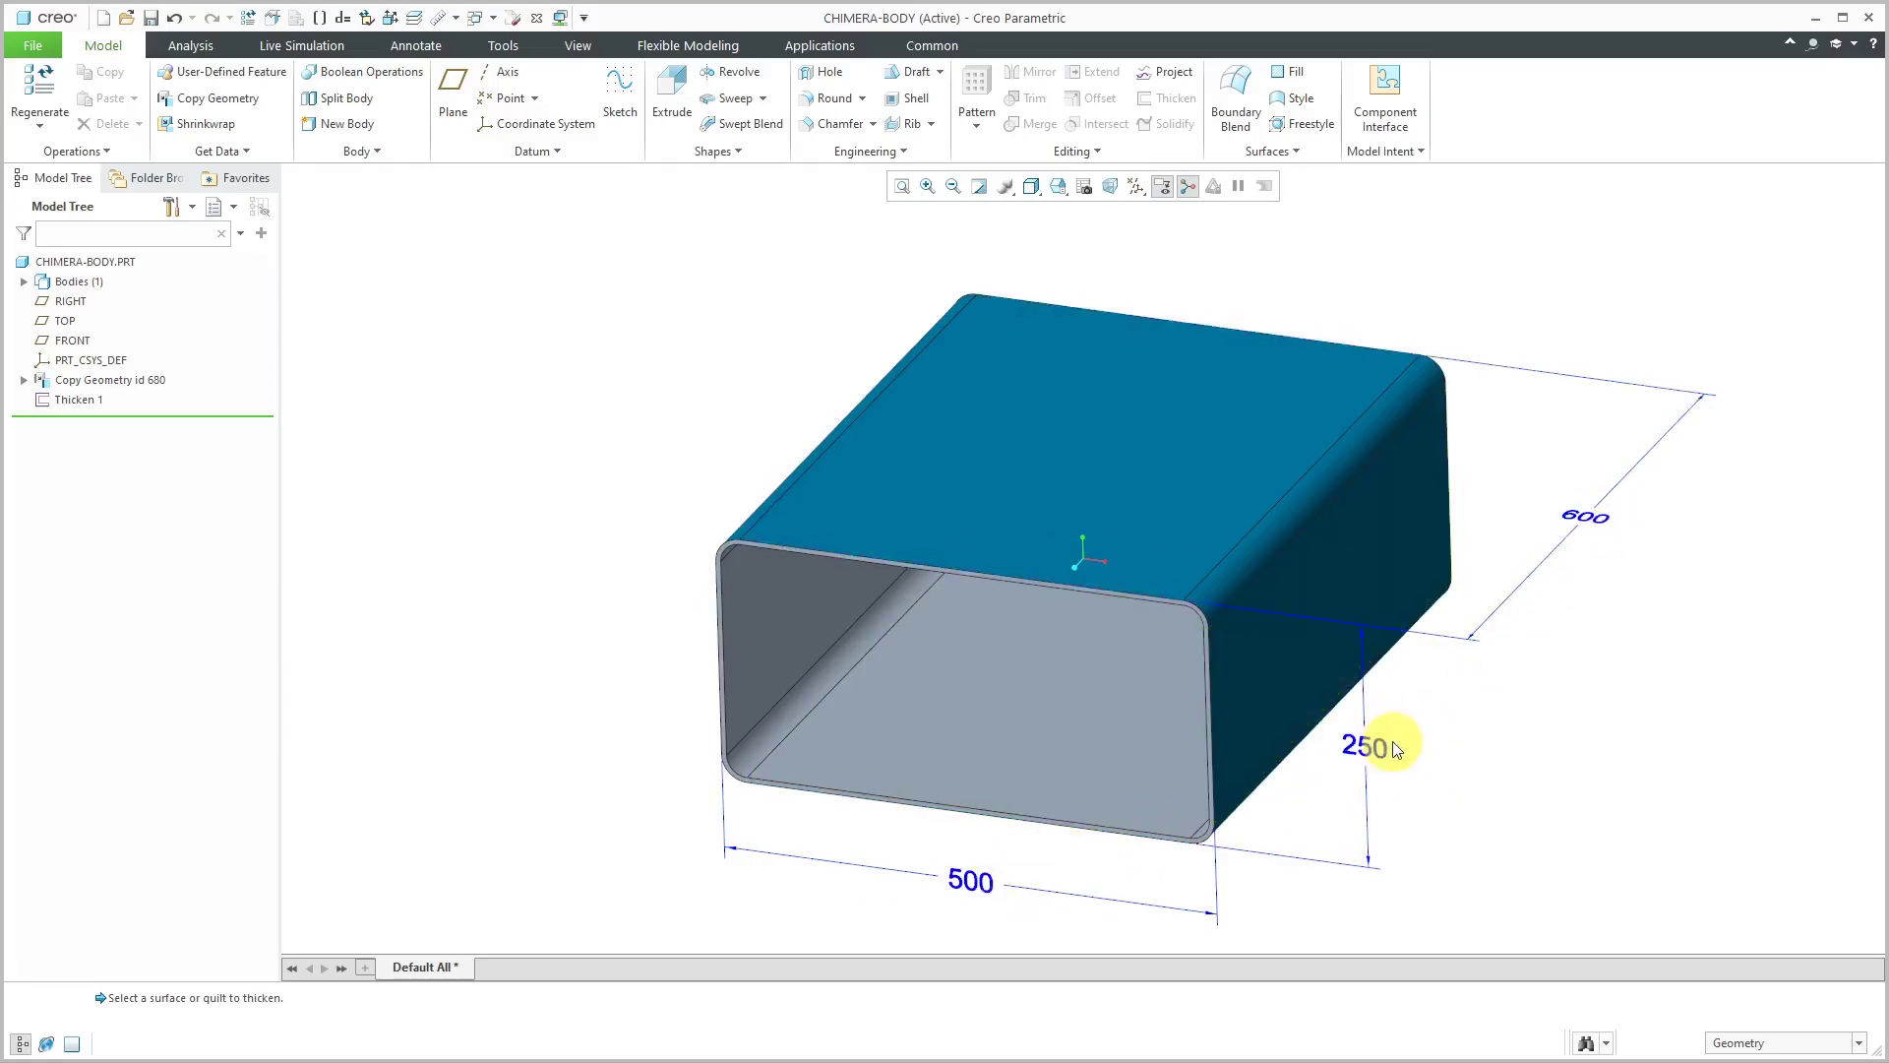
# Select the 500 dimension in the body part to examine its annotation element under the Copy Geometry feature
pyautogui.click(974, 877)
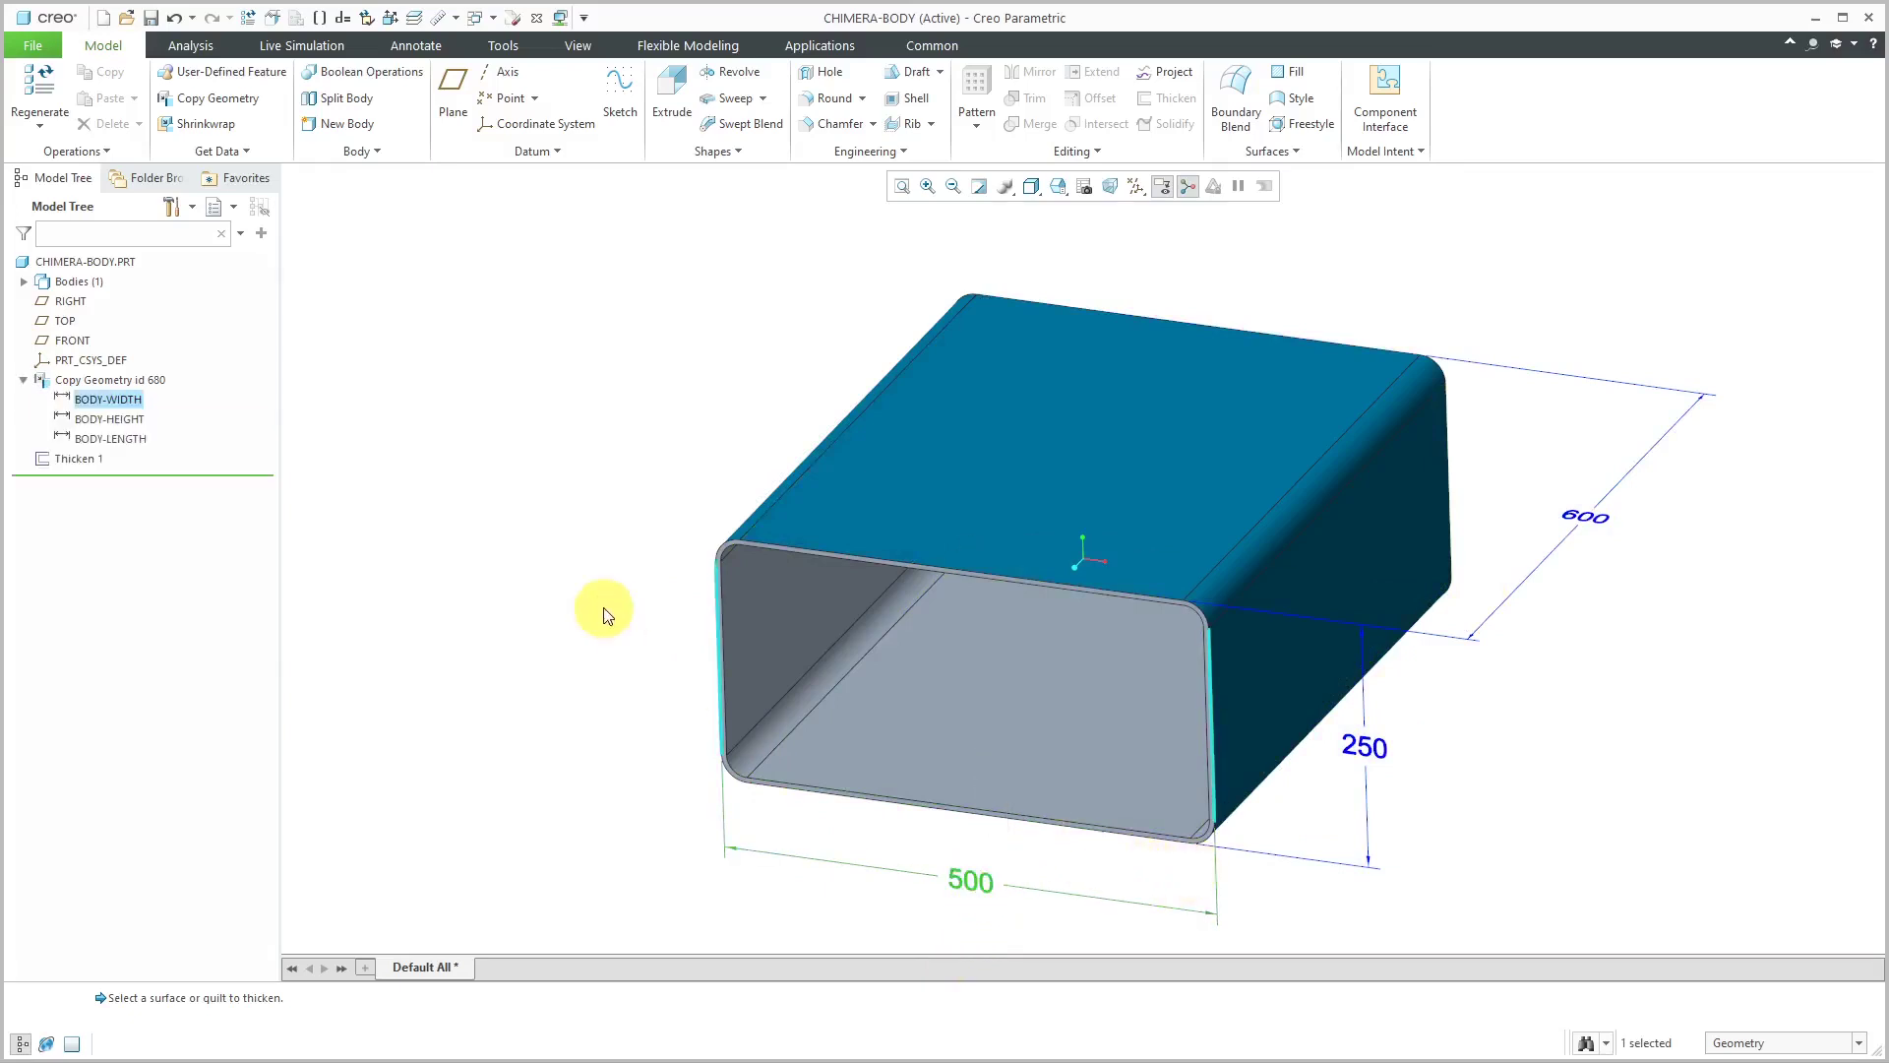
pyautogui.click(455, 568)
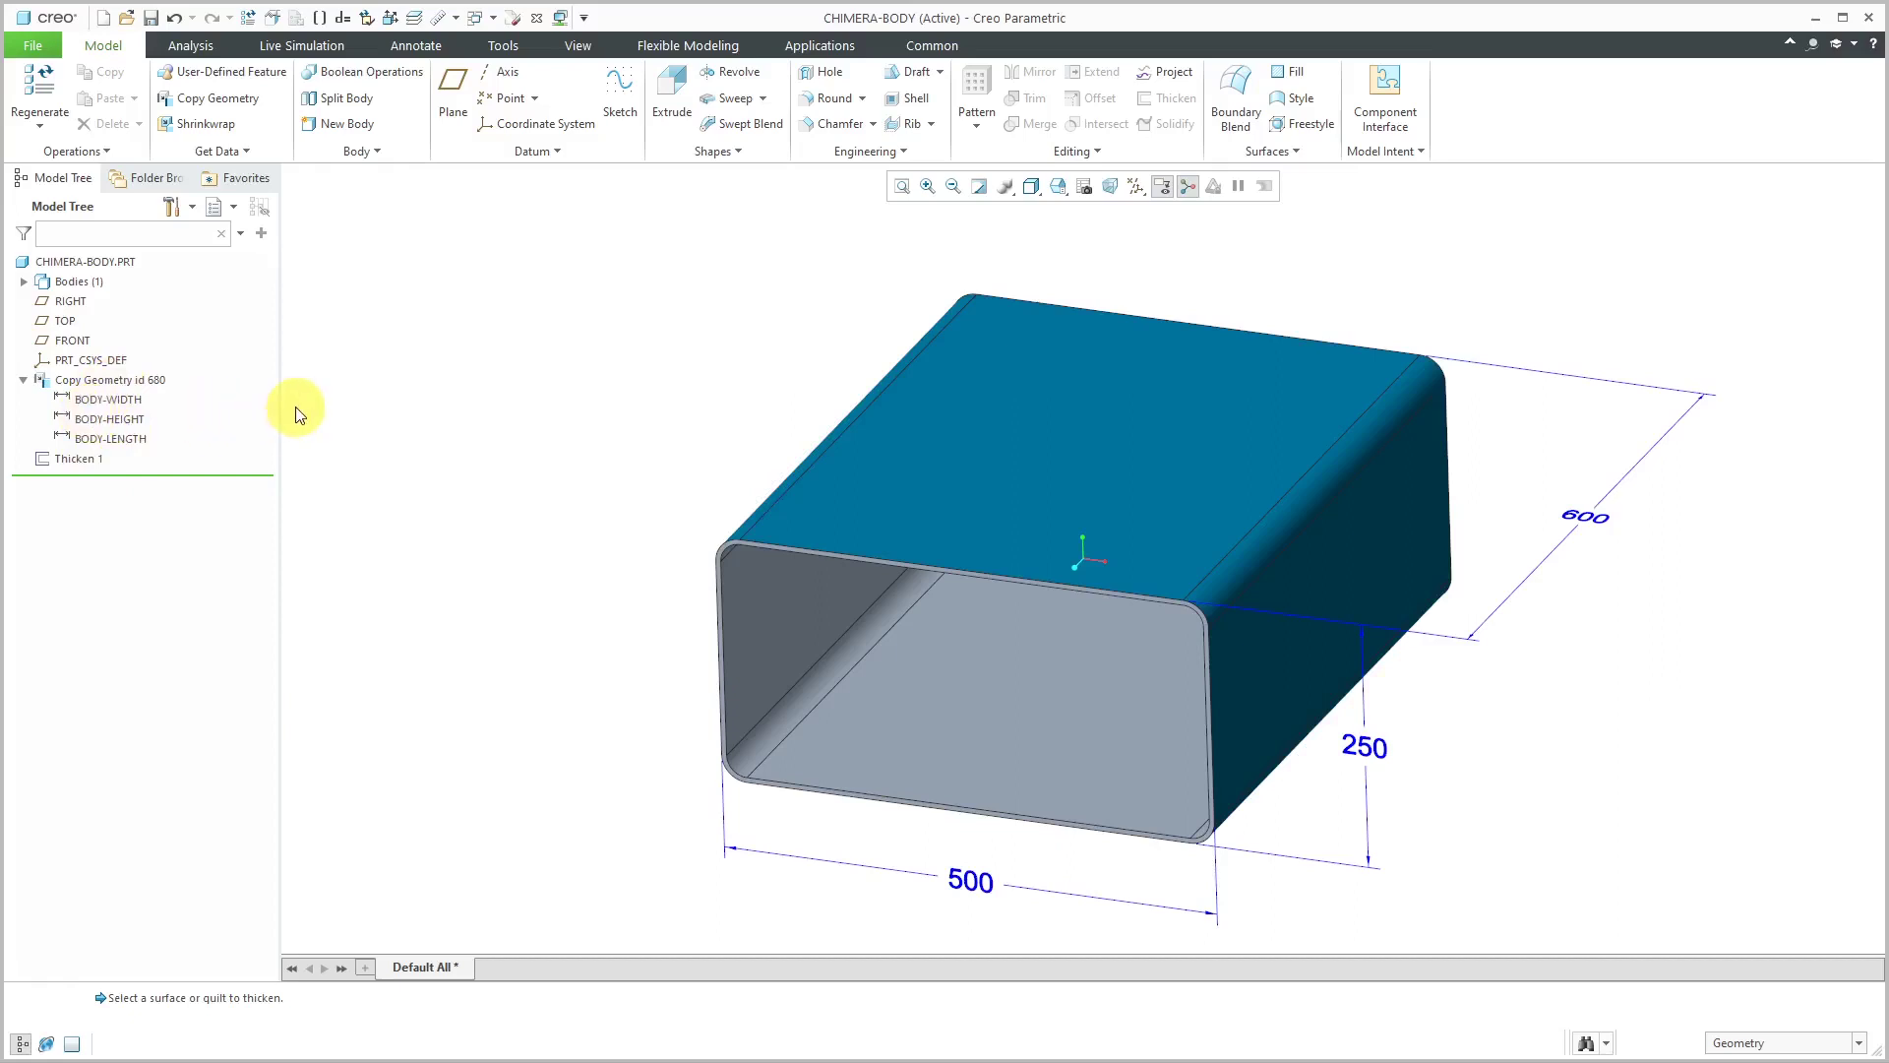
# Close the body part and drawing windows, switch to CHIMERA-MARK-001.ASM, and collapse CHIMERA-BODY.PRT in the model tree
pyautogui.click(536, 19)
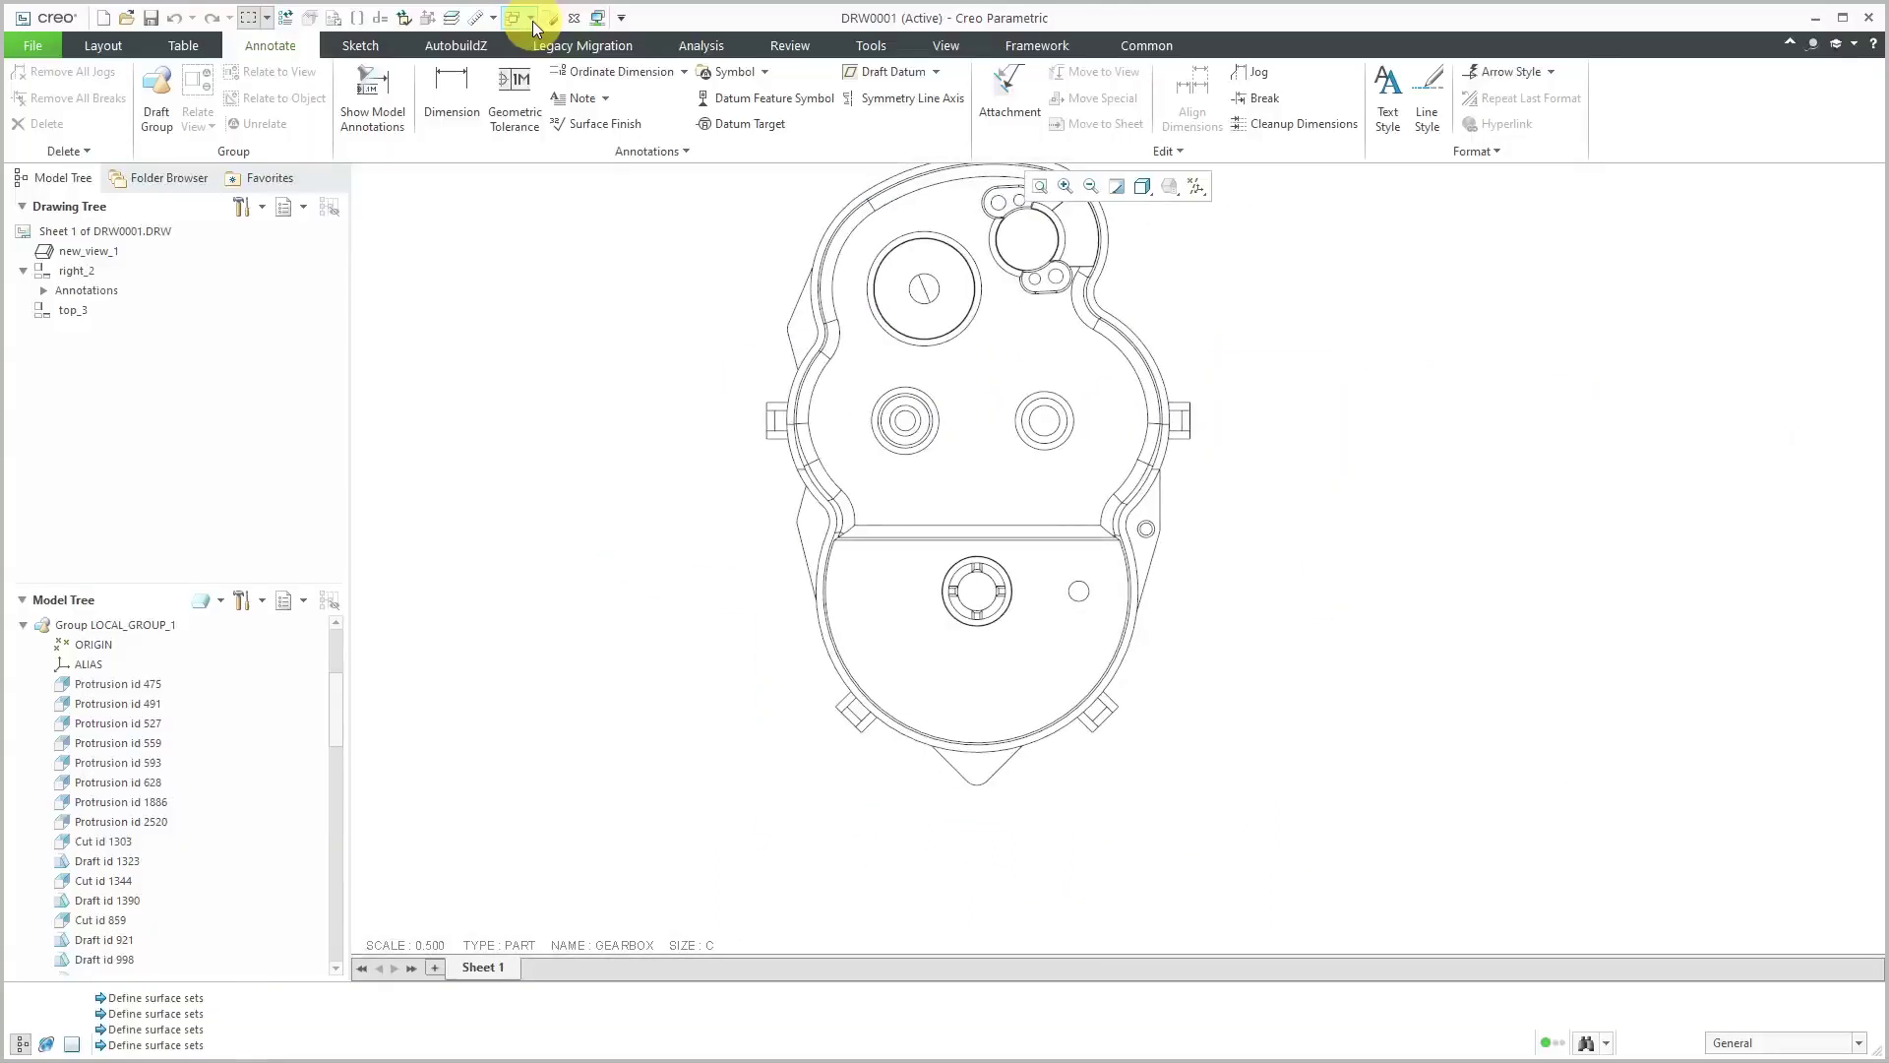
pyautogui.click(579, 21)
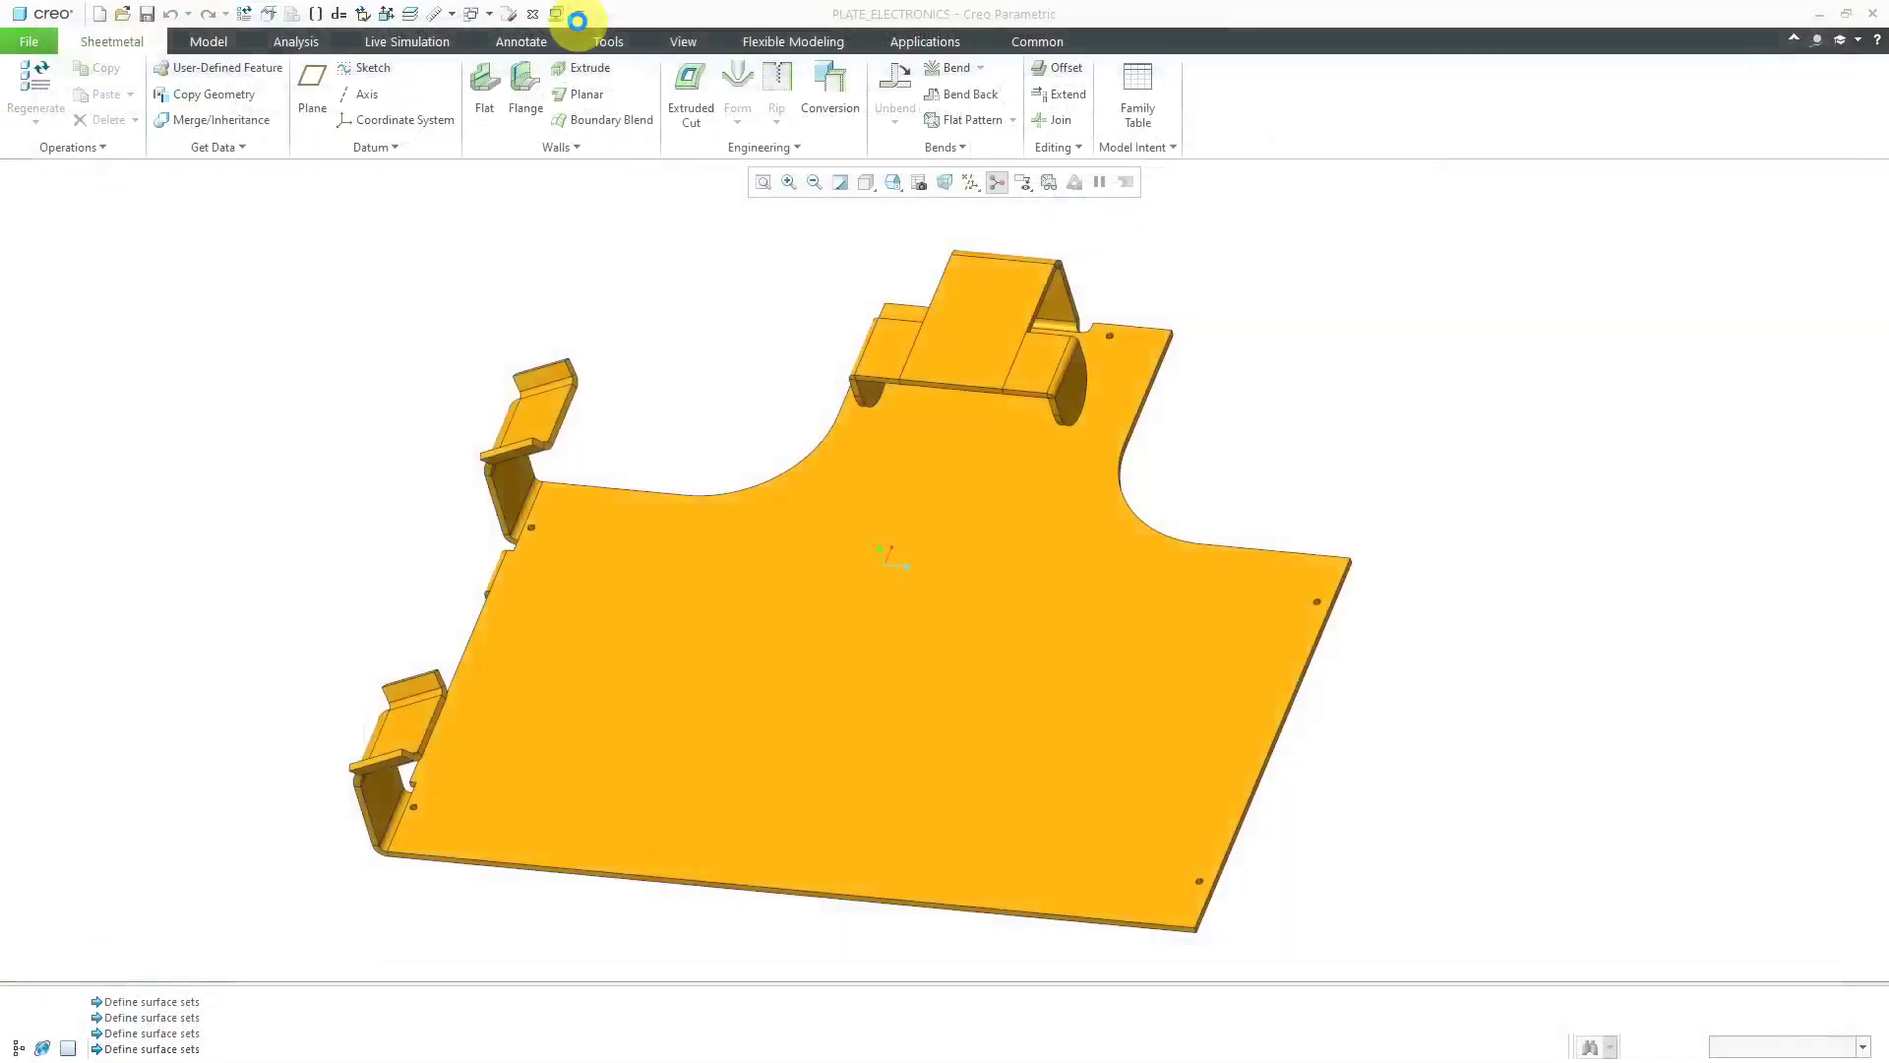
pyautogui.click(491, 17)
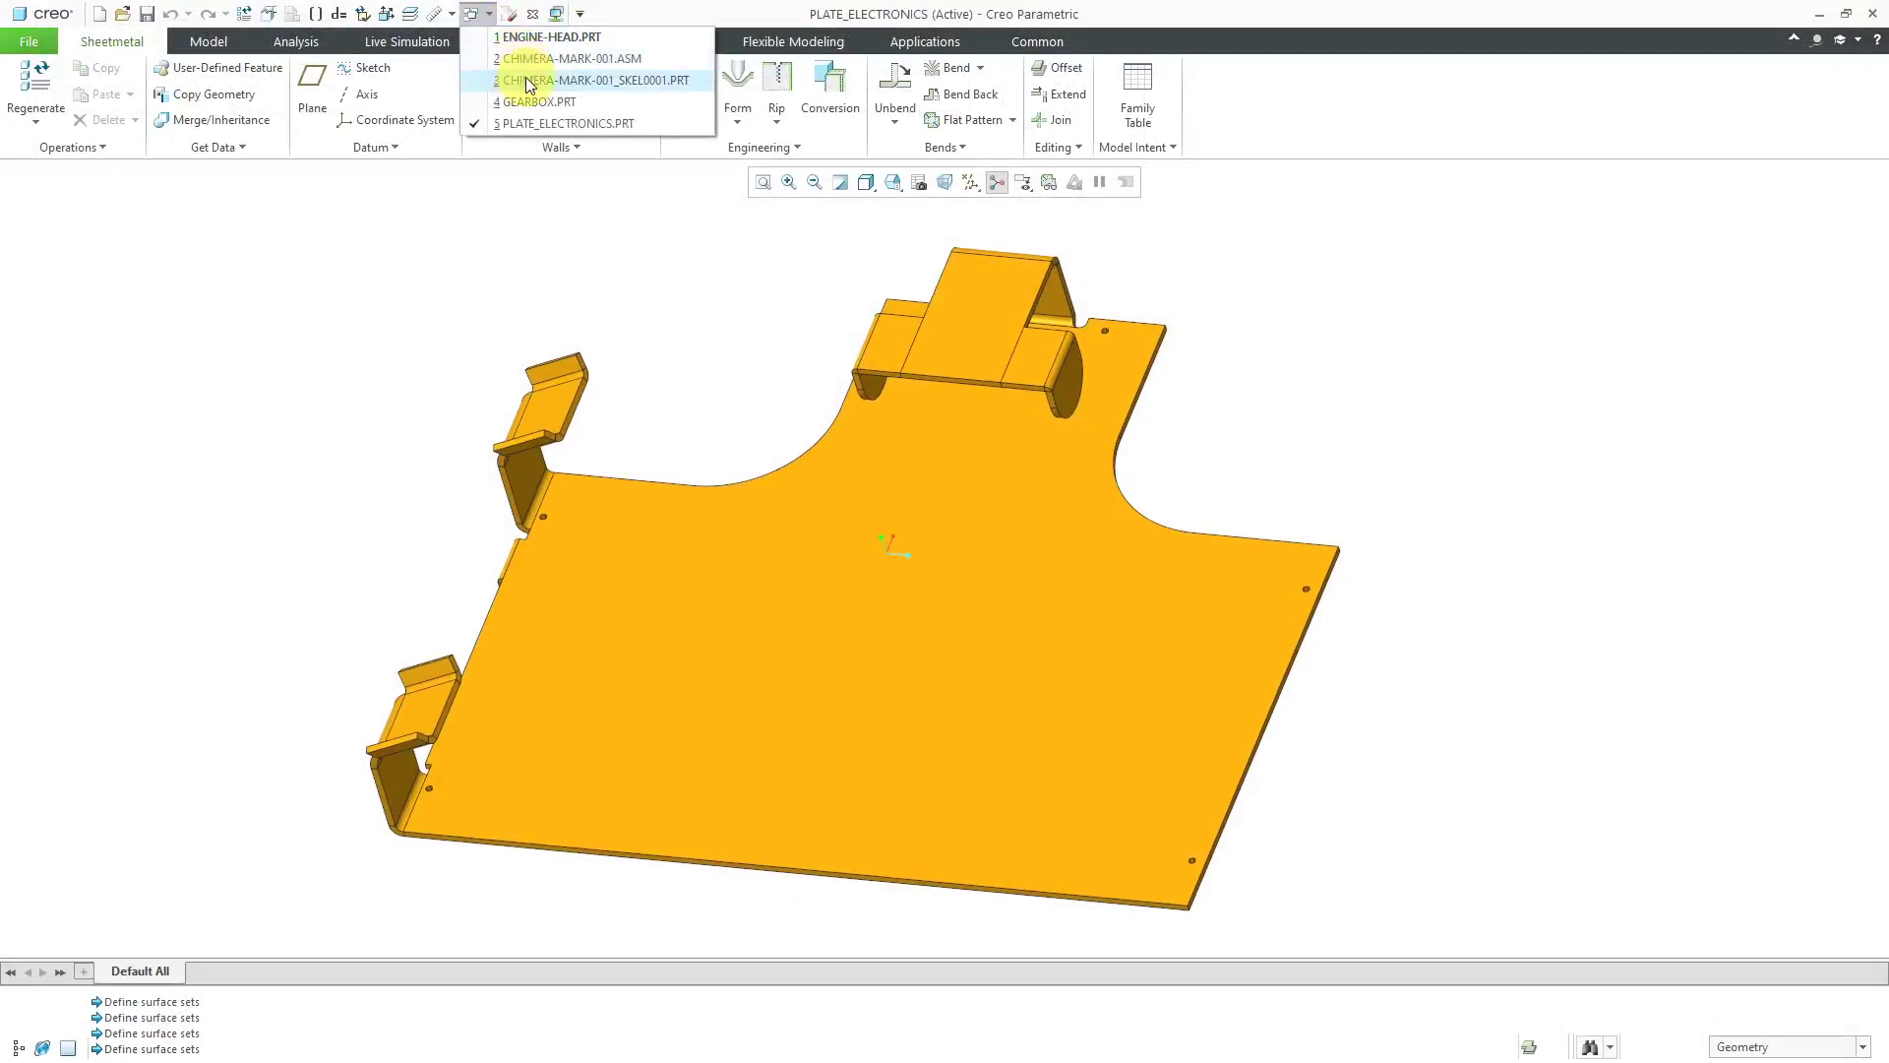
pyautogui.click(551, 59)
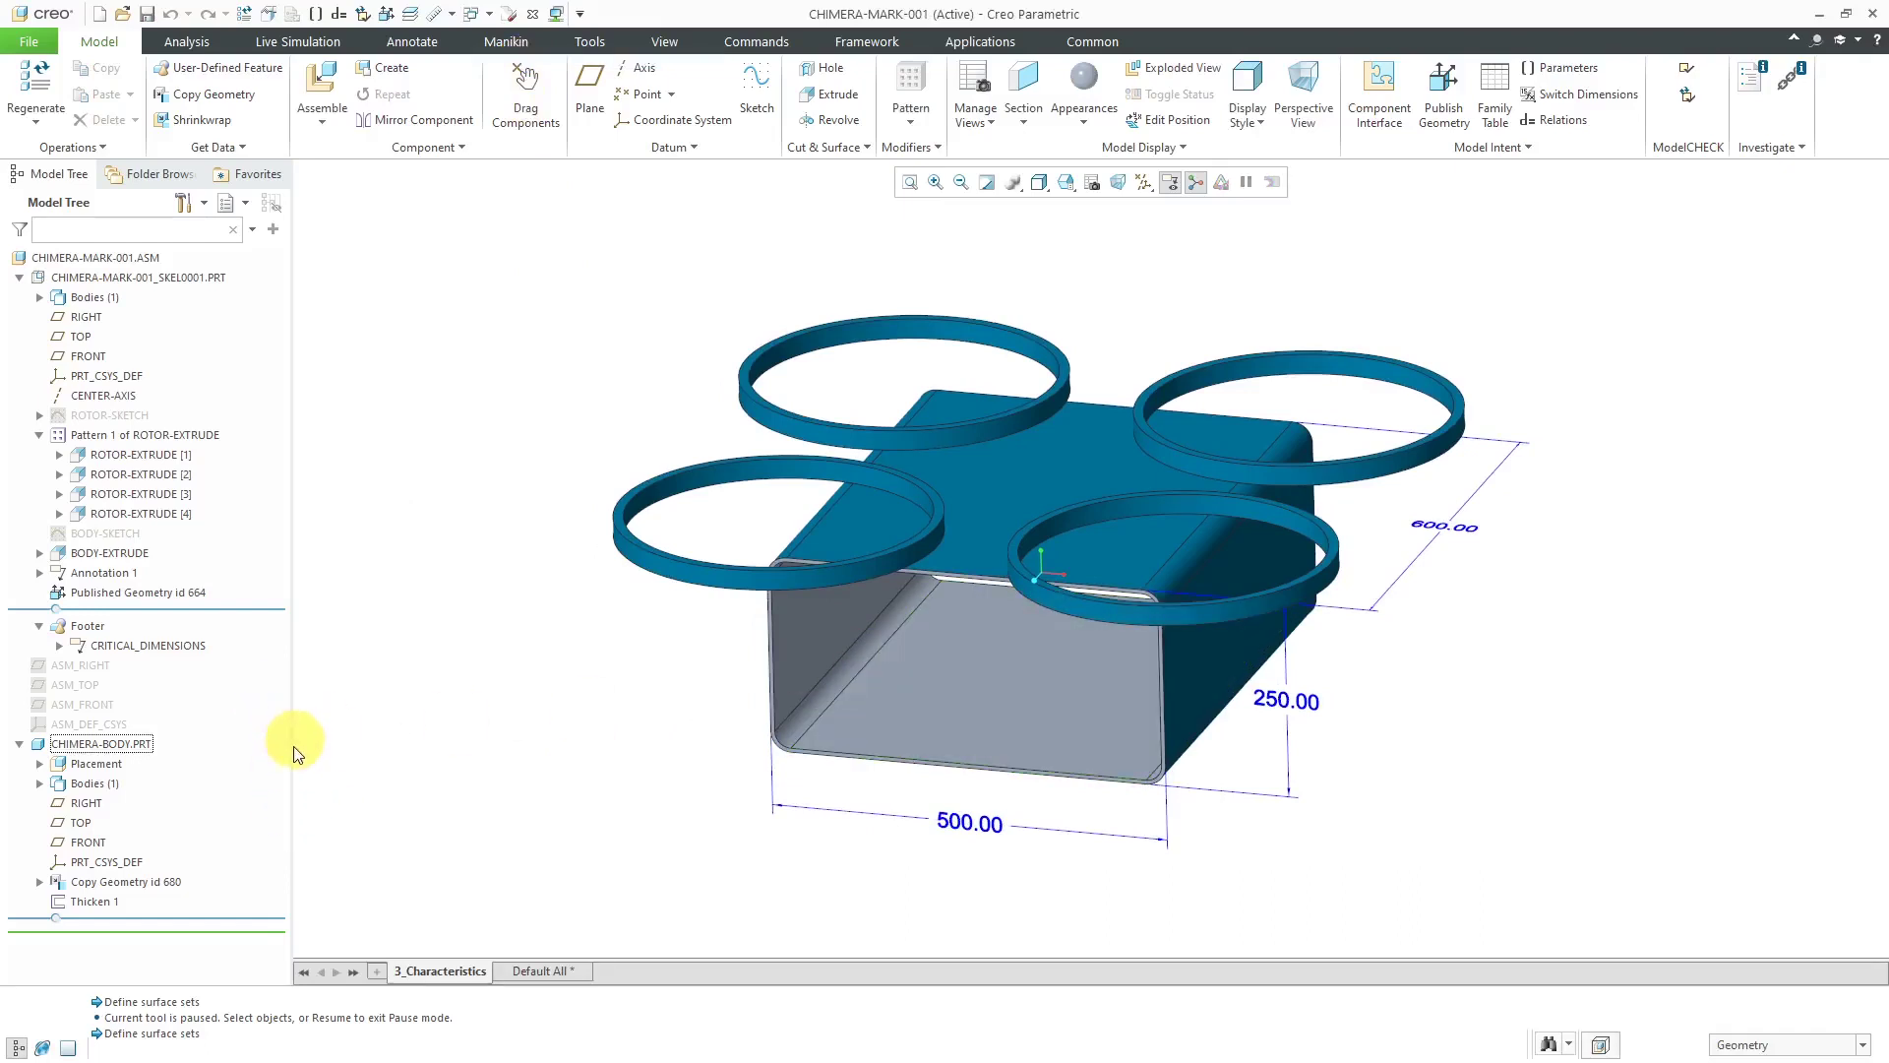
pyautogui.click(20, 746)
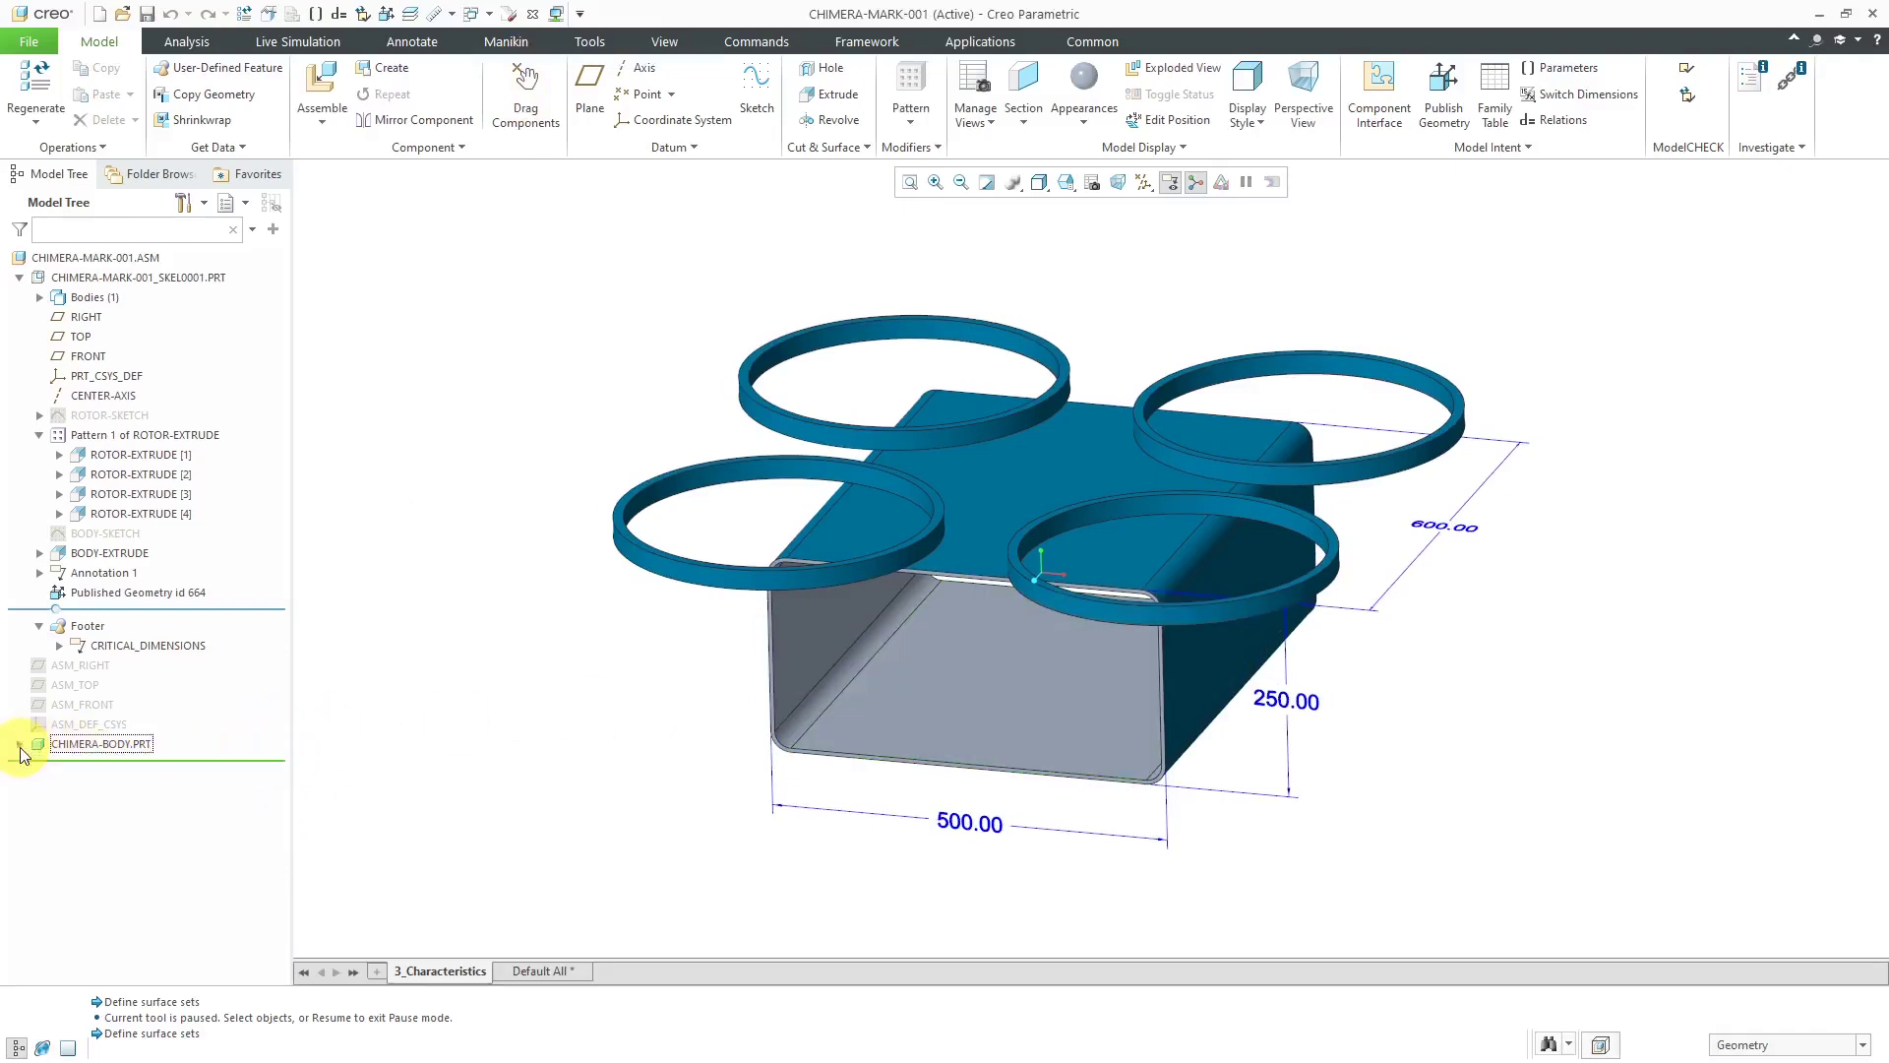
# Create a solid part component named chimera-rotor in the assembly, copied from mcae_part_std.prt
pyautogui.click(398, 73)
pyautogui.moveTo(1679, 556); pyautogui.dragTo(430, 254)
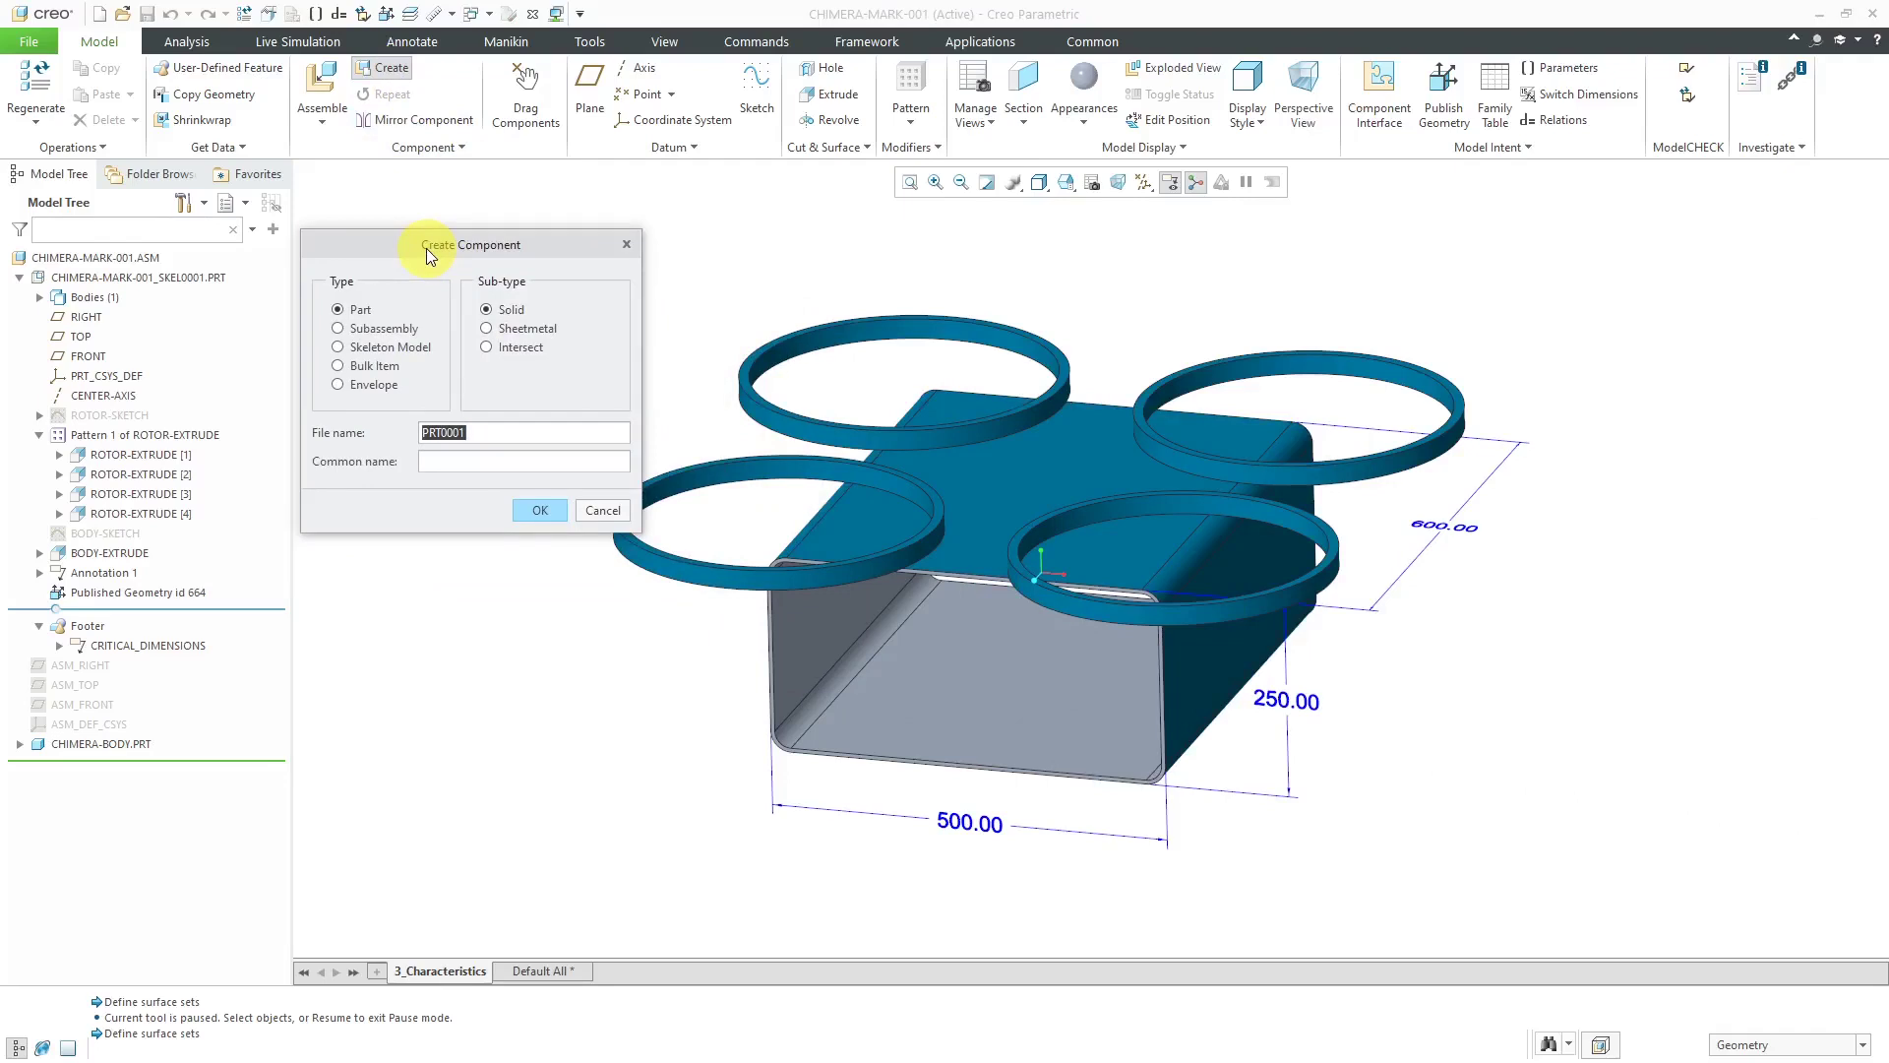
pyautogui.write('chimera-rotor')
pyautogui.click(536, 510)
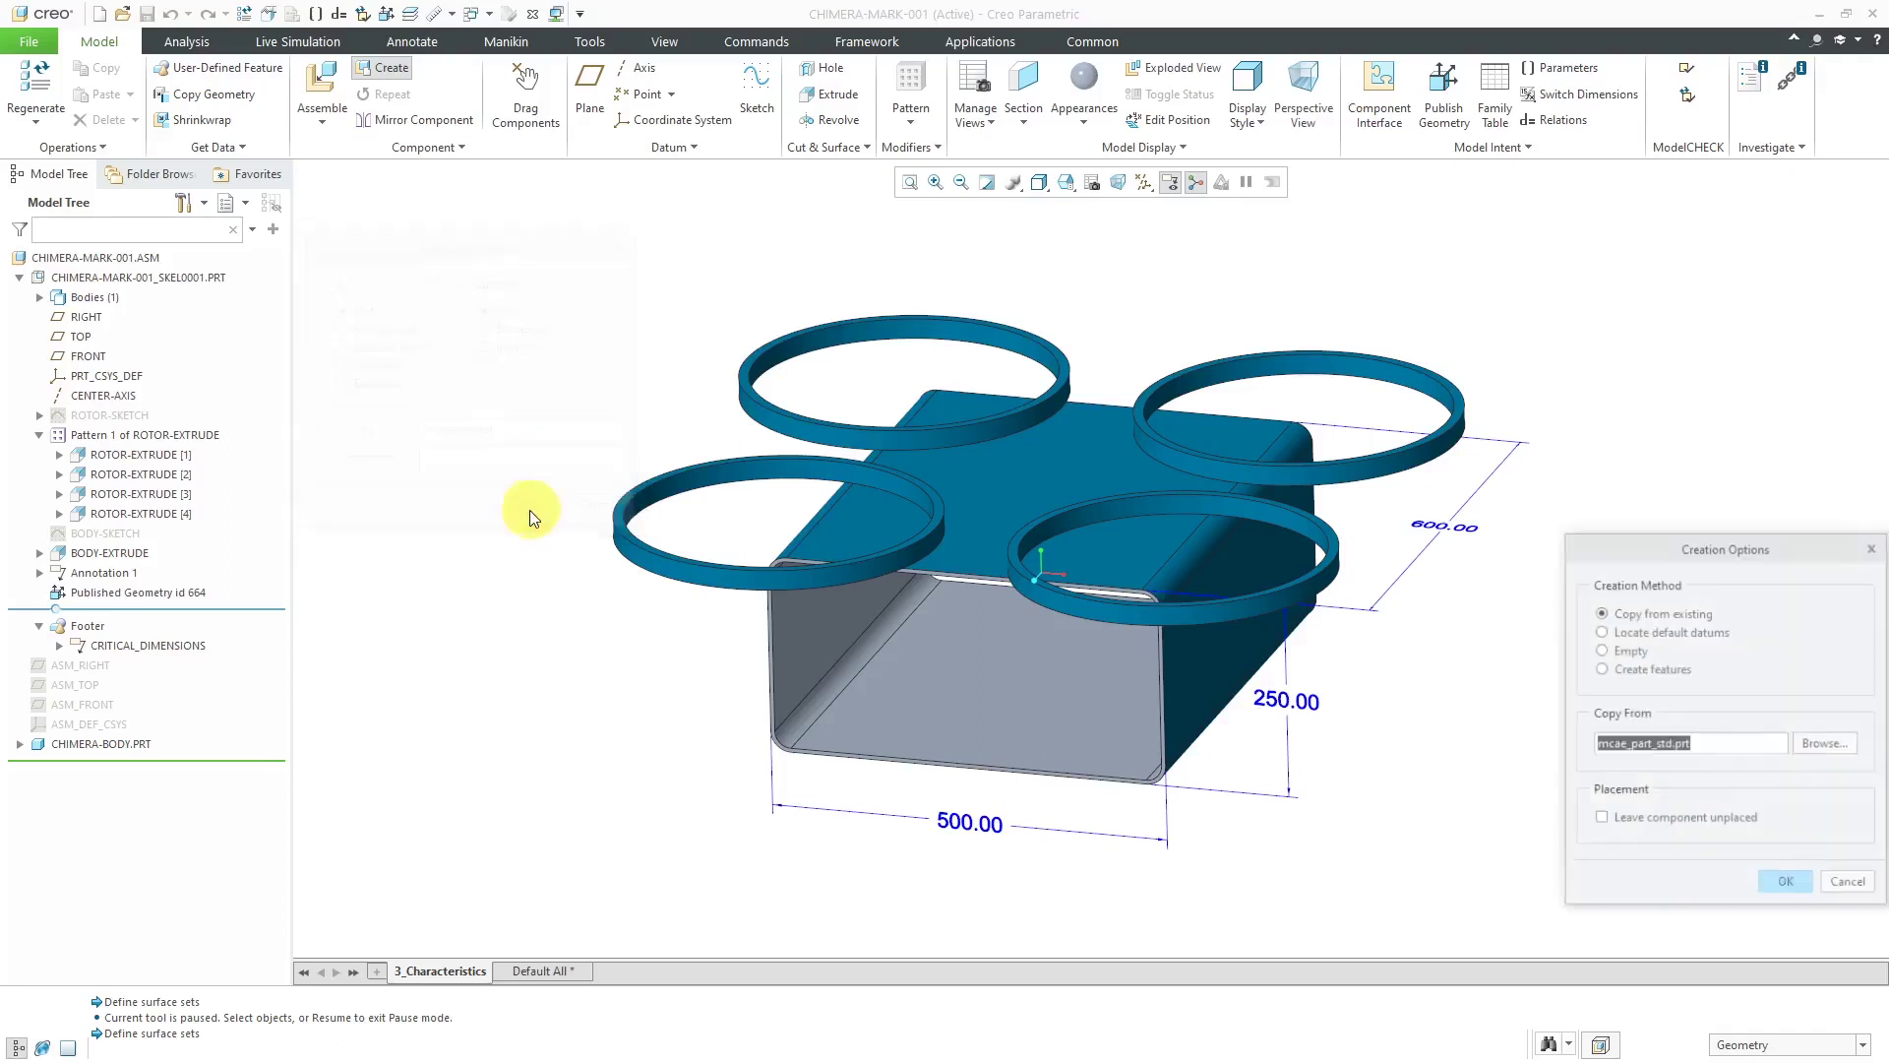
pyautogui.moveTo(1718, 549); pyautogui.dragTo(1587, 398)
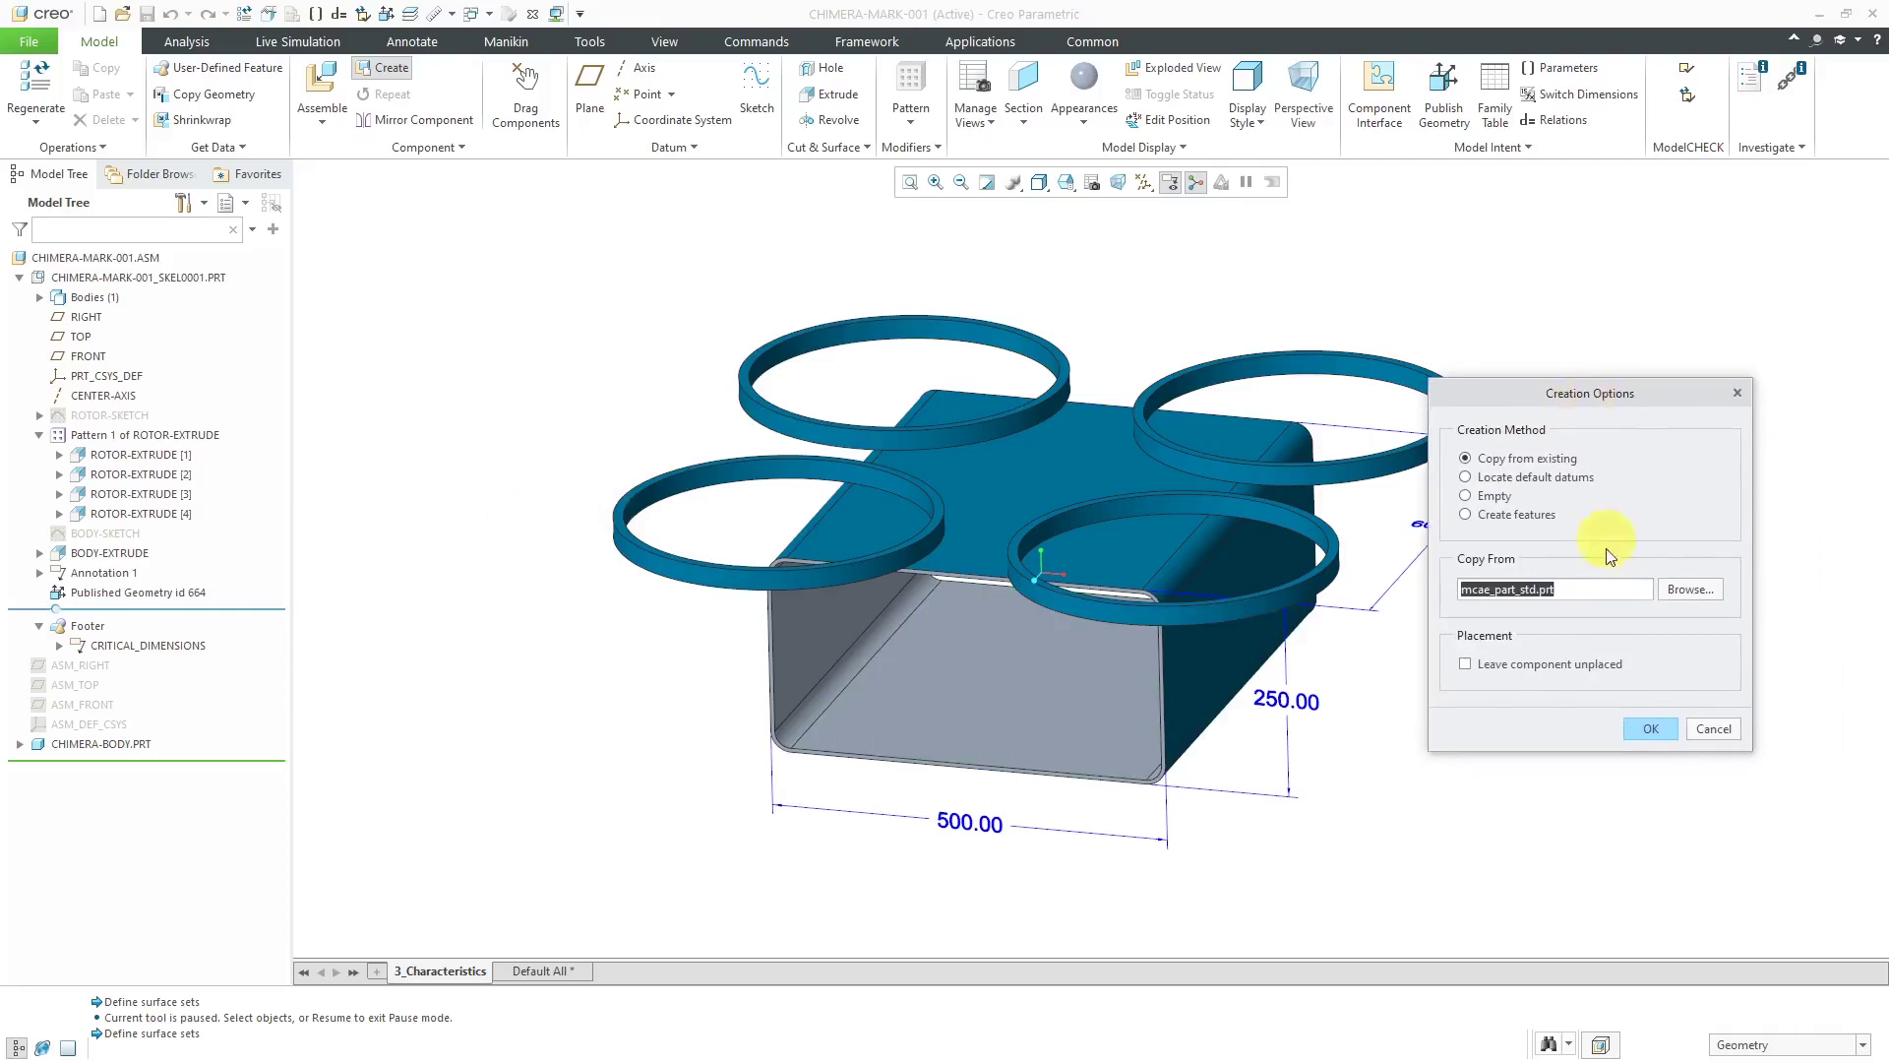
pyautogui.click(1655, 729)
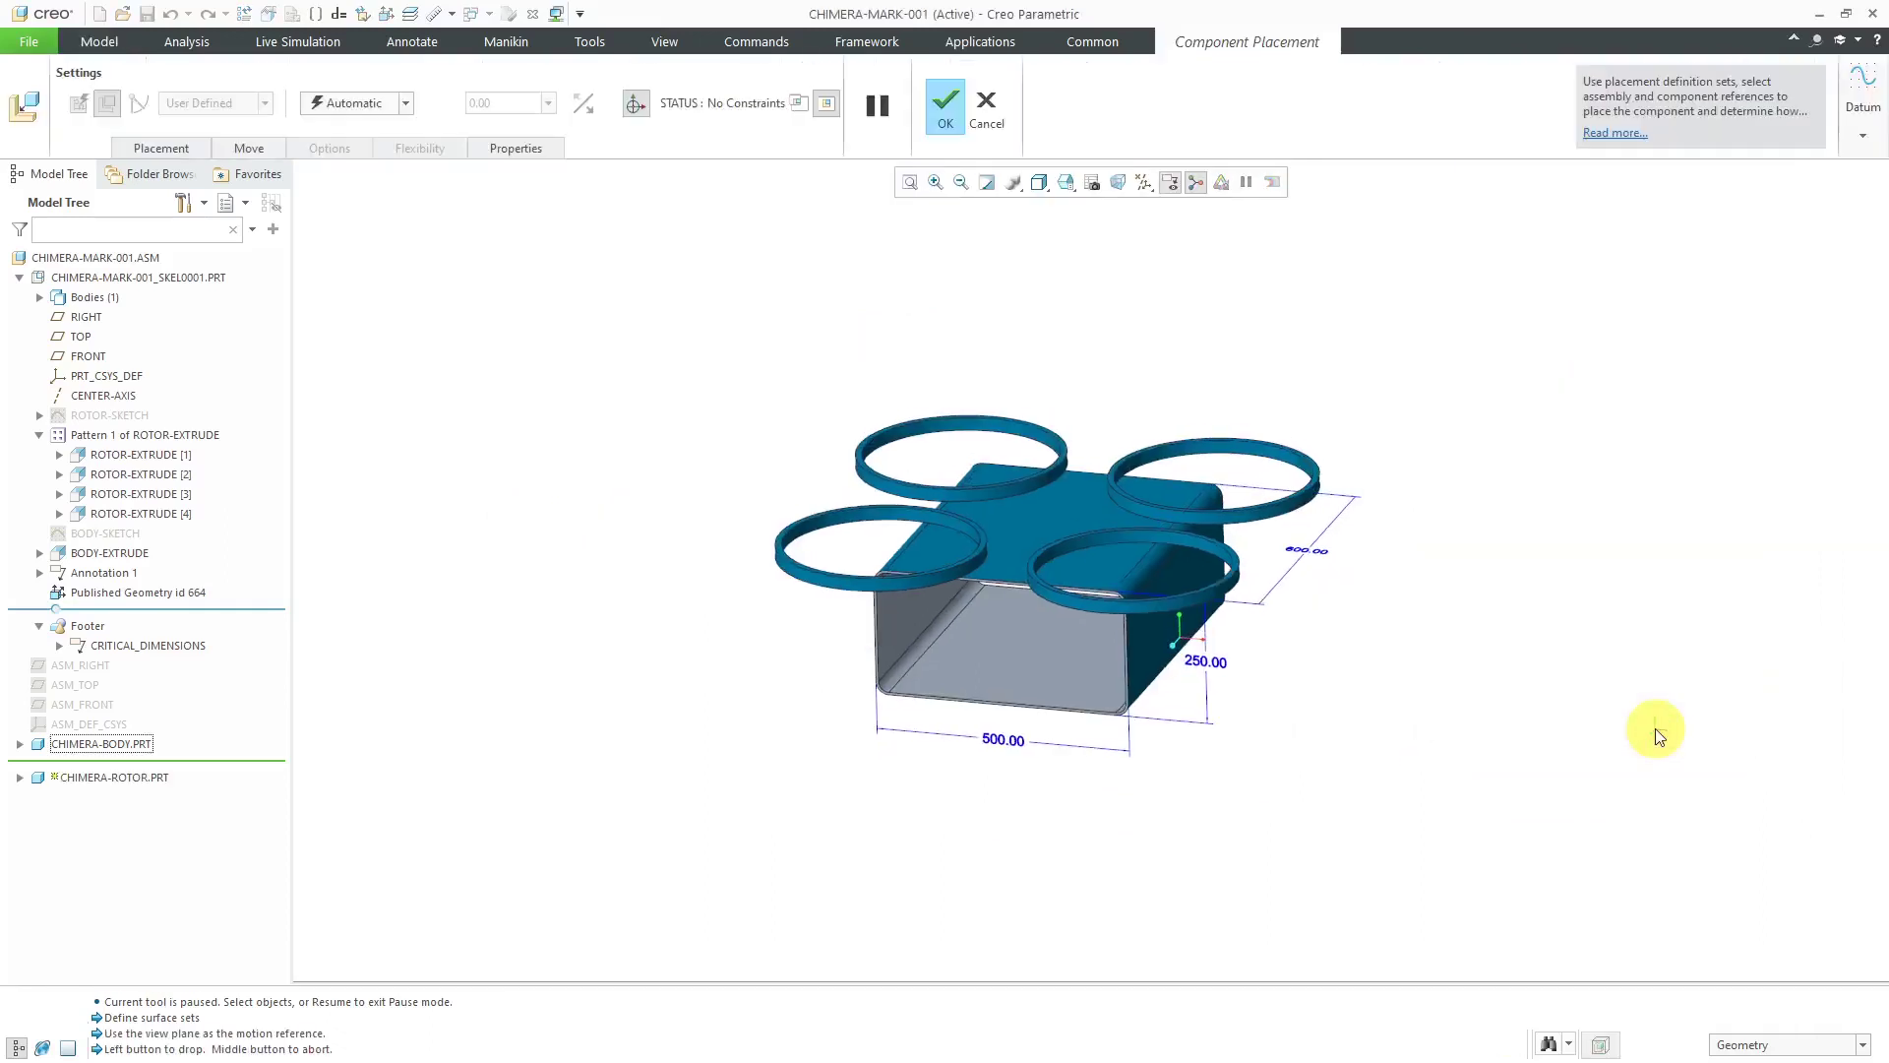
# Place the chimera-rotor component with the Default constraint
pyautogui.rightClick(507, 406)
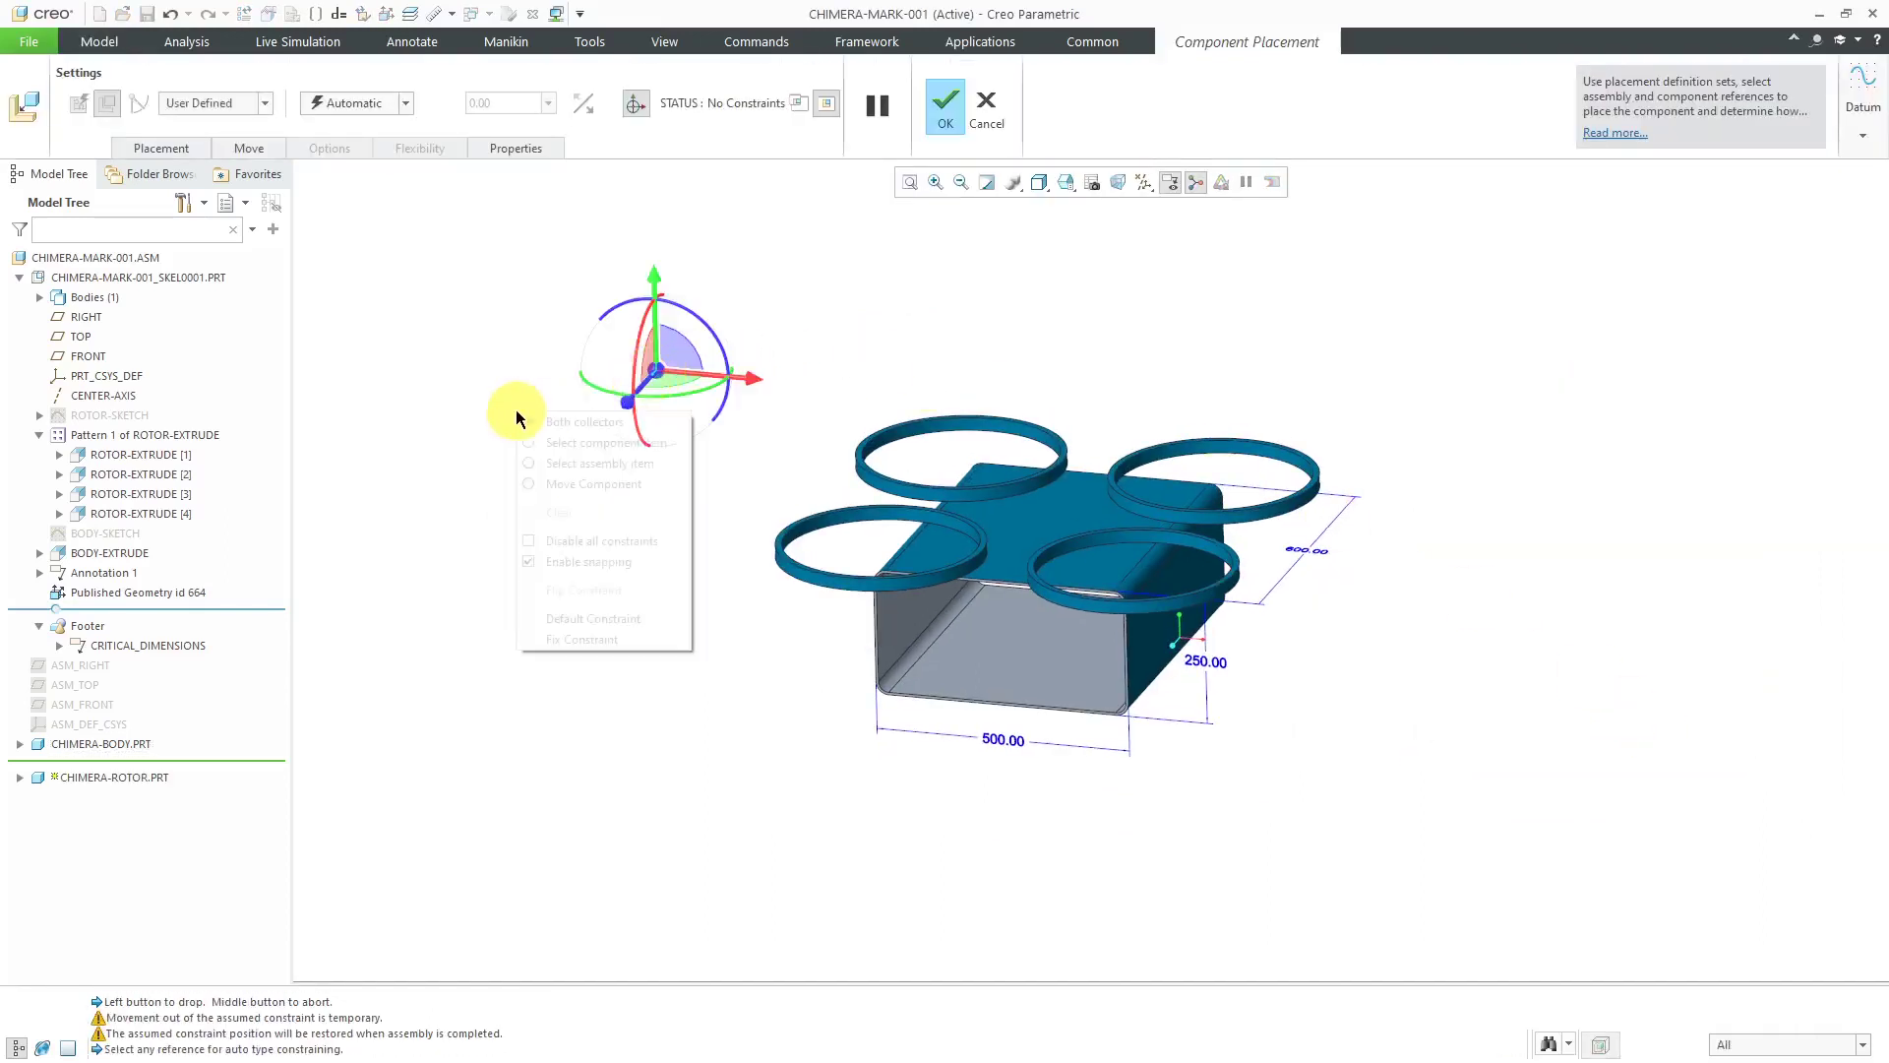
pyautogui.click(593, 618)
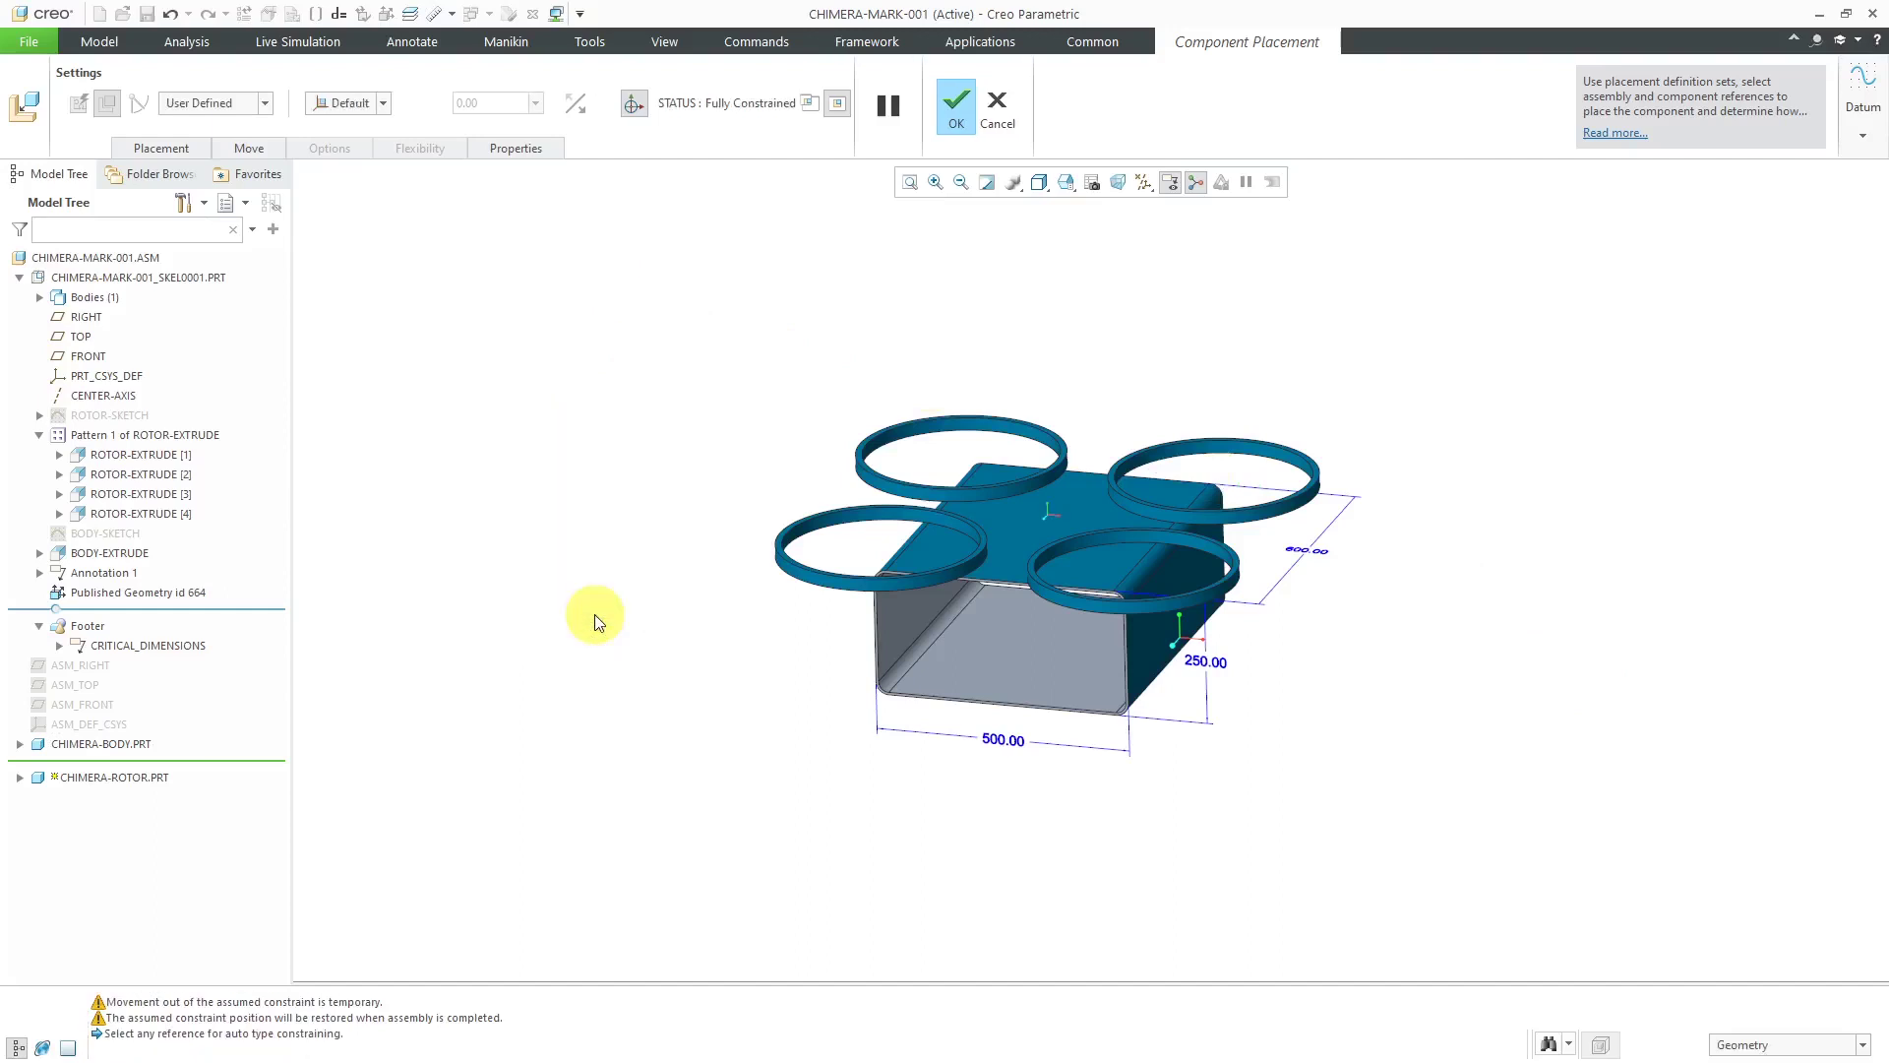
pyautogui.middleClick(550, 512)
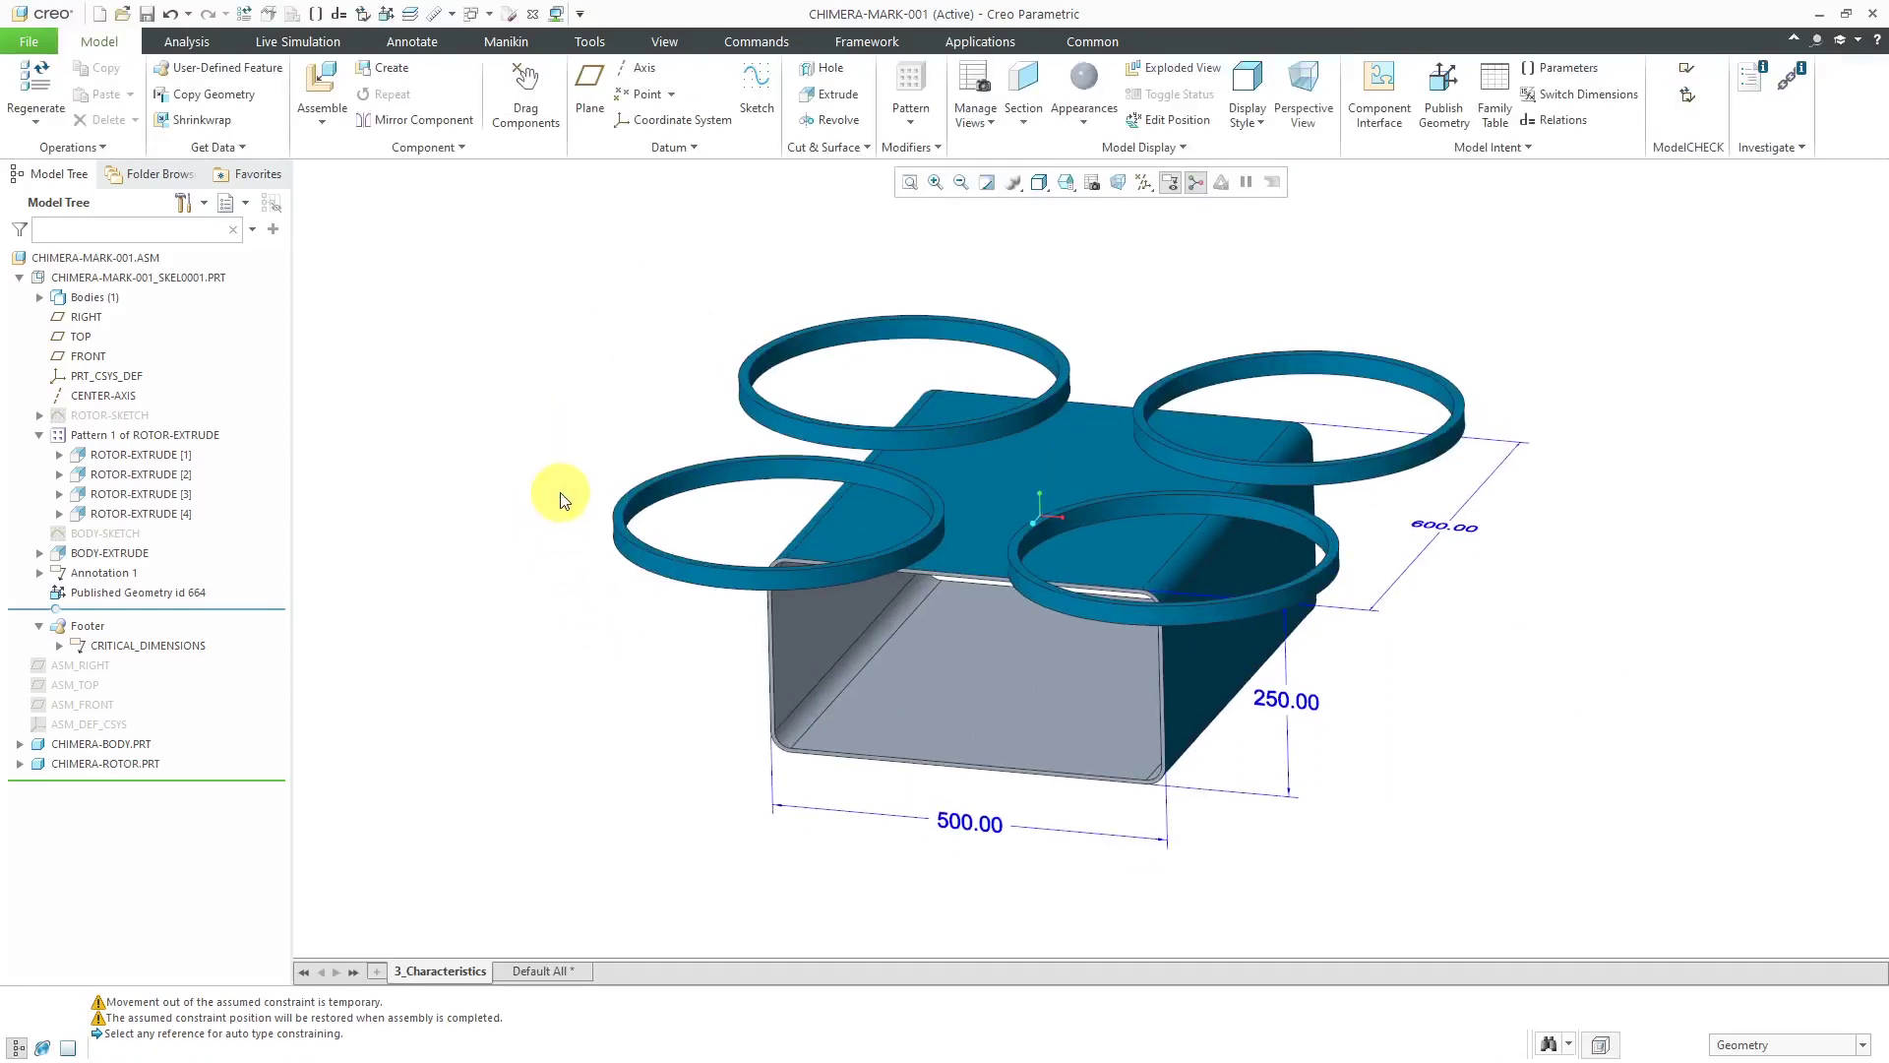
# Activate CHIMERA-ROTOR.PRT and copy the skeleton's published rotor geometry into it with a Copy Geometry feature
pyautogui.click(20, 763)
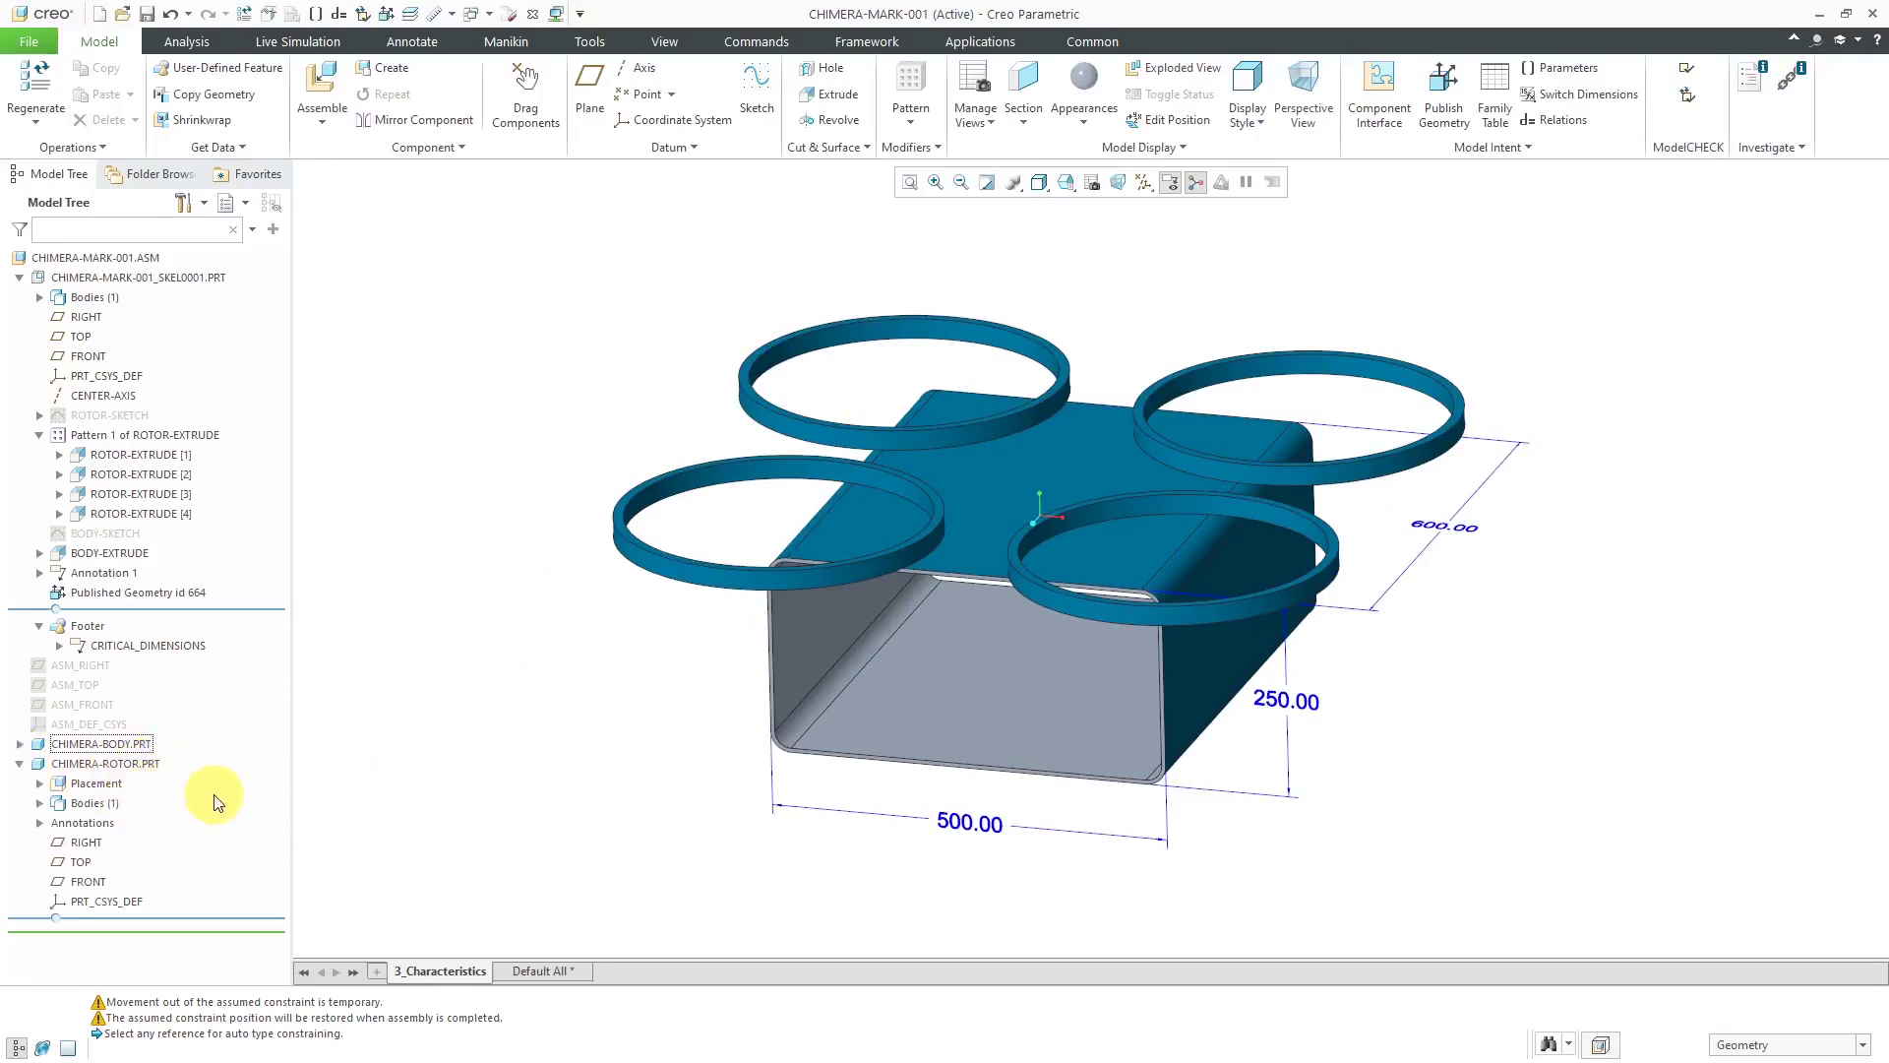
pyautogui.click(19, 745)
pyautogui.click(19, 745)
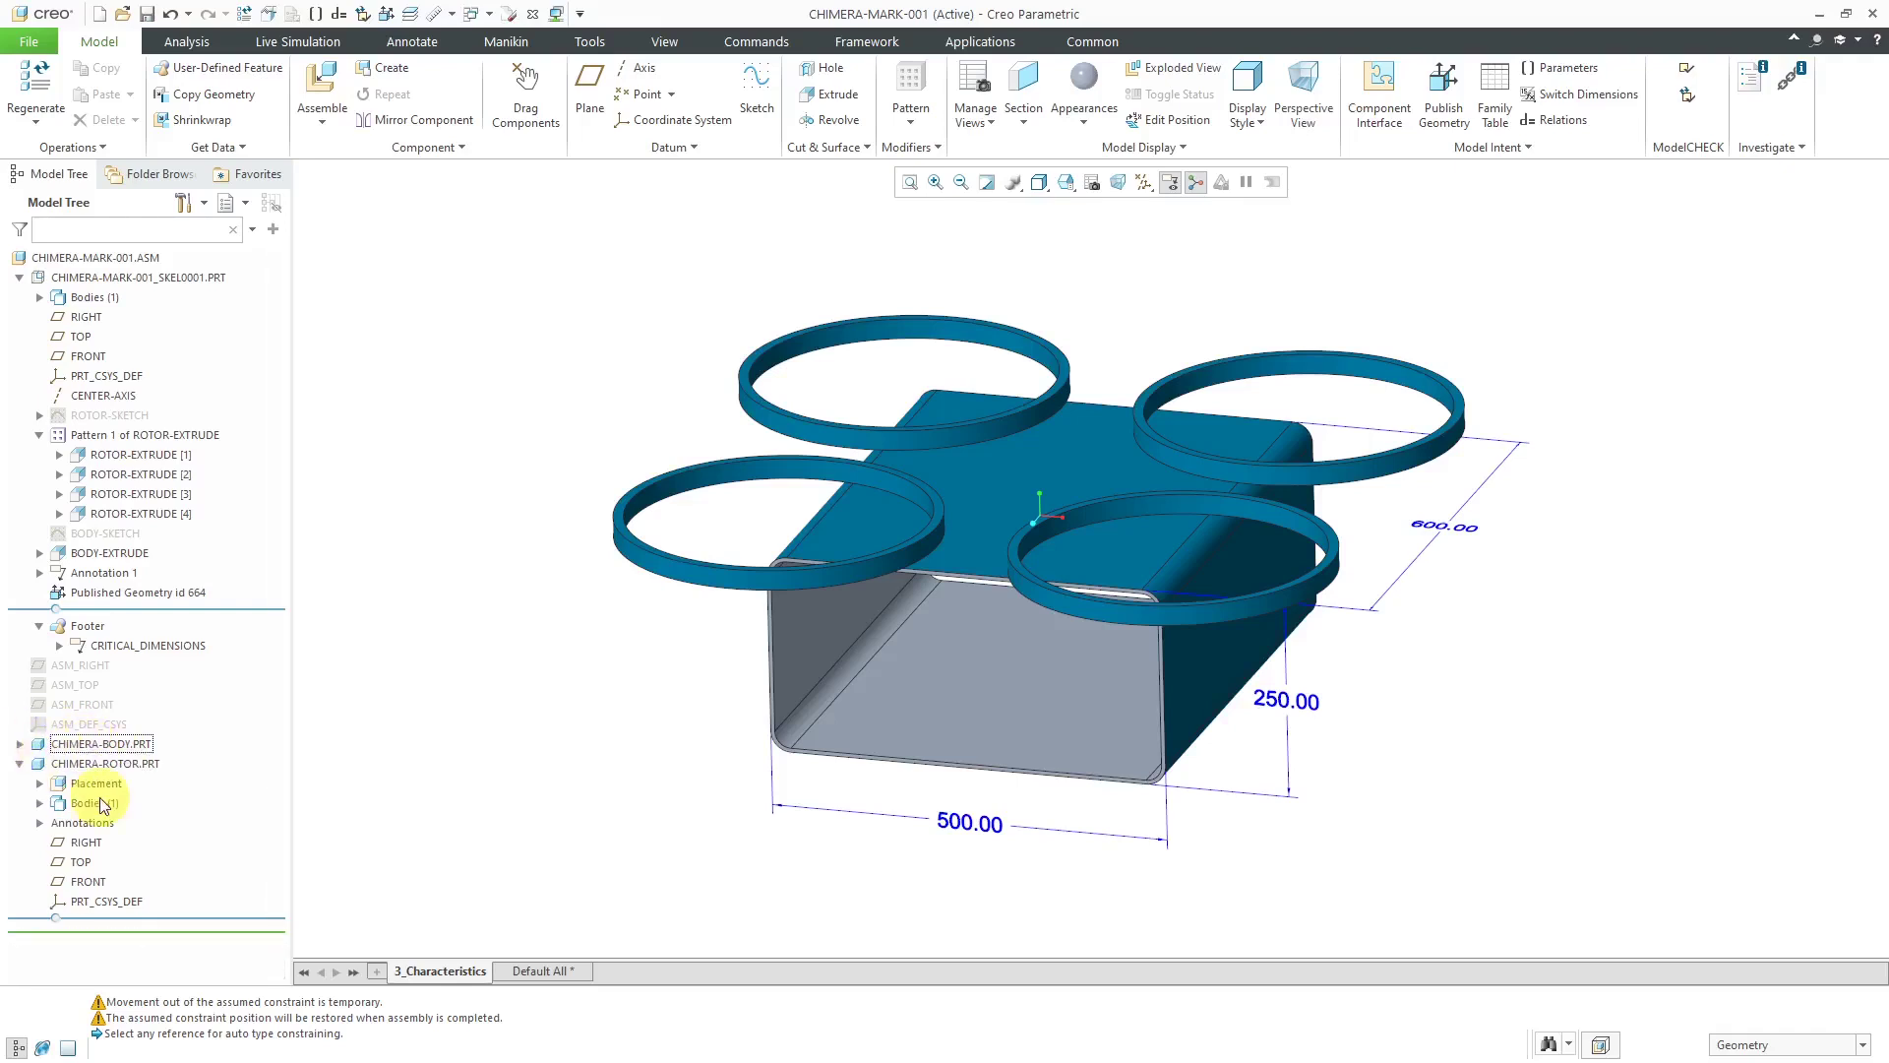
pyautogui.click(108, 764)
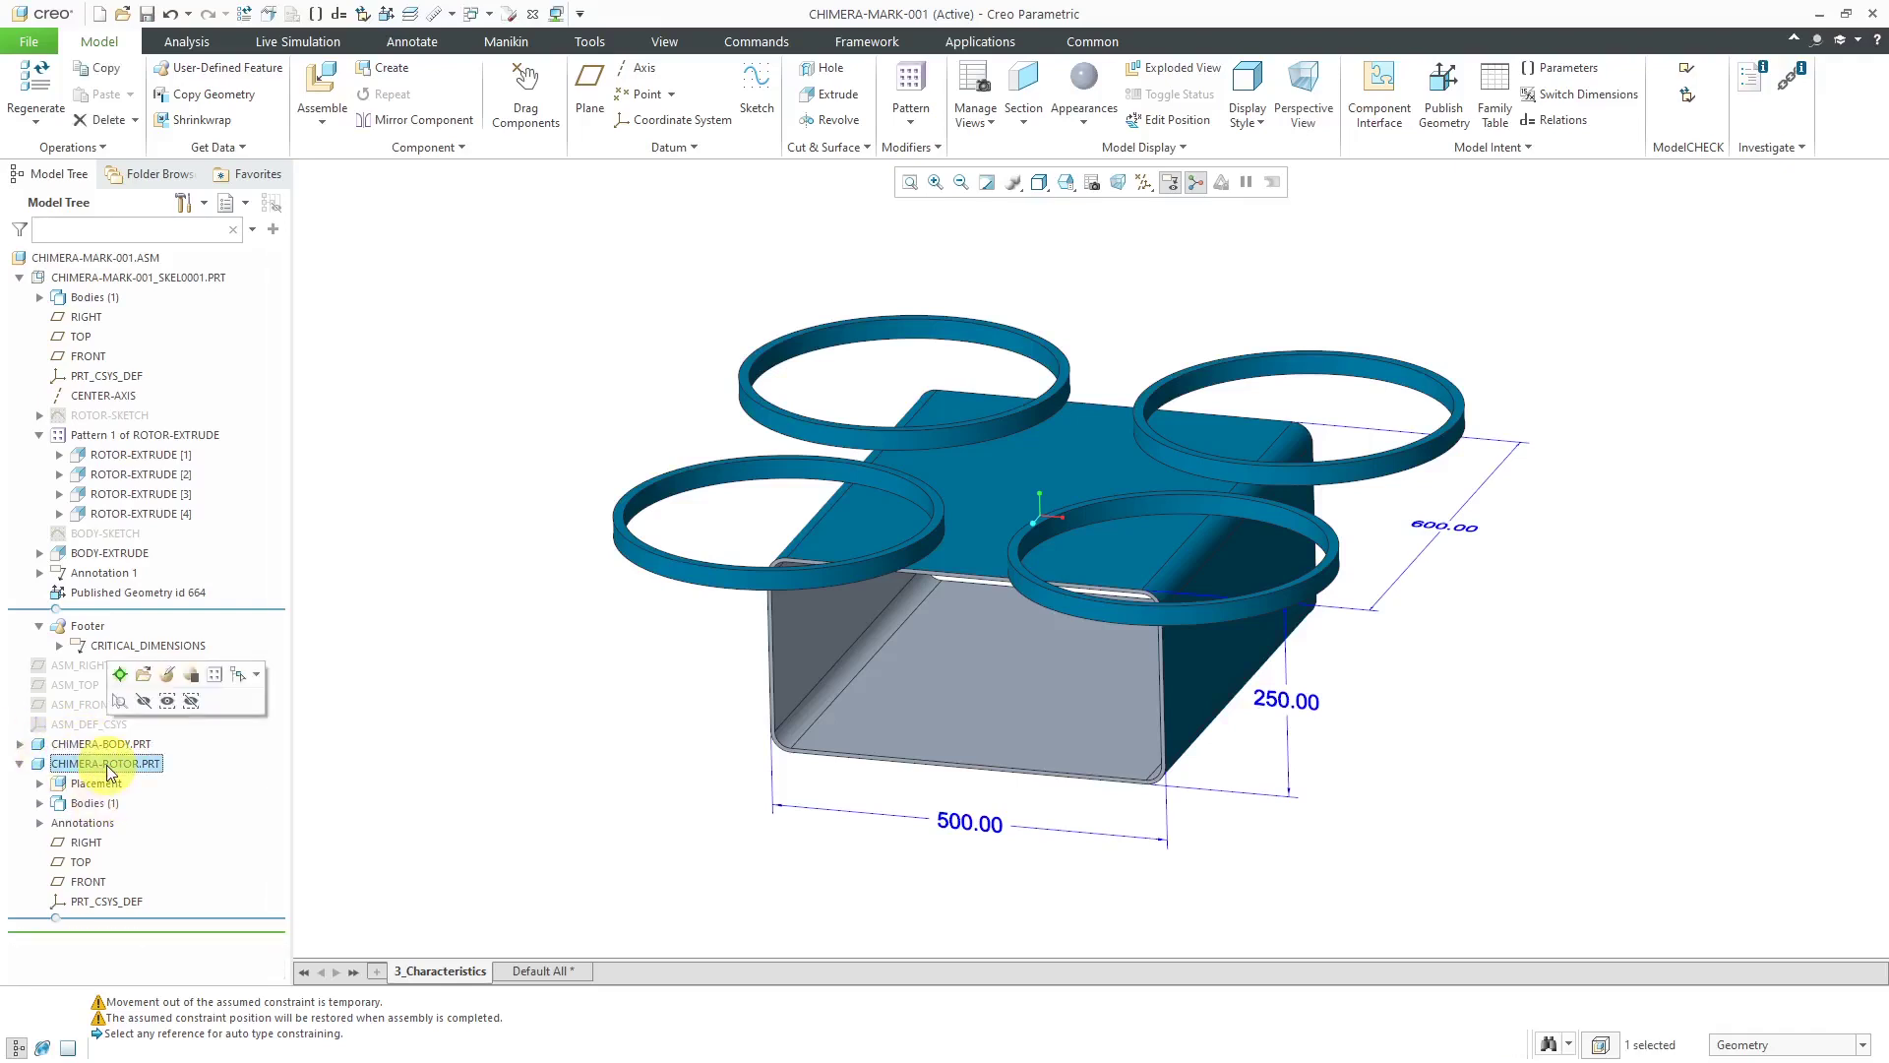
pyautogui.click(119, 676)
pyautogui.click(239, 98)
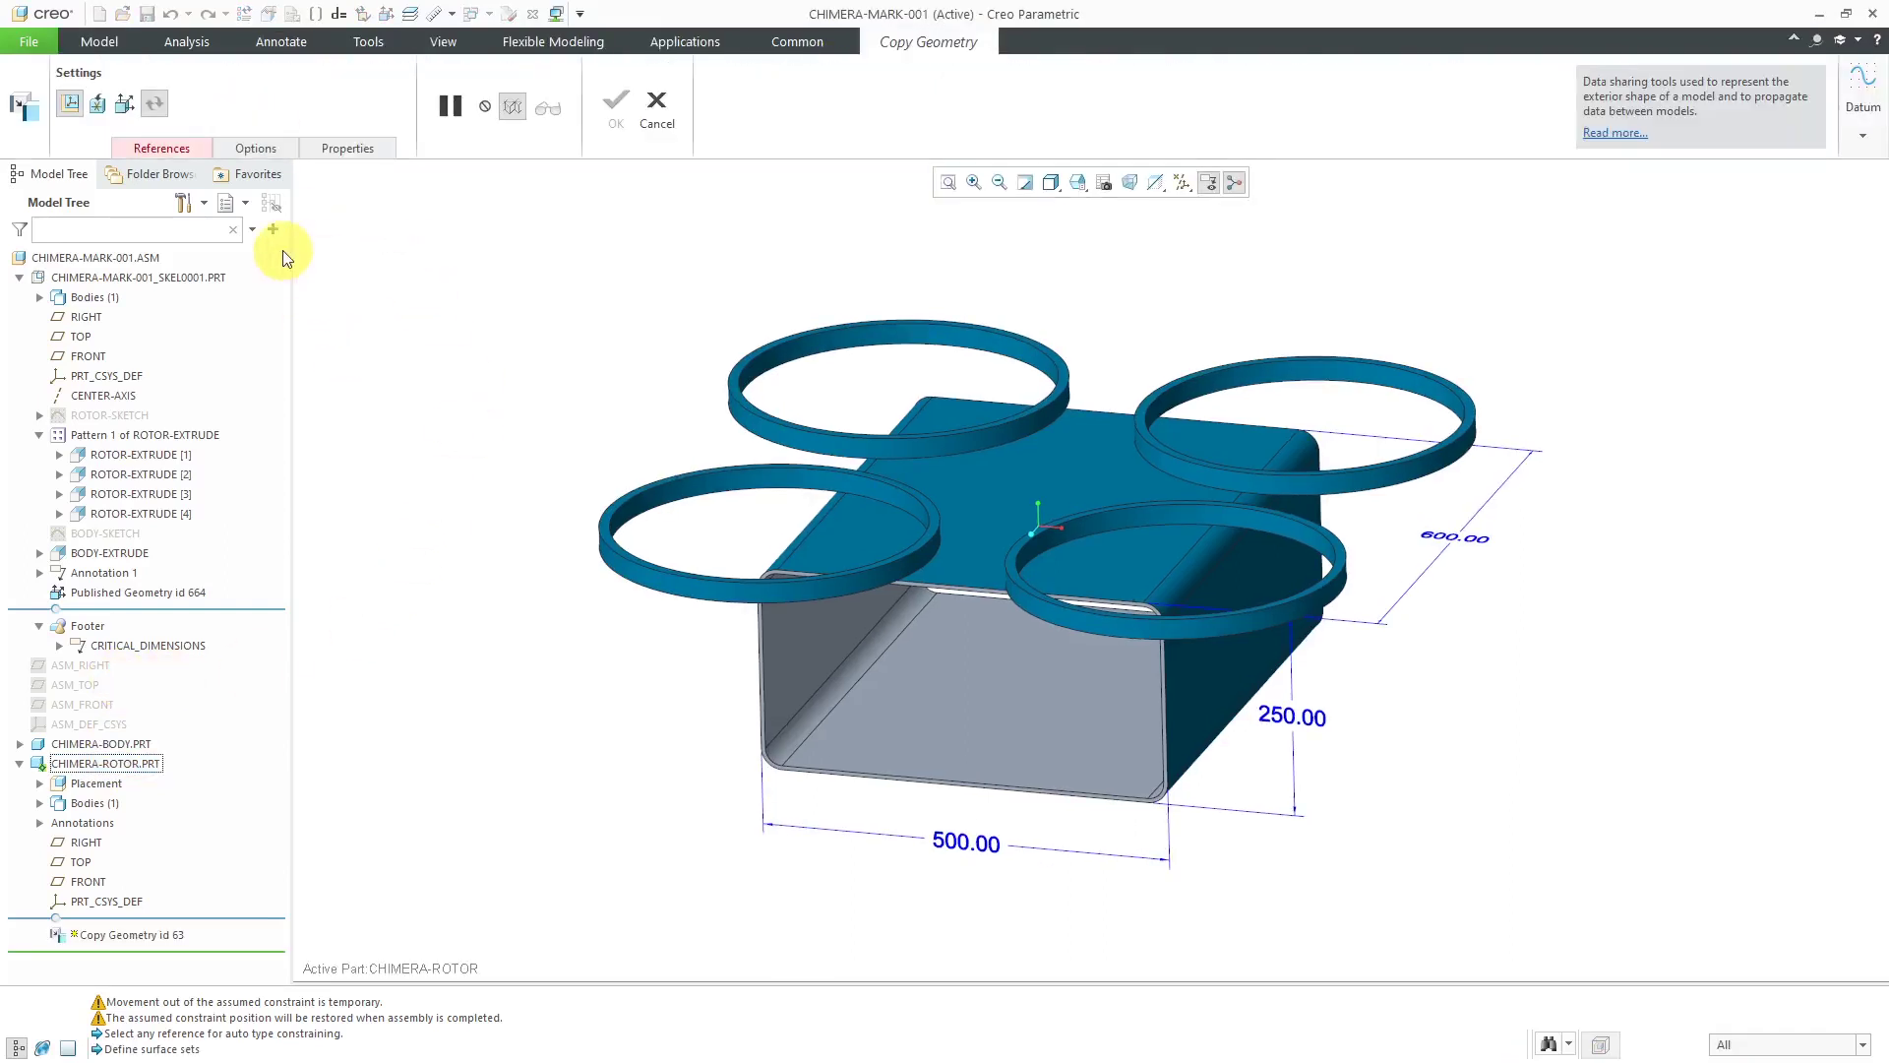
pyautogui.click(125, 108)
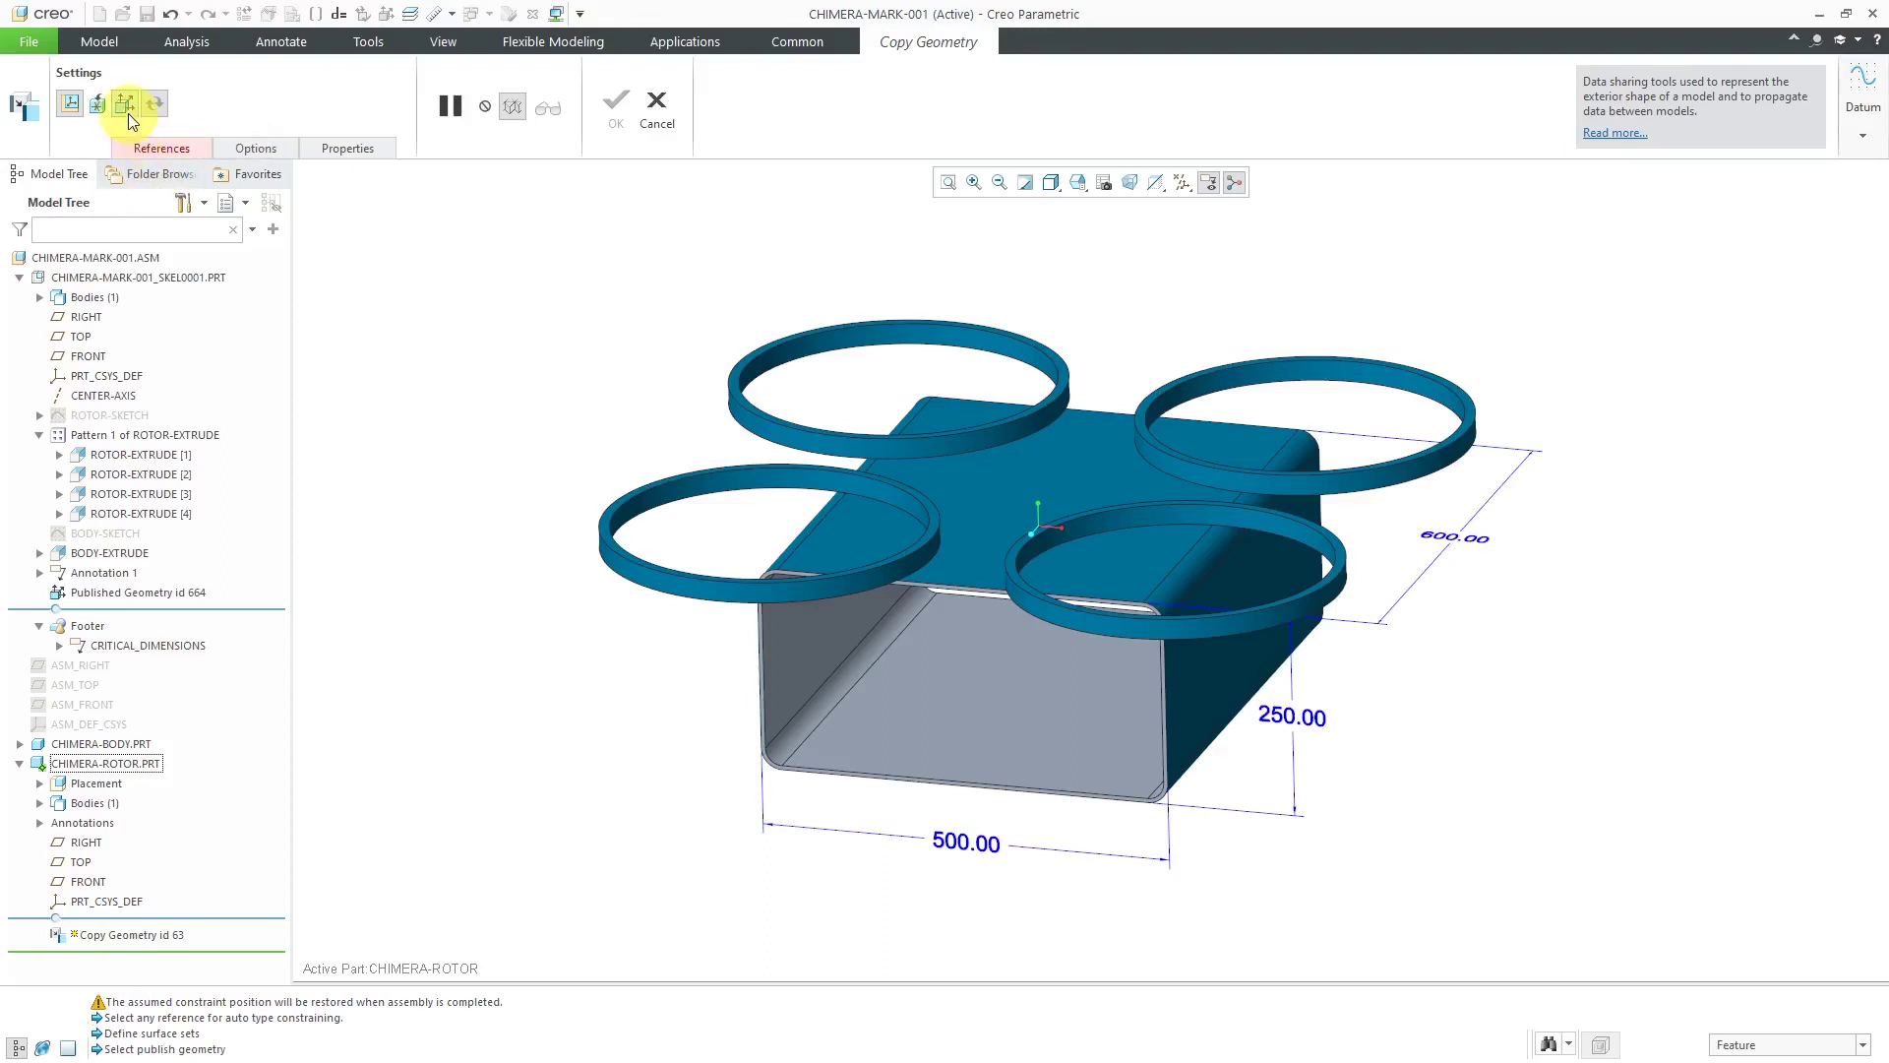
pyautogui.click(185, 593)
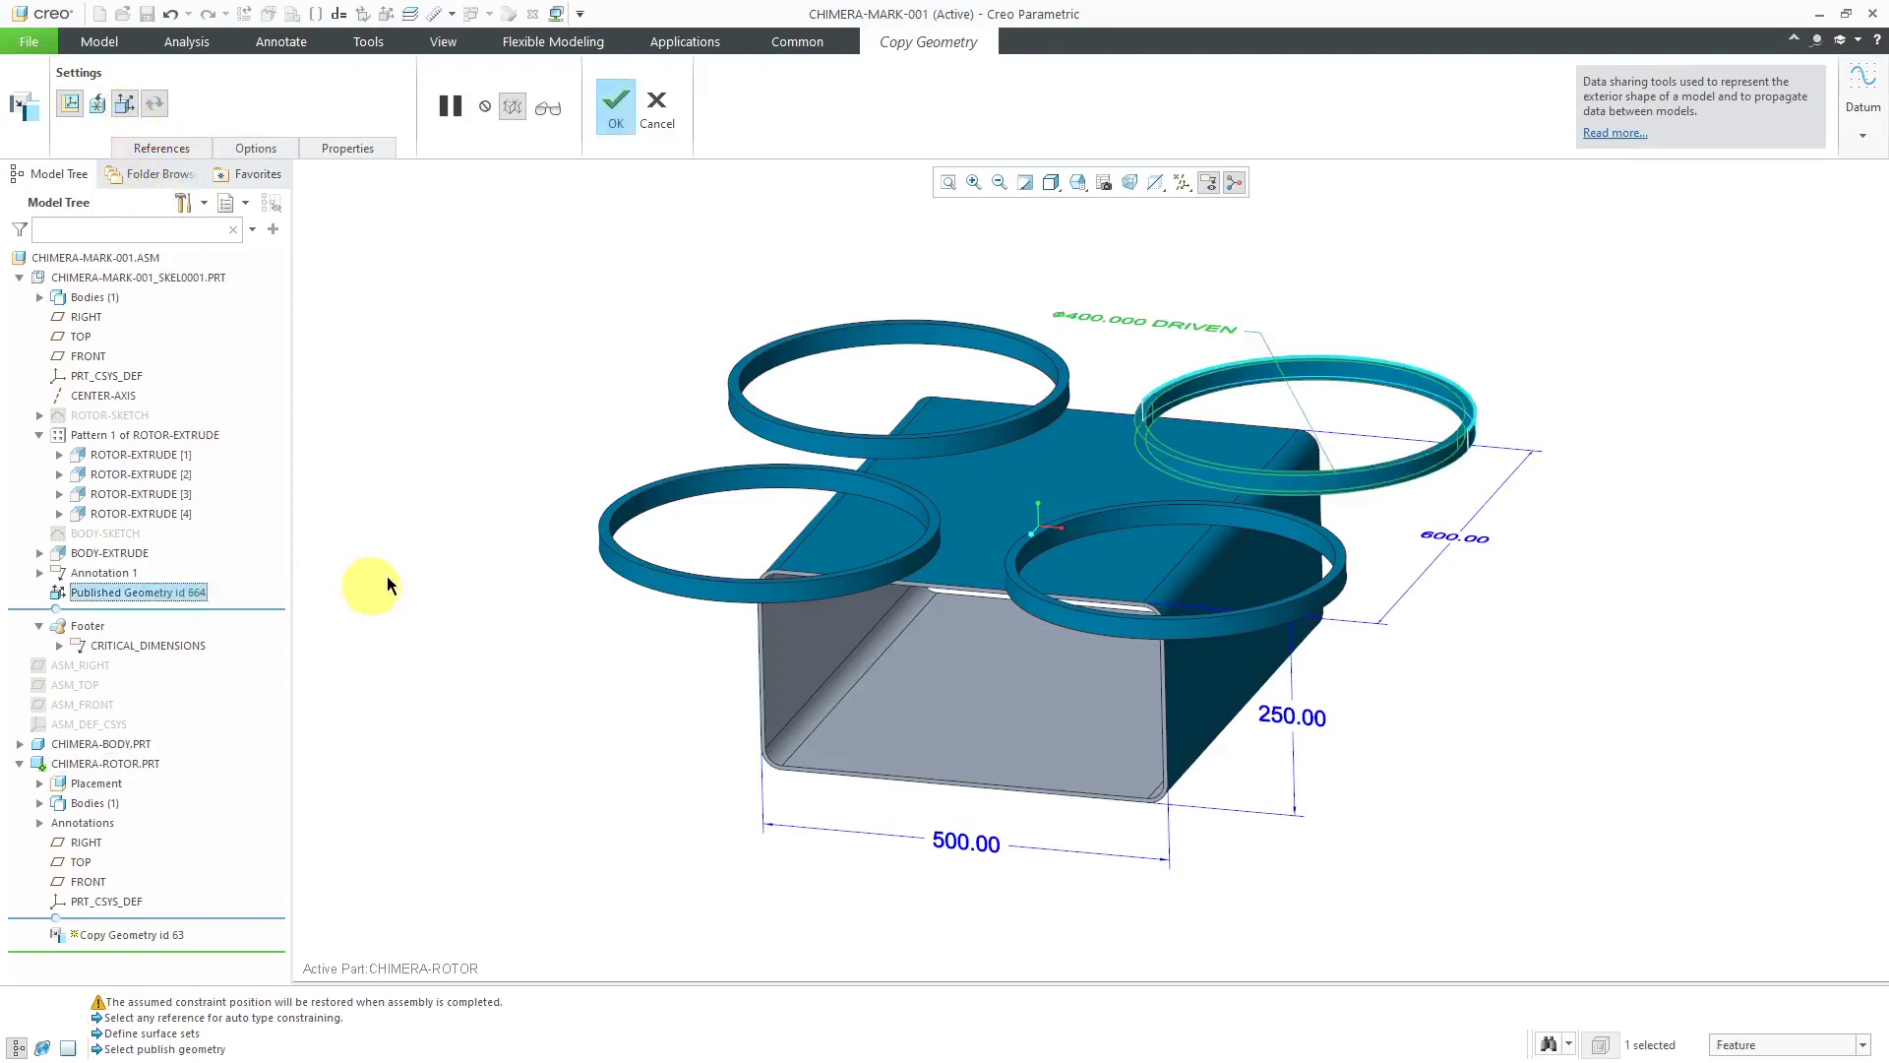
pyautogui.click(617, 113)
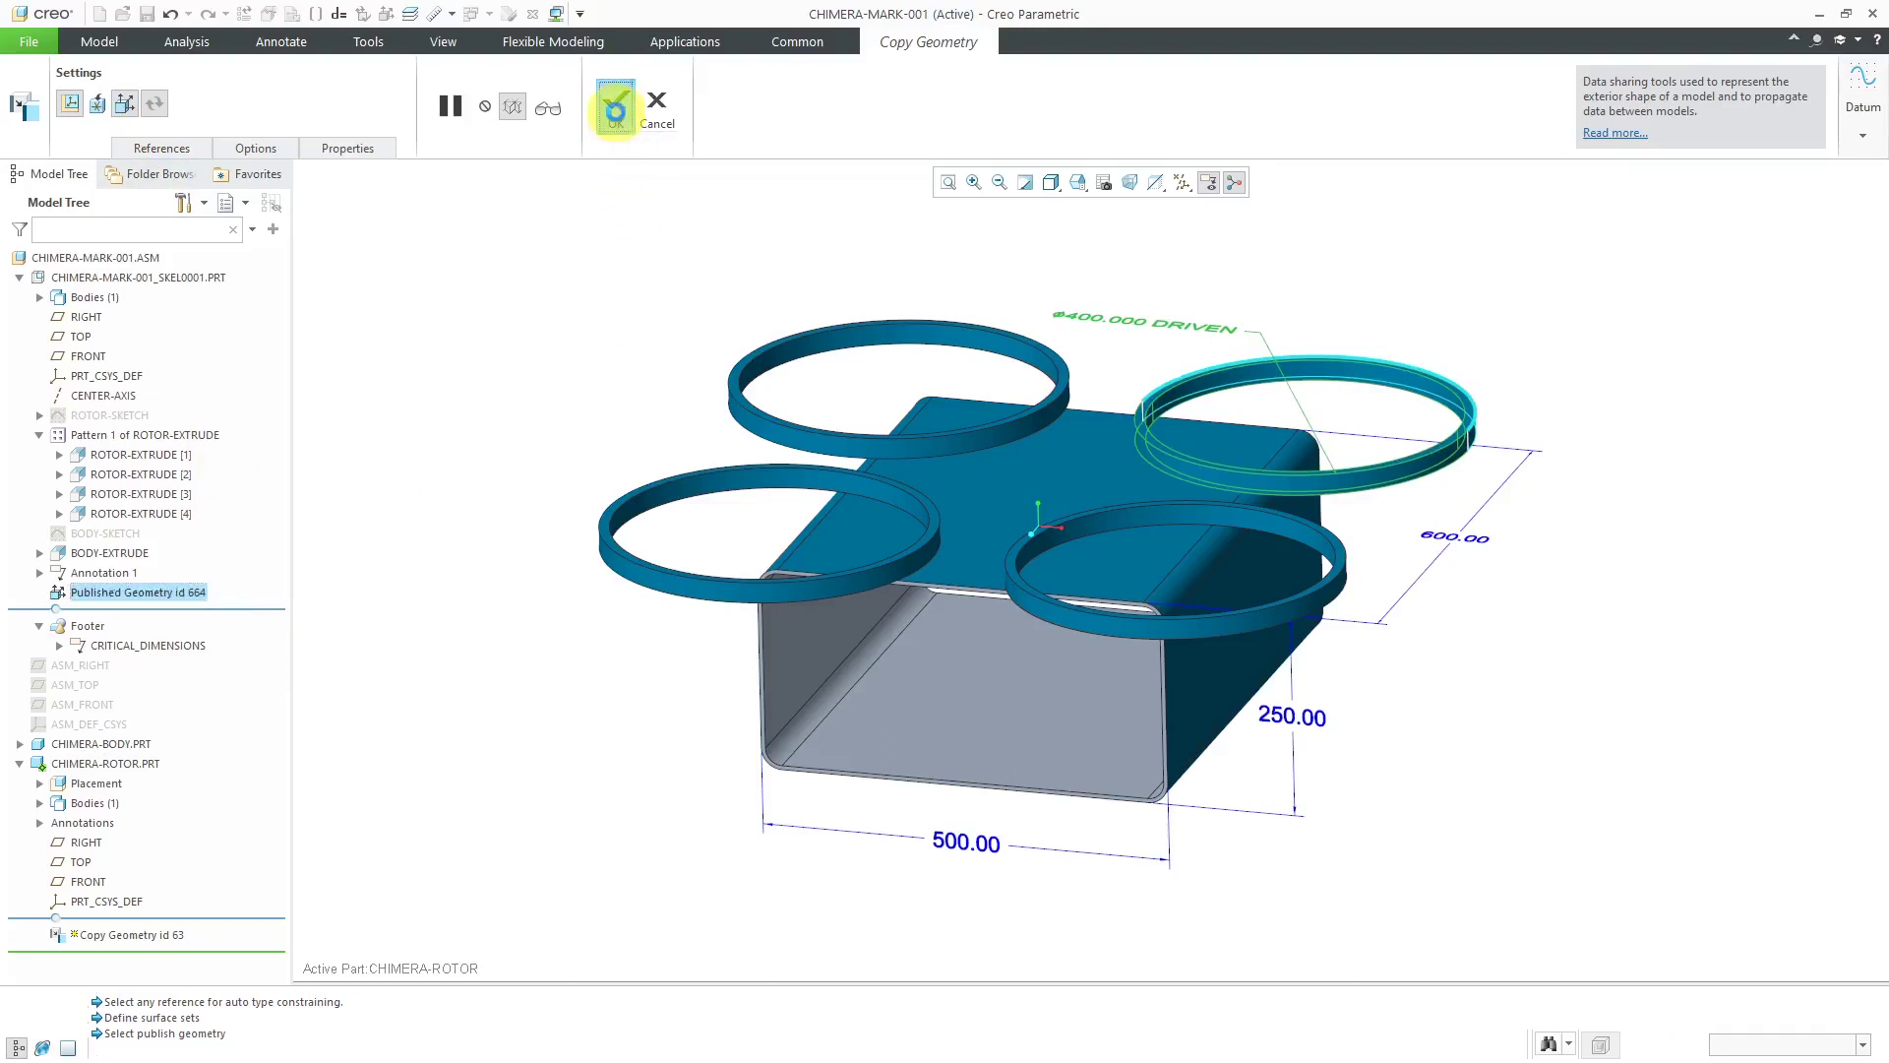
# Open CHIMERA-ROTOR.PRT in its own window and view the copied rotor ring with its driven diameter
pyautogui.click(140, 767)
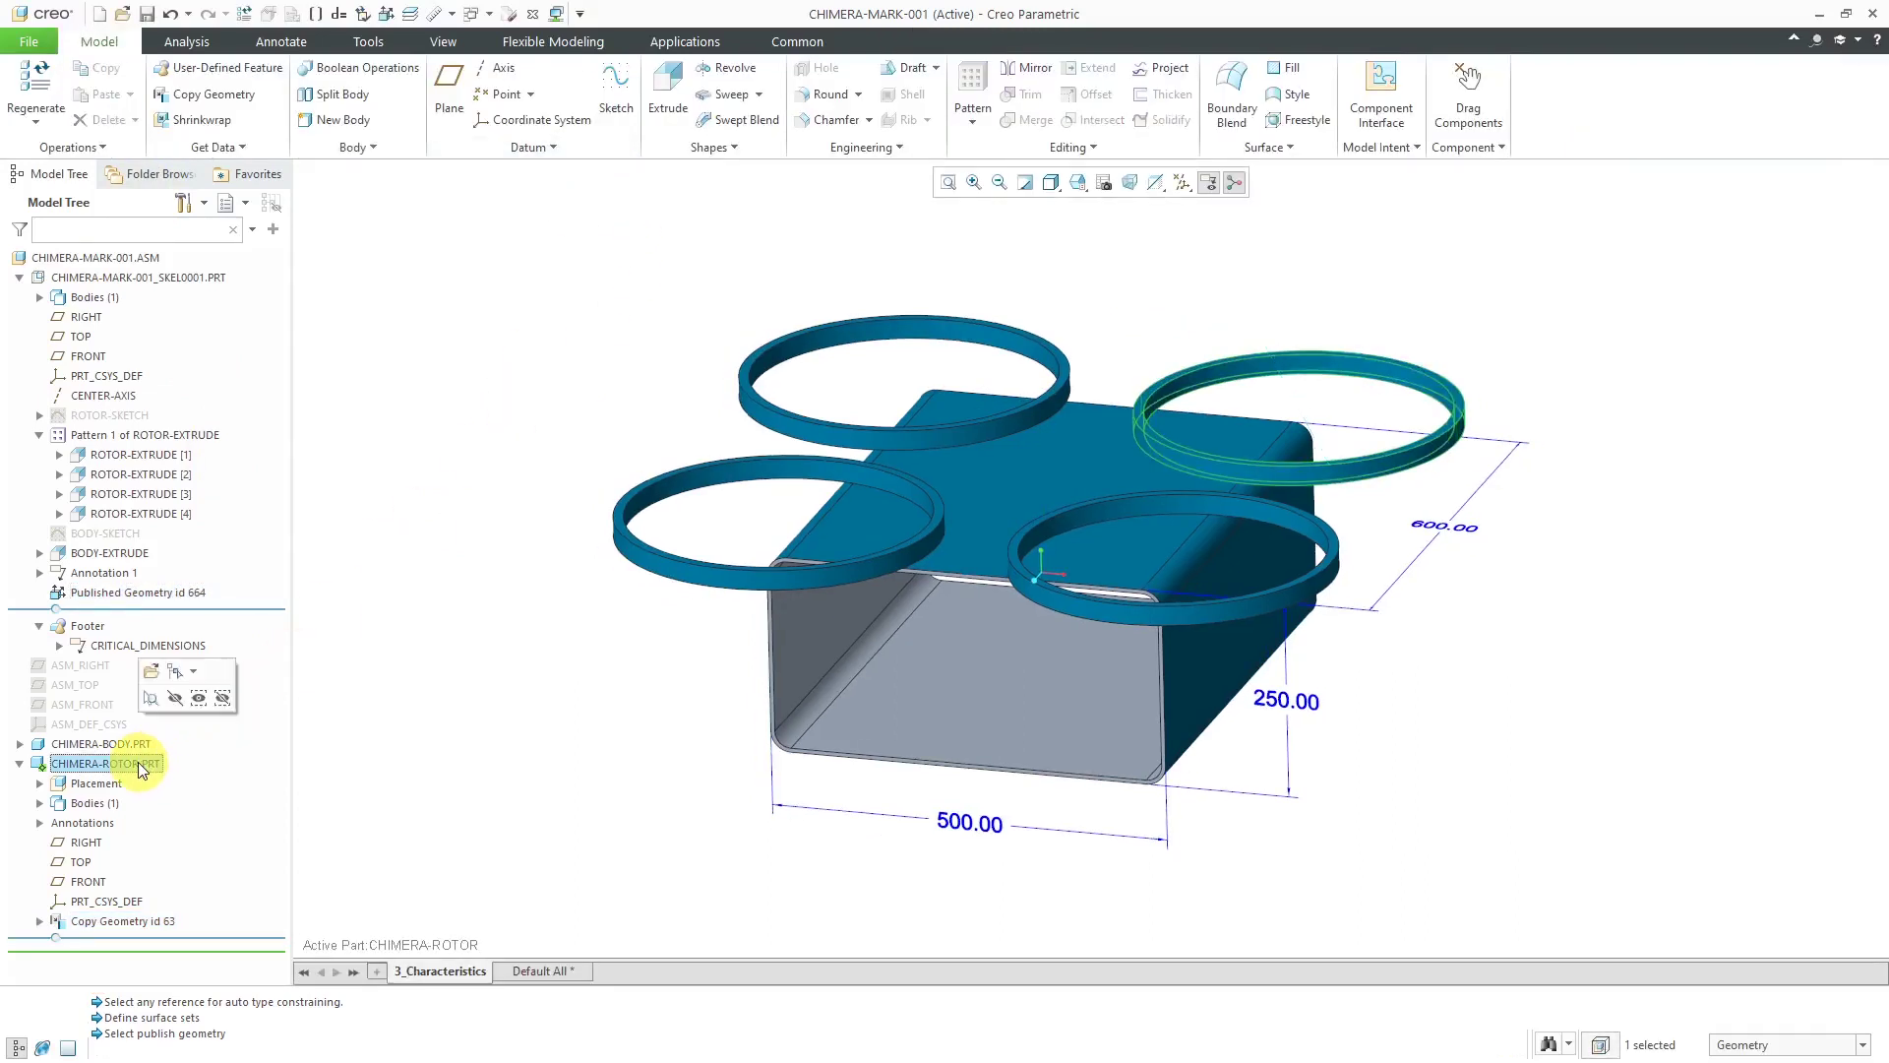
pyautogui.click(151, 673)
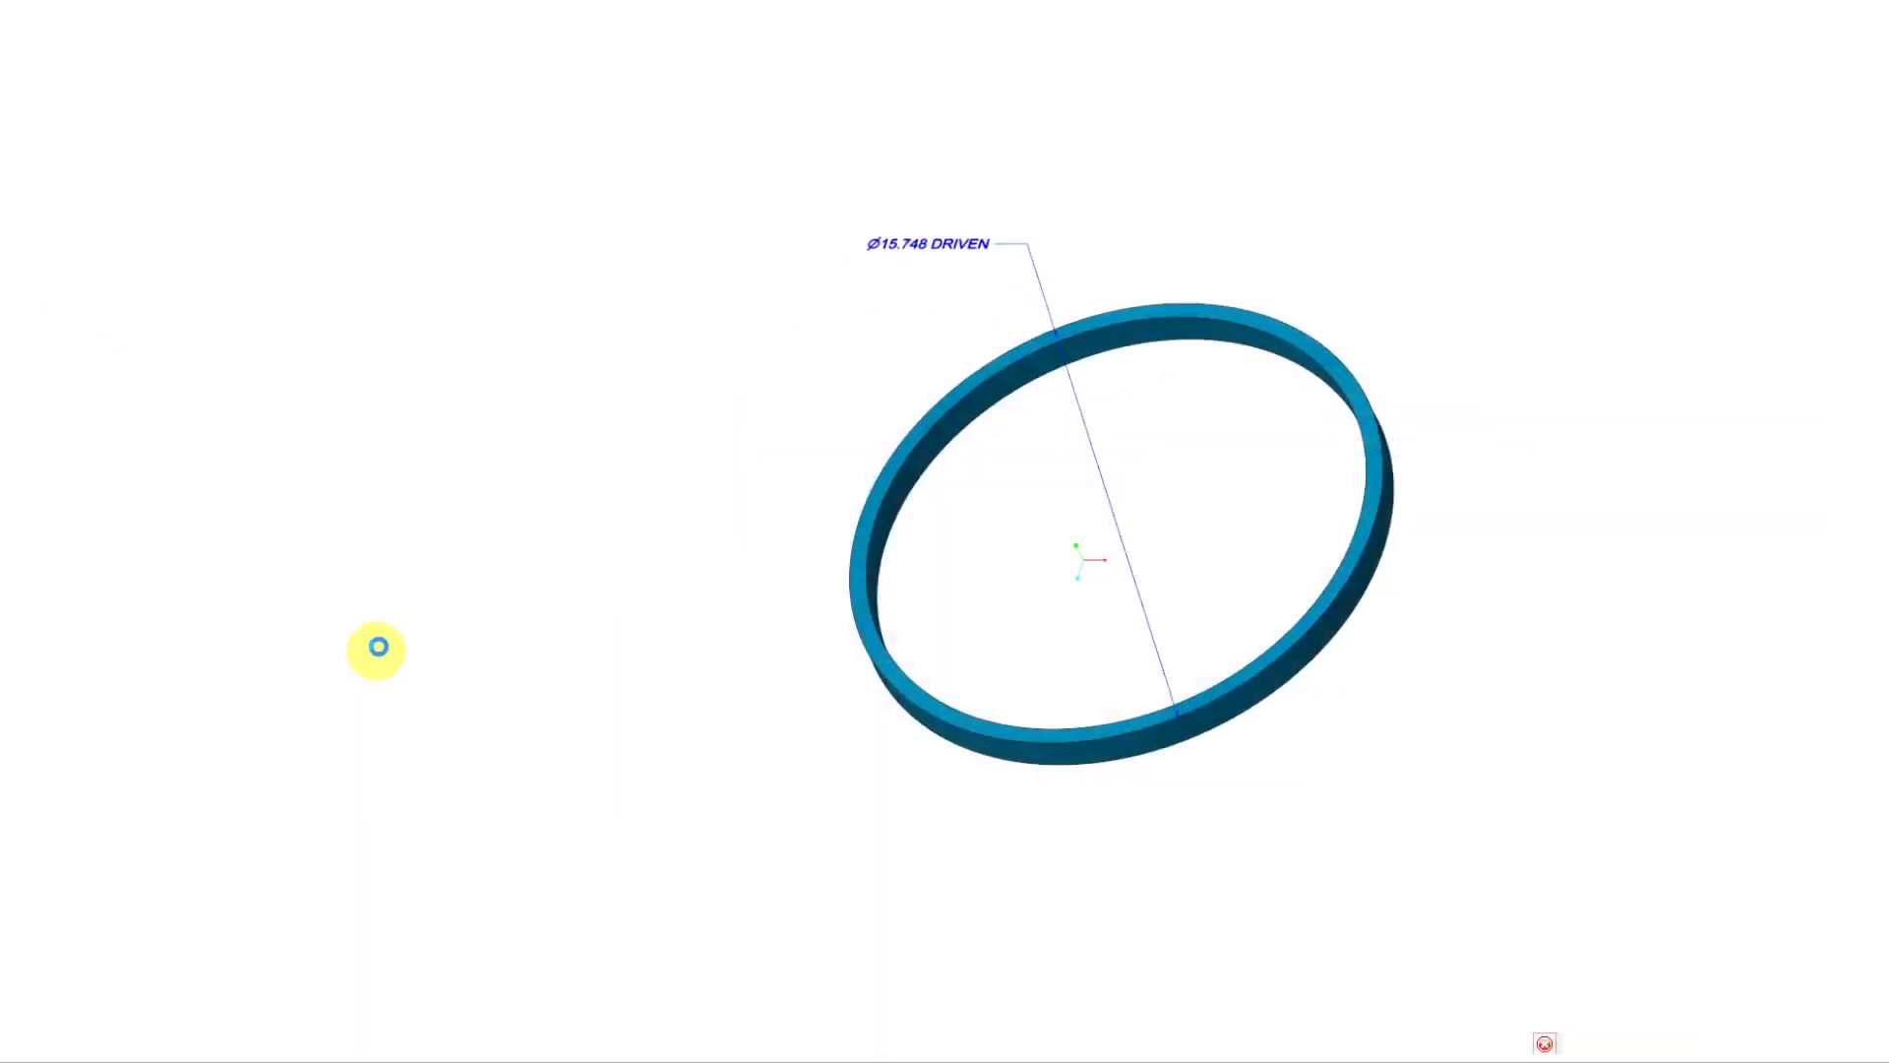
pyautogui.moveTo(1055, 321)
pyautogui.mouseDown(button='middle')
pyautogui.moveTo(1076, 333)
pyautogui.moveTo(1088, 312)
pyautogui.moveTo(1064, 286)
pyautogui.moveTo(895, 485)
pyautogui.moveTo(965, 350)
pyautogui.mouseUp(button='middle')
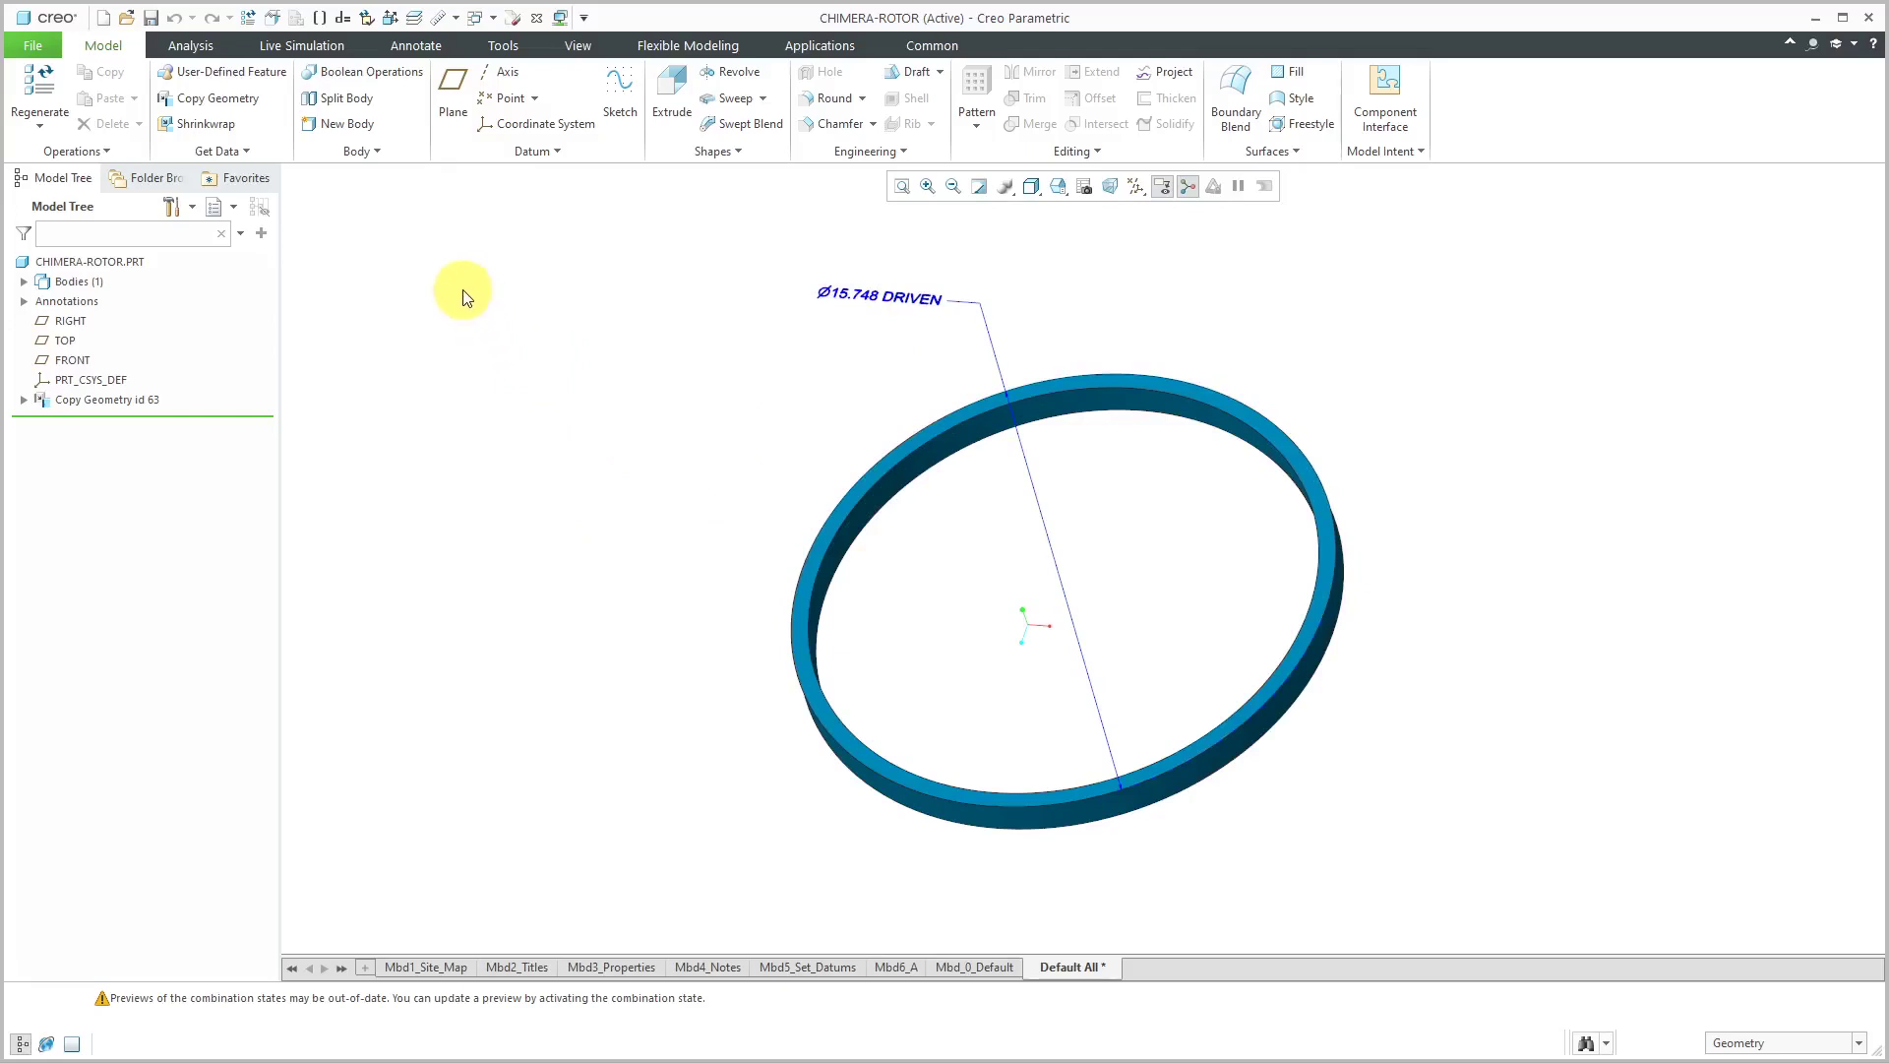
# Change the rotor part's units to millimeter Newton Second (mmNs), converting the dimensions, and restore the default orientation
pyautogui.click(273, 20)
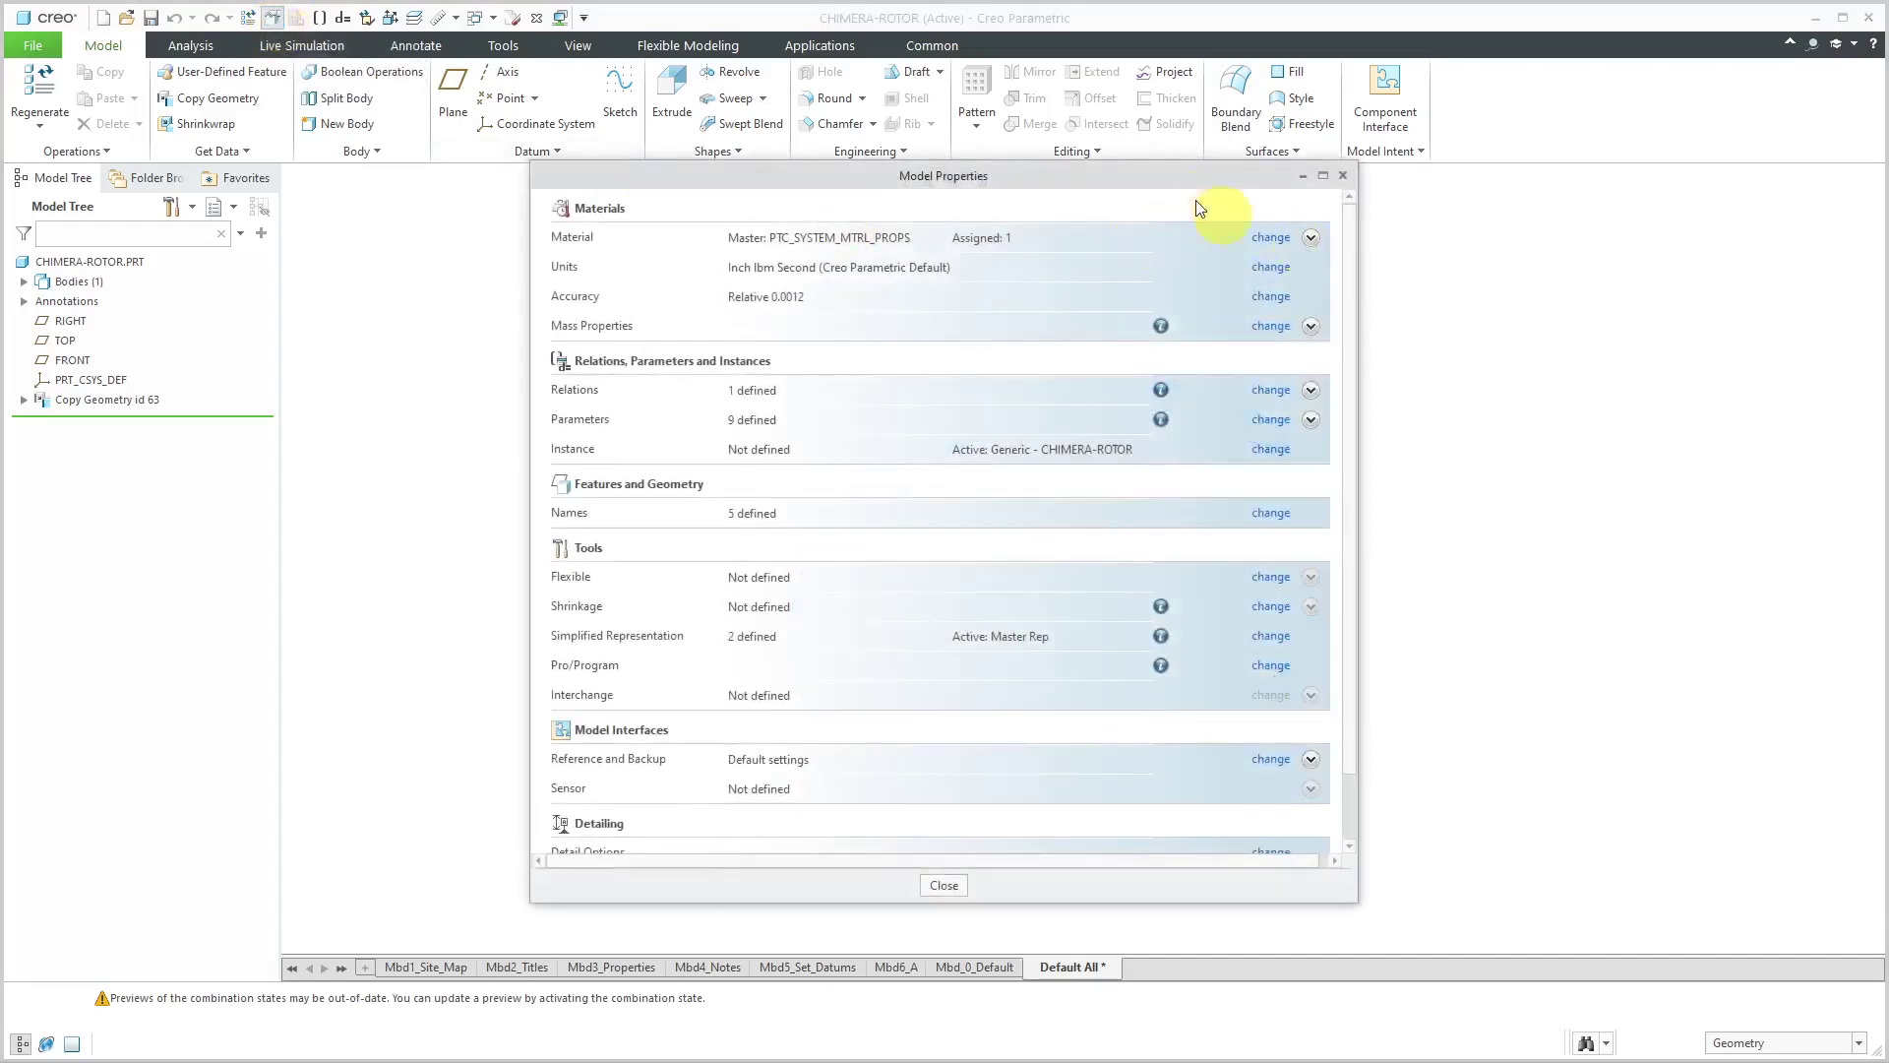
pyautogui.click(1272, 272)
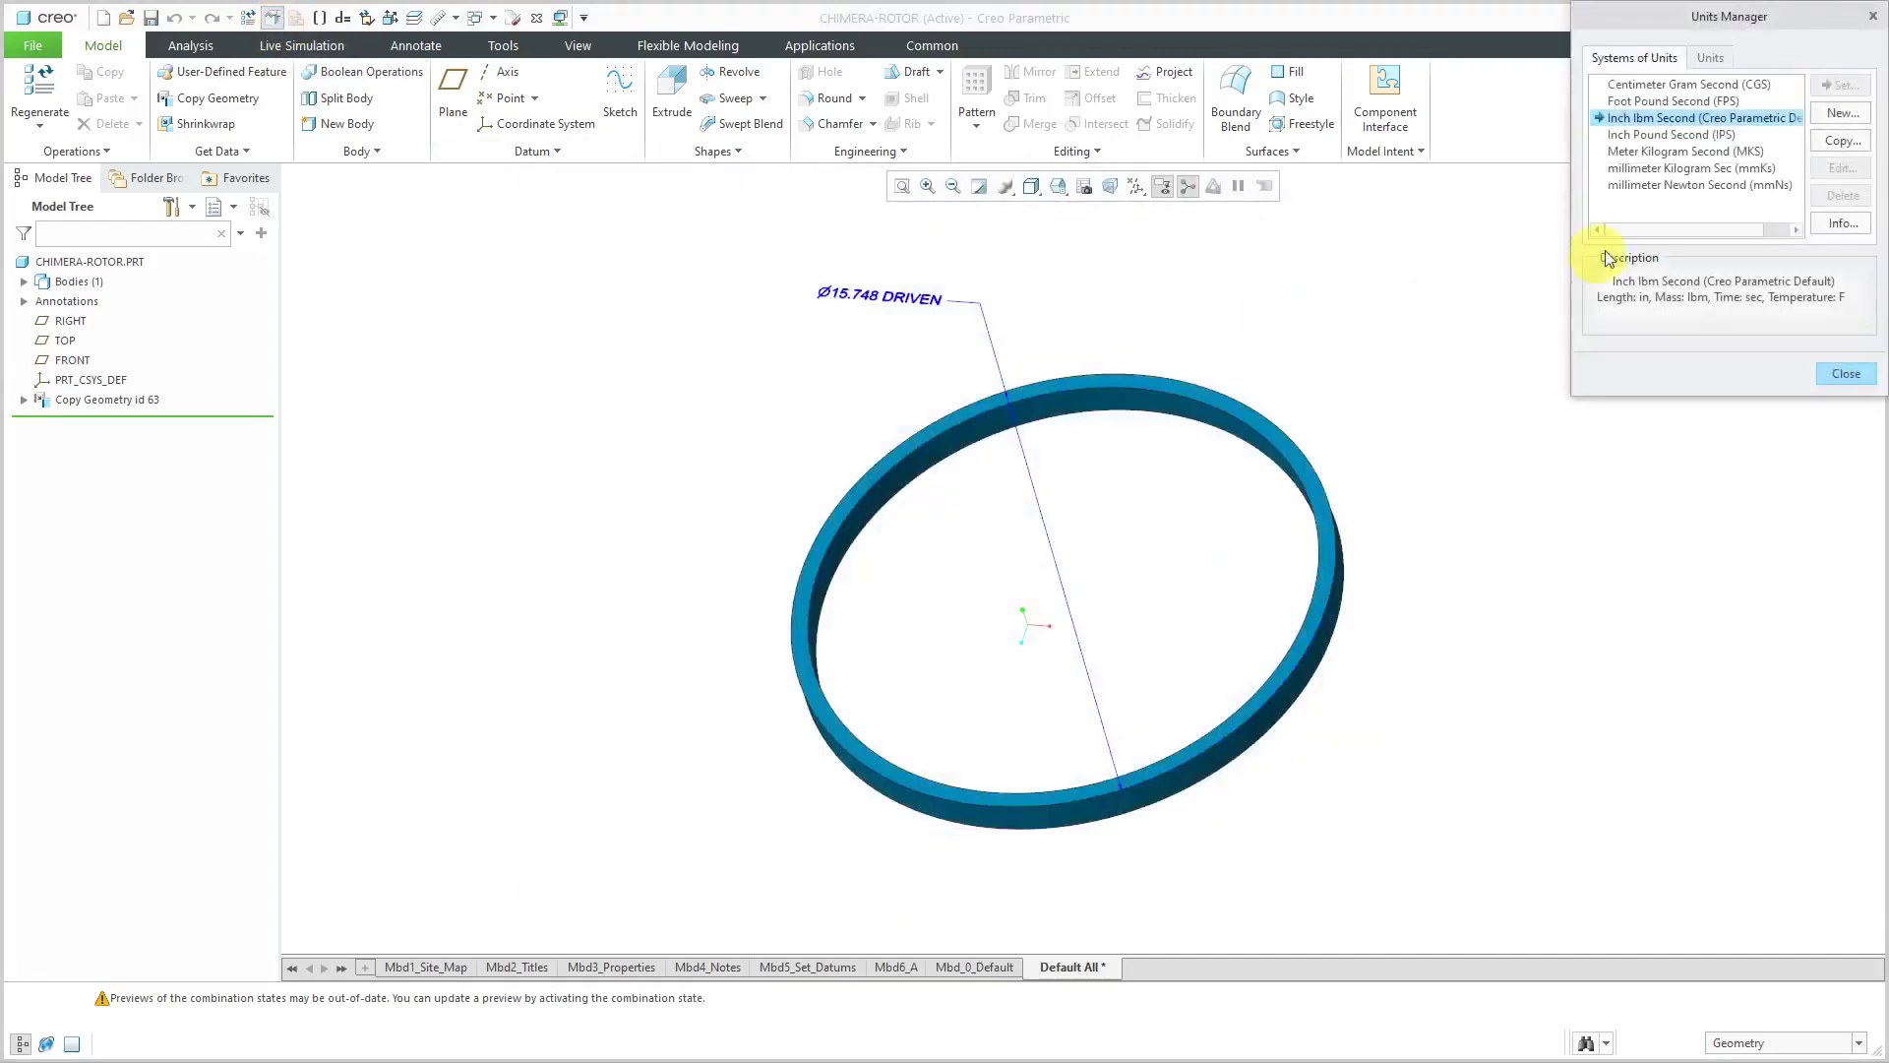
pyautogui.click(1682, 186)
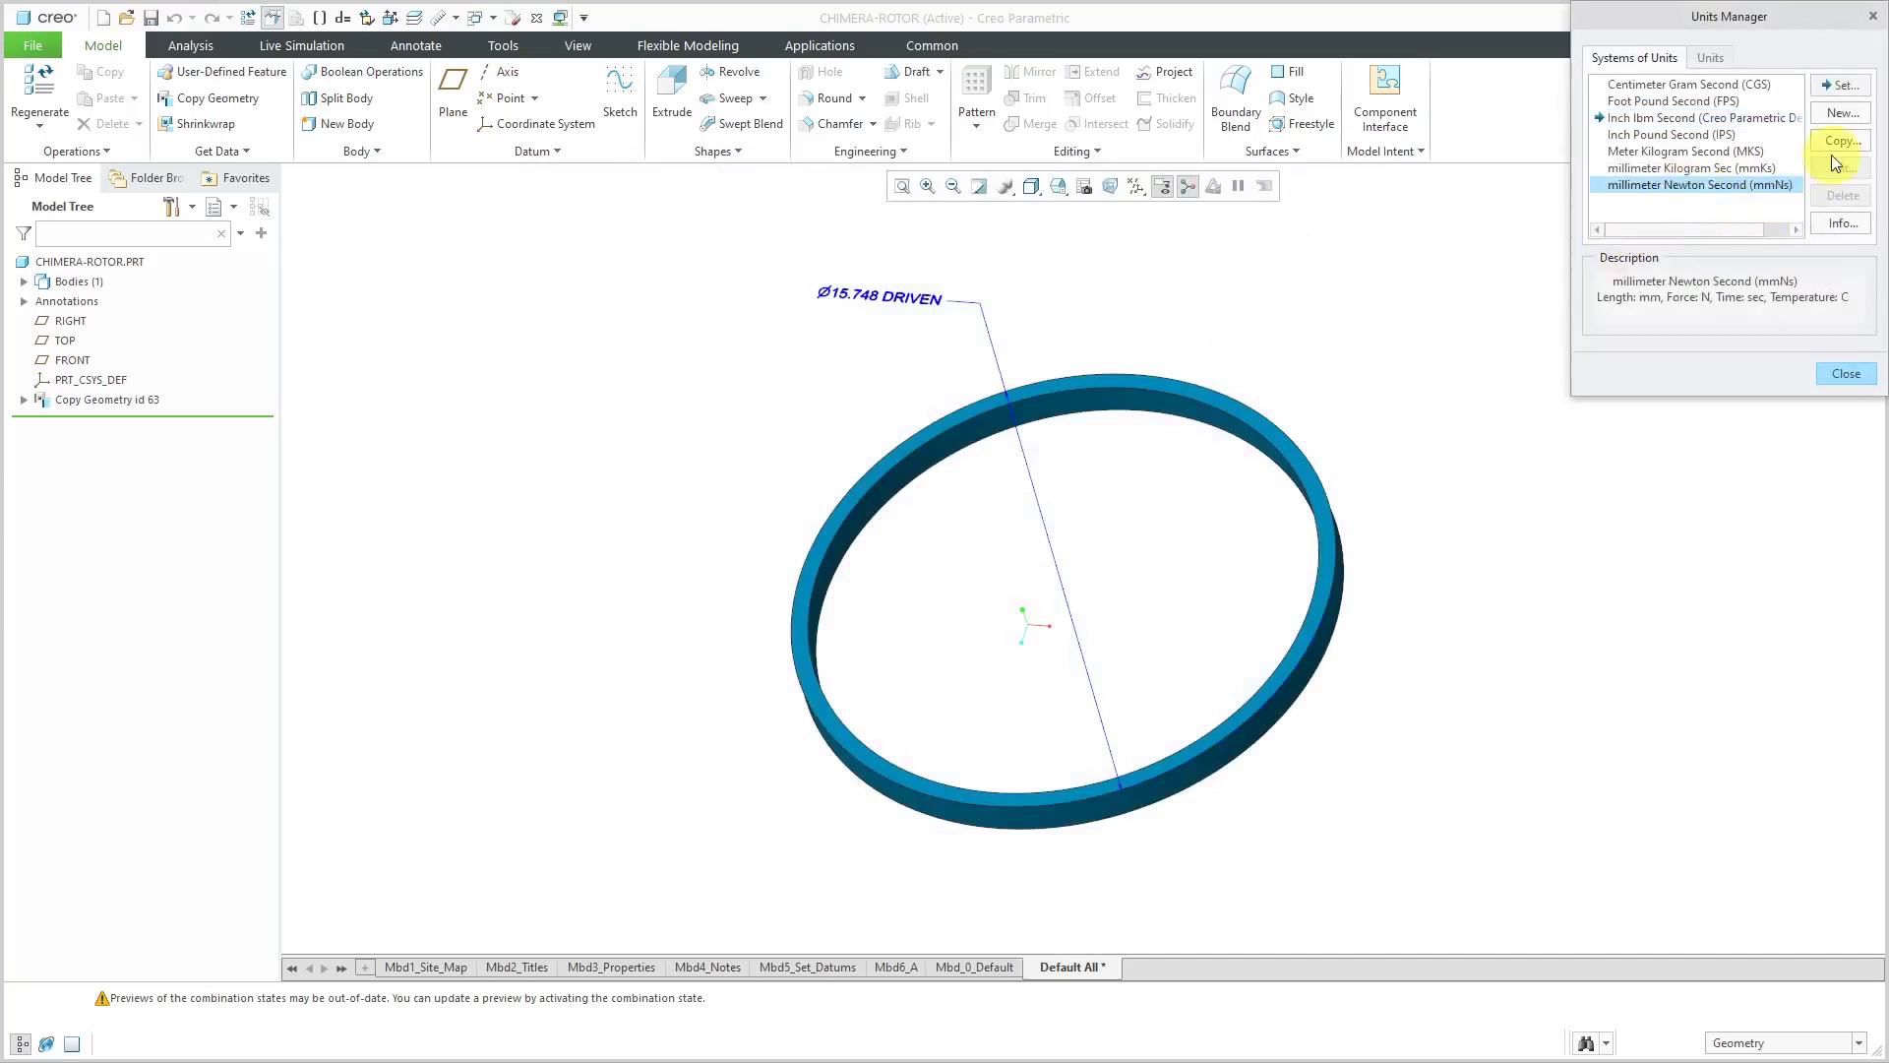
pyautogui.click(1842, 86)
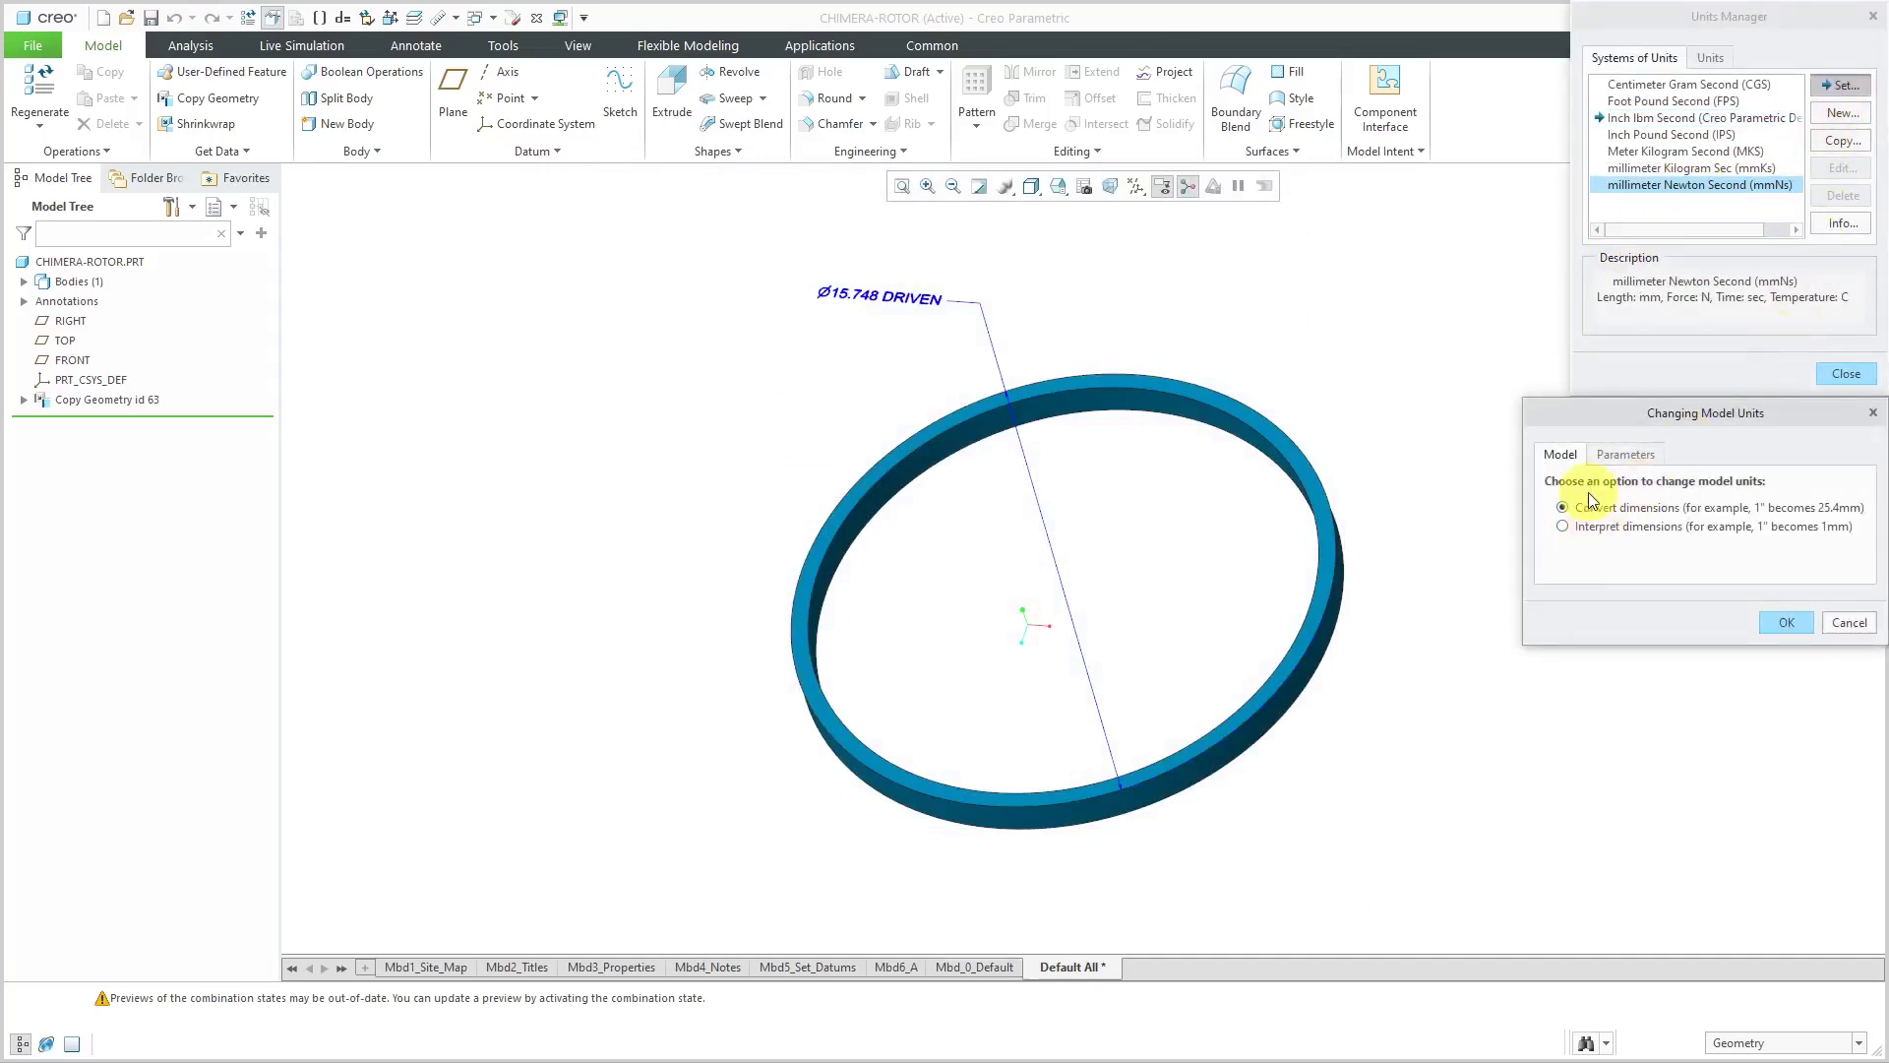
pyautogui.click(1799, 624)
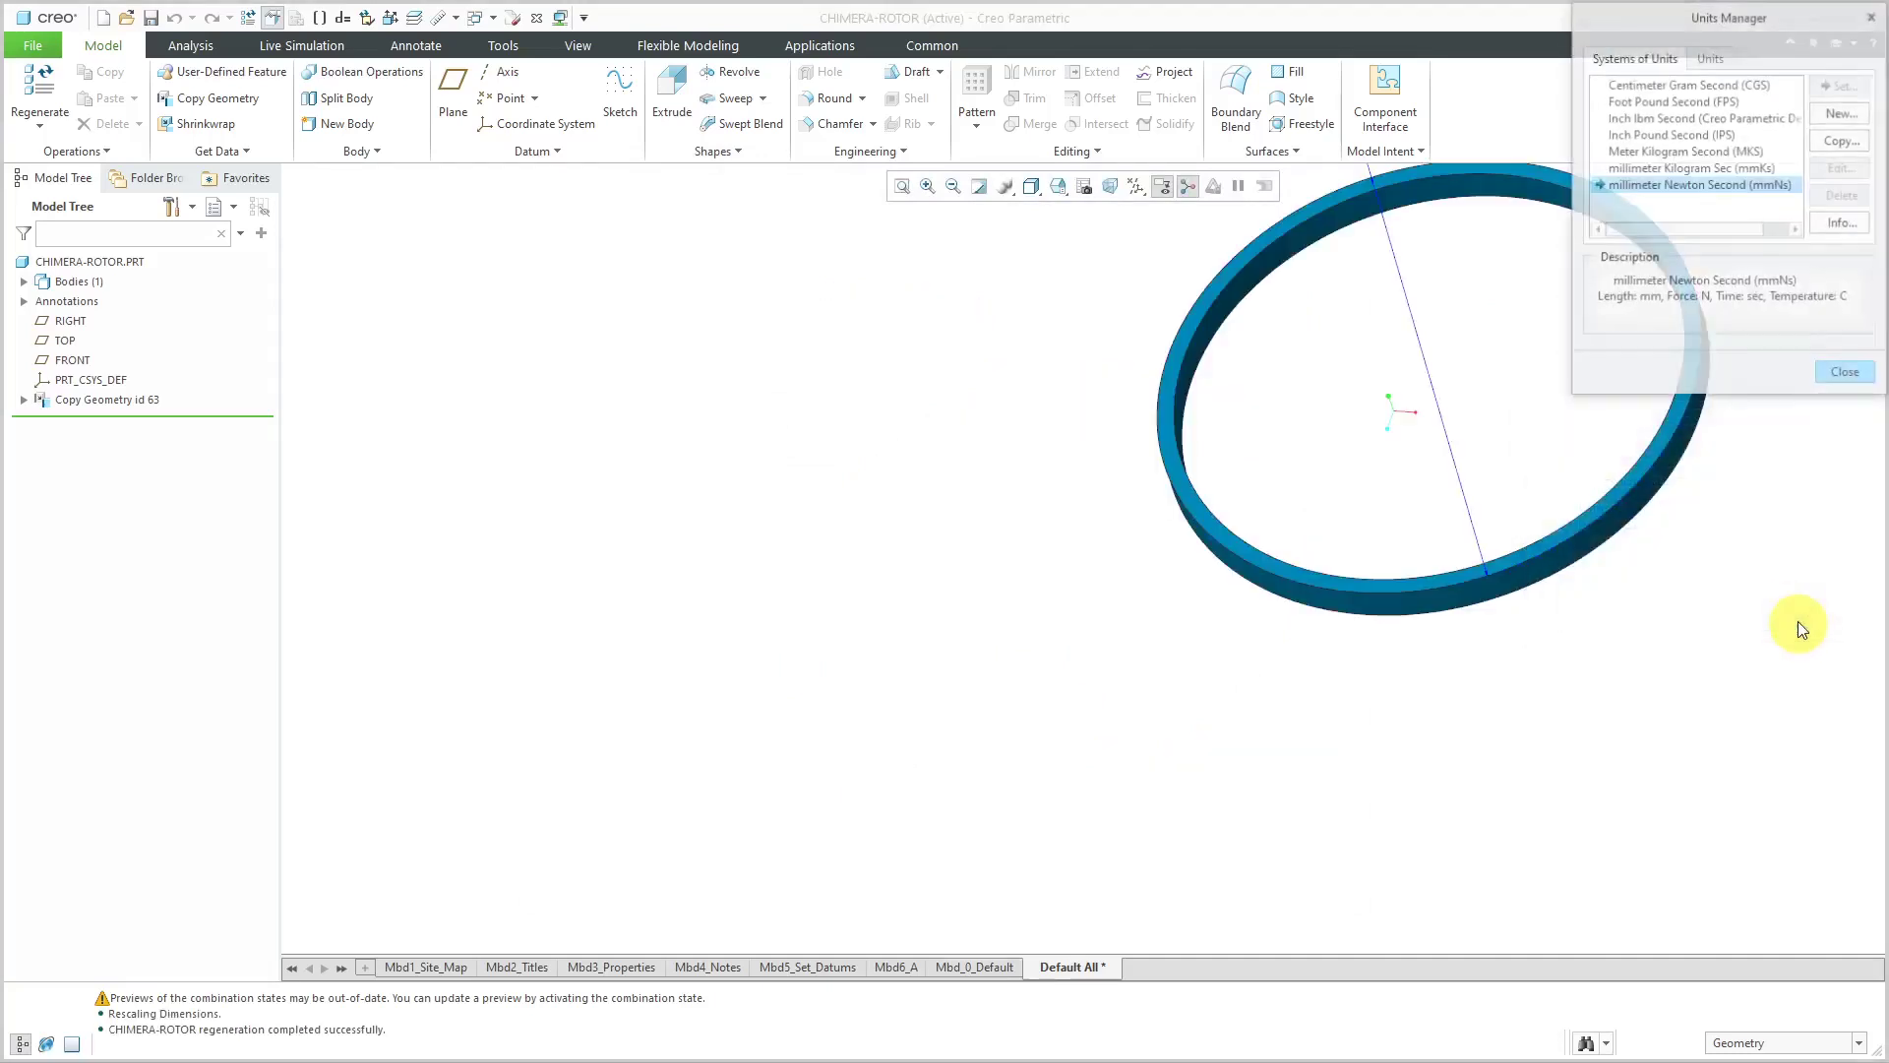
pyautogui.click(1860, 379)
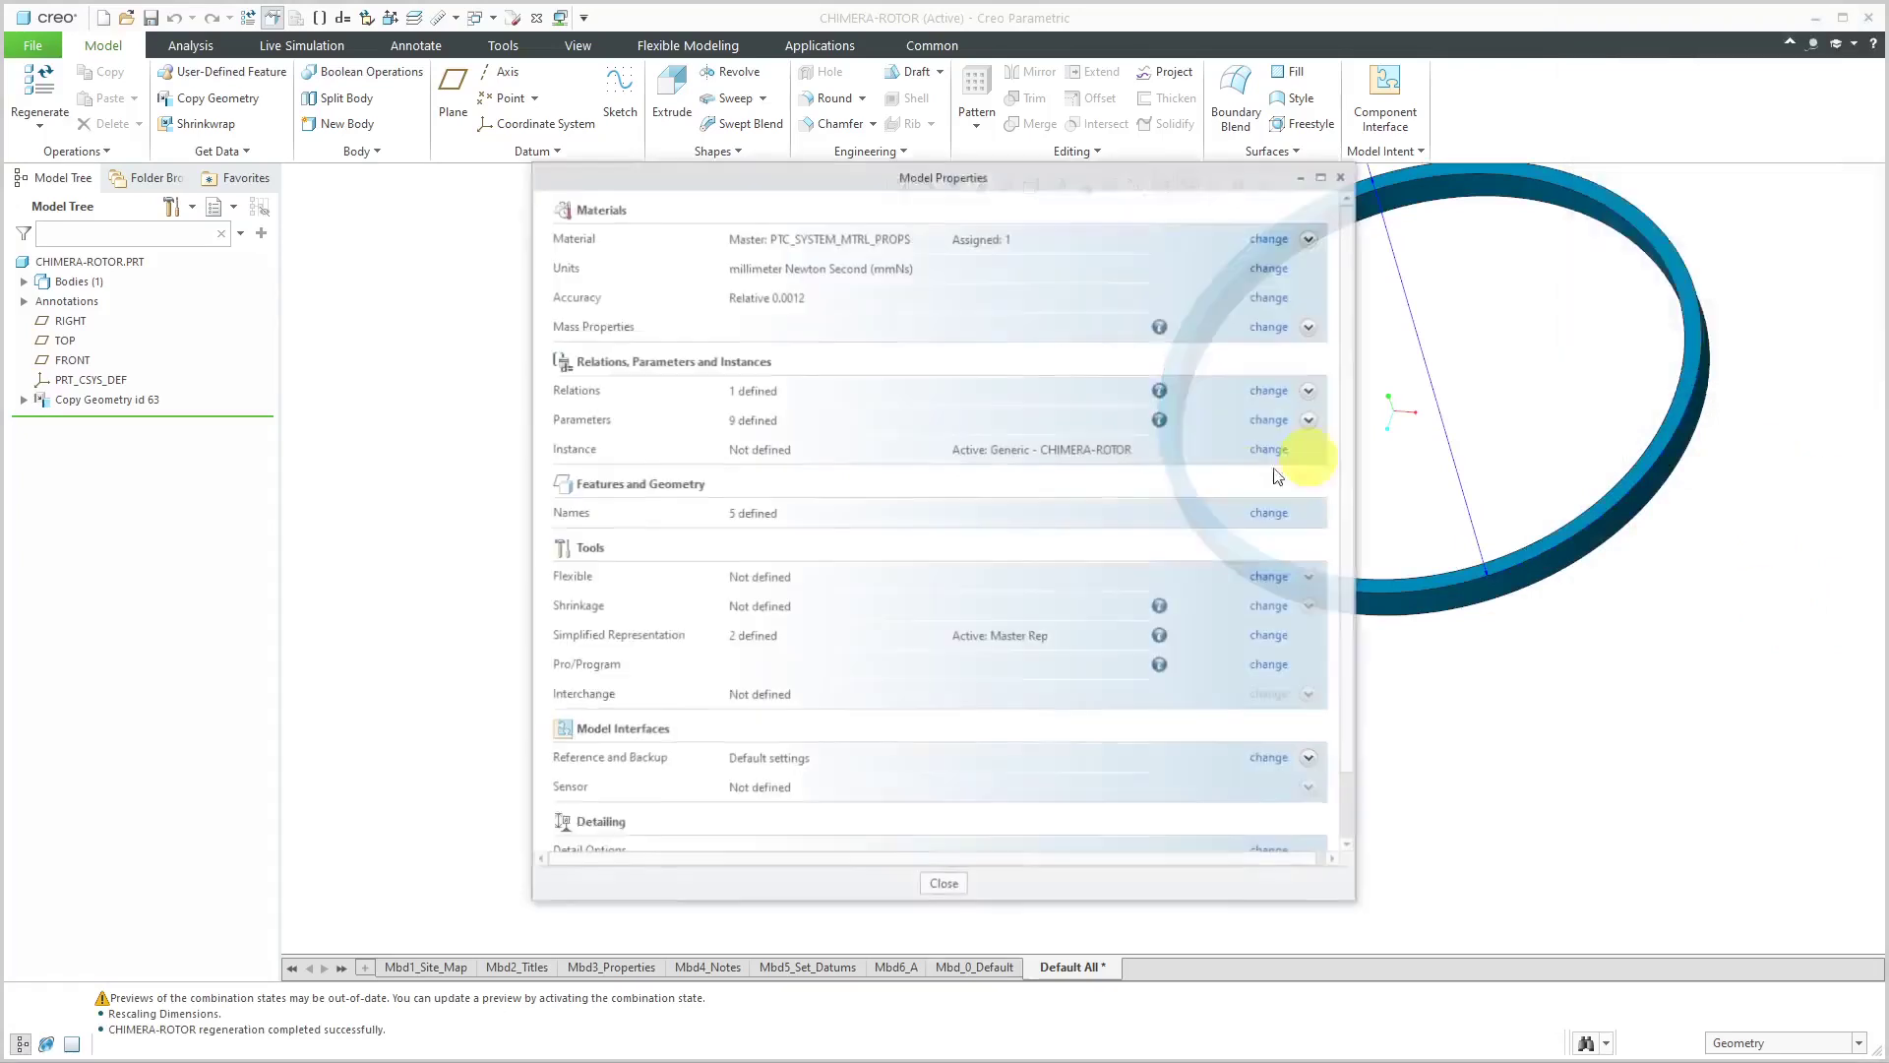
pyautogui.click(940, 885)
pyautogui.hotkey('ctrl', 'd')
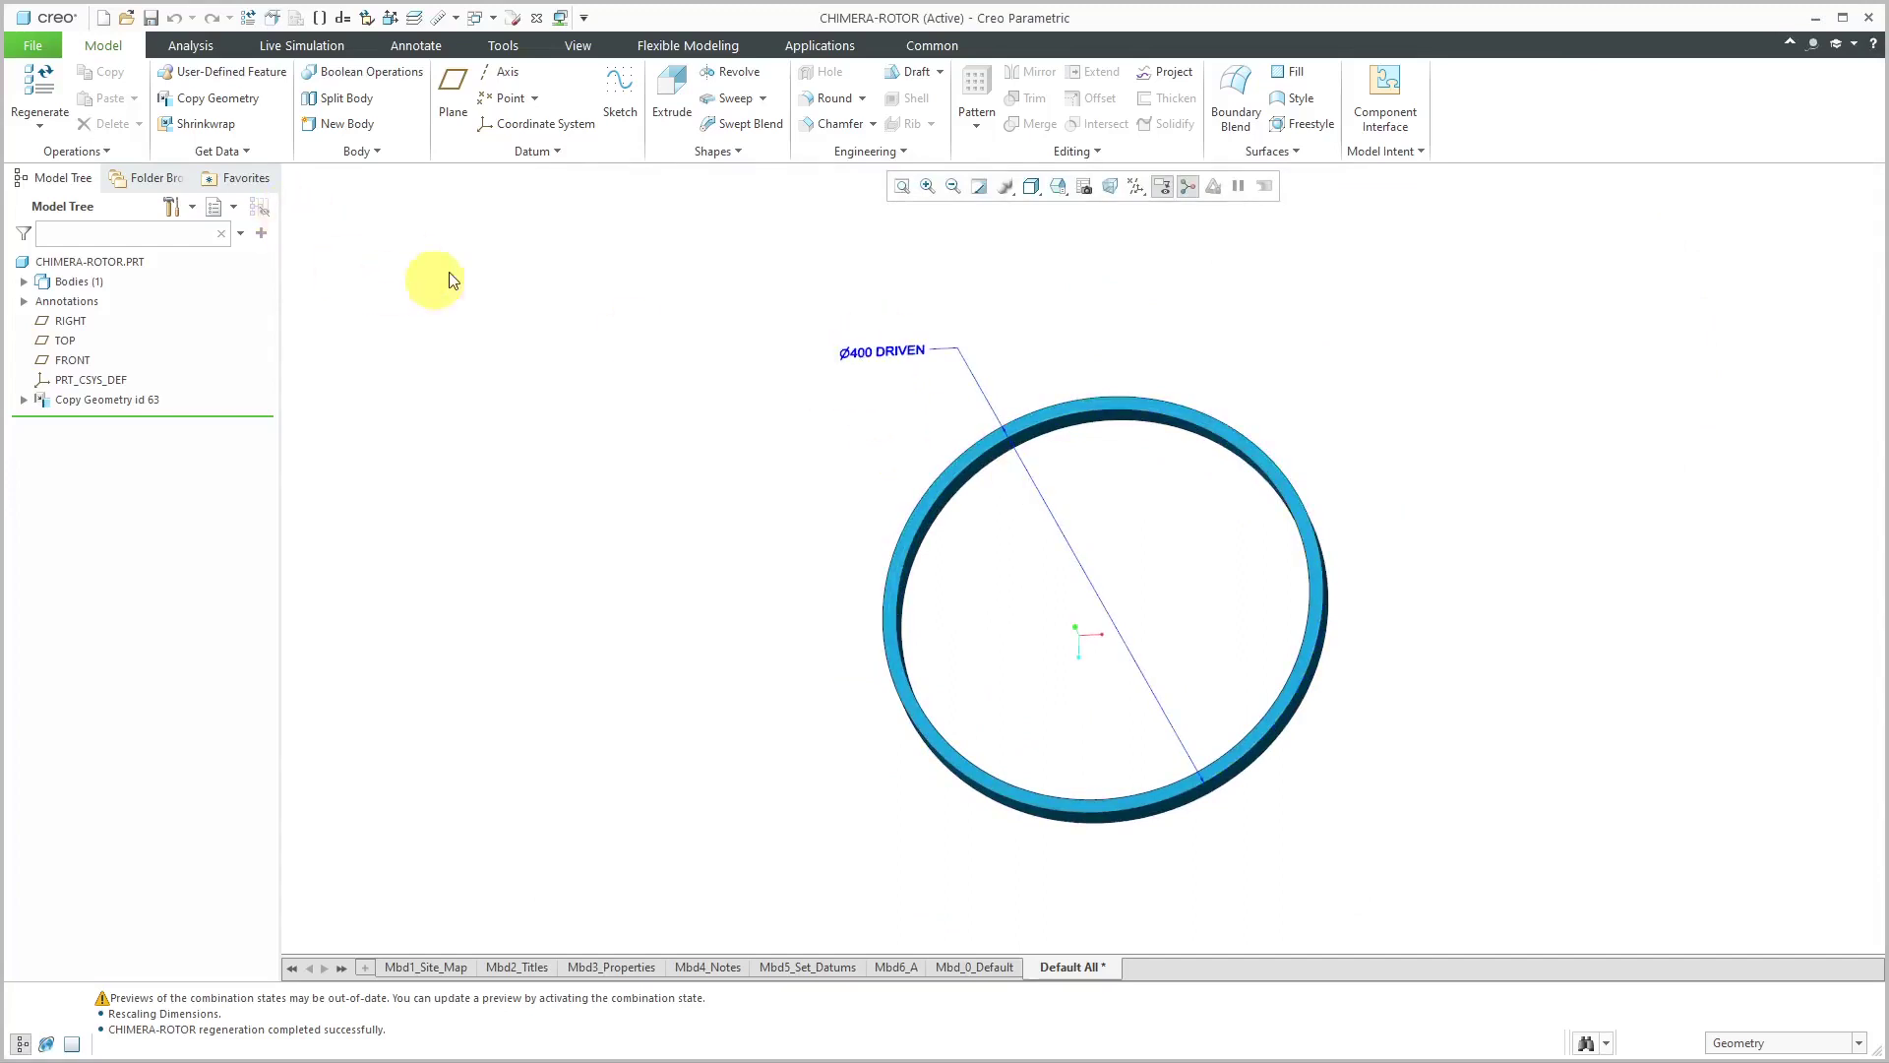
# Set the lead_trail_zeros detail option to std_english in the rotor part's model properties
pyautogui.click(272, 22)
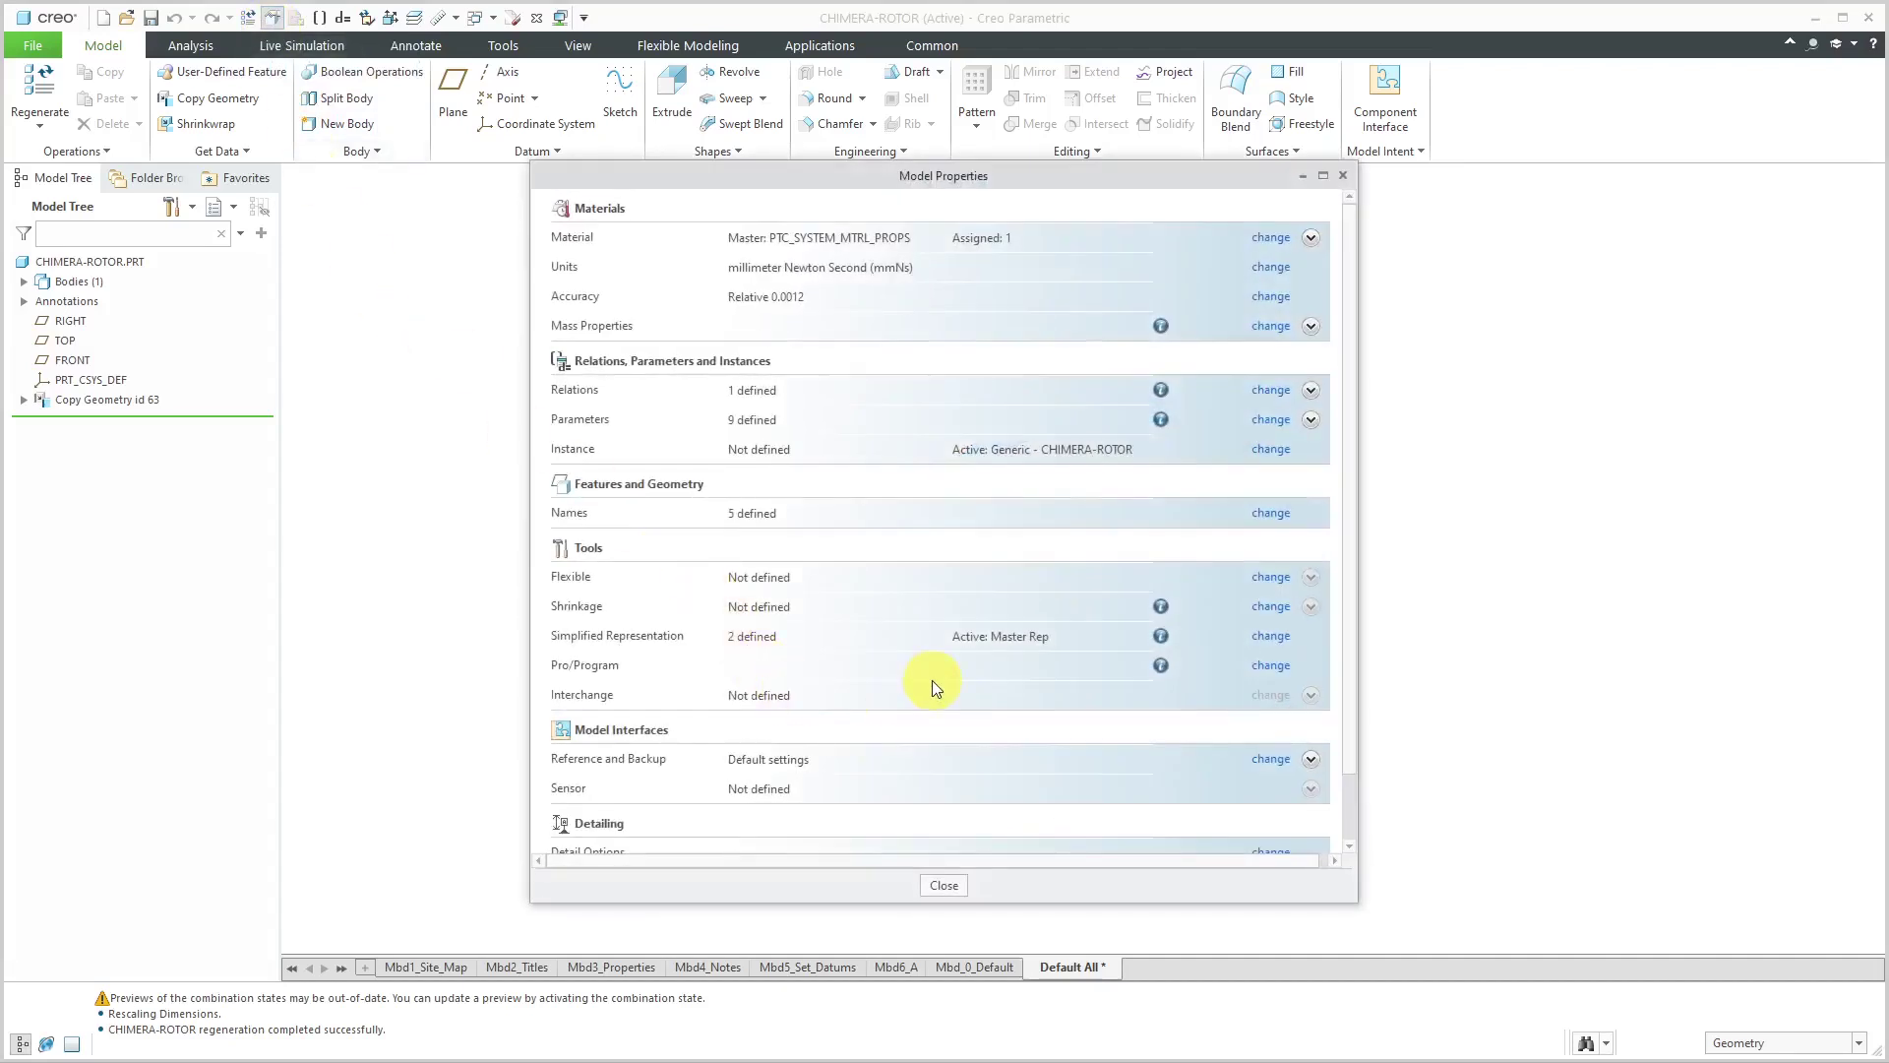
pyautogui.scroll(-1, 931, 683)
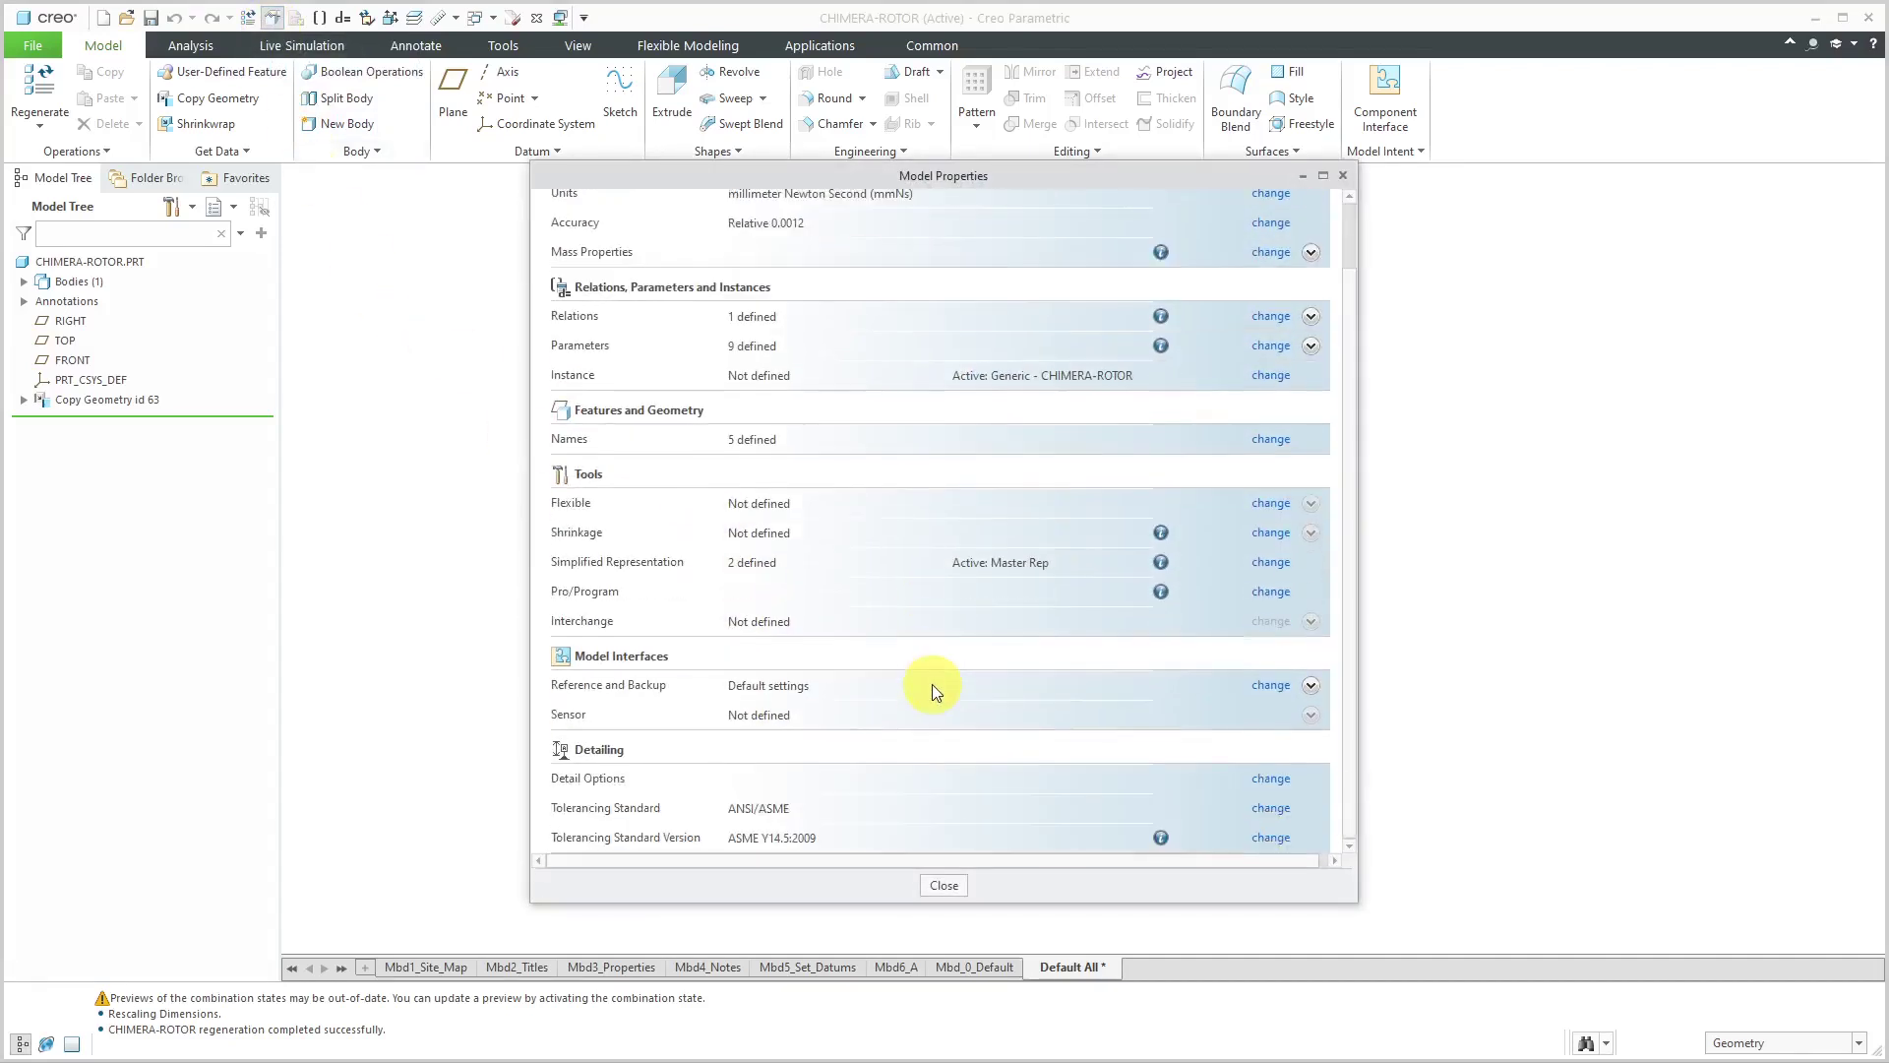
pyautogui.click(1270, 779)
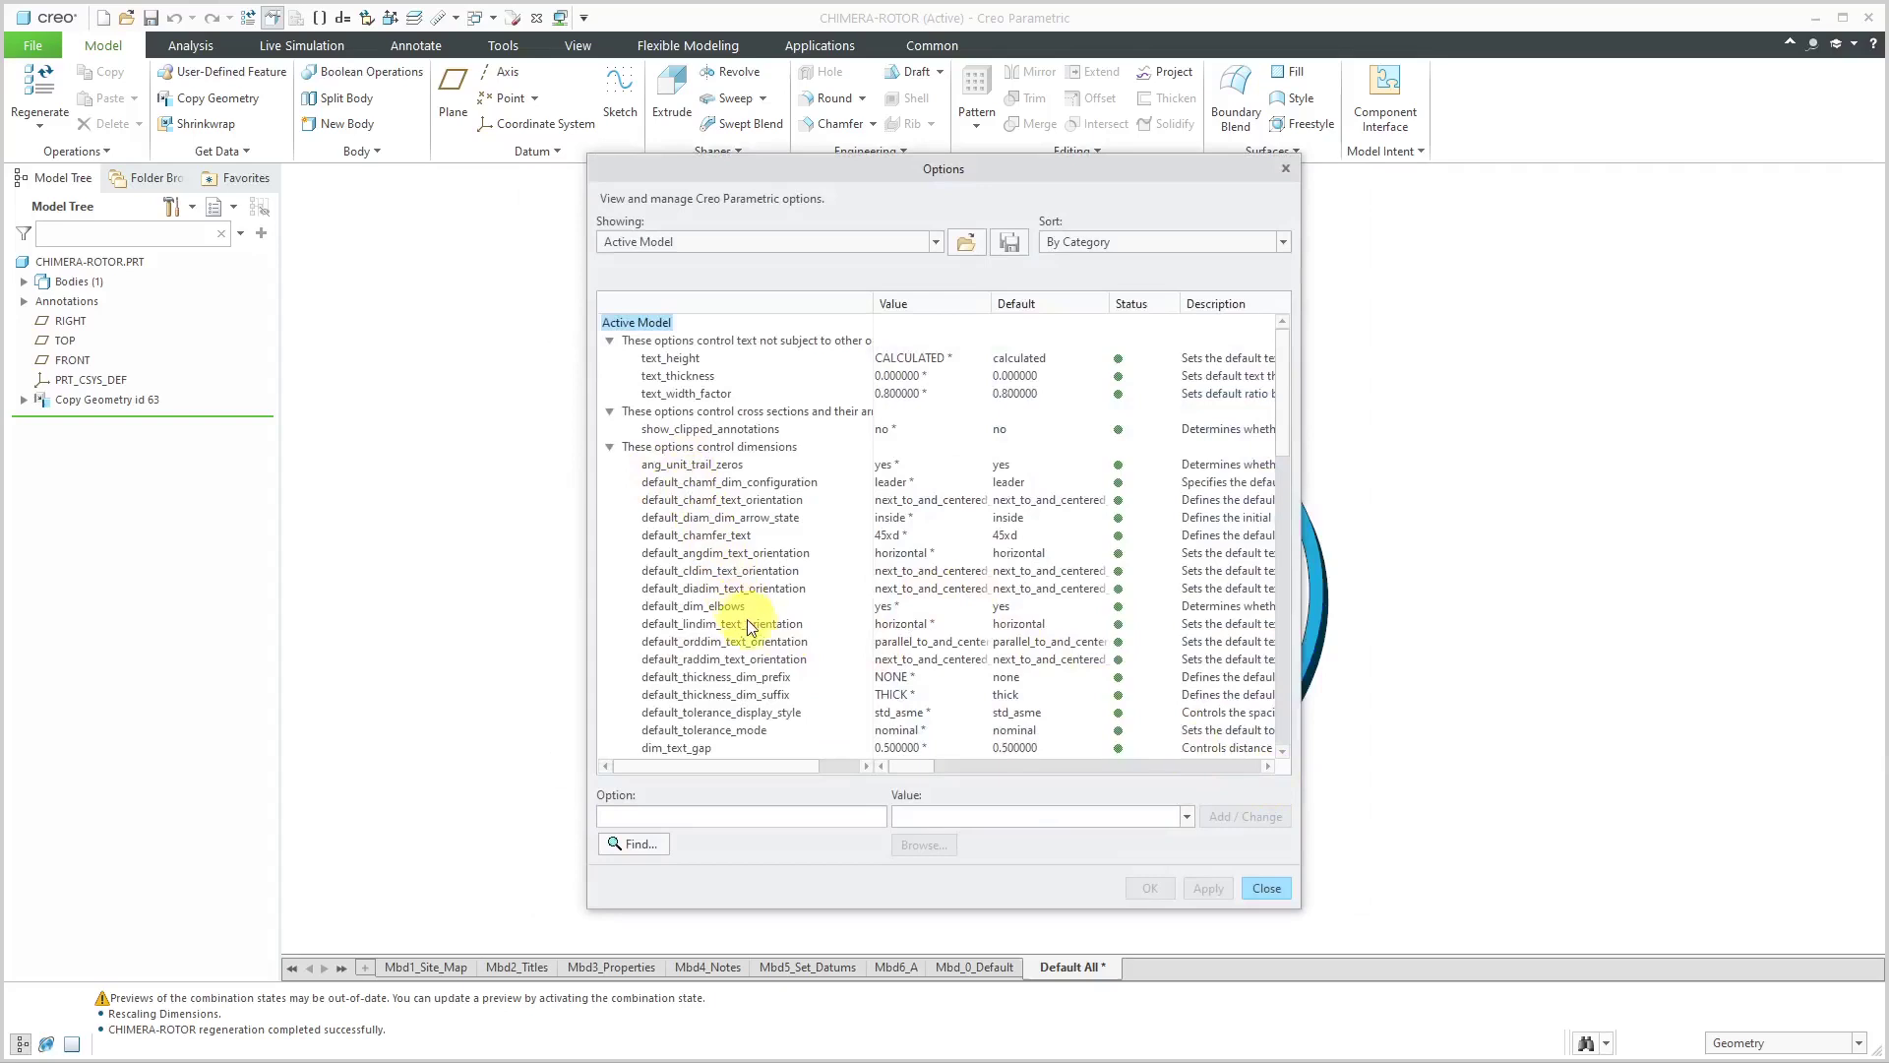
pyautogui.scroll(-4, 748, 625)
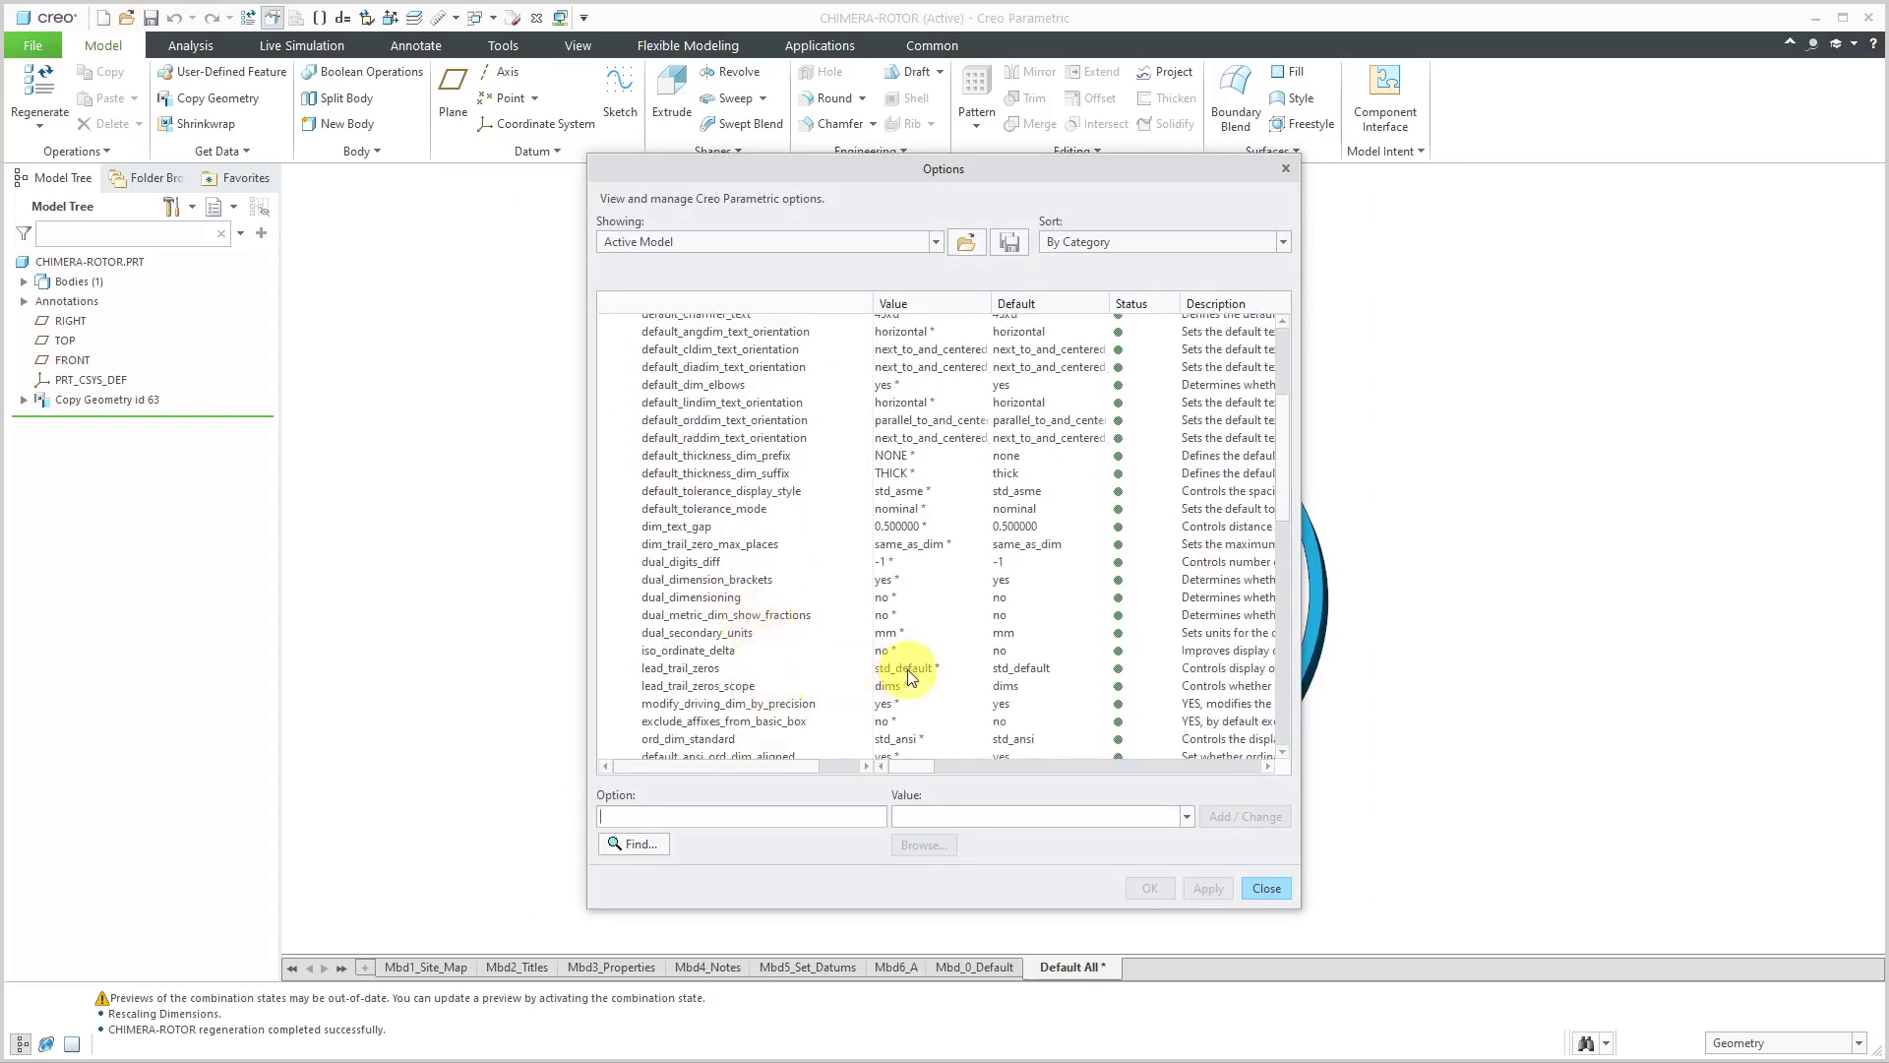
pyautogui.click(908, 677)
pyautogui.click(1186, 816)
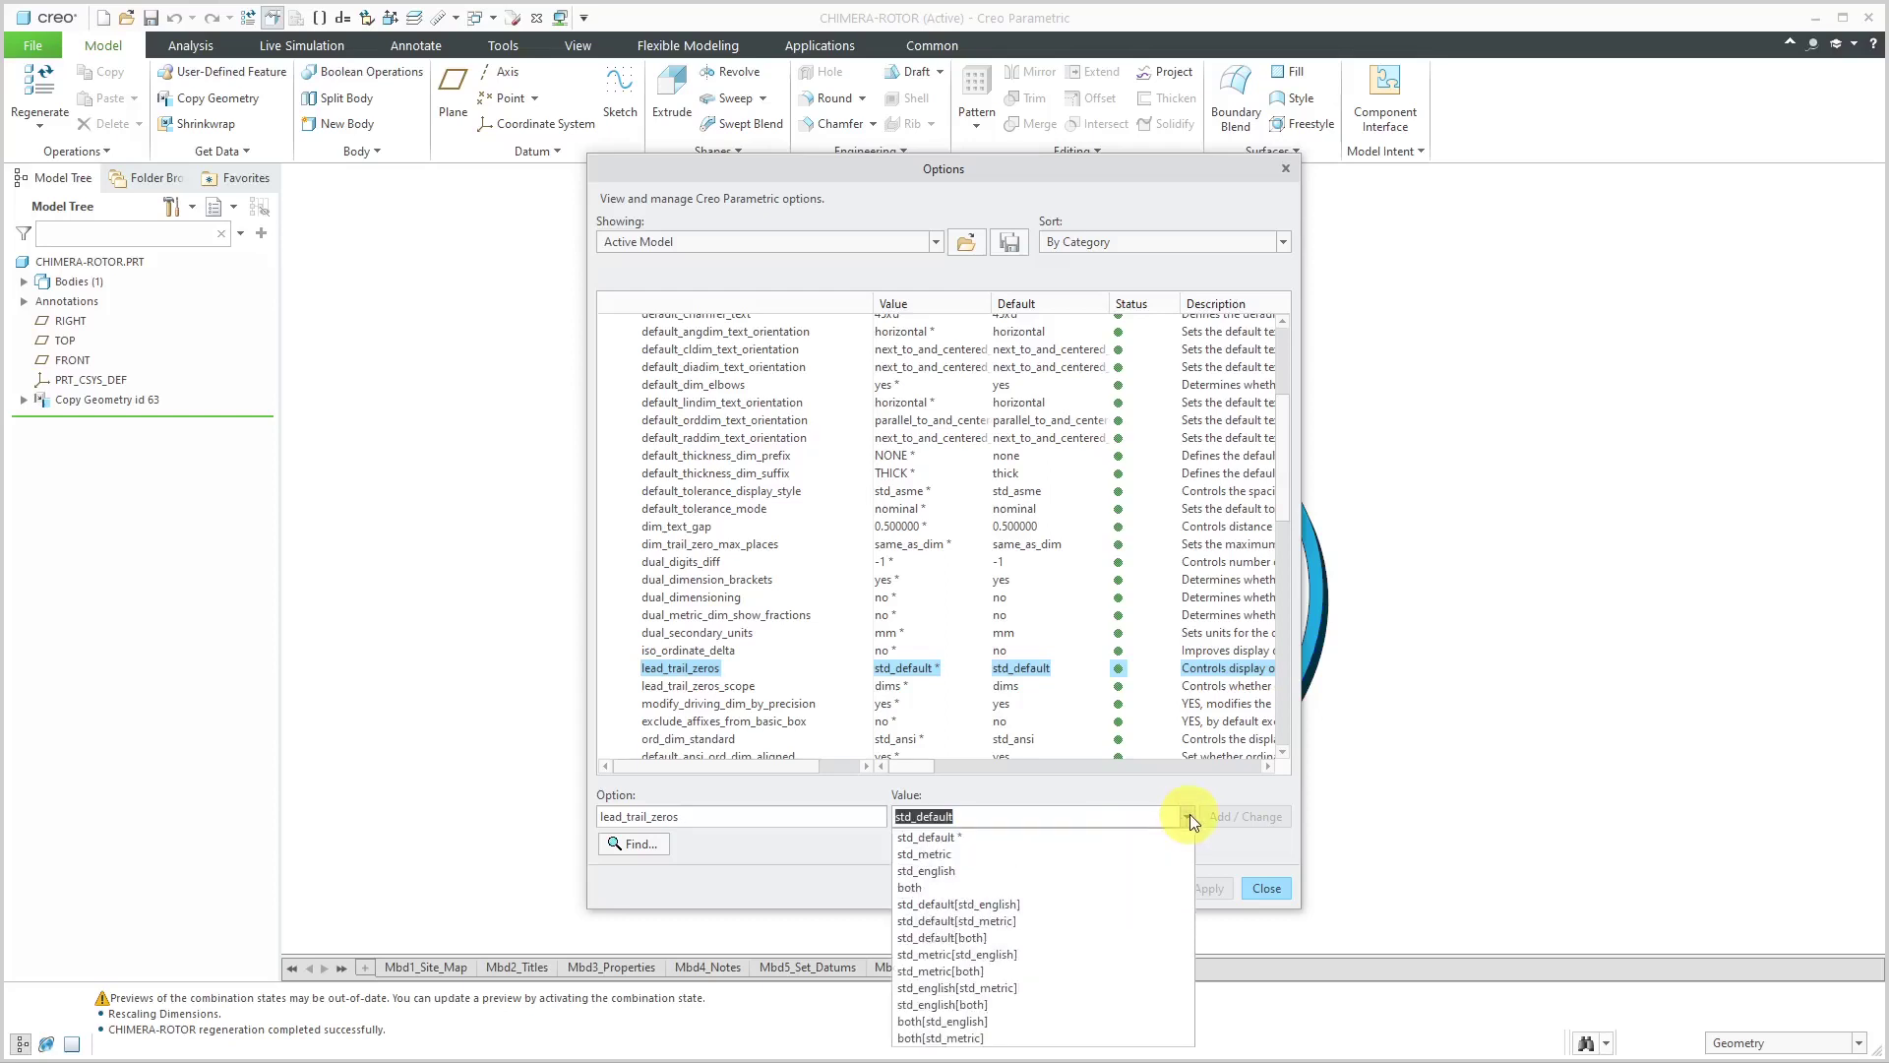
pyautogui.click(1151, 874)
pyautogui.click(1240, 821)
pyautogui.click(1210, 887)
pyautogui.click(1264, 886)
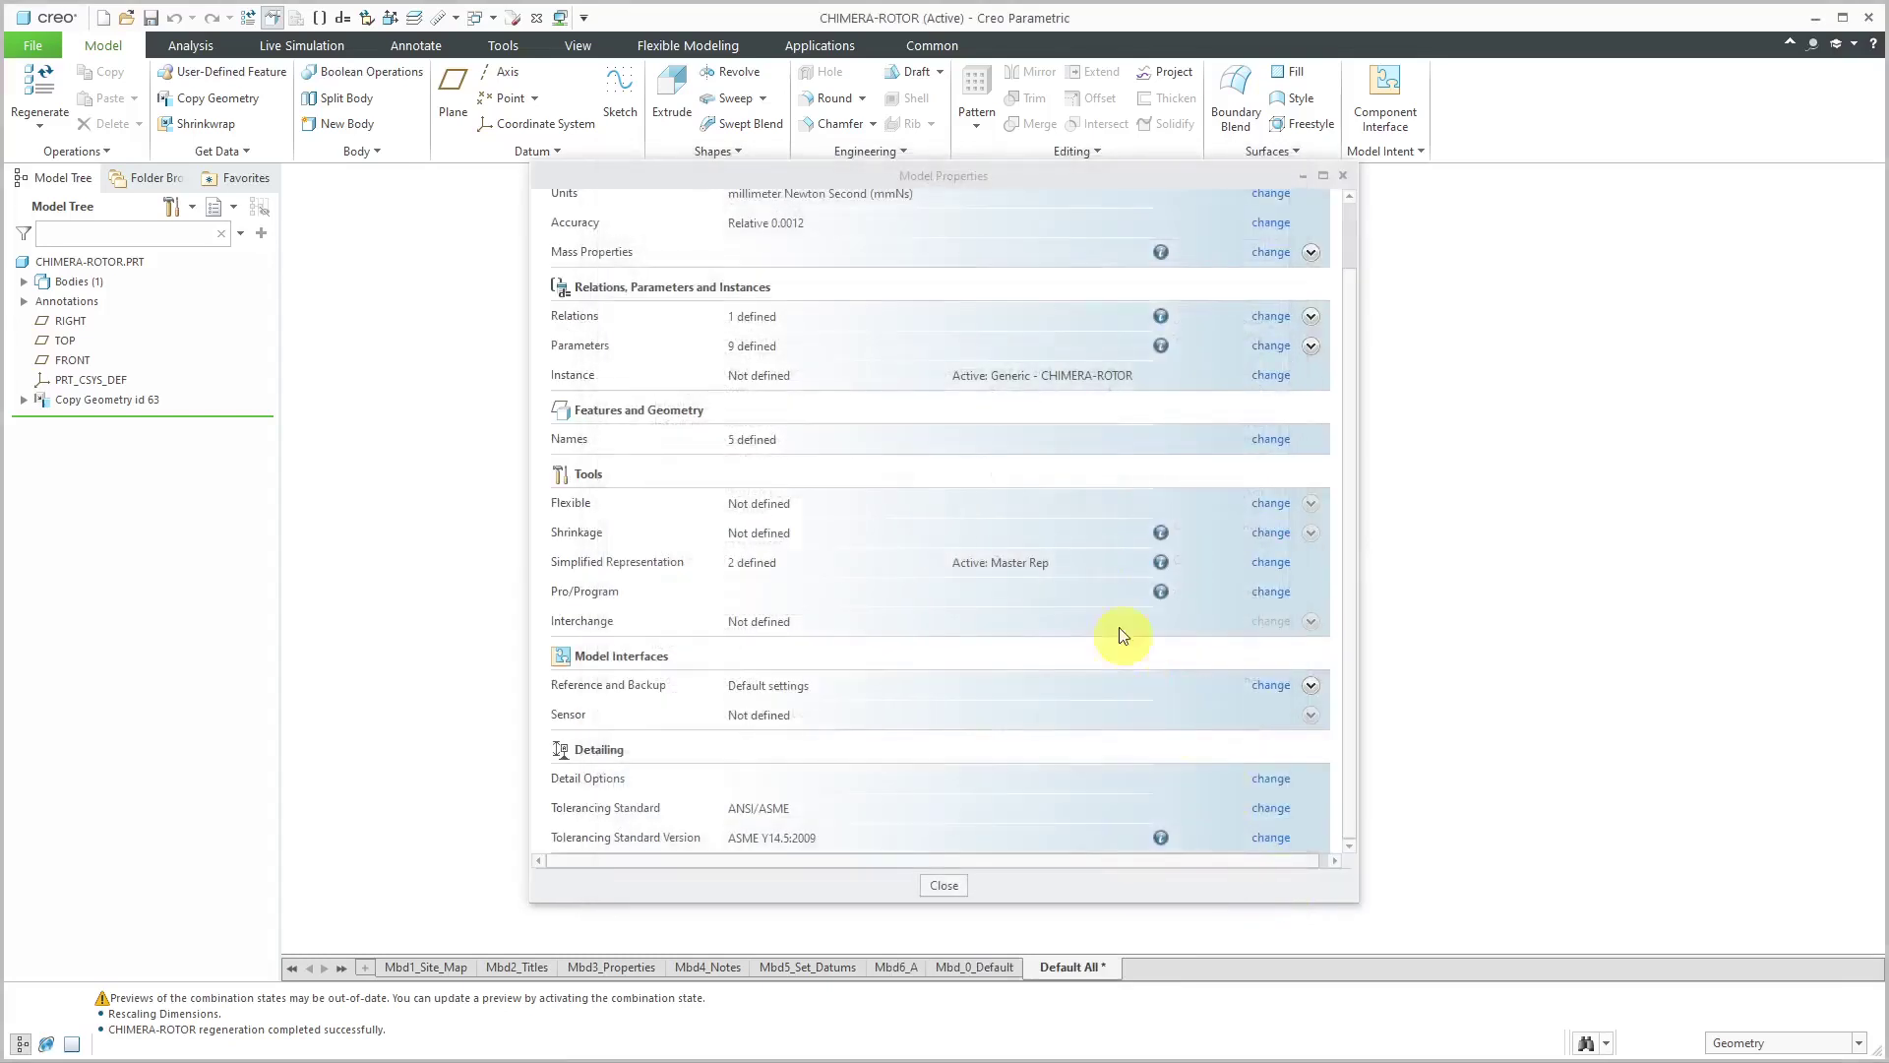
pyautogui.click(954, 881)
# Expand the rotor's Copy Geometry feature and examine its propagated driven dimension annotation
pyautogui.moveTo(885, 379)
pyautogui.mouseDown(button='middle')
pyautogui.moveTo(936, 367)
pyautogui.moveTo(865, 387)
pyautogui.moveTo(941, 367)
pyautogui.moveTo(911, 384)
pyautogui.mouseUp(button='middle')
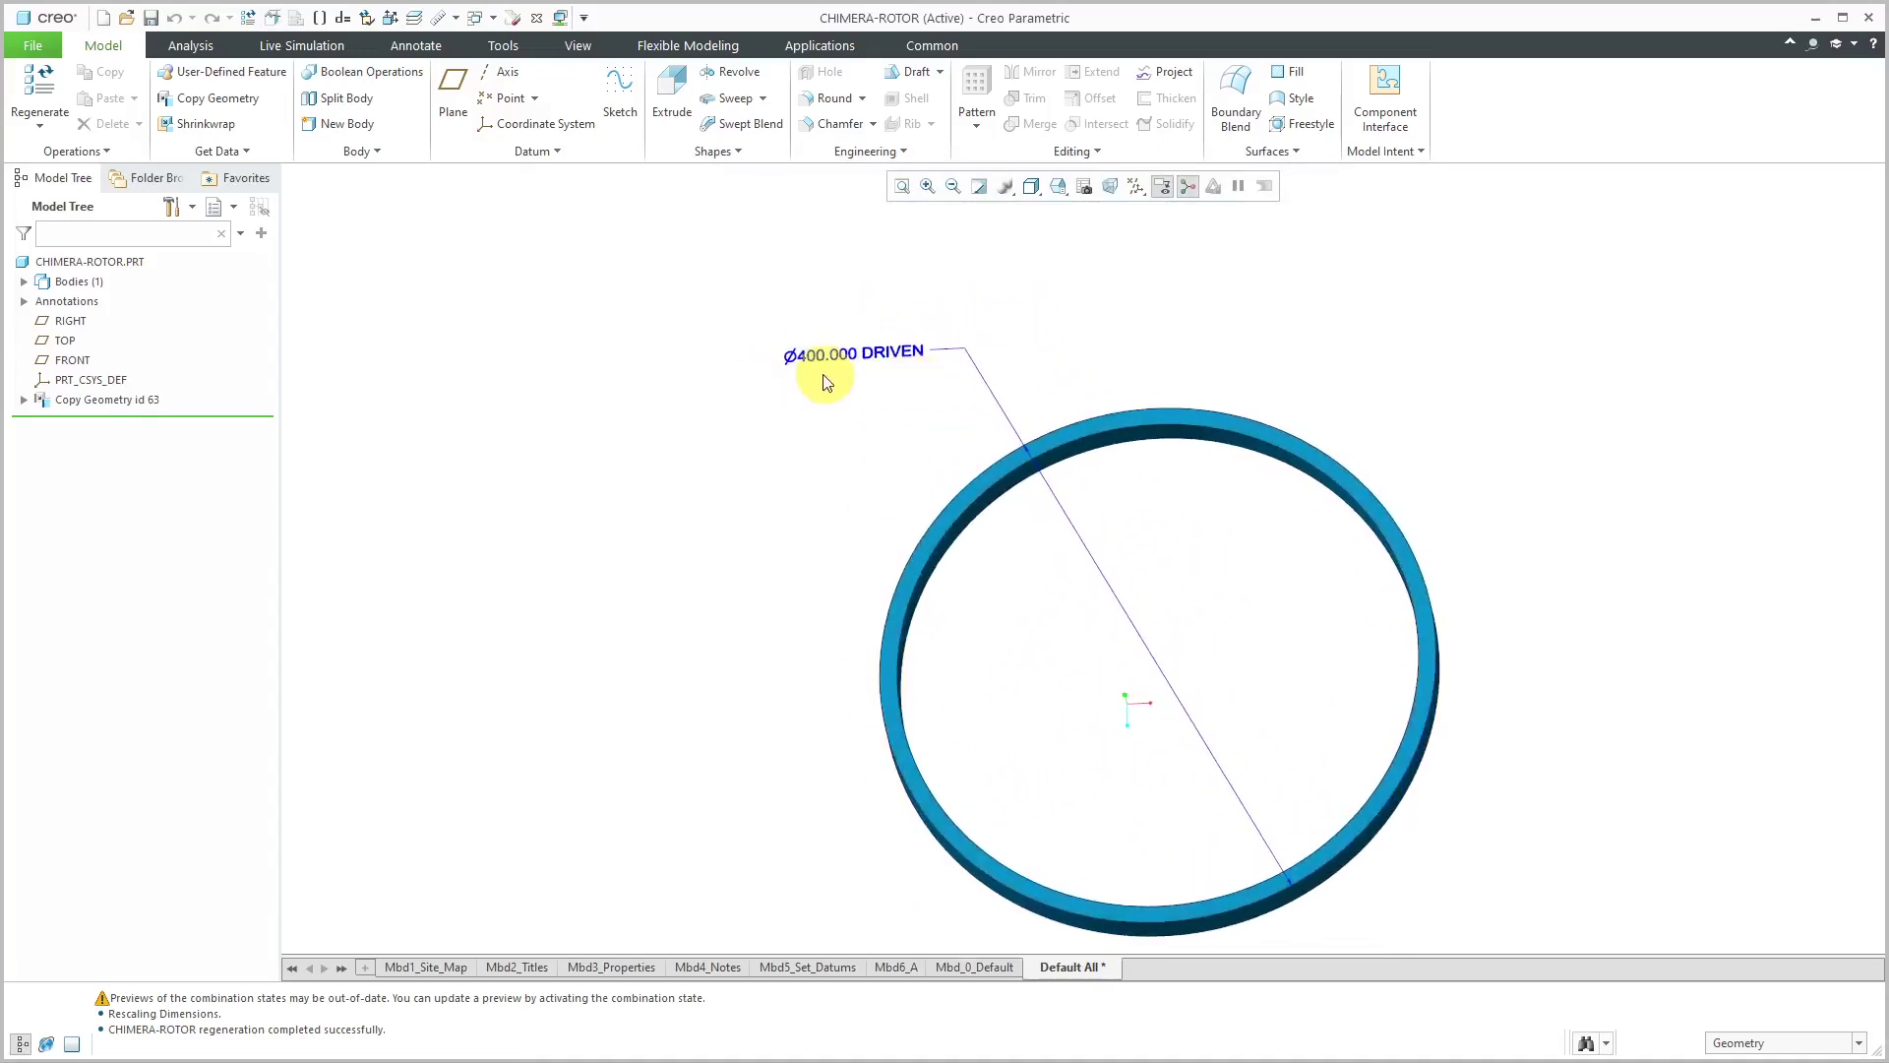
pyautogui.click(24, 399)
pyautogui.click(96, 419)
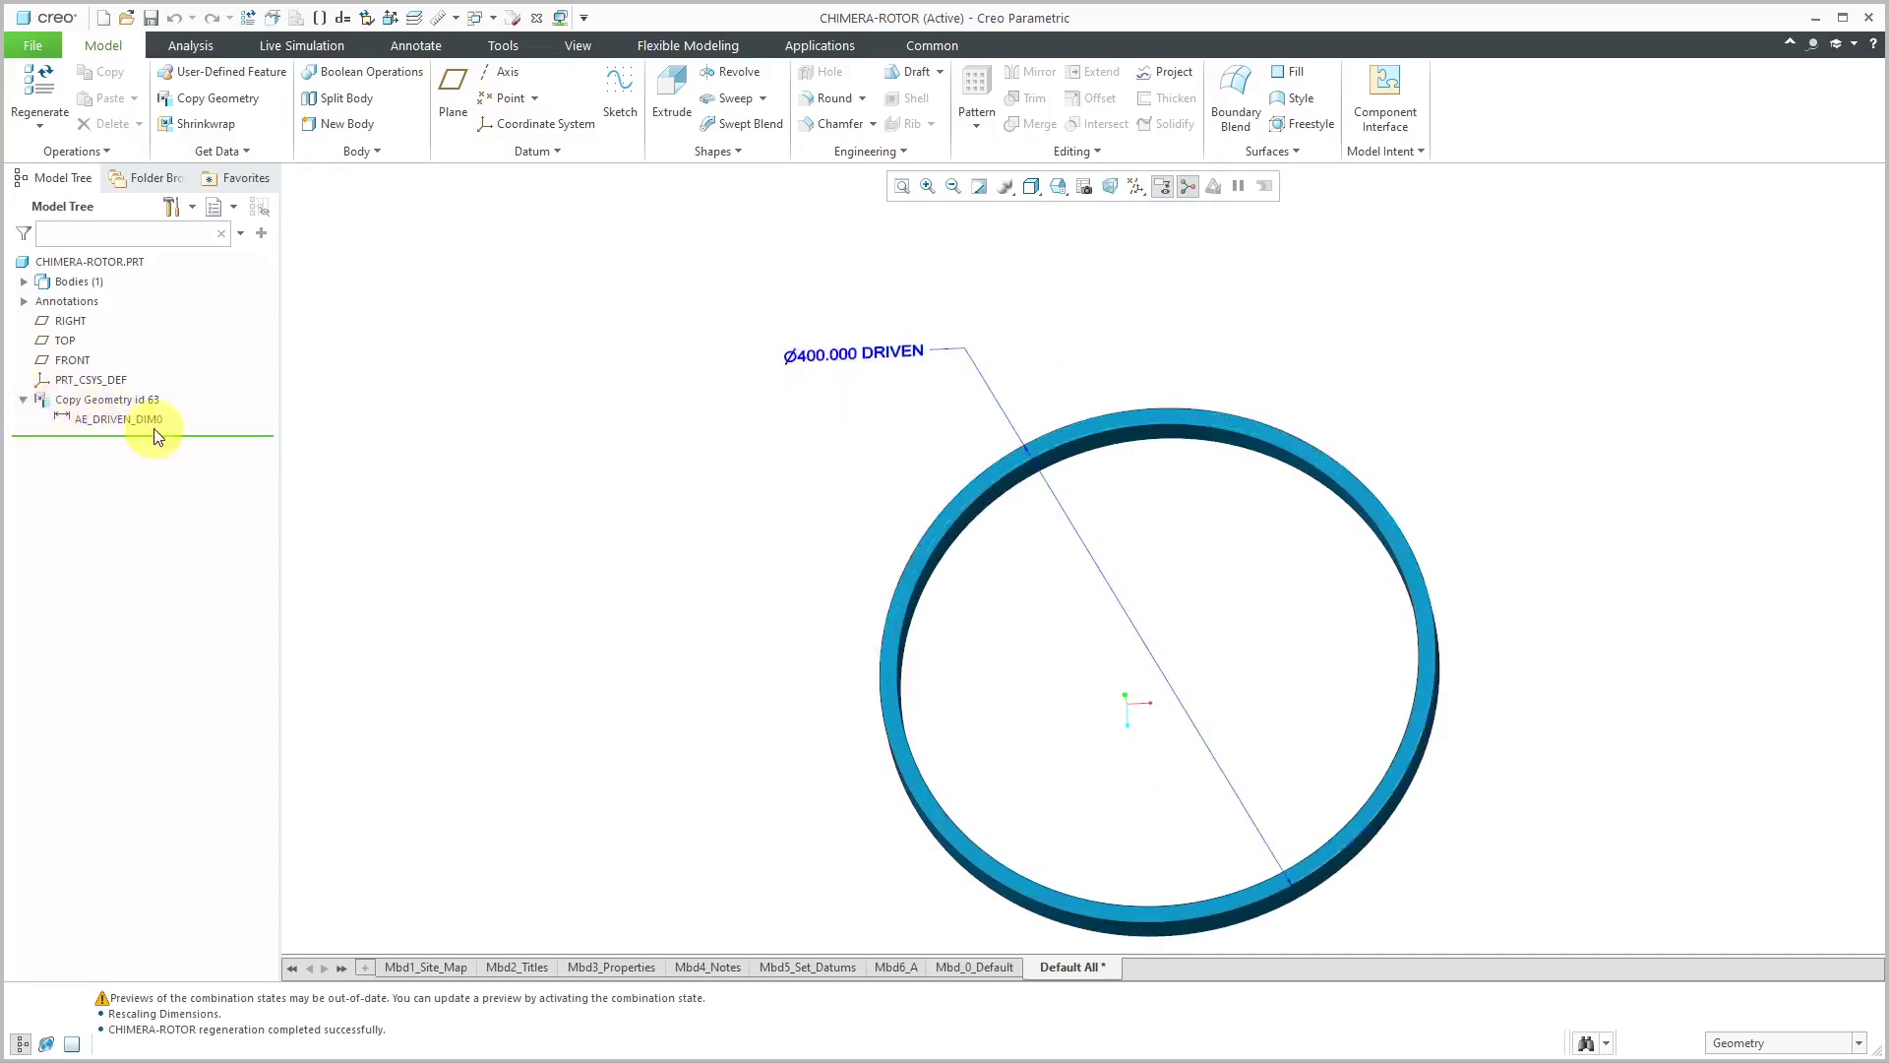